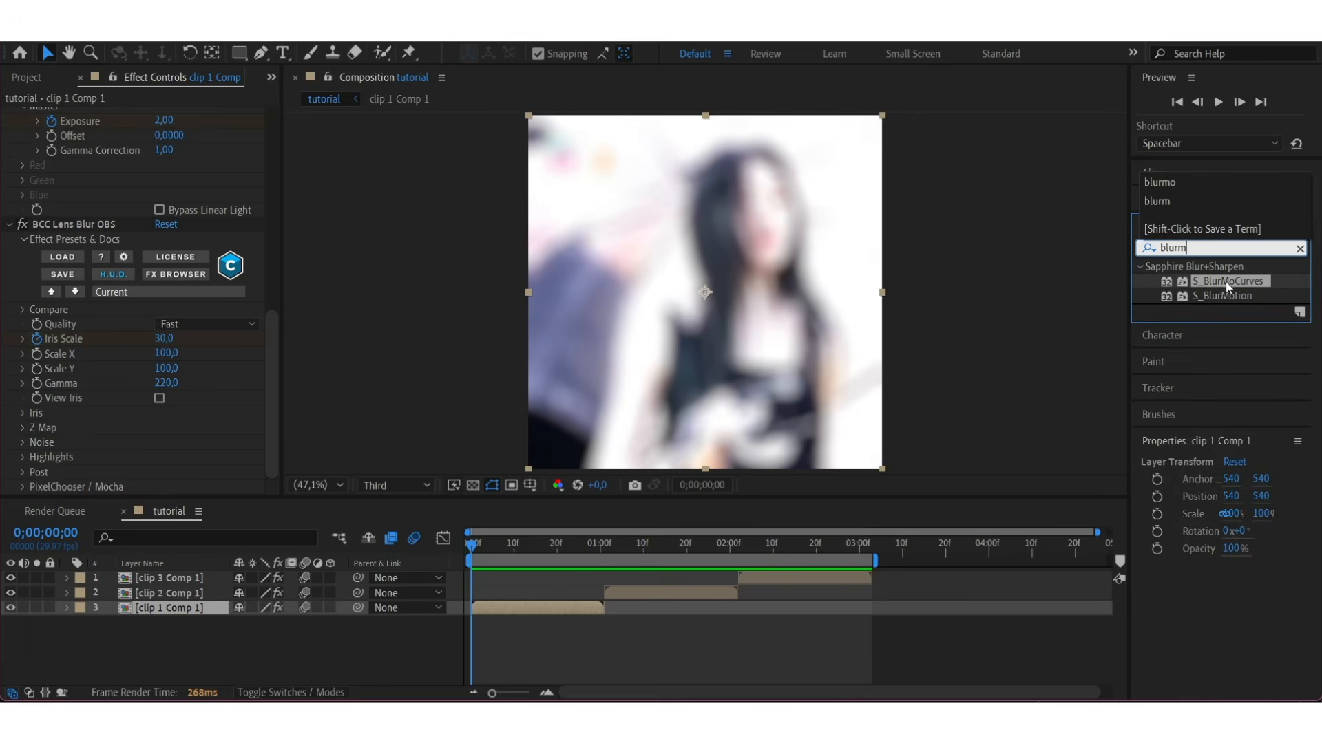
- Apply S_BlurMoCurves to clip 1 Comp 1, place the playhead at 0;00;00;11 and set the effect's Wrap X to Reflect
left_click_drag(1224, 281, 547, 611)
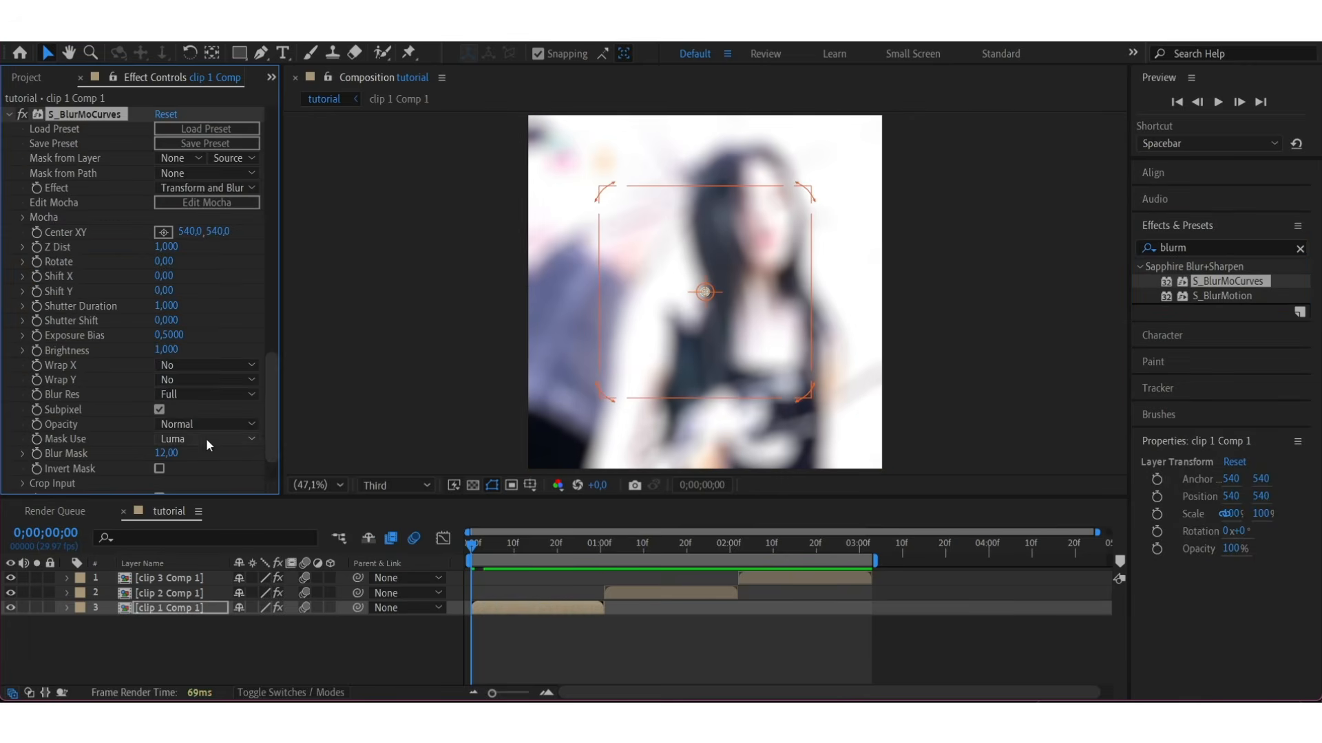
left_click_drag(475, 552, 522, 611)
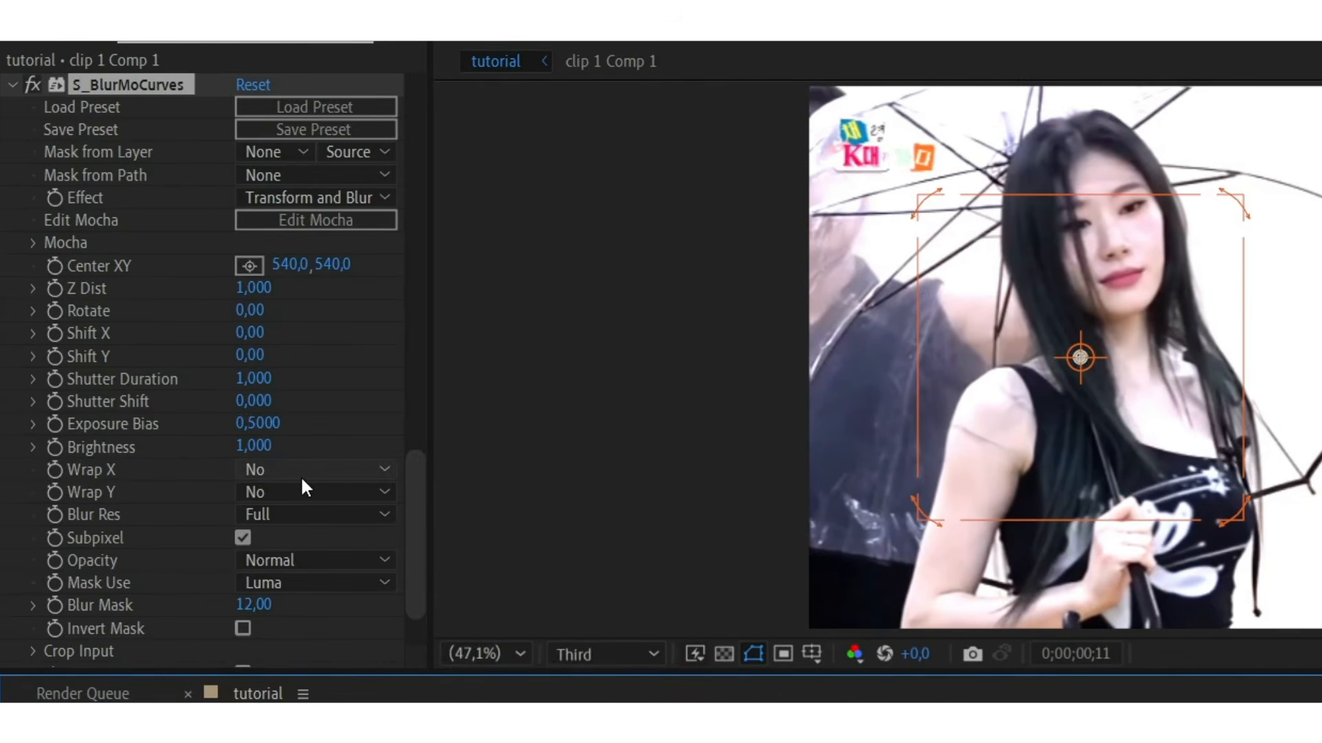
left_click(328, 469)
left_click(330, 556)
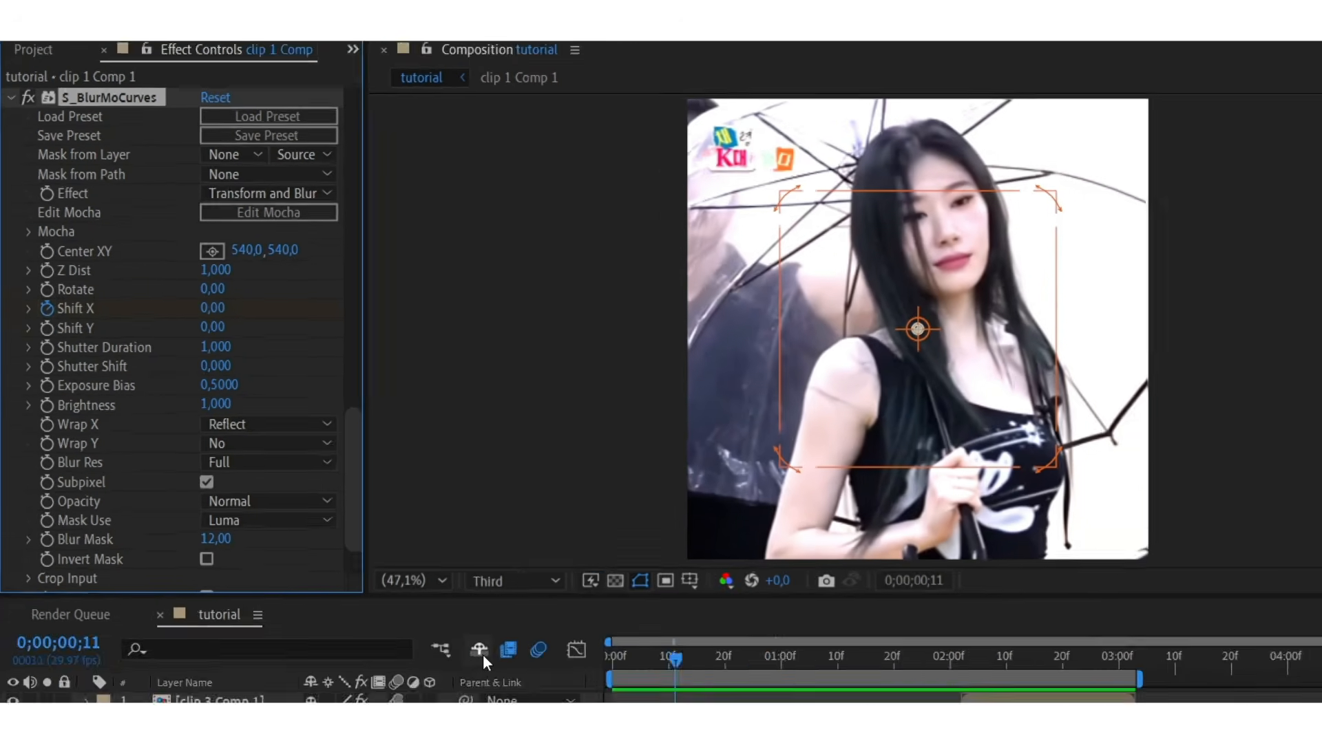
- Set a Shift X keyframe of 500 on clip 1's S_BlurMoCurves at the clip's last frame, 0;00;01;00
key("o")
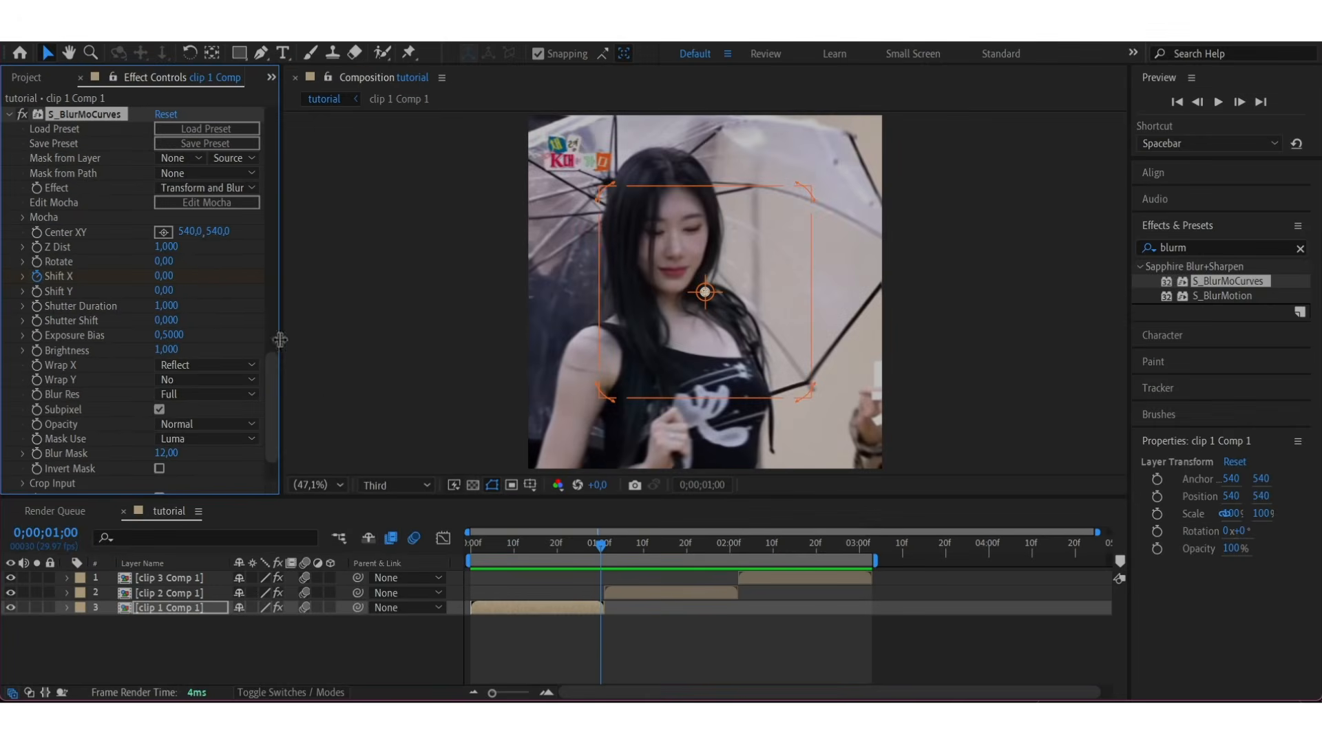
left_click(165, 277)
type("500")
key("Return")
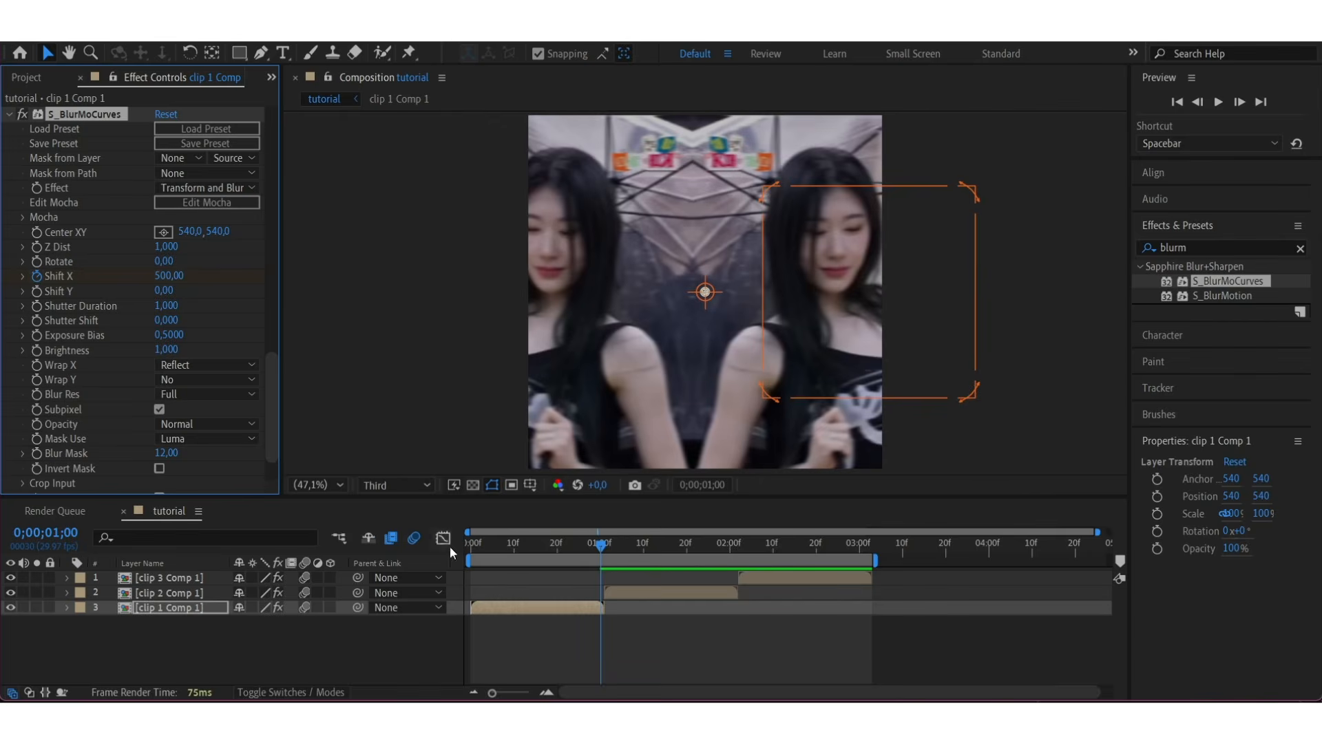
- Easy-ease both Shift X keyframes of clip 1 and display them as a value graph
key("u")
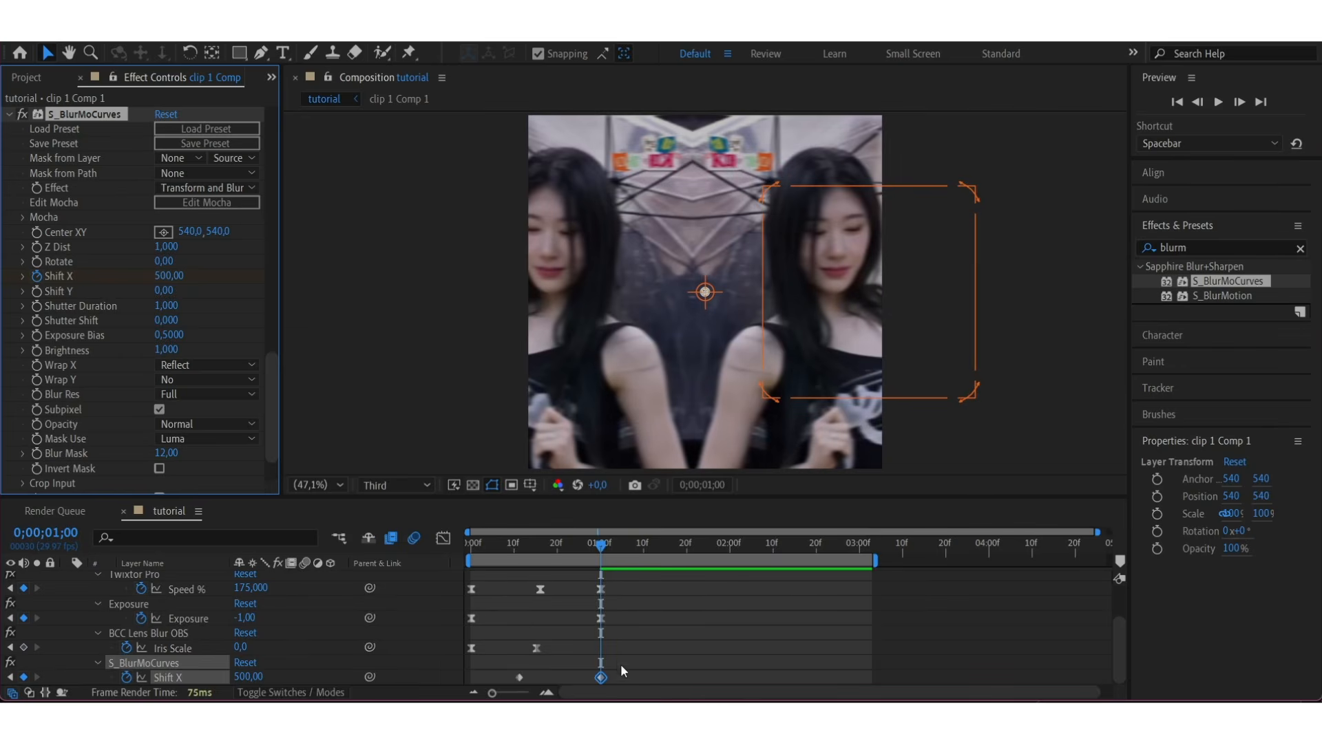
left_click_drag(644, 679, 517, 681)
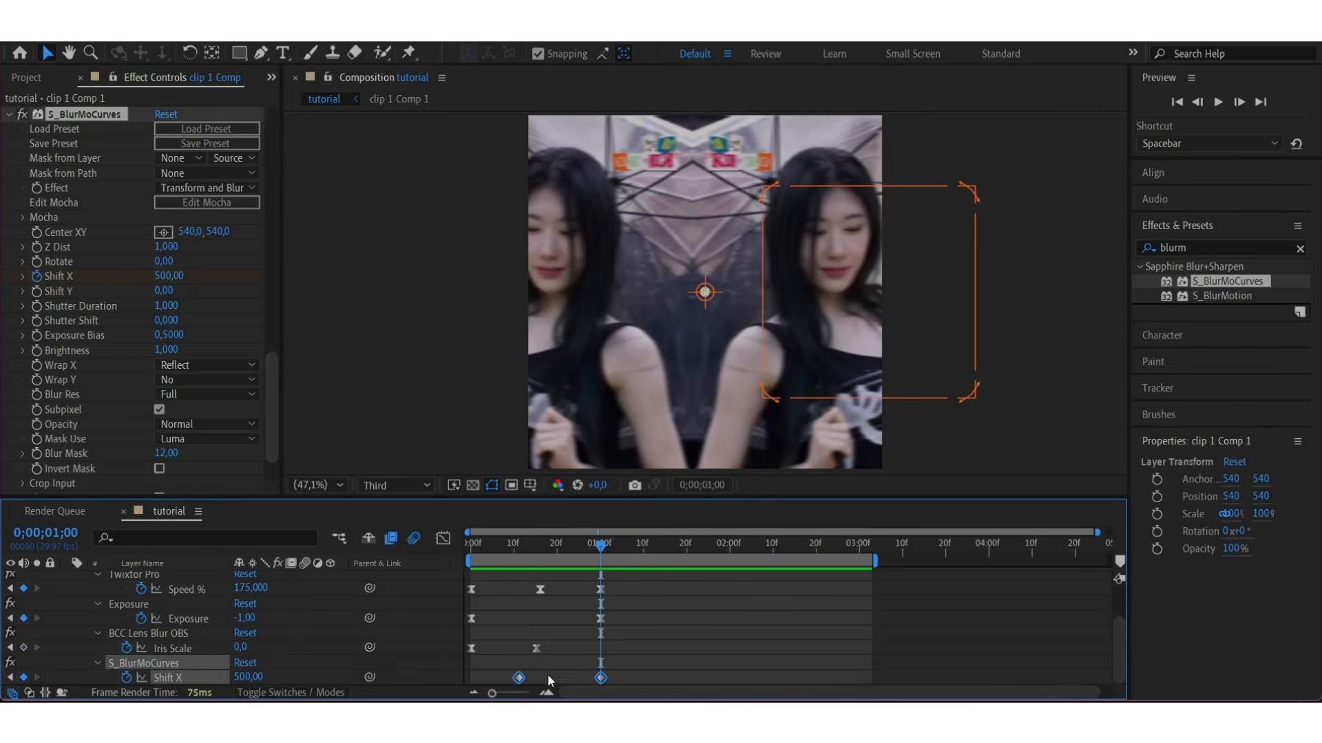
left_click(442, 539)
left_click(591, 676)
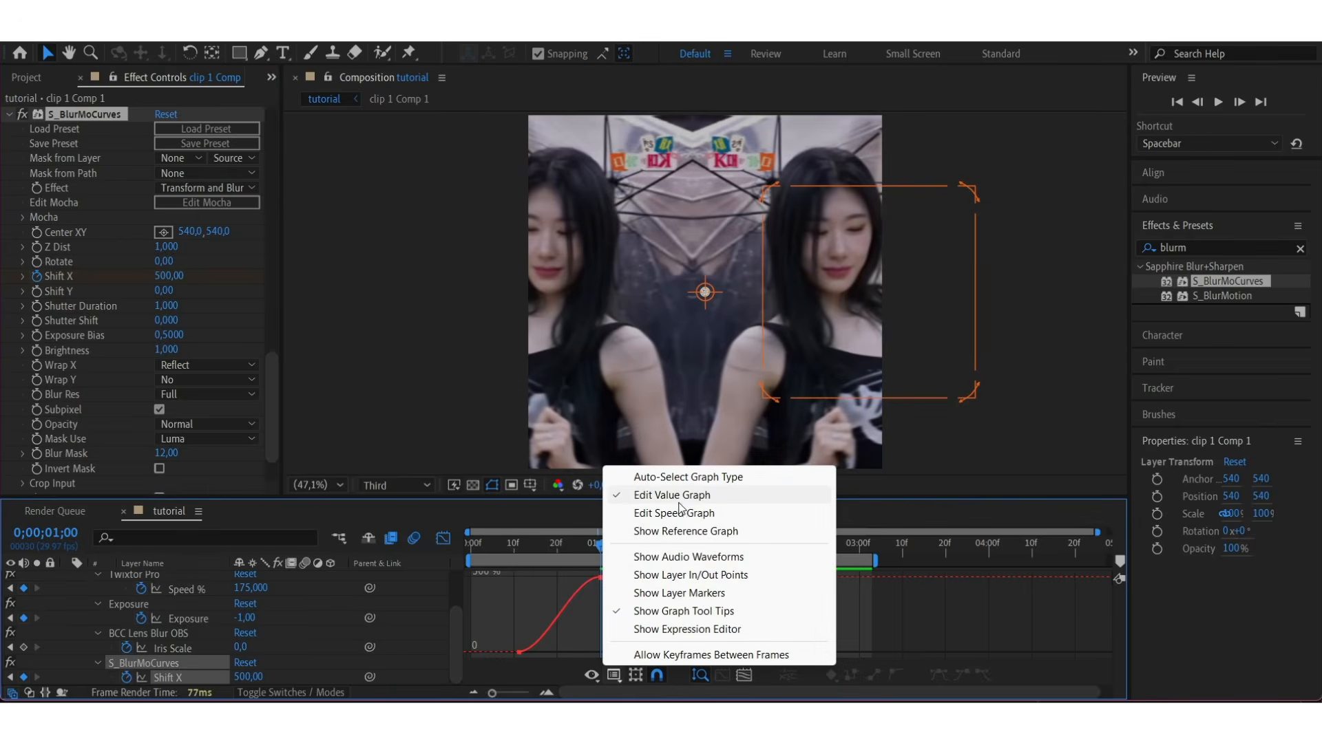
left_click(566, 661)
- Reshape clip 1's Shift X curve so it starts flat and rises steeply into the last keyframe
left_click_drag(497, 697, 503, 694)
left_click(650, 577)
left_click_drag(613, 578, 666, 645)
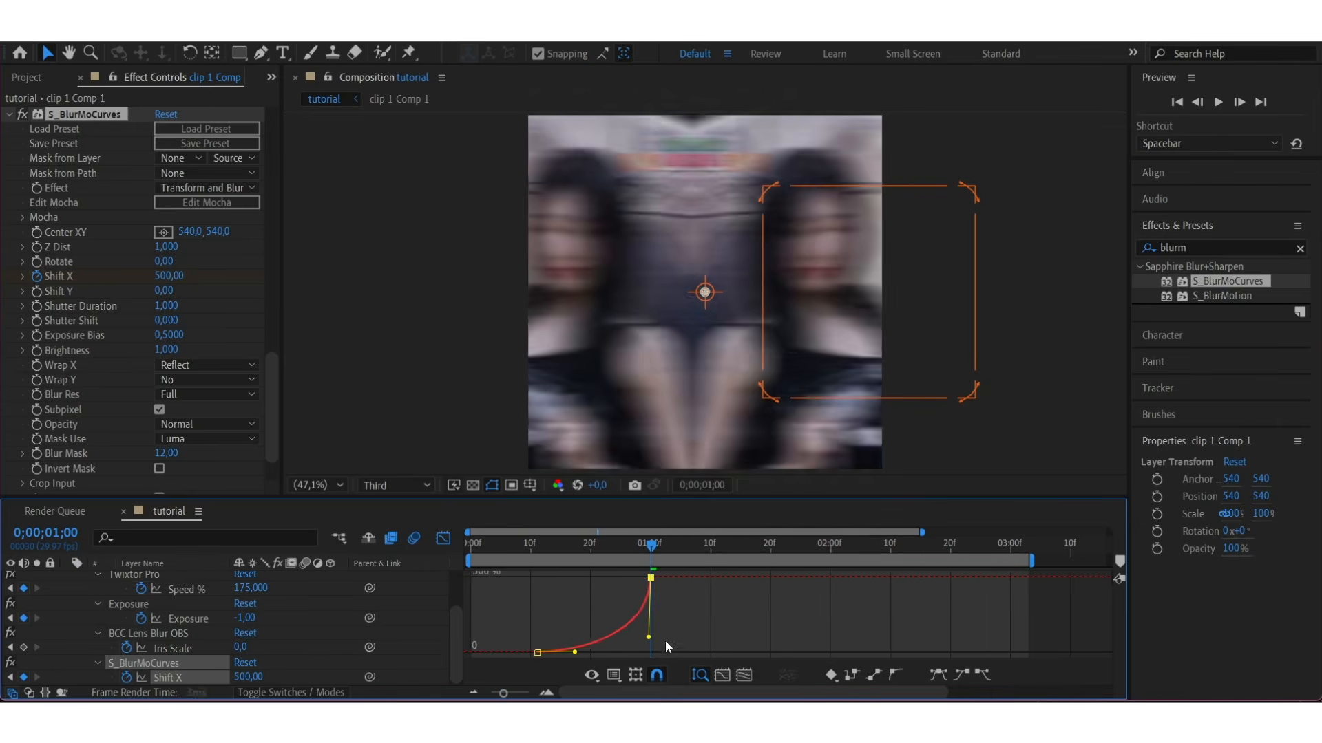
left_click_drag(574, 652, 636, 653)
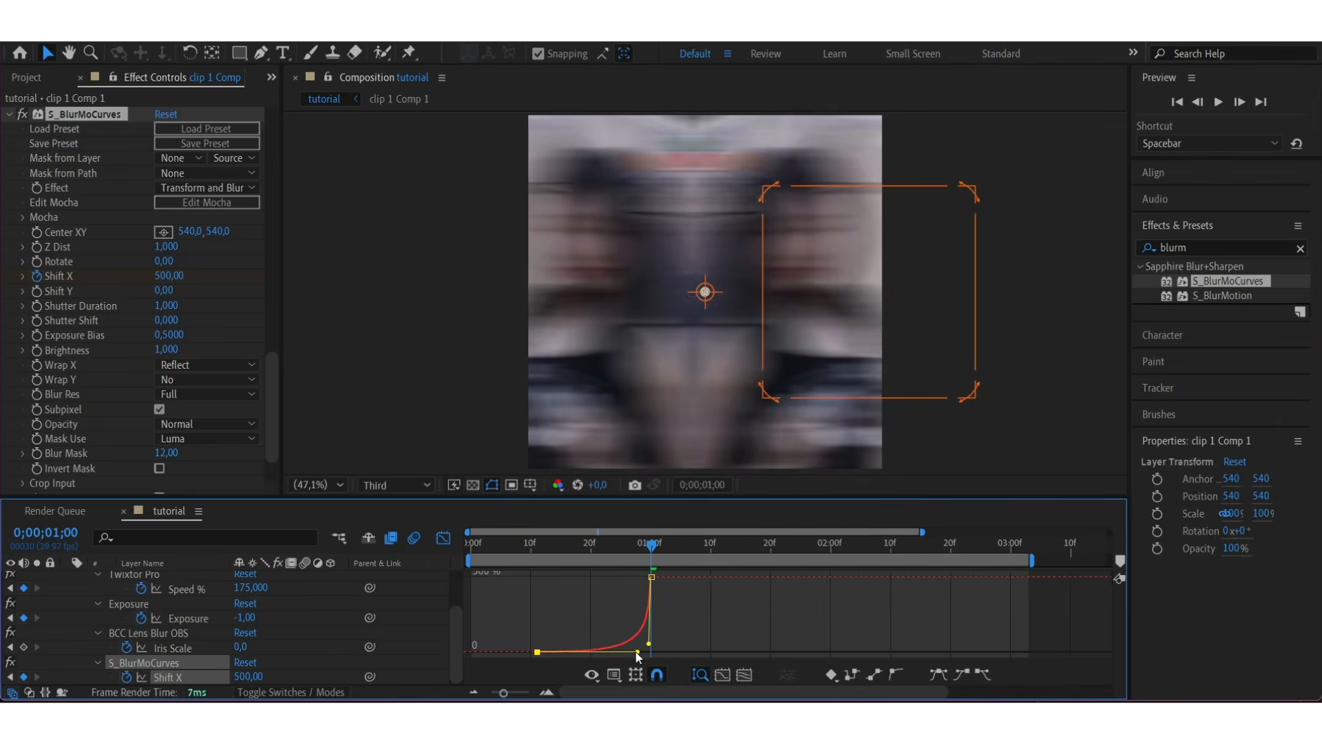
left_click(446, 540)
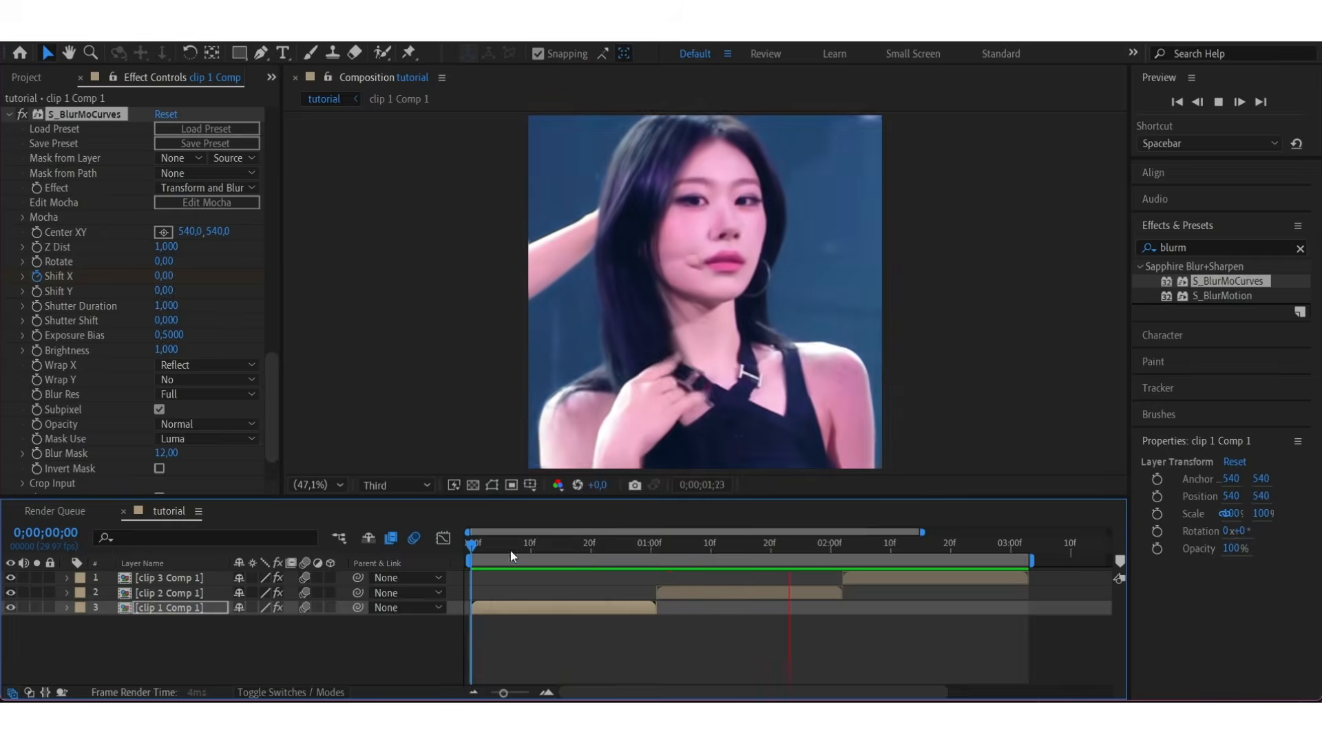
- Apply S_BlurMoCurves to clip 2 Comp 1, place the playhead at 0;00;01;17 and set the effect's Wrap X to Reflect
left_click_drag(510, 550, 657, 598)
left_click(657, 597)
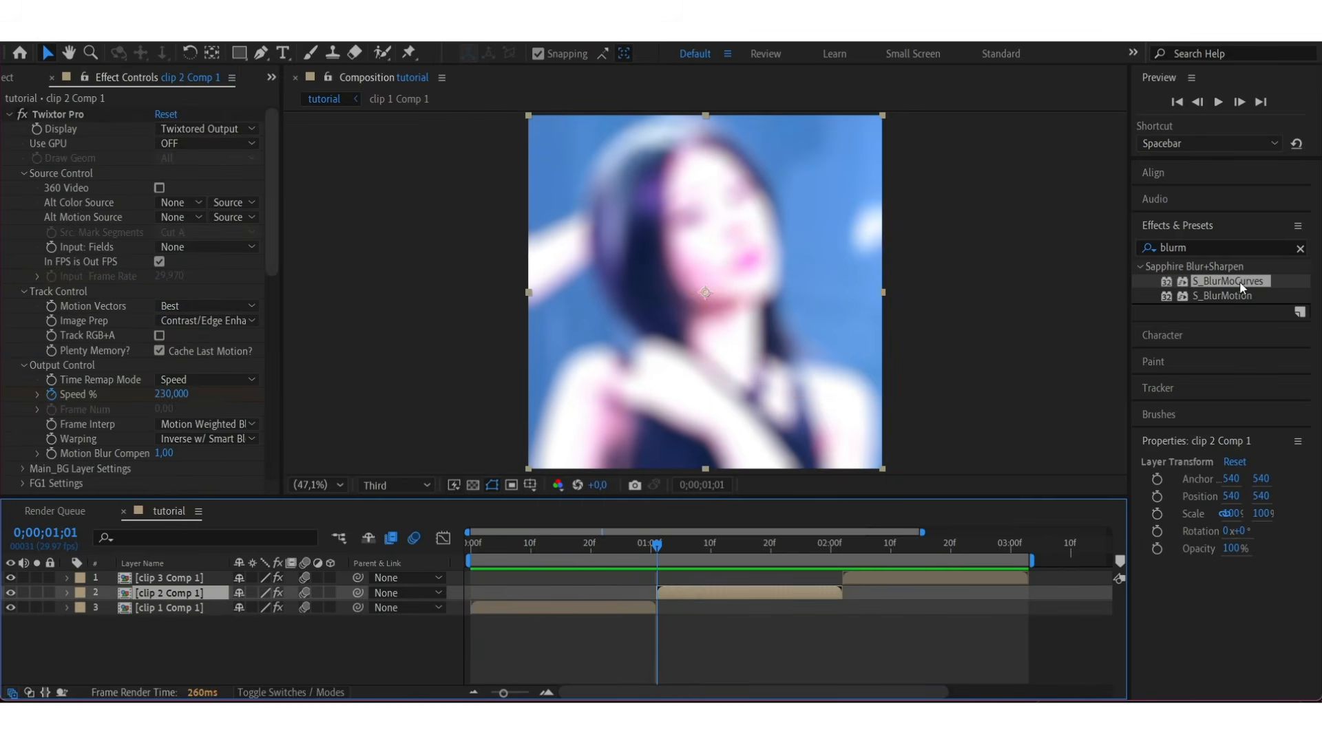
left_click_drag(1233, 283, 773, 592)
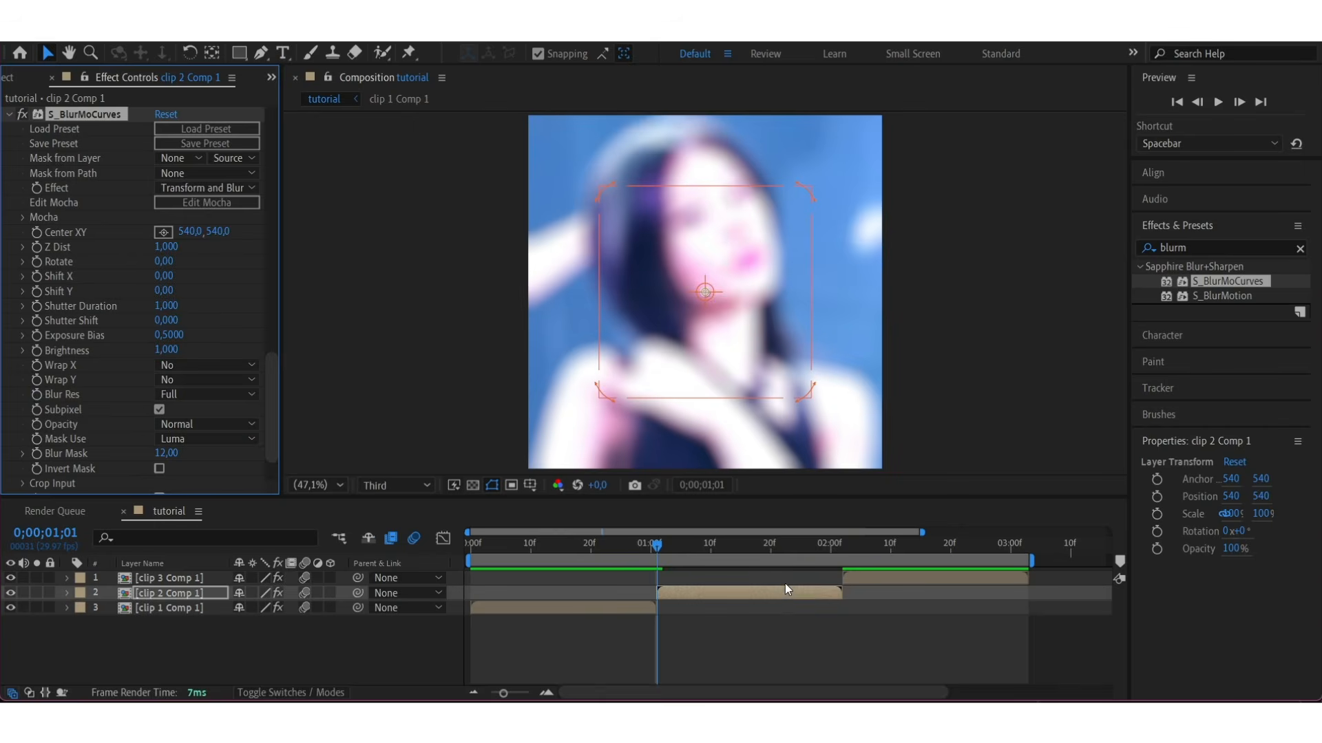
left_click_drag(660, 551, 756, 610)
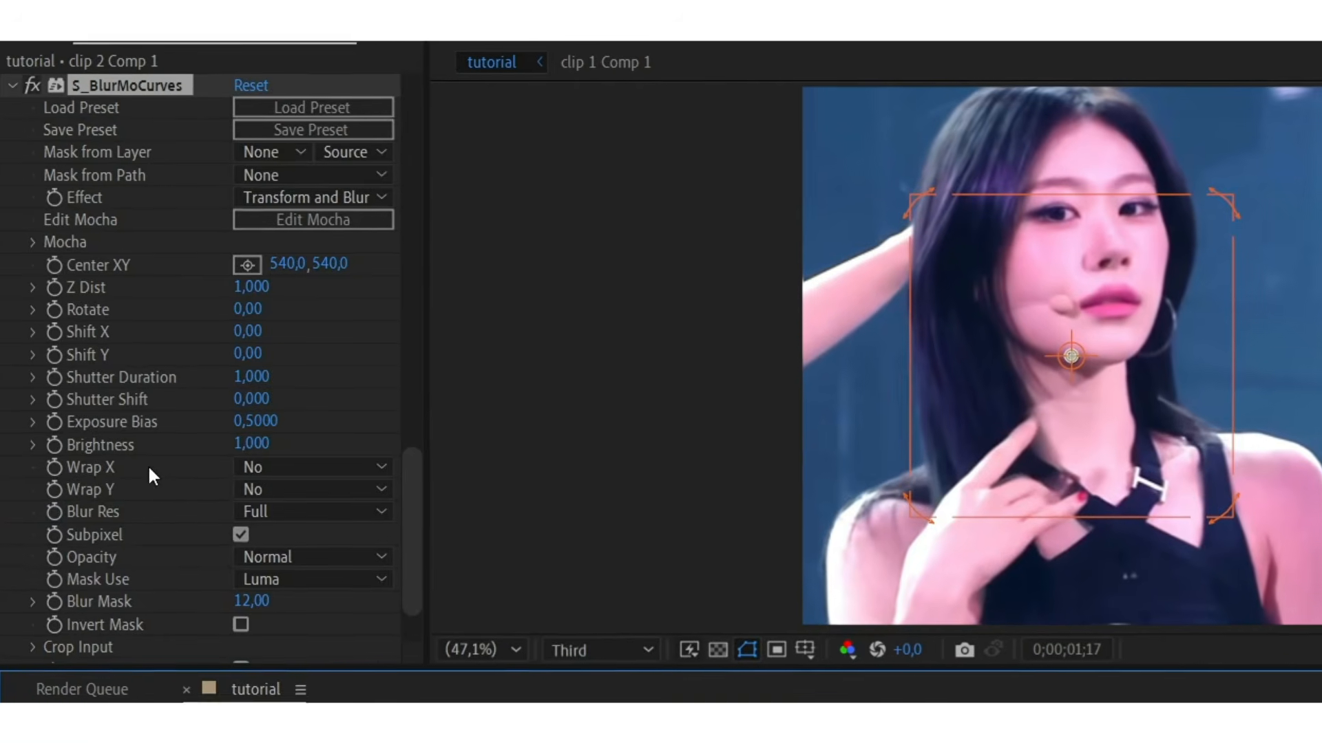
left_click(271, 469)
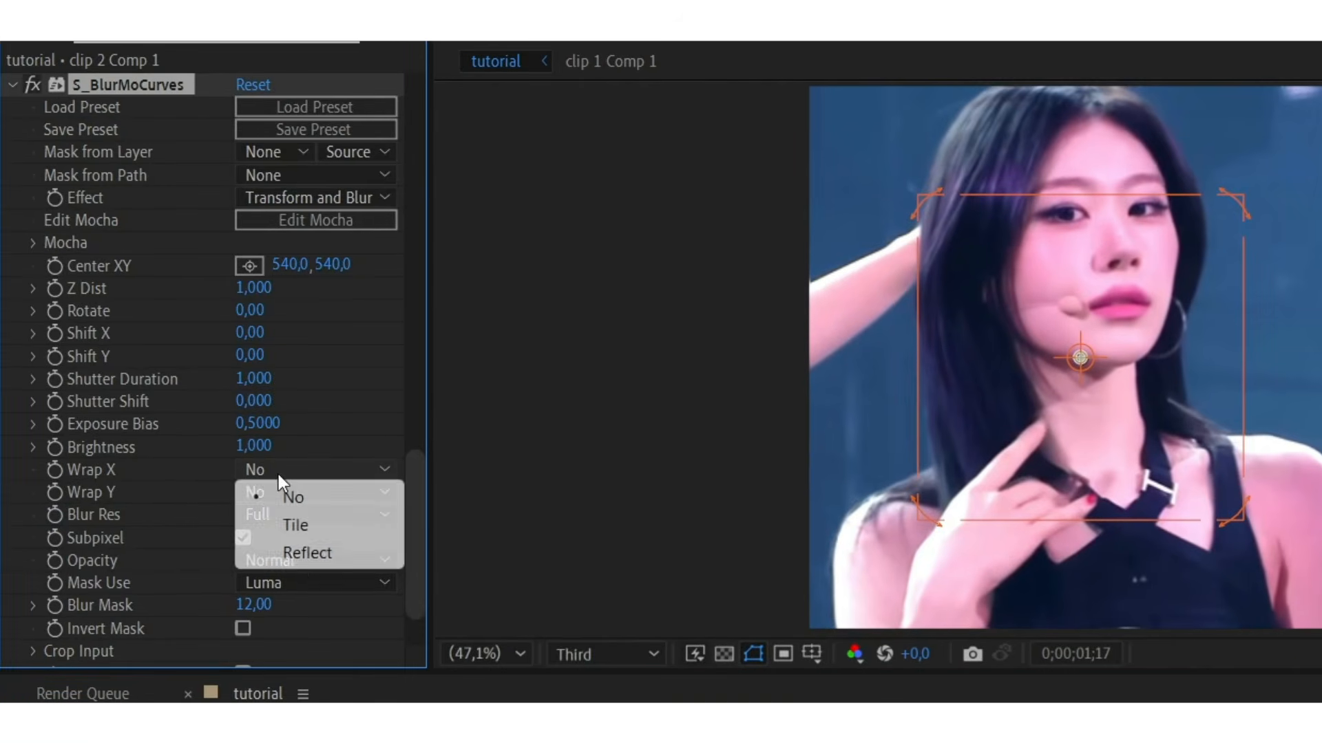
left_click(308, 554)
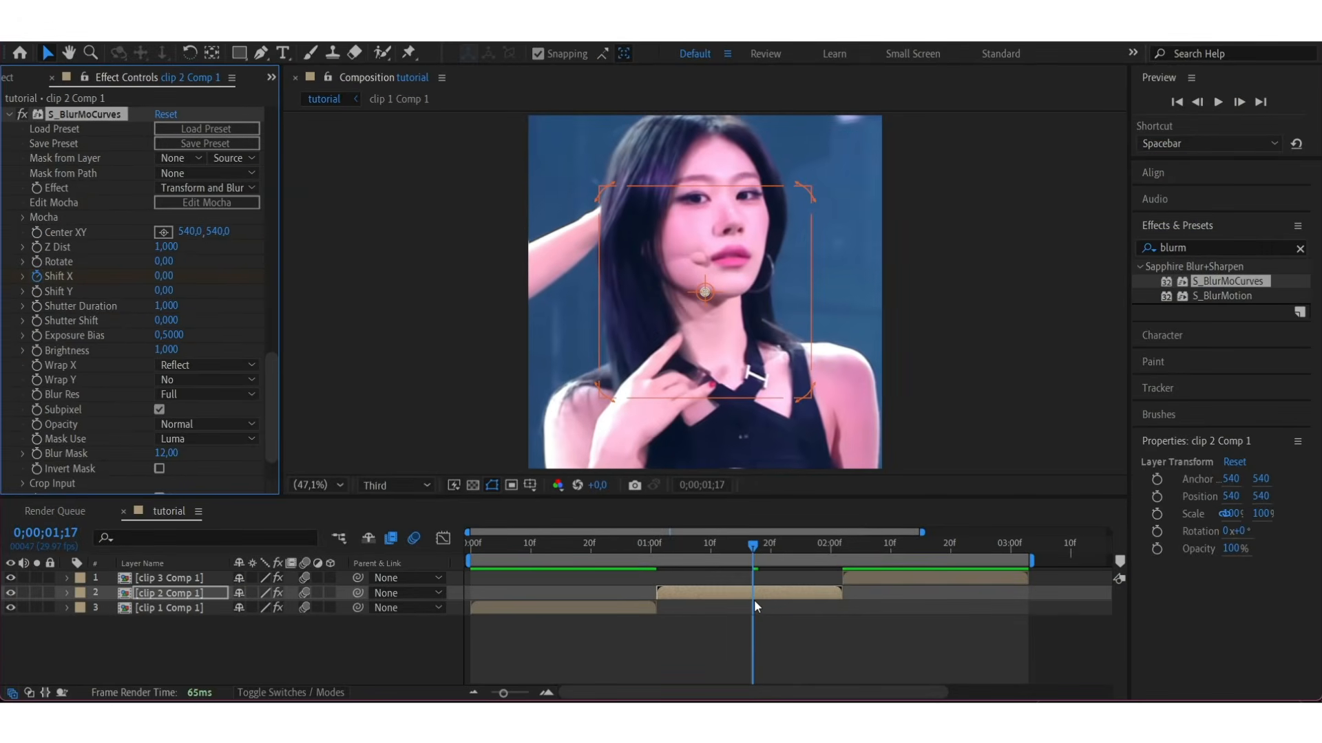
- Set a Shift X keyframe of -500 on clip 2's S_BlurMoCurves at the clip's first frame, 0;00;01;01
key("i")
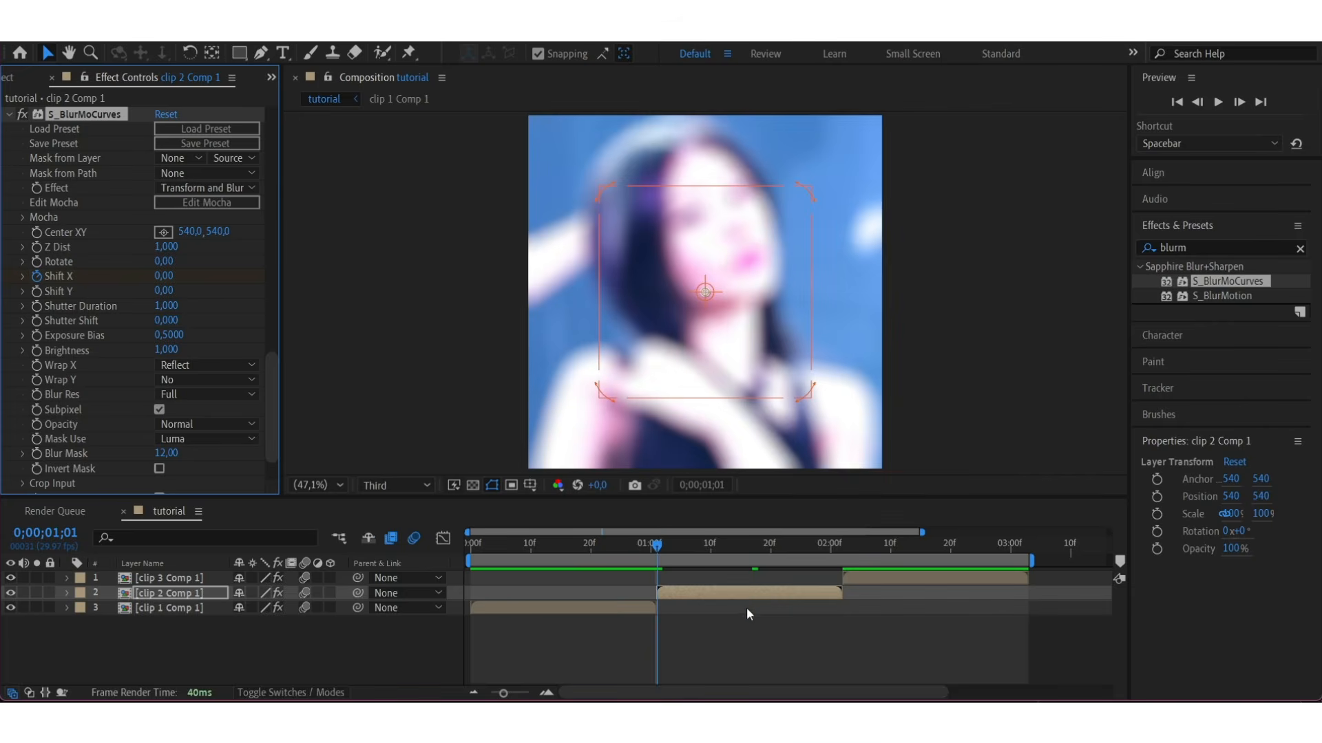
left_click(163, 278)
type("-")
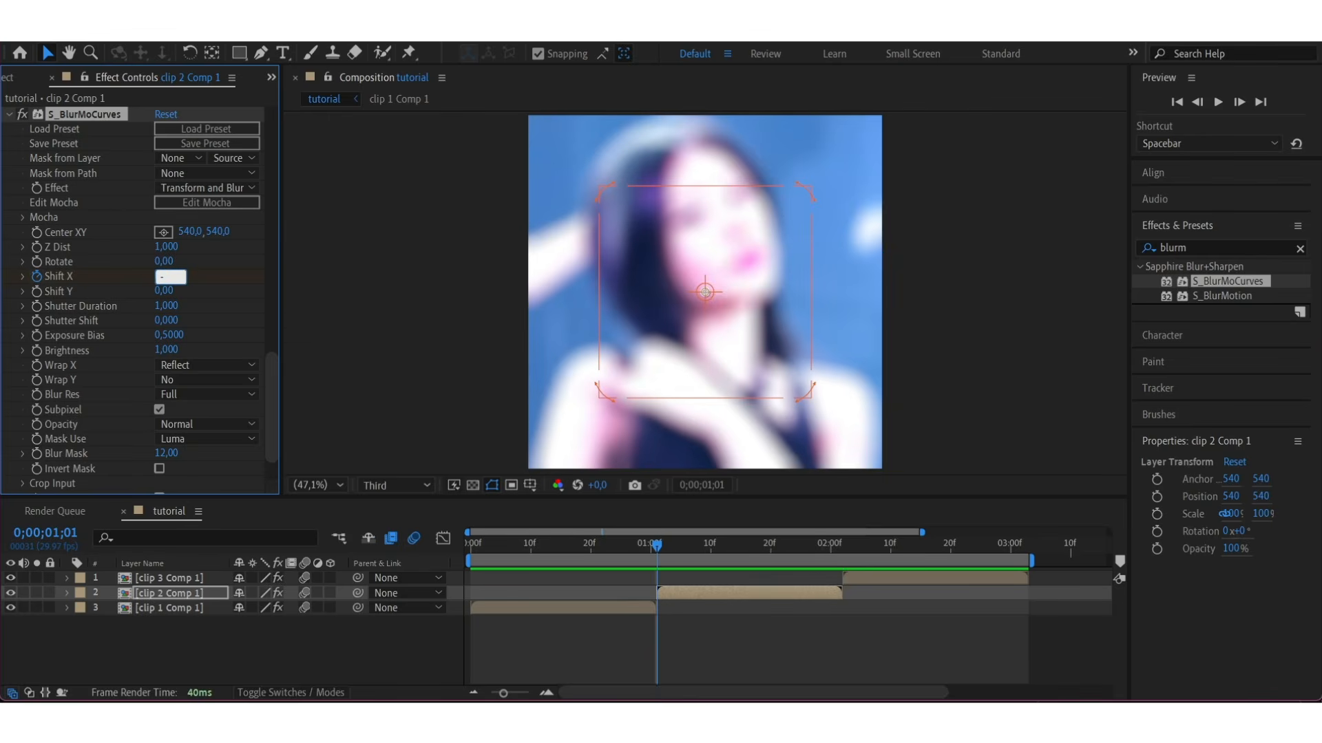
type("500")
key("Return")
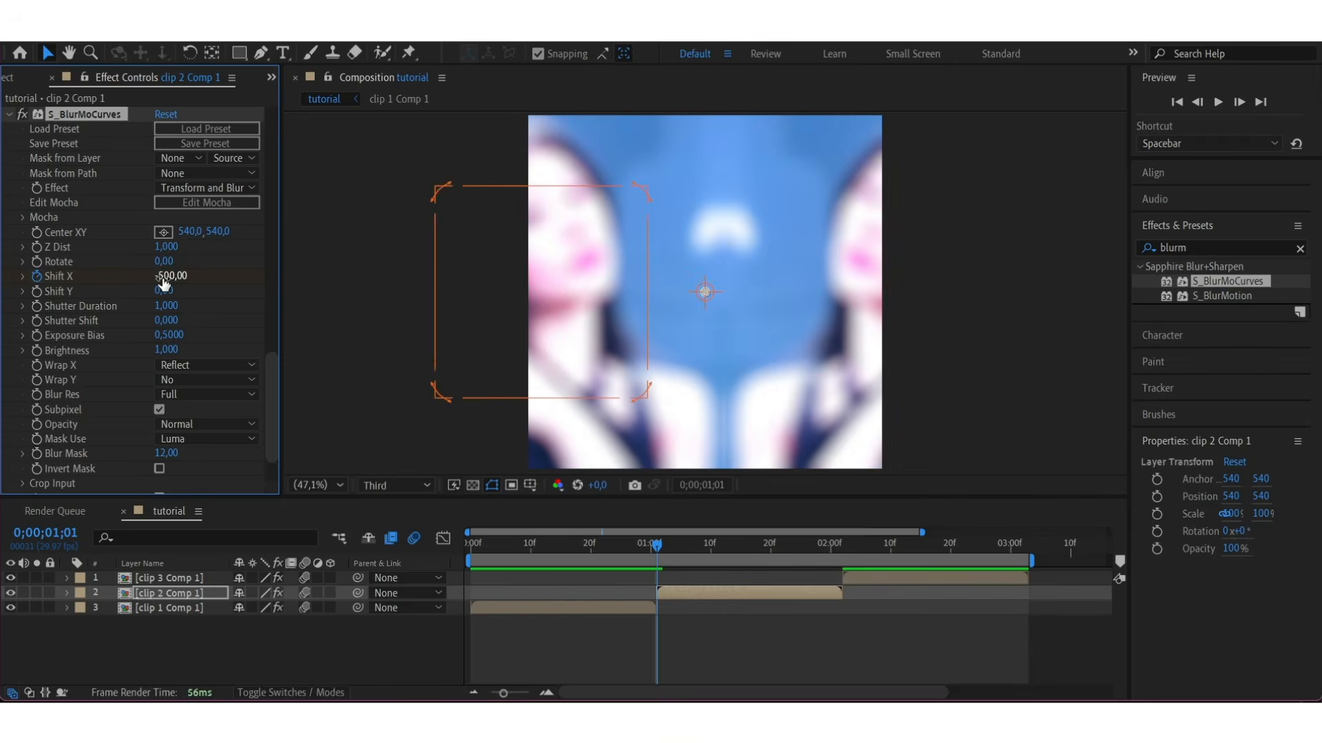
- Easy-ease clip 2's Shift X keyframes and shape their value curve to rise steeply first and flatten into the last keyframe
key("u")
scroll(663, 608, "down", 3)
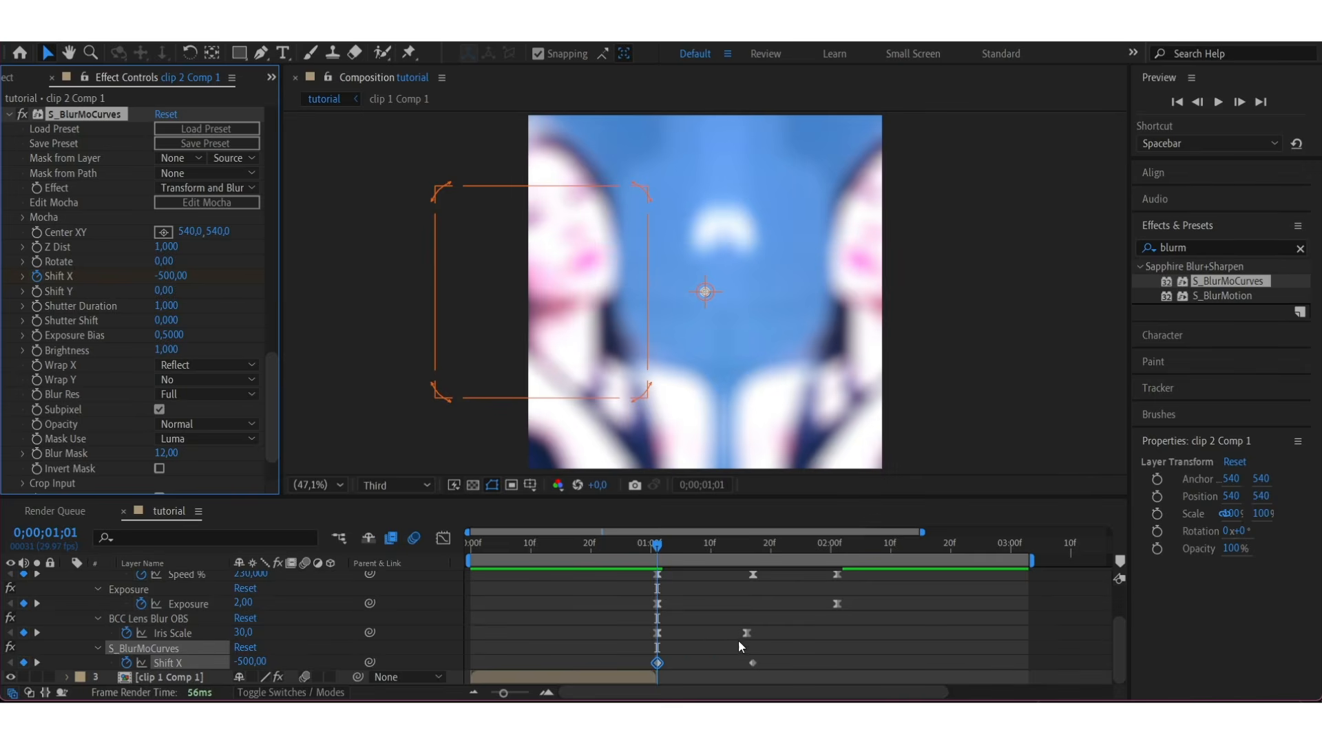
left_click_drag(779, 658, 647, 676)
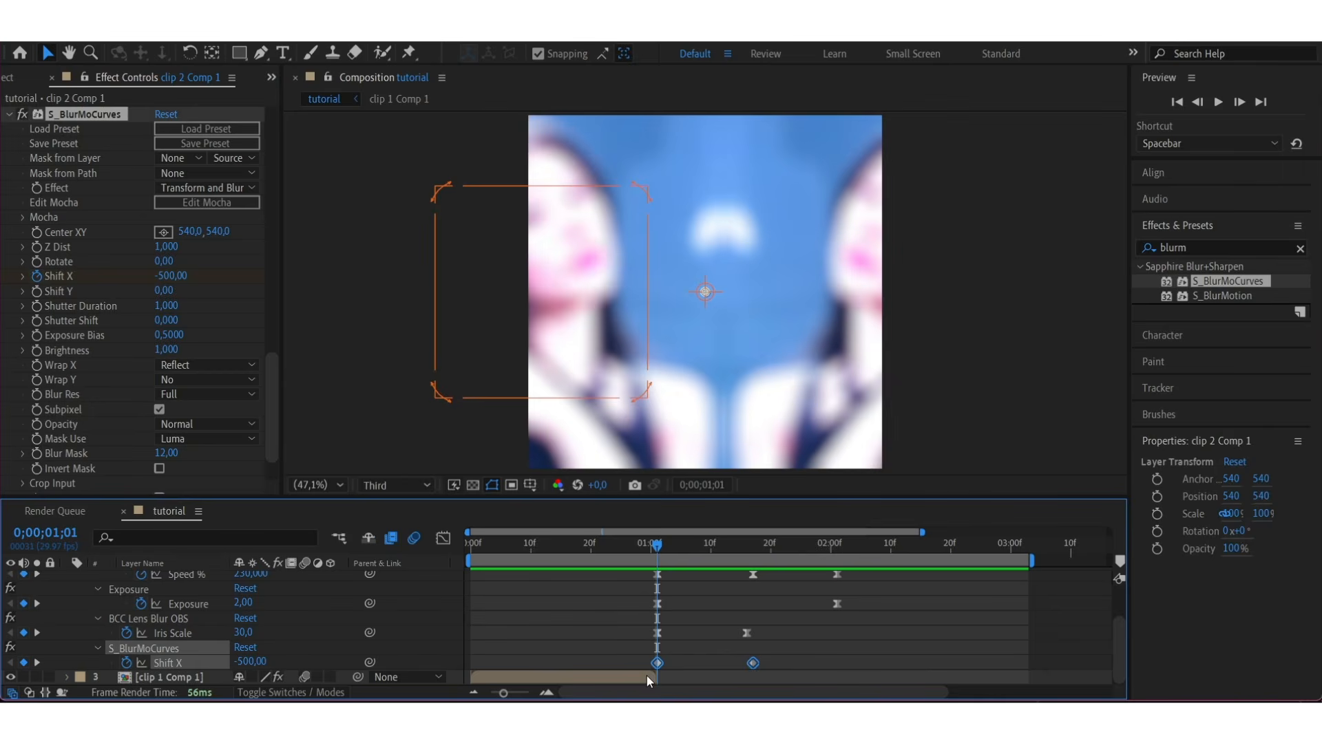
left_click(445, 538)
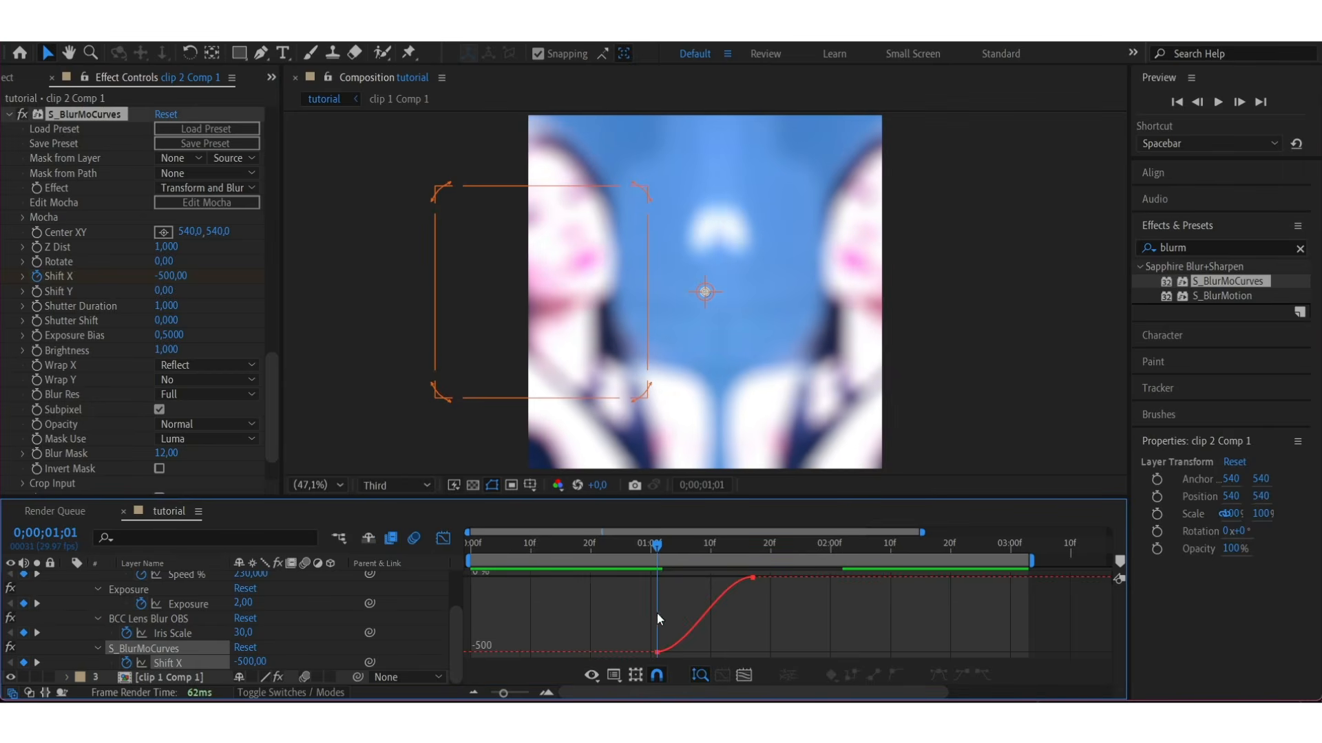
left_click(704, 613)
left_click_drag(691, 653, 642, 590)
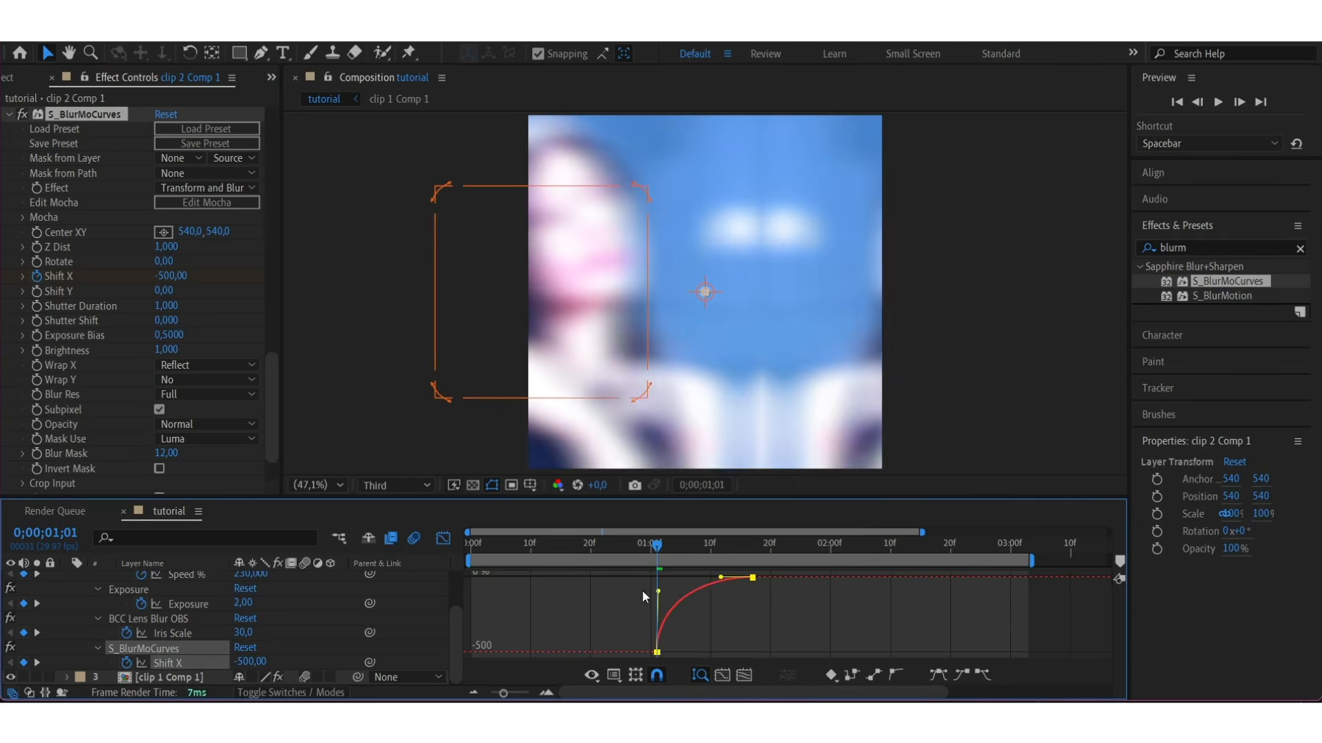
left_click_drag(720, 577, 669, 577)
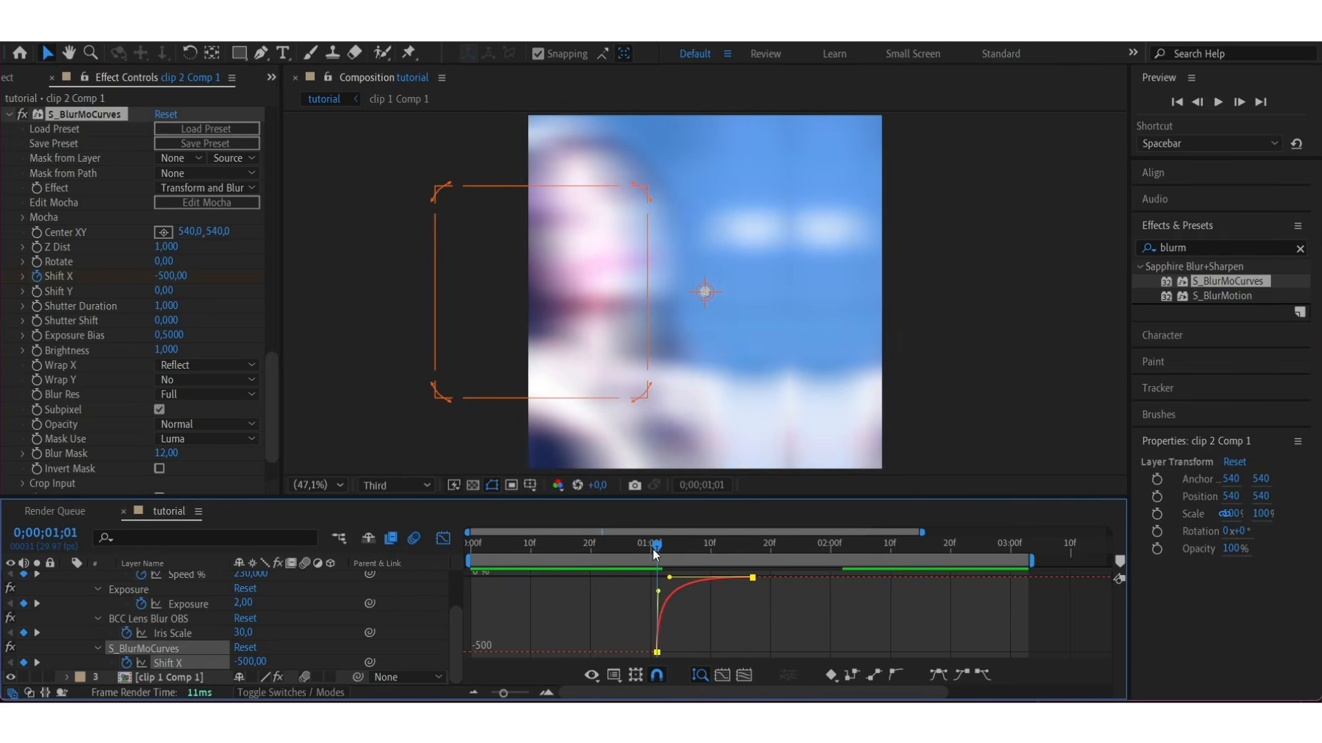
- Play the composition from the start to preview the shift transition between clip 1 and clip 2
key("space")
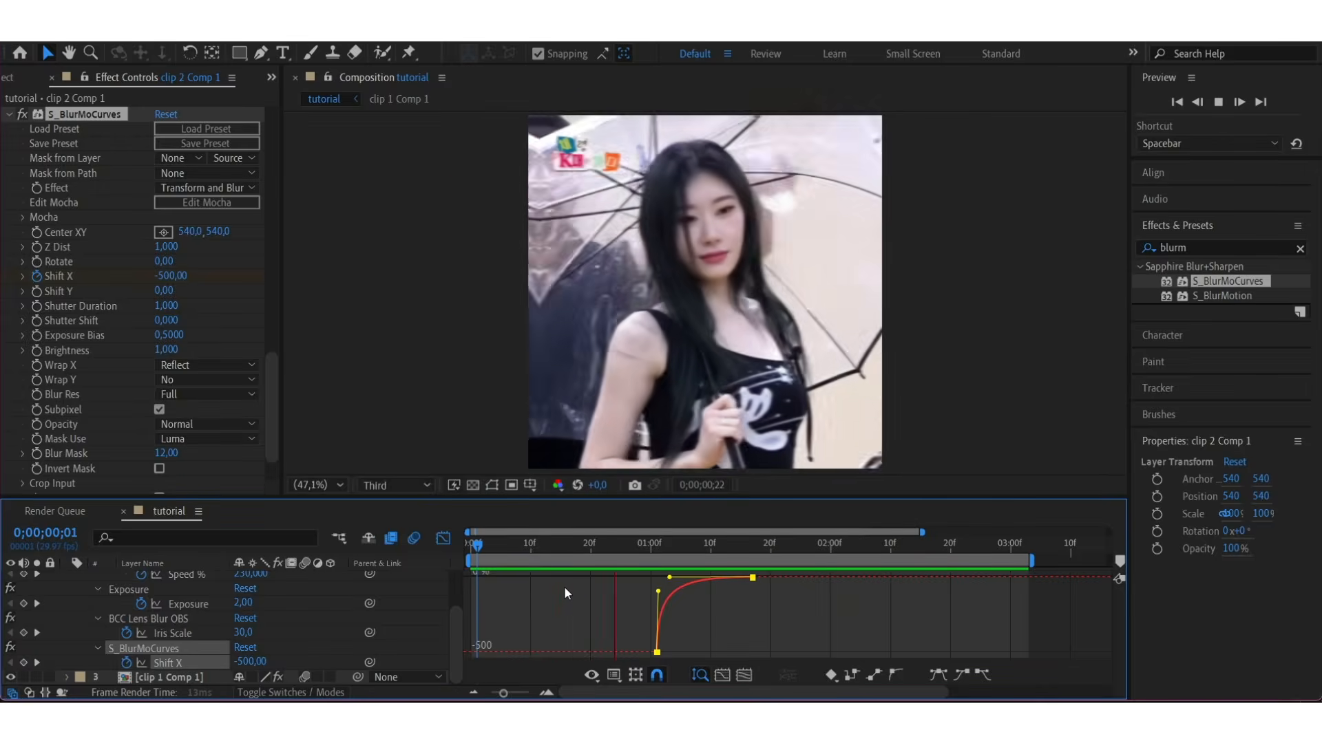
key("space")
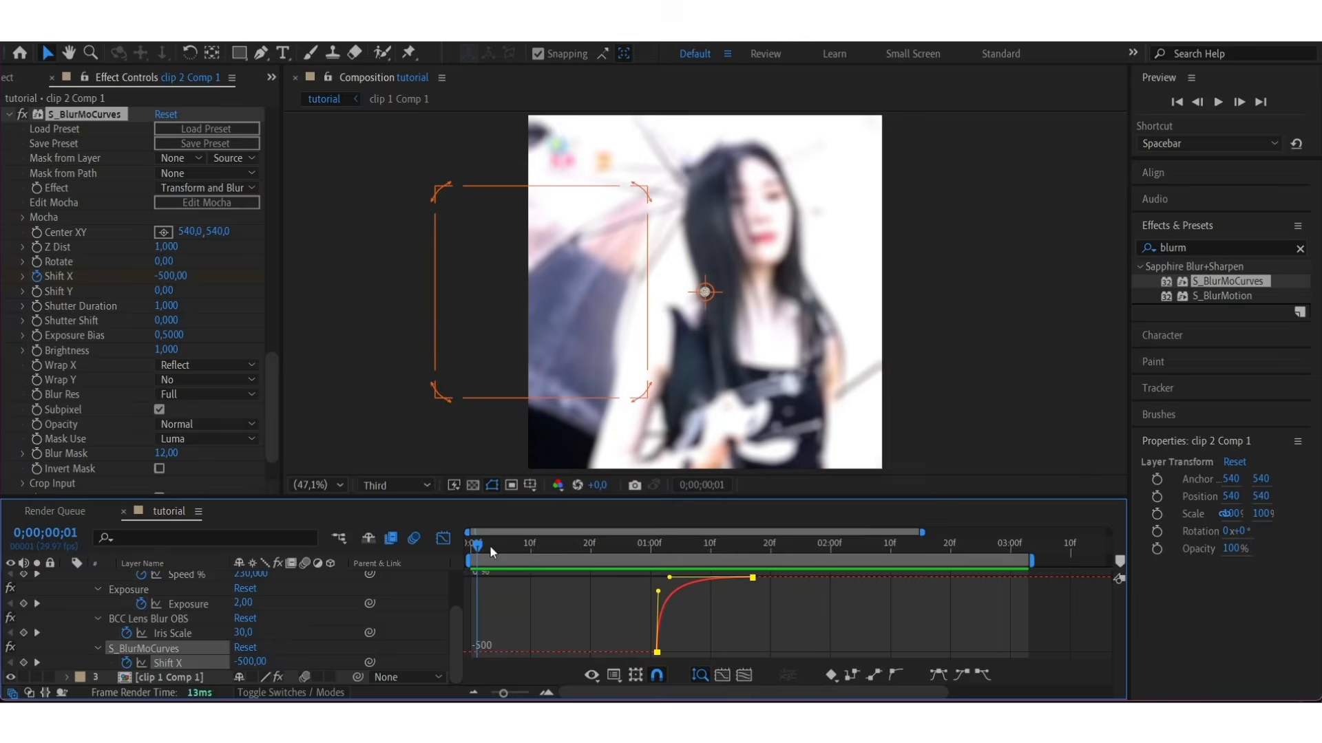
key("space")
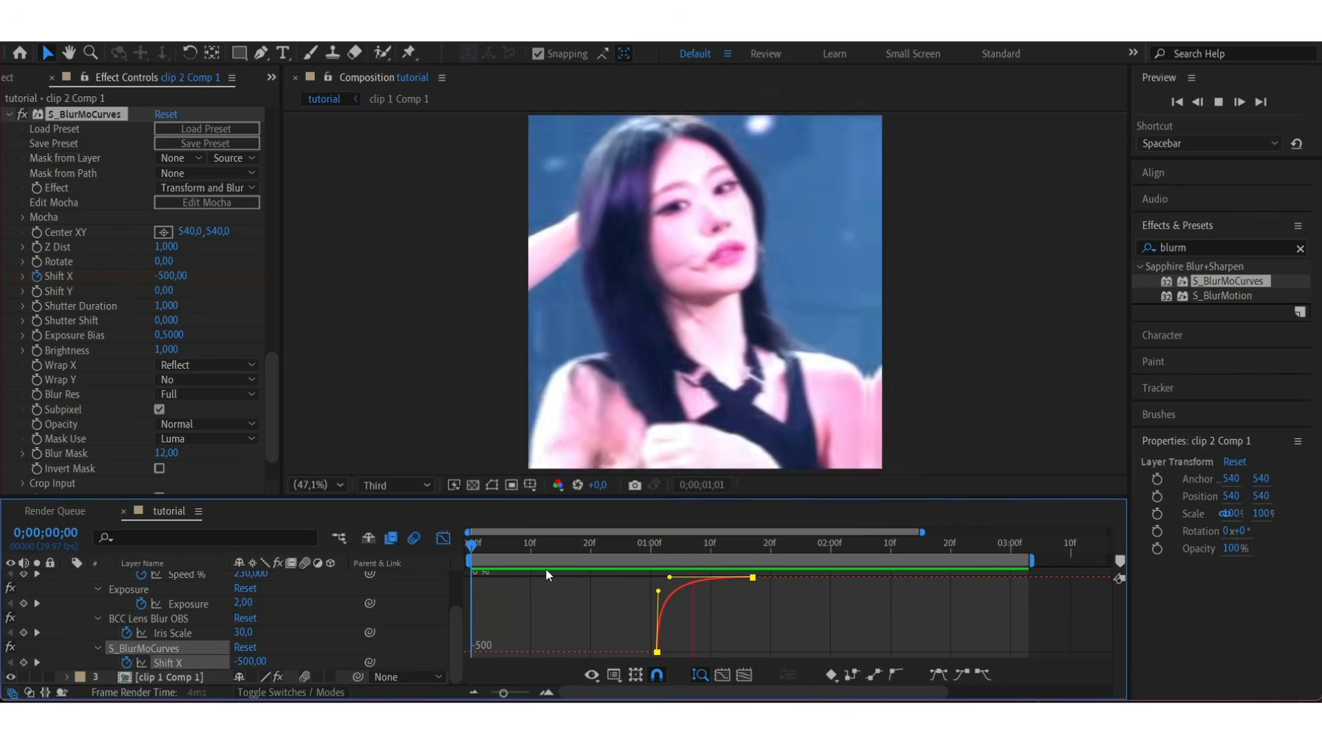
key("space")
- Move the playhead to clip 2's last Shift X keyframe at 0;00;01;17 and collapse the layer's properties
left_click(442, 538)
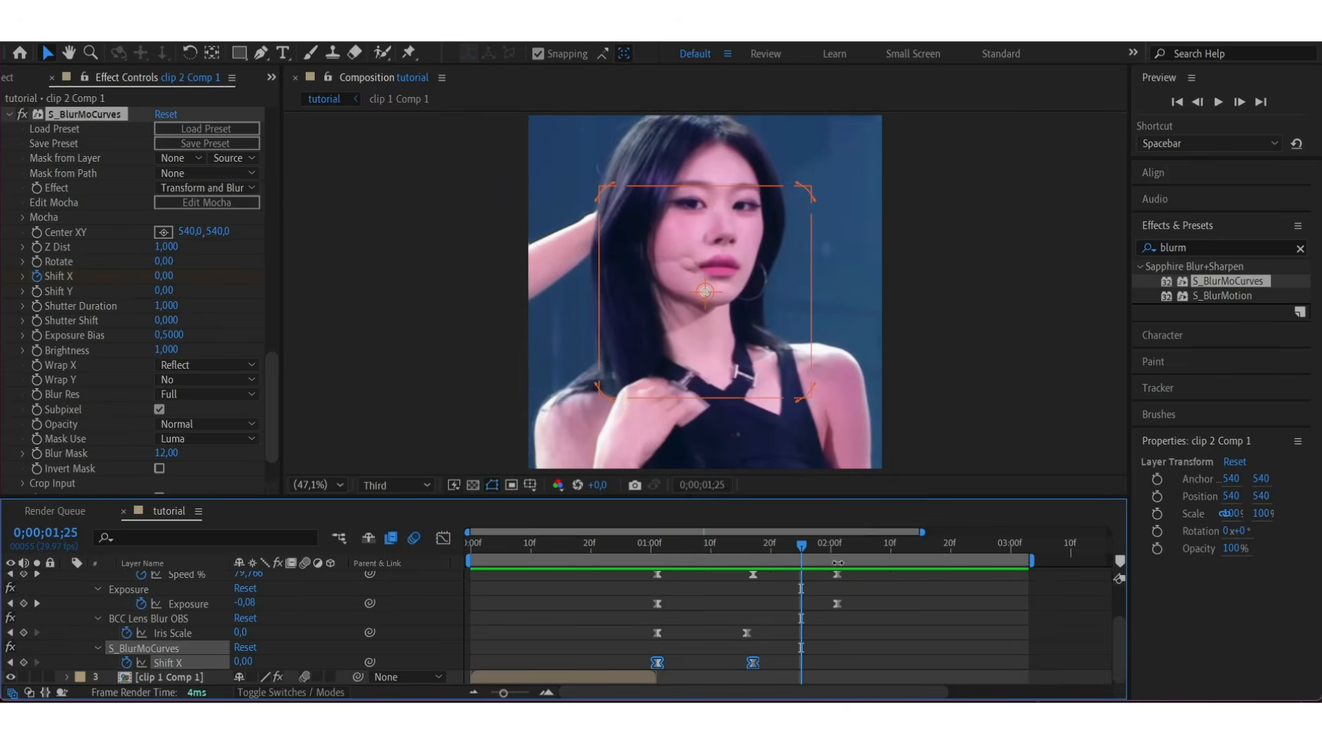
scroll(850, 625, "up", 2)
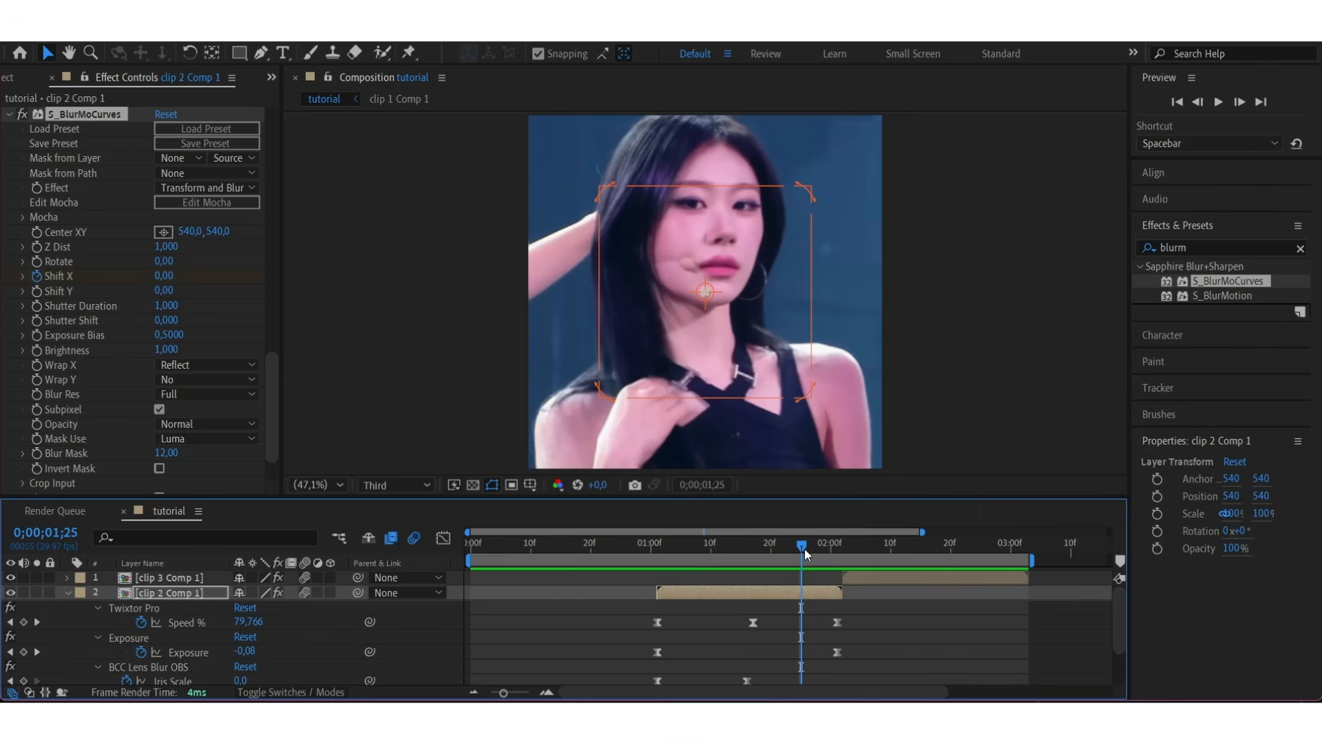
scroll(803, 579, "down", 1)
scroll(802, 579, "up", 1)
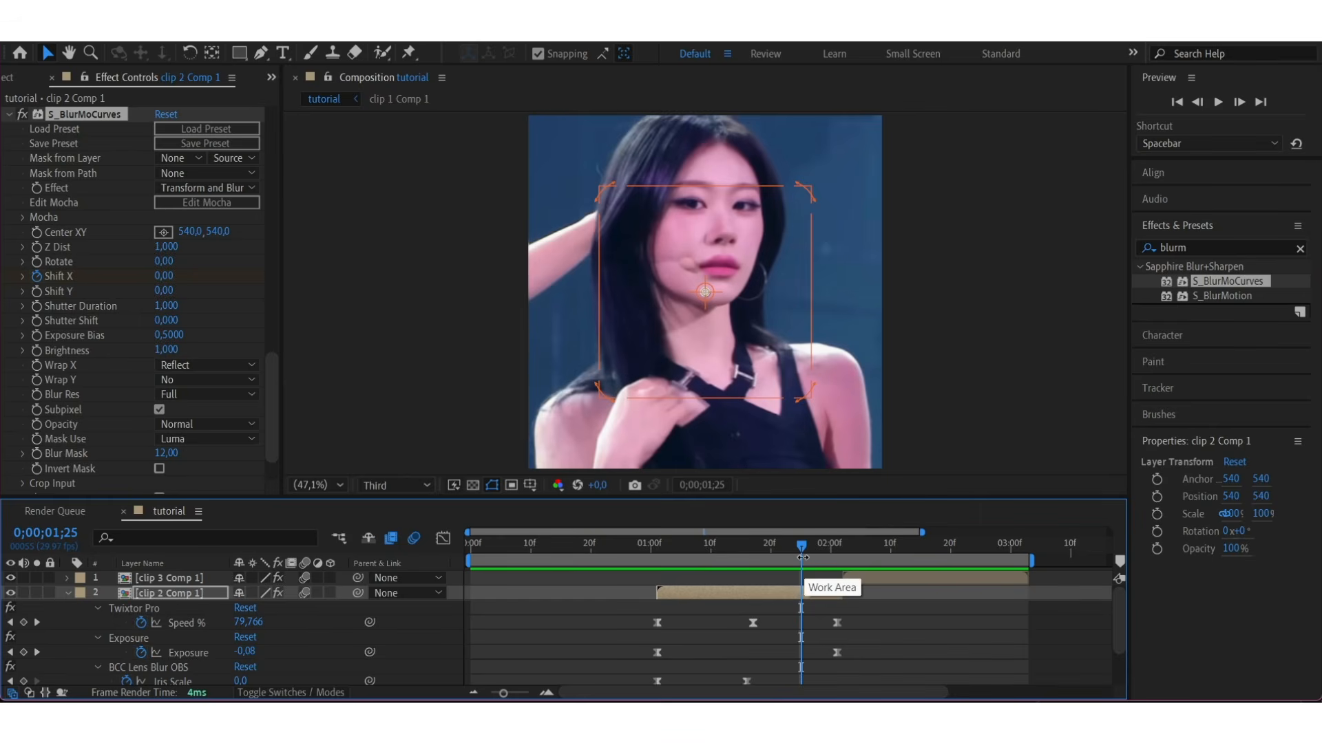
scroll(803, 557, "down", 1)
left_click_drag(803, 546, 755, 578)
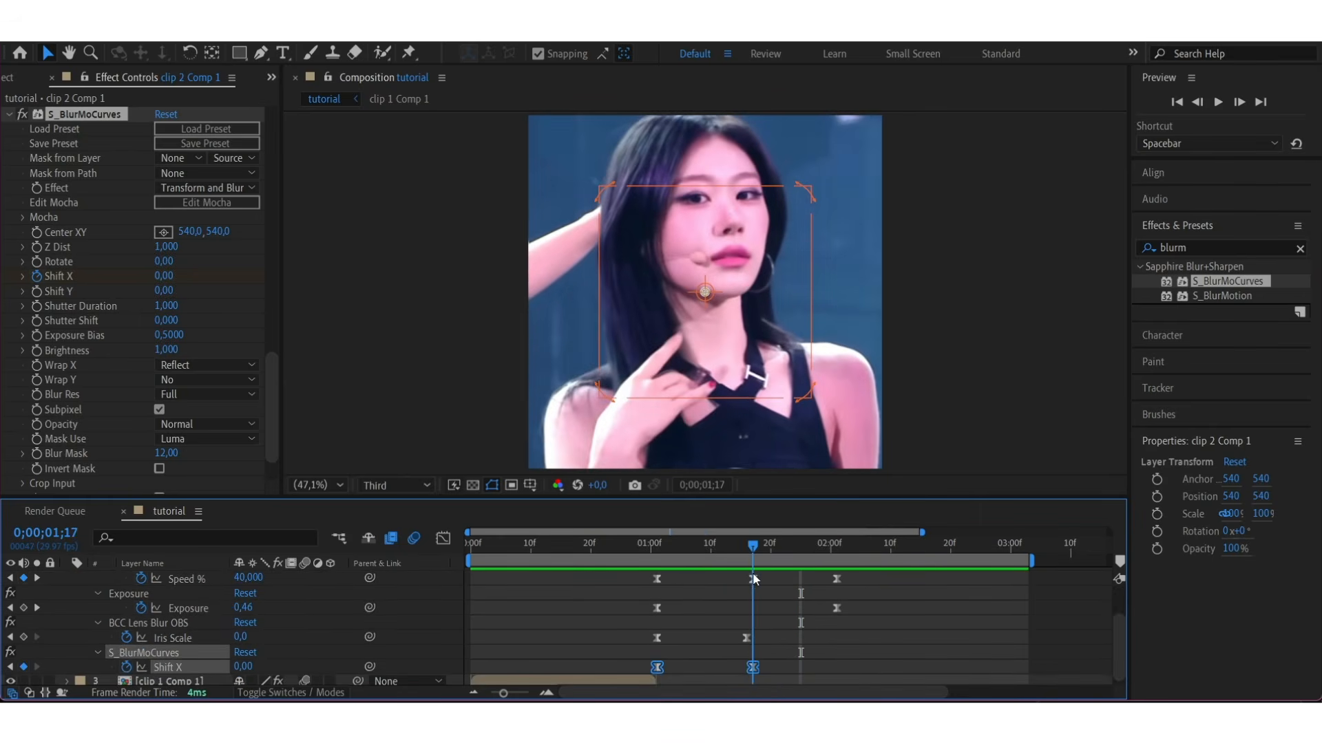
key("u")
left_click(820, 639)
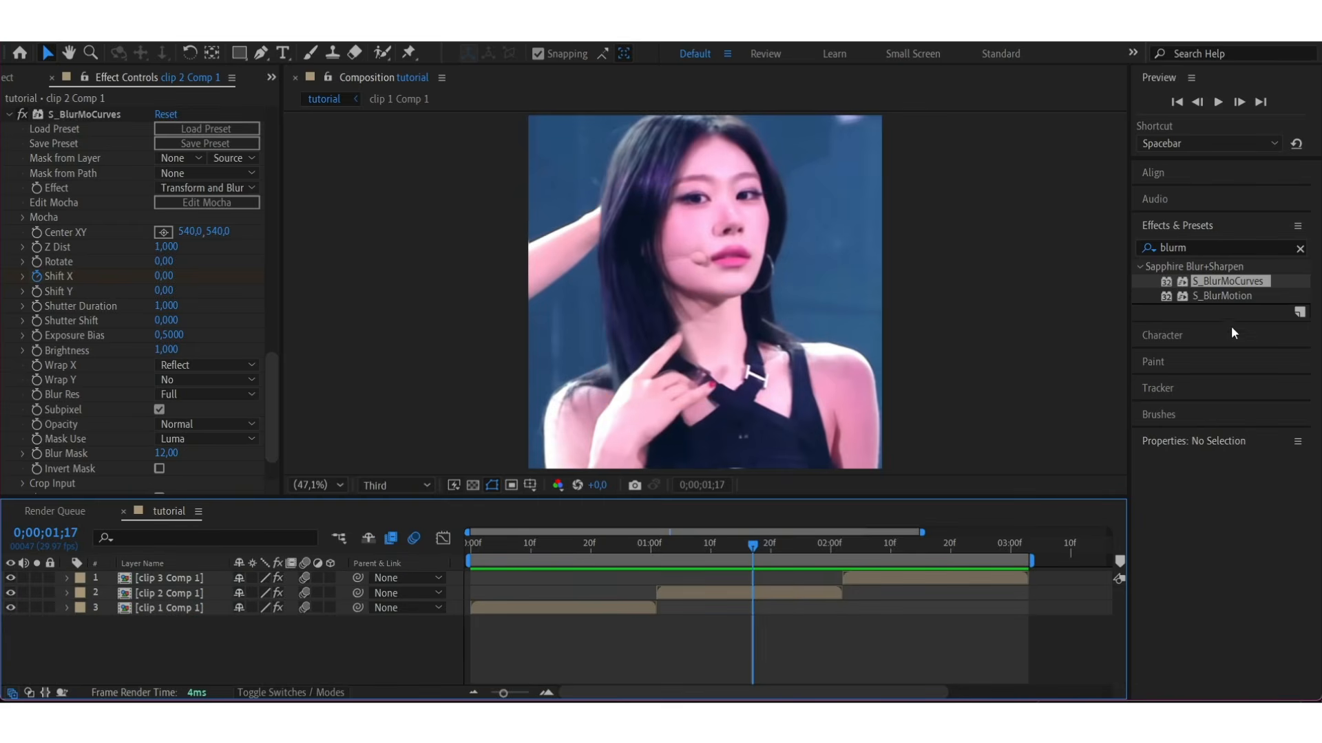
- Apply a second S_BlurMoCurves to clip 2 Comp 1 and set its Wrap X to Reflect
left_click_drag(1236, 284, 787, 589)
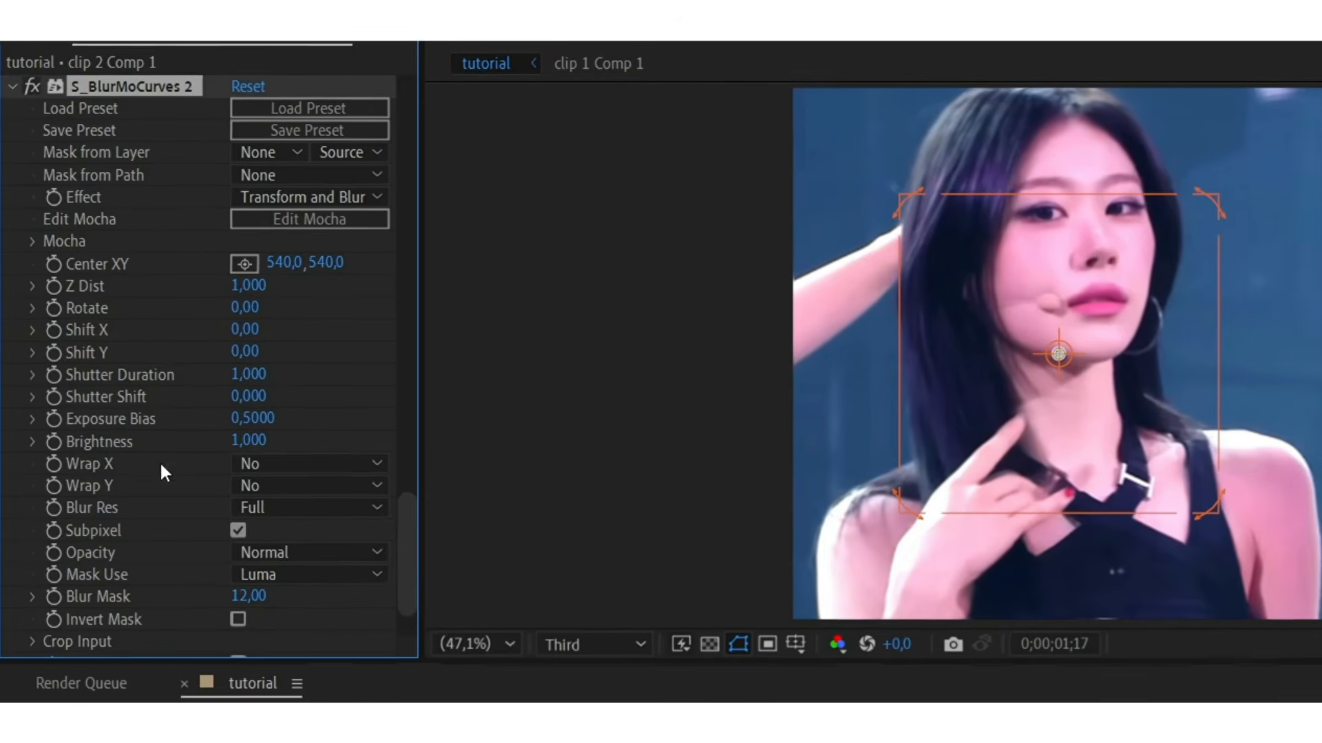
left_click(275, 469)
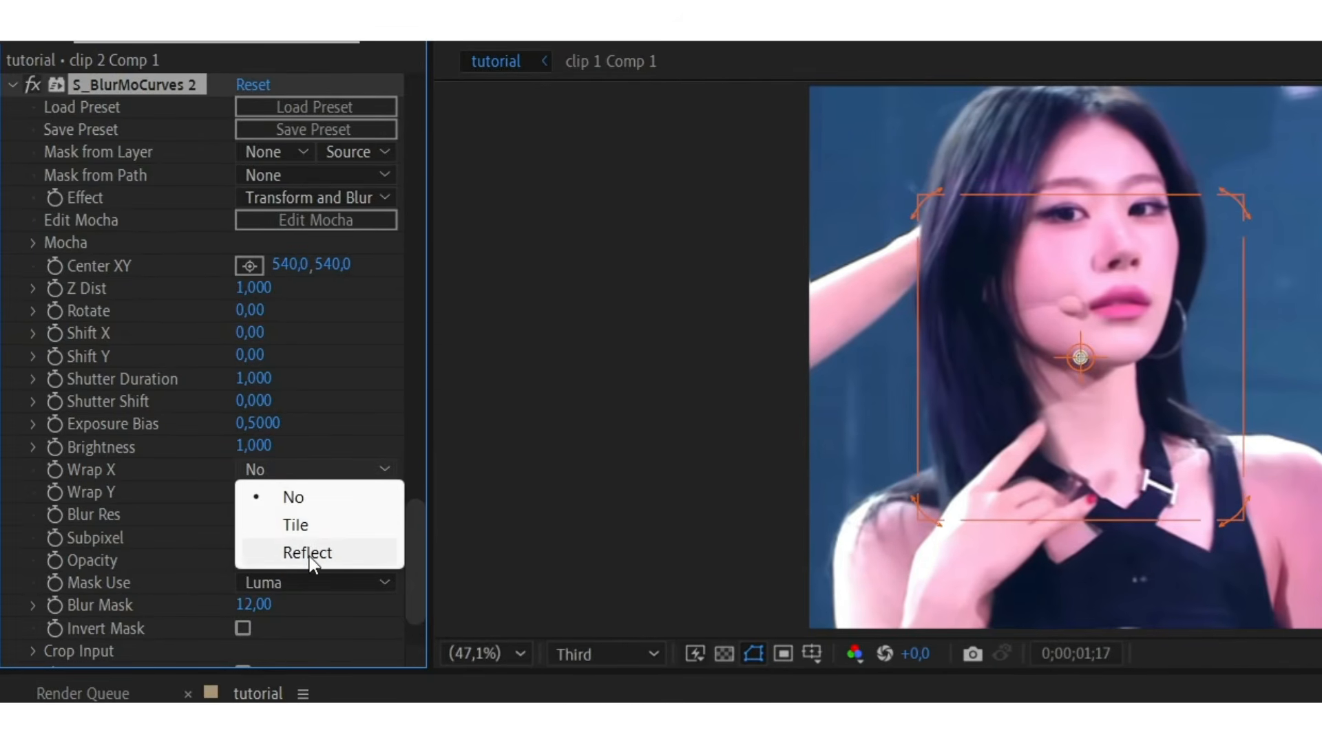
left_click(307, 555)
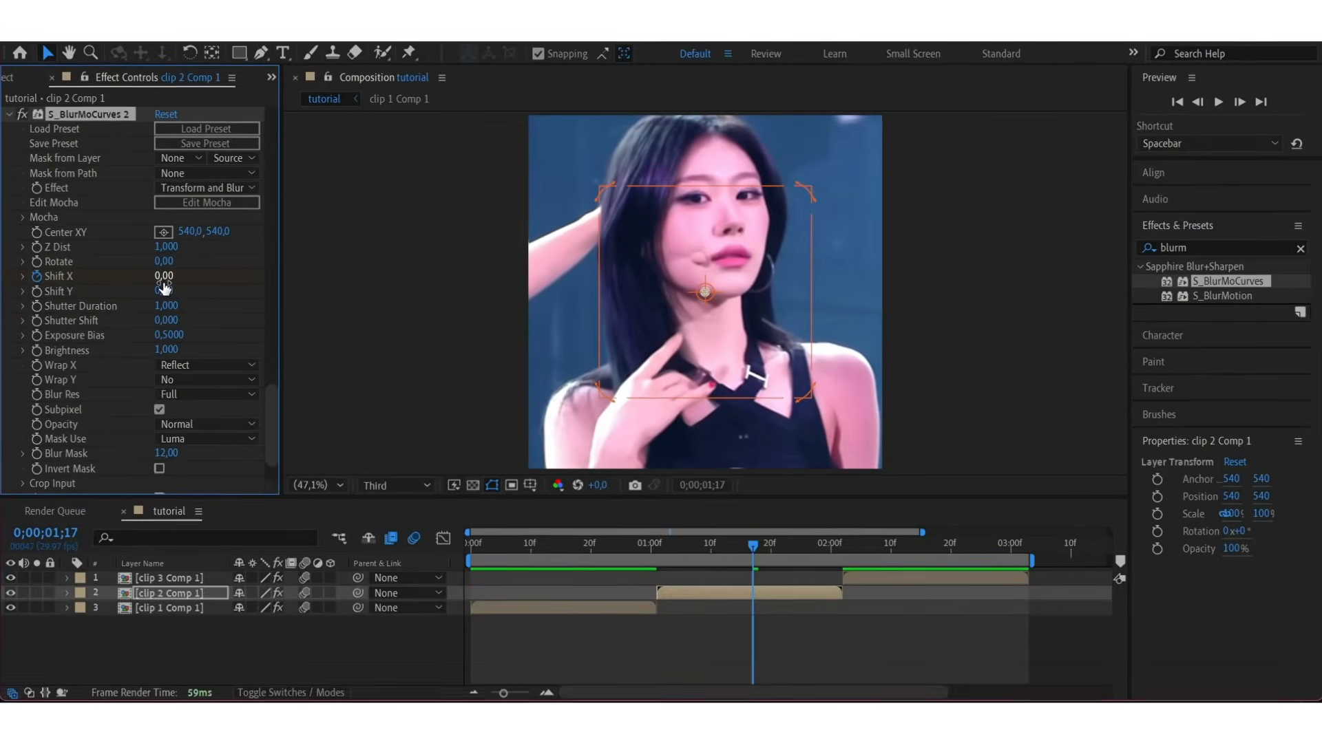
- Set Shift X of clip 2's second S_BlurMoCurves to -500 at 0;00;02;01
left_click(163, 276)
type("-500")
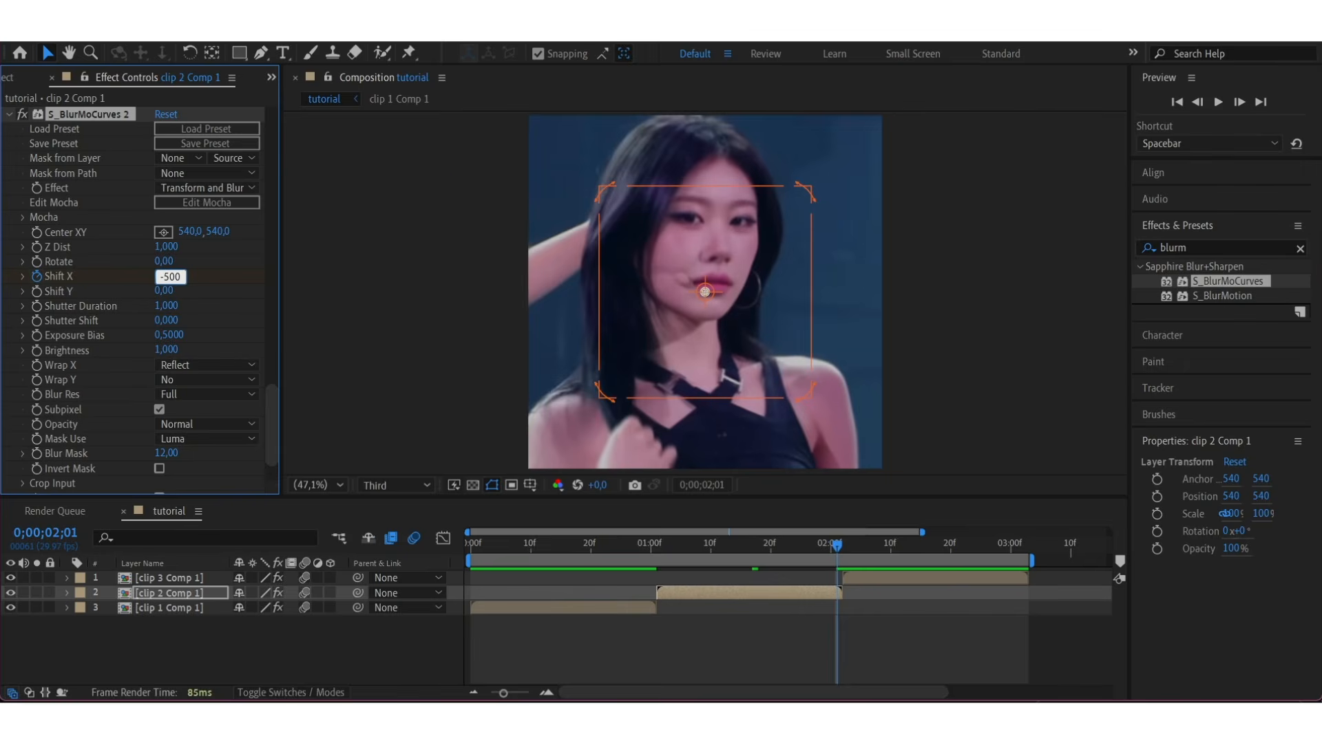
key("Return")
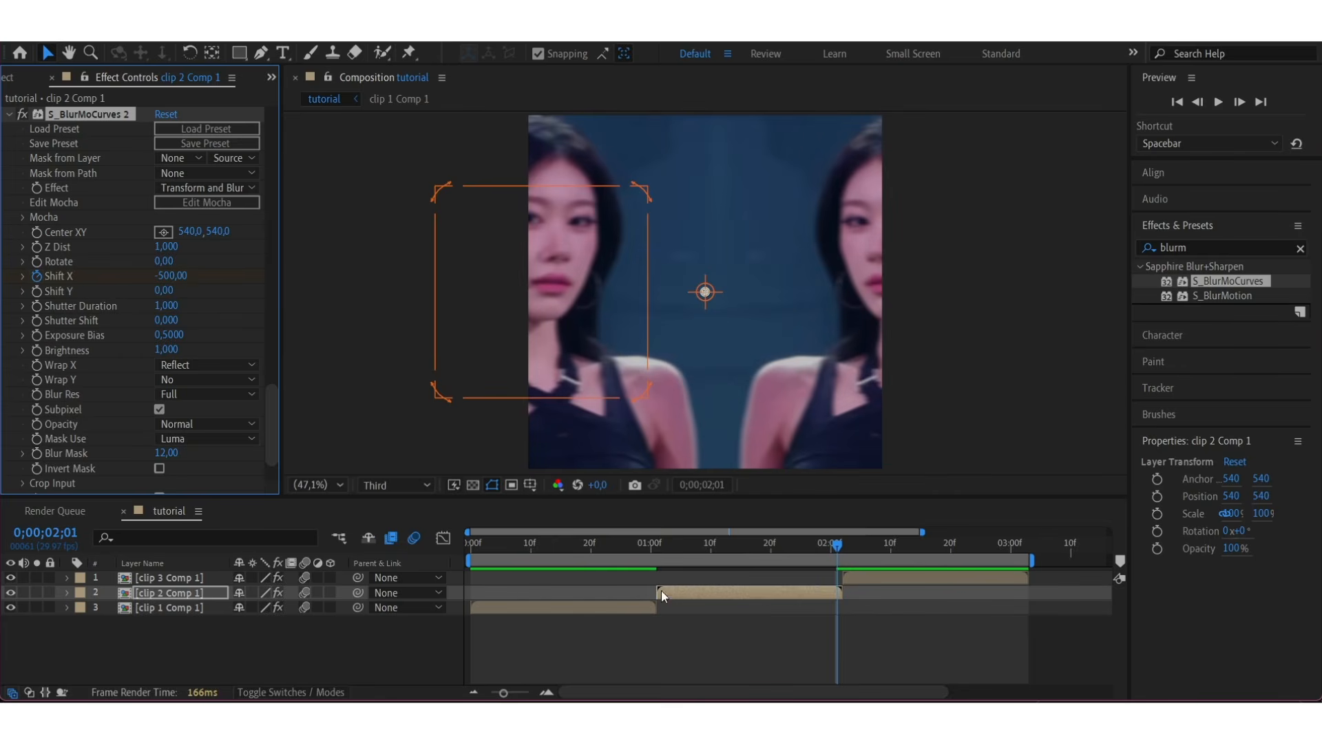
- Easy-ease the Shift X keyframes of clip 2's second S_BlurMoCurves and shape their value curve flat at first and steep into the last keyframe
key("u")
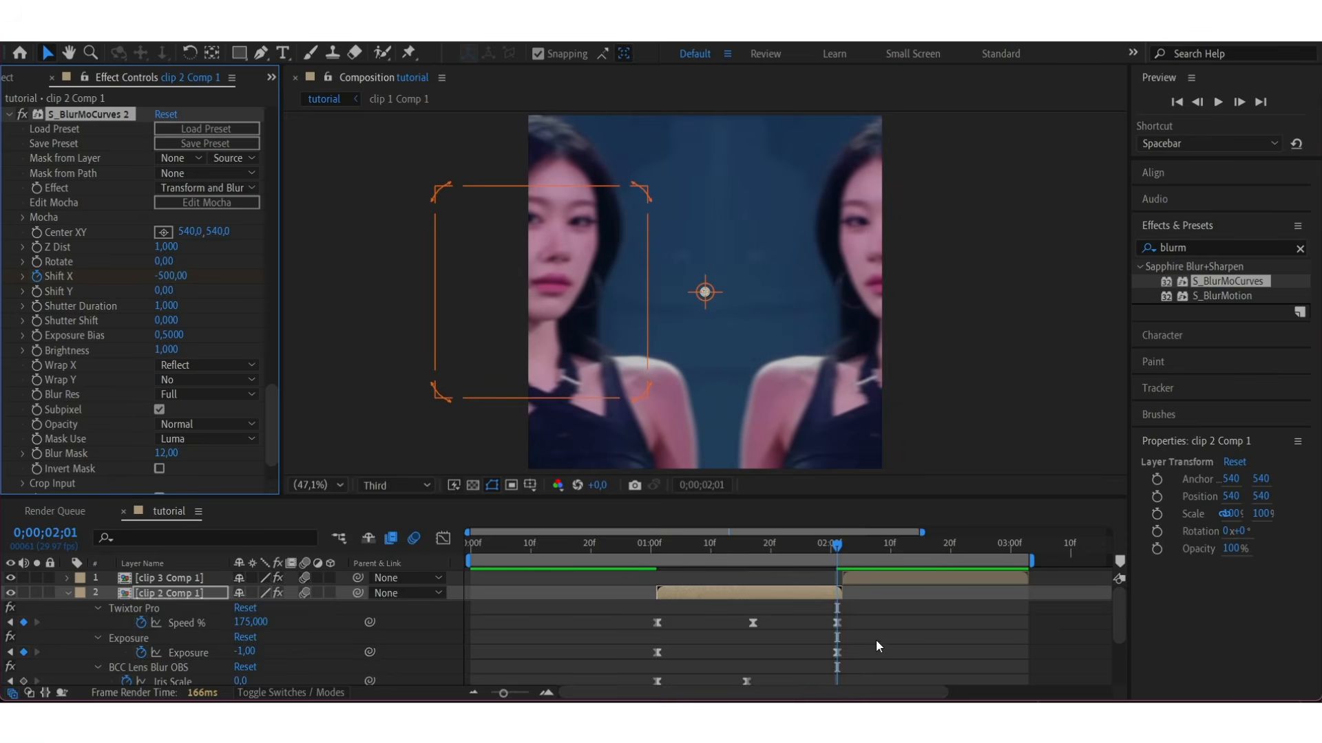
scroll(876, 638, "down", 3)
left_click_drag(875, 658, 738, 676)
key("F9")
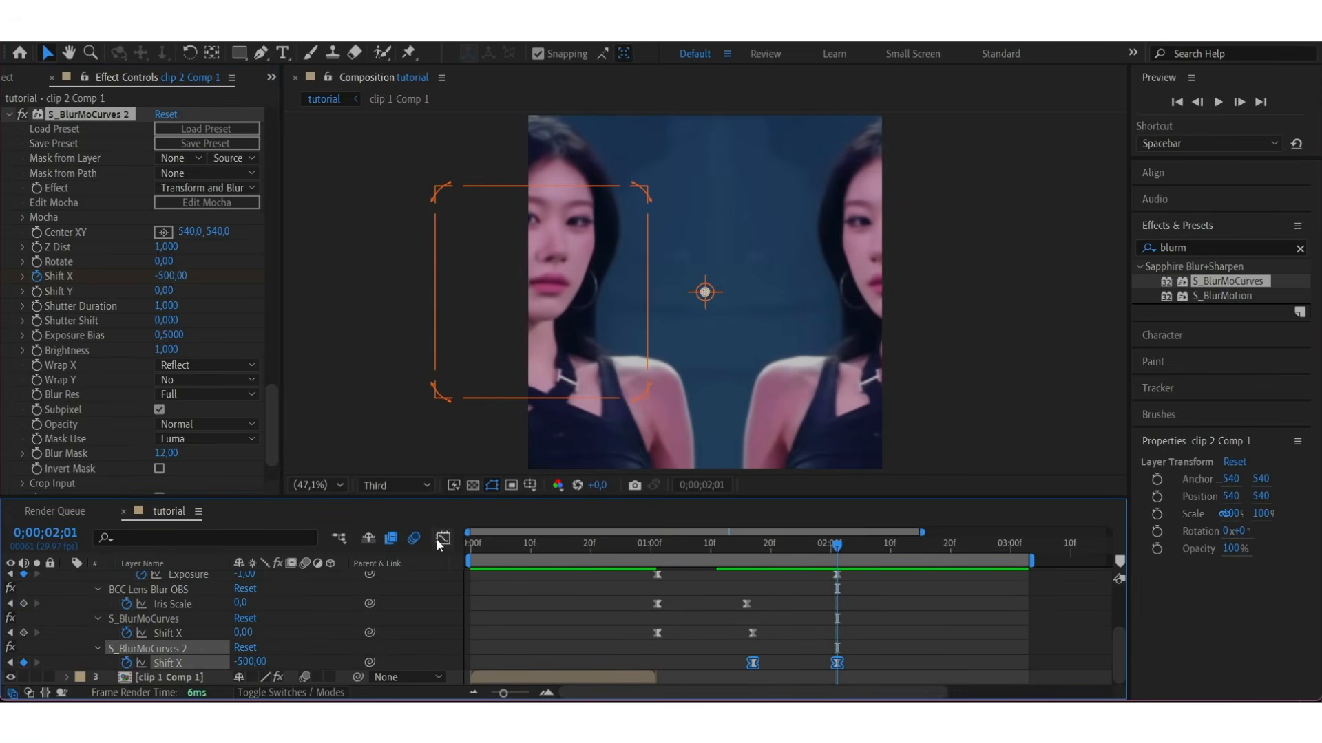
key("shift+F3")
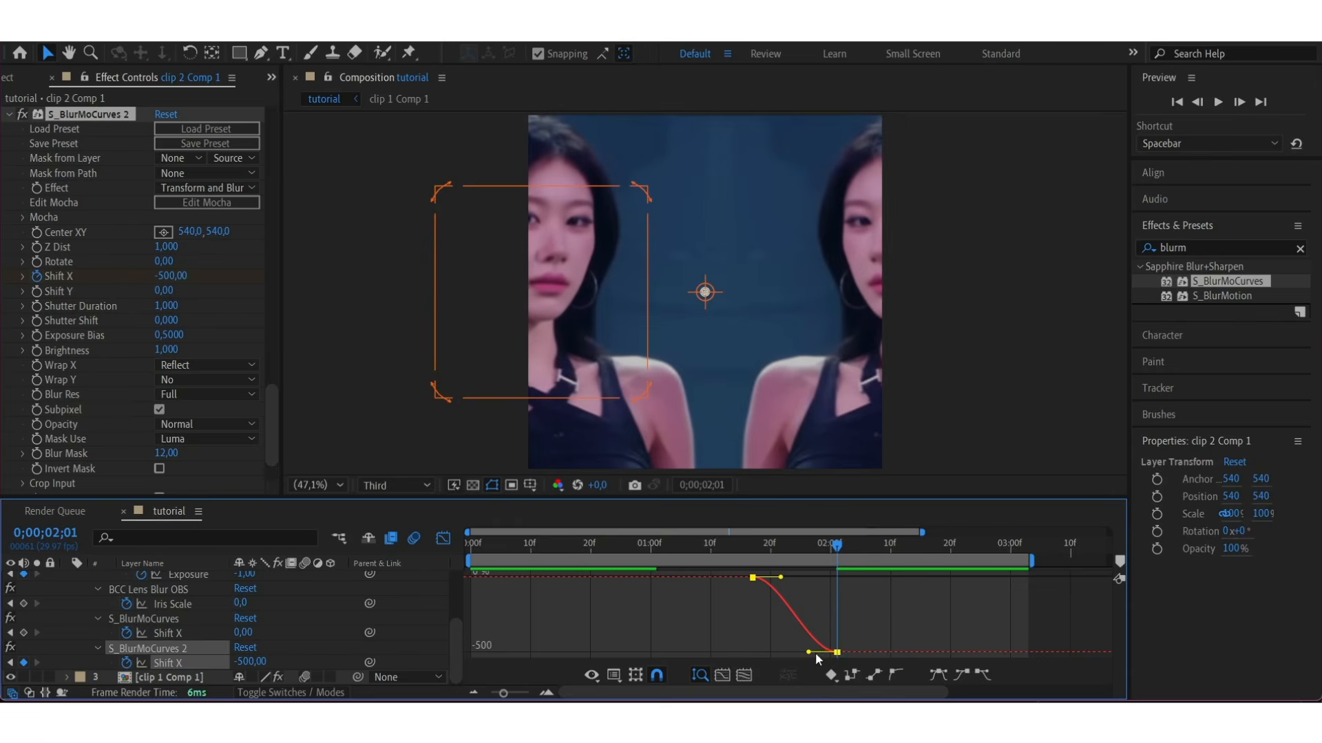
left_click_drag(810, 652, 824, 578)
- Preview the shift out of clip 2 into clip 3, close the value graph and collapse clip 2's properties
key("space")
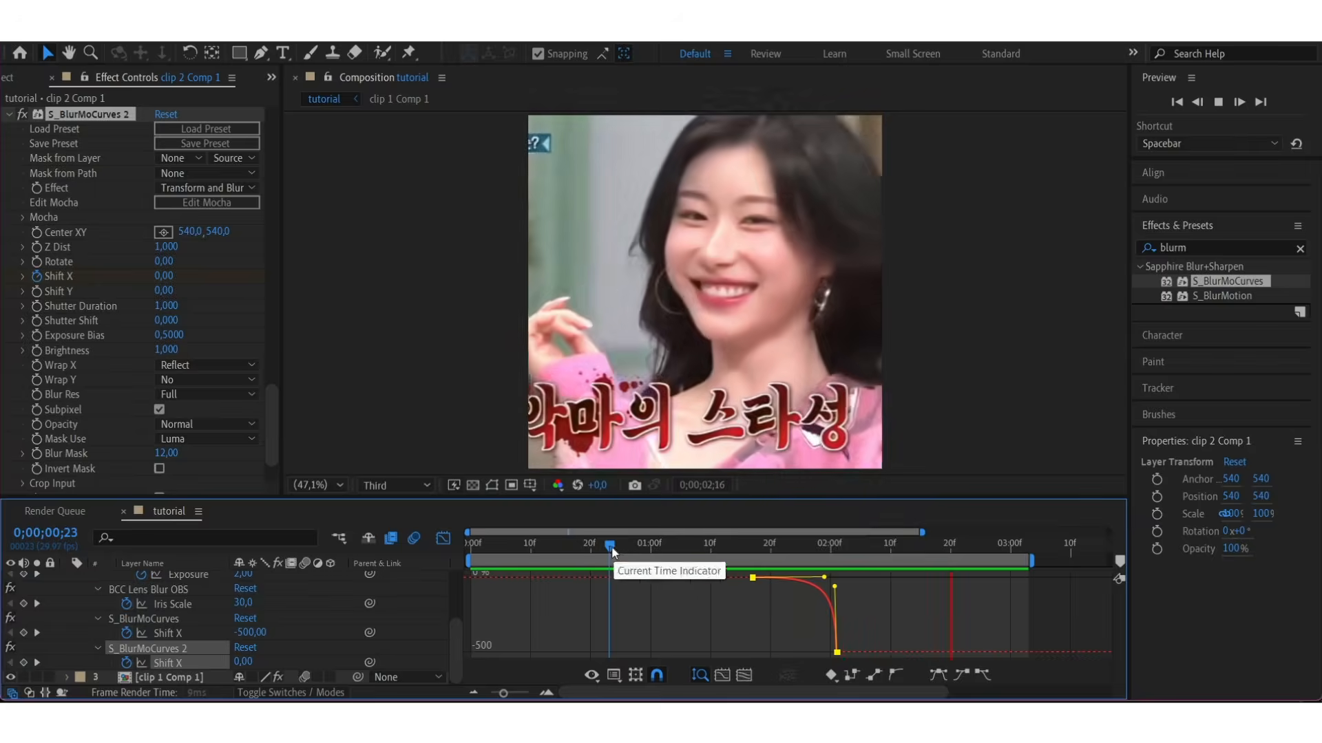
key("space")
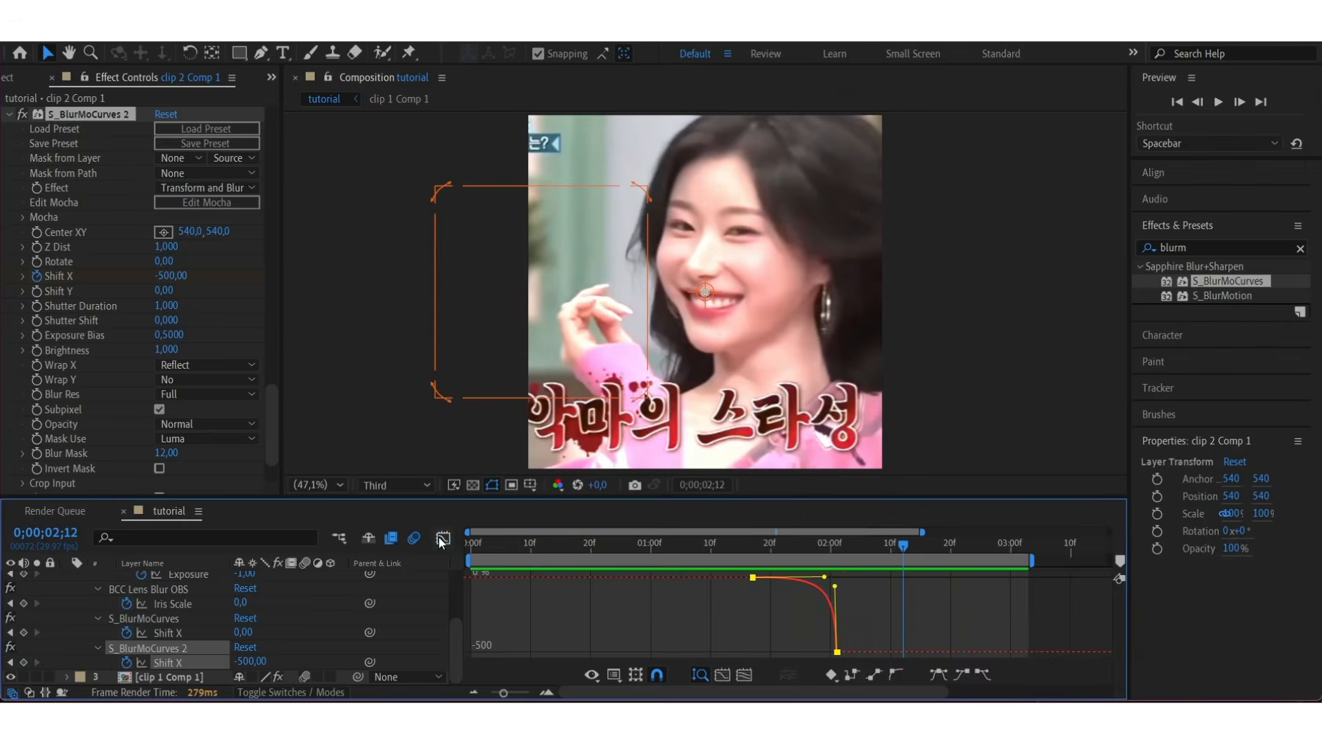
left_click(442, 538)
key("u")
- Apply S_BlurMoCurves to clip 3 Comp 1 and set its Wrap X to Reflect
left_click(915, 577)
left_click(1237, 285)
left_click_drag(1236, 285, 971, 595)
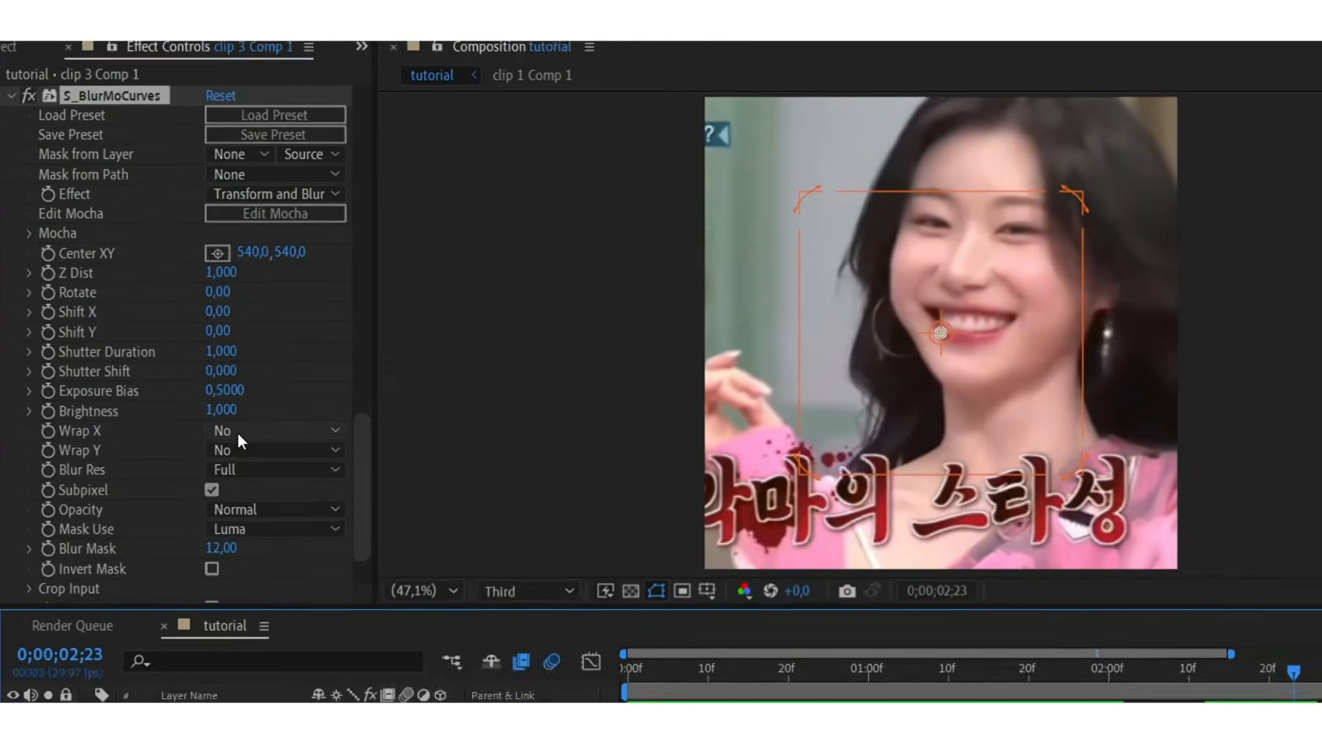
left_click(178, 365)
left_click(295, 542)
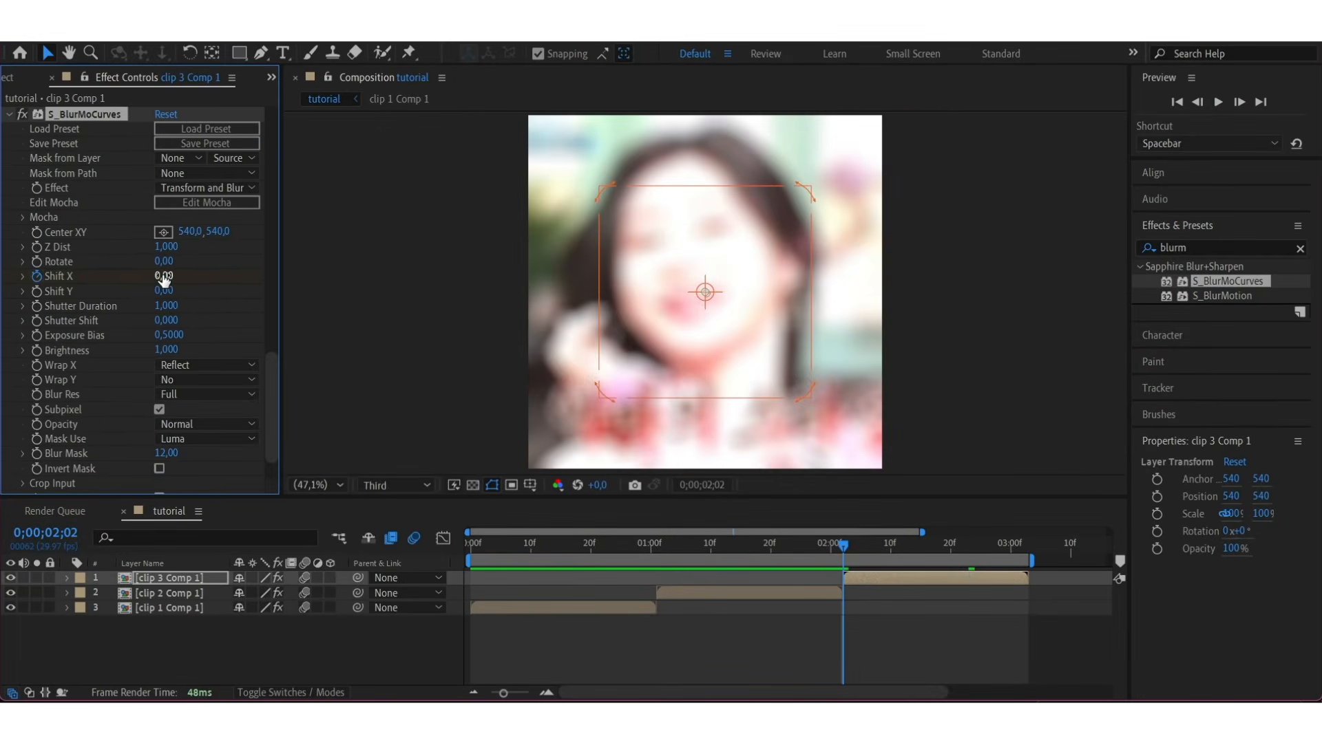
- Set clip 3's Shift X to 500 at 0;00;02;02
left_click(164, 276)
type("500")
key("Return")
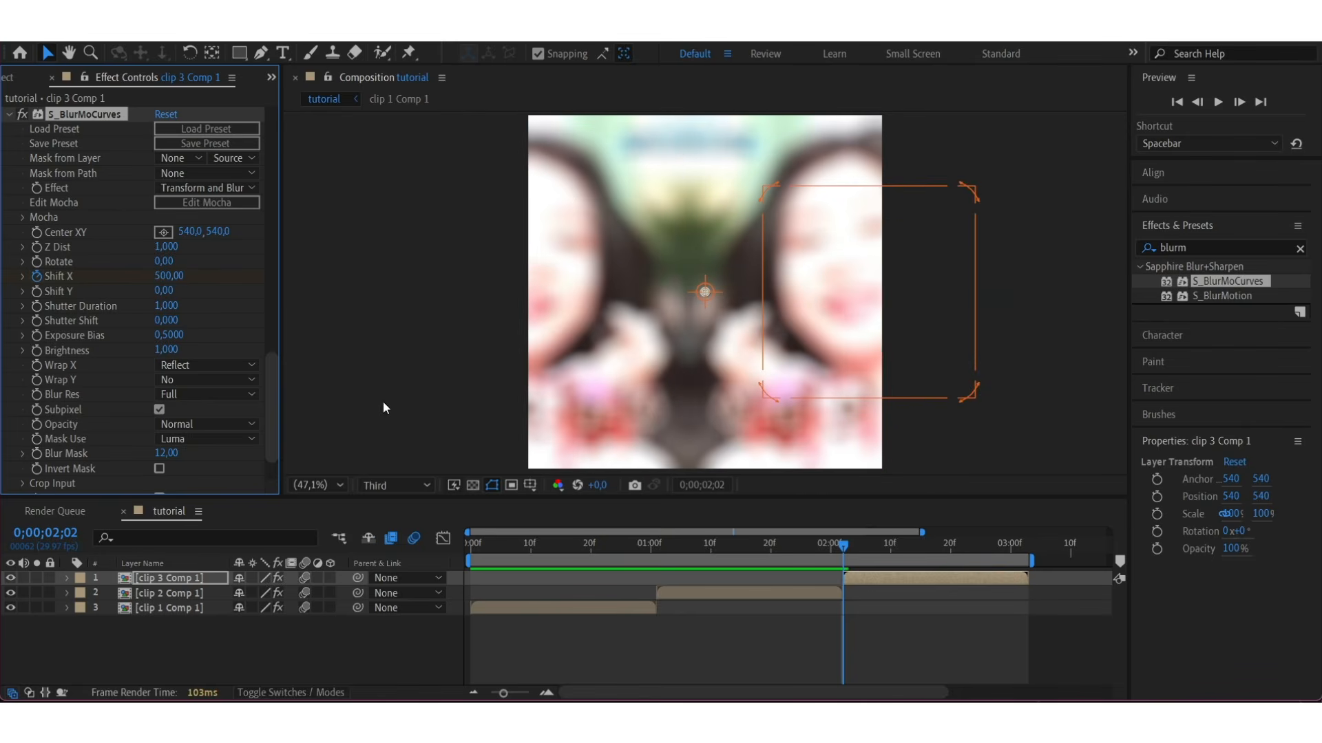
- Easy-ease clip 3's Shift X keyframes and shape their value curve to fall steeply first and flatten into the last keyframe
left_click(638, 608)
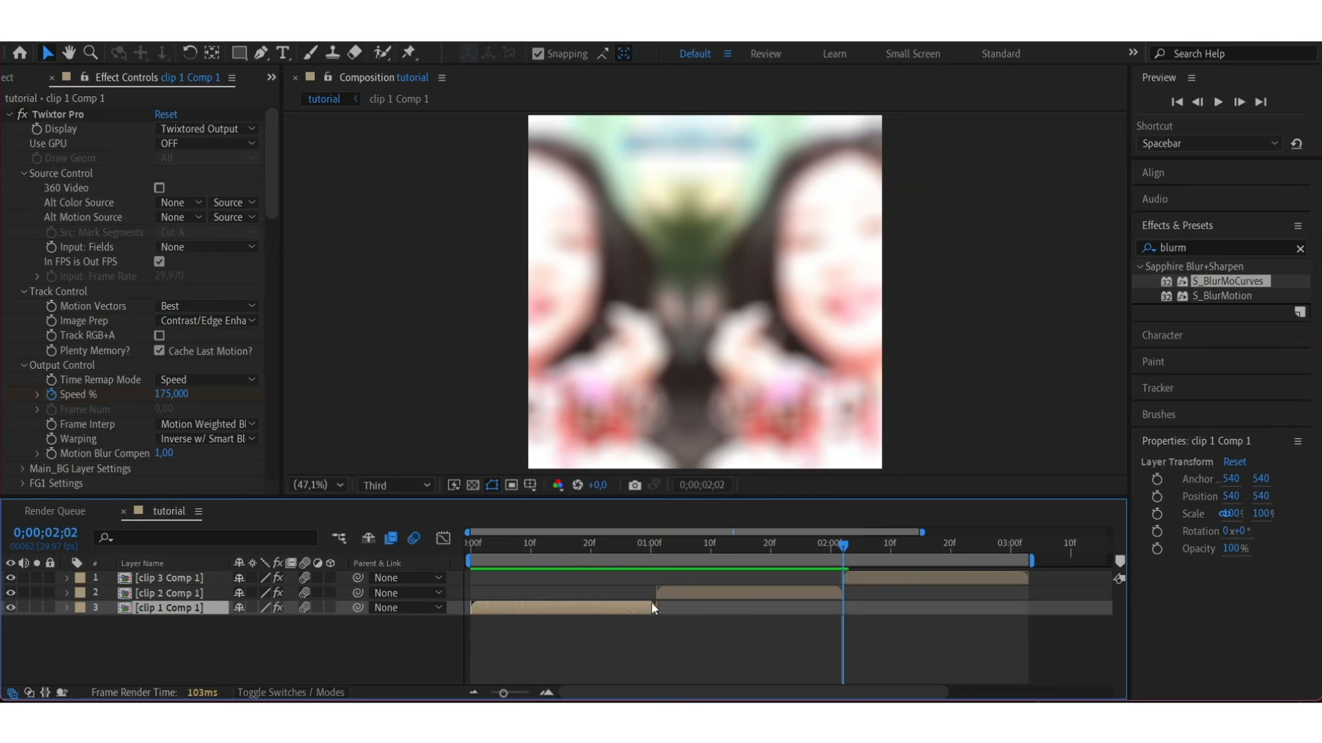
left_click(877, 584)
key("u")
left_click_drag(993, 641, 833, 663)
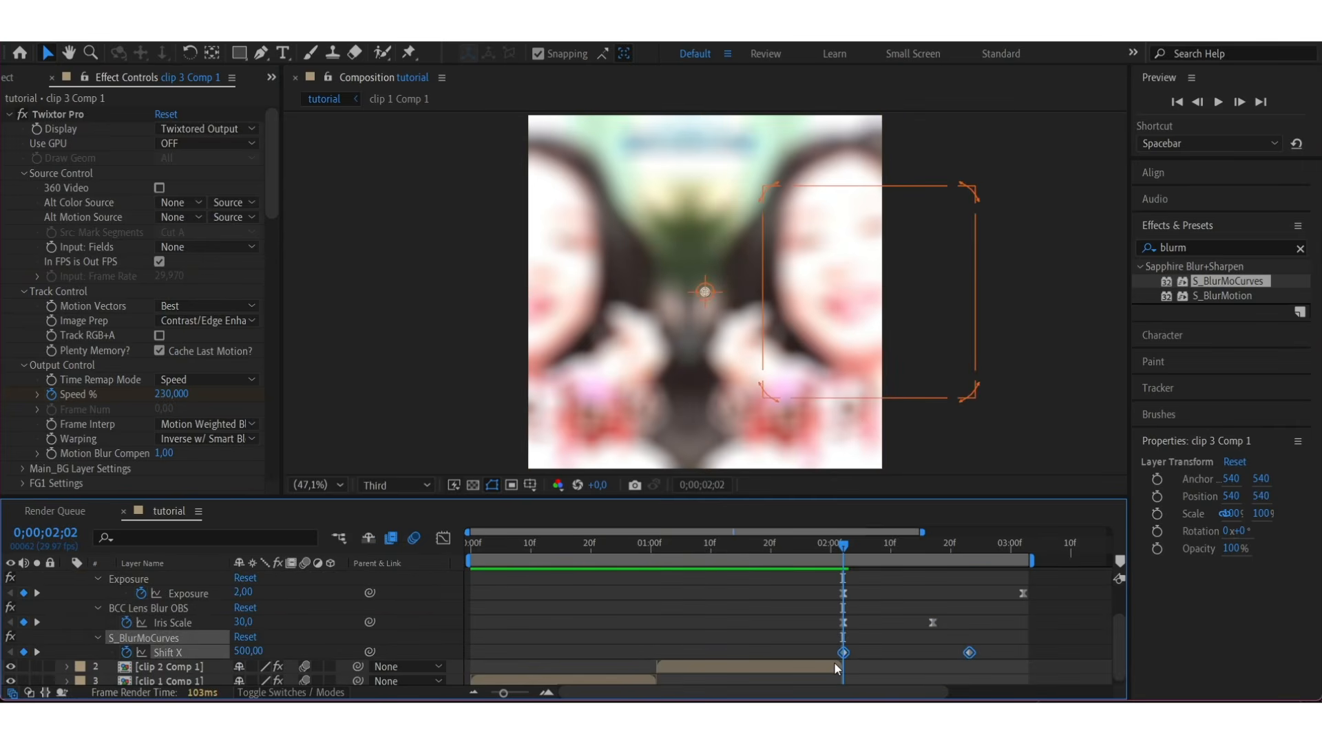
left_click(443, 538)
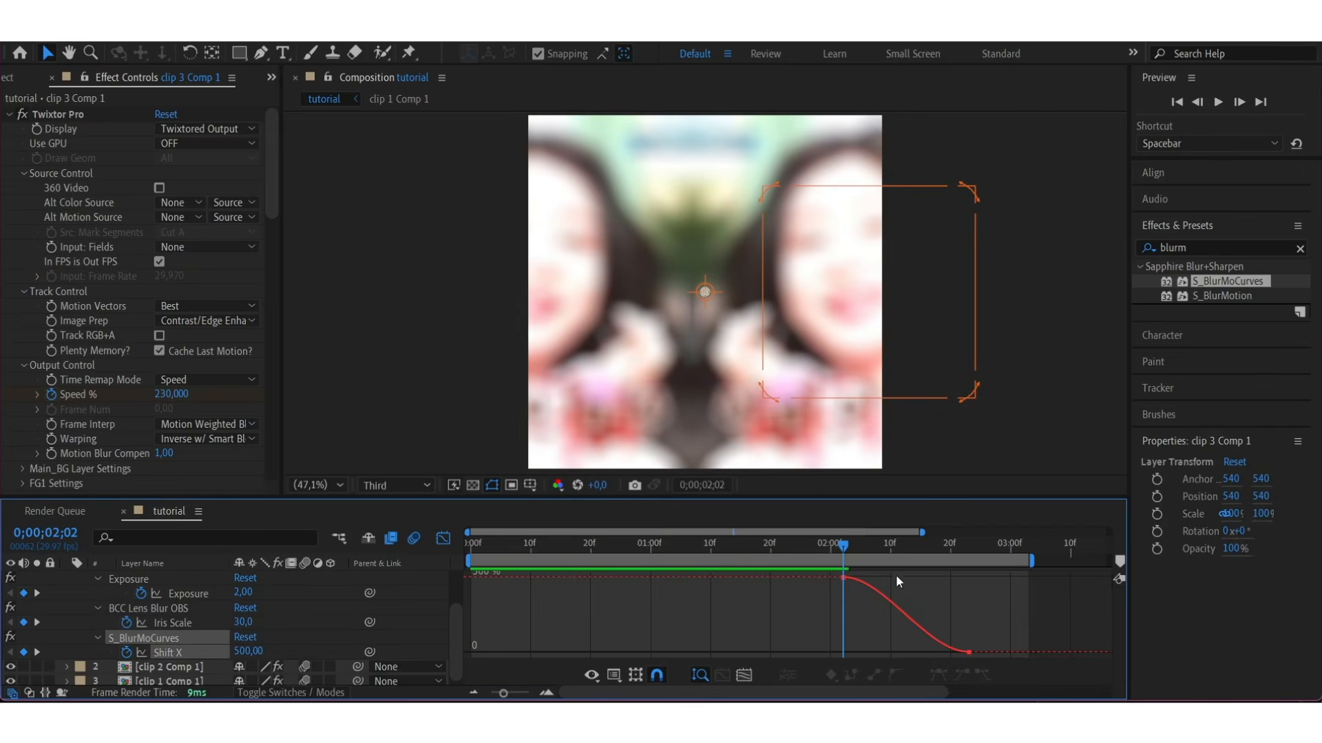
left_click(906, 613)
left_click_drag(885, 579, 886, 658)
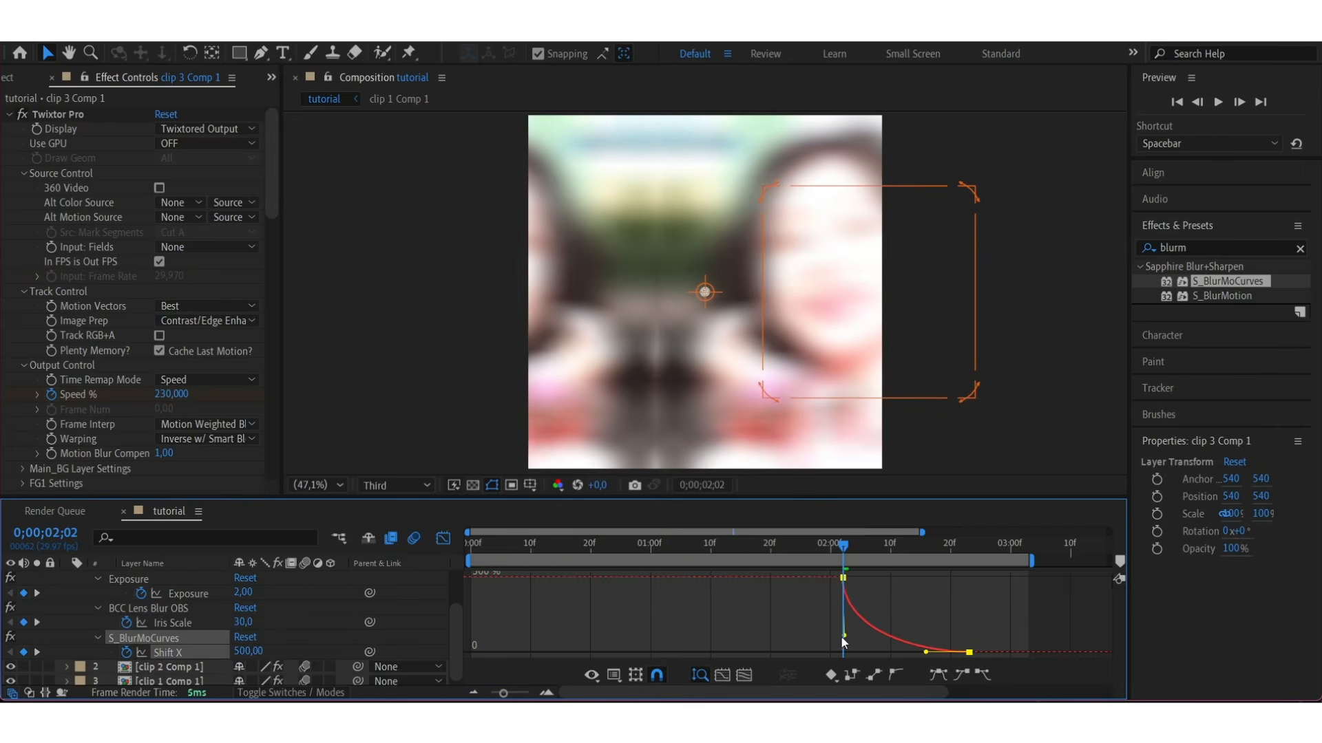
- Play the composition from the start to preview the shift transitions across all three clips
key("space")
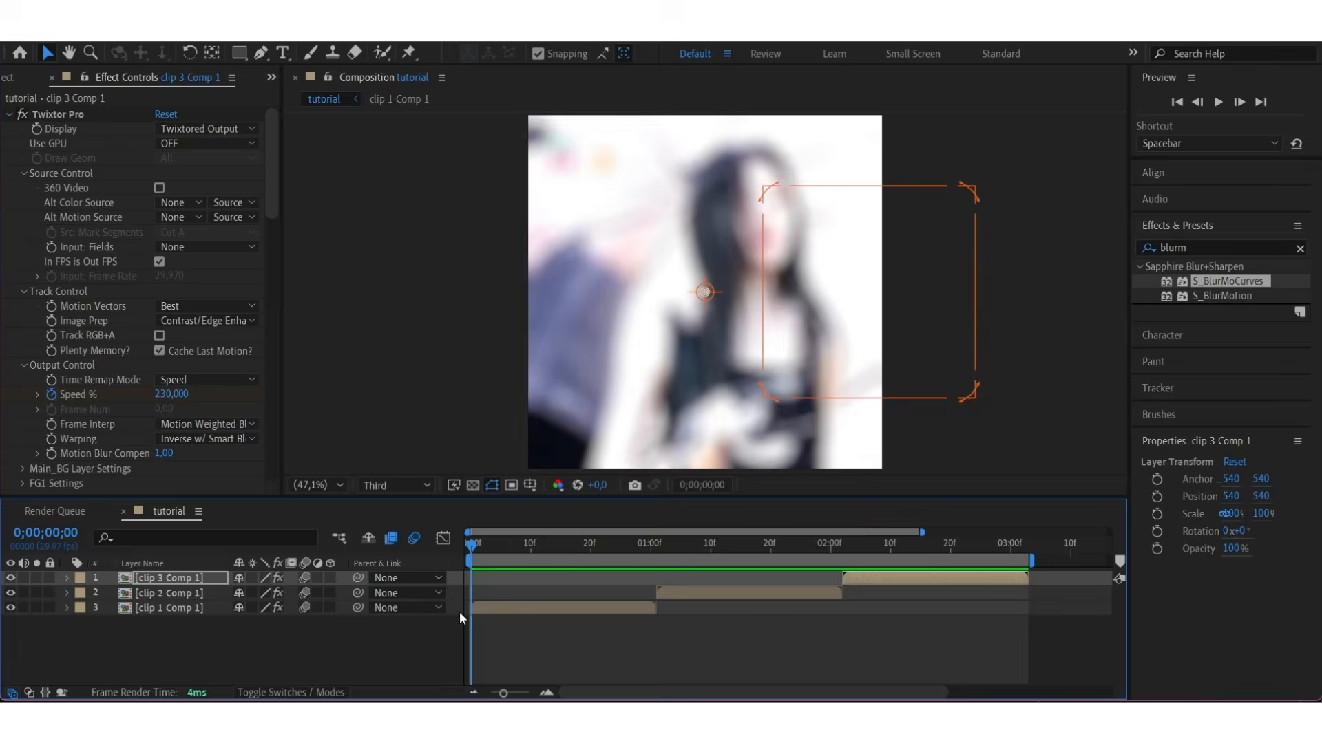
key("space")
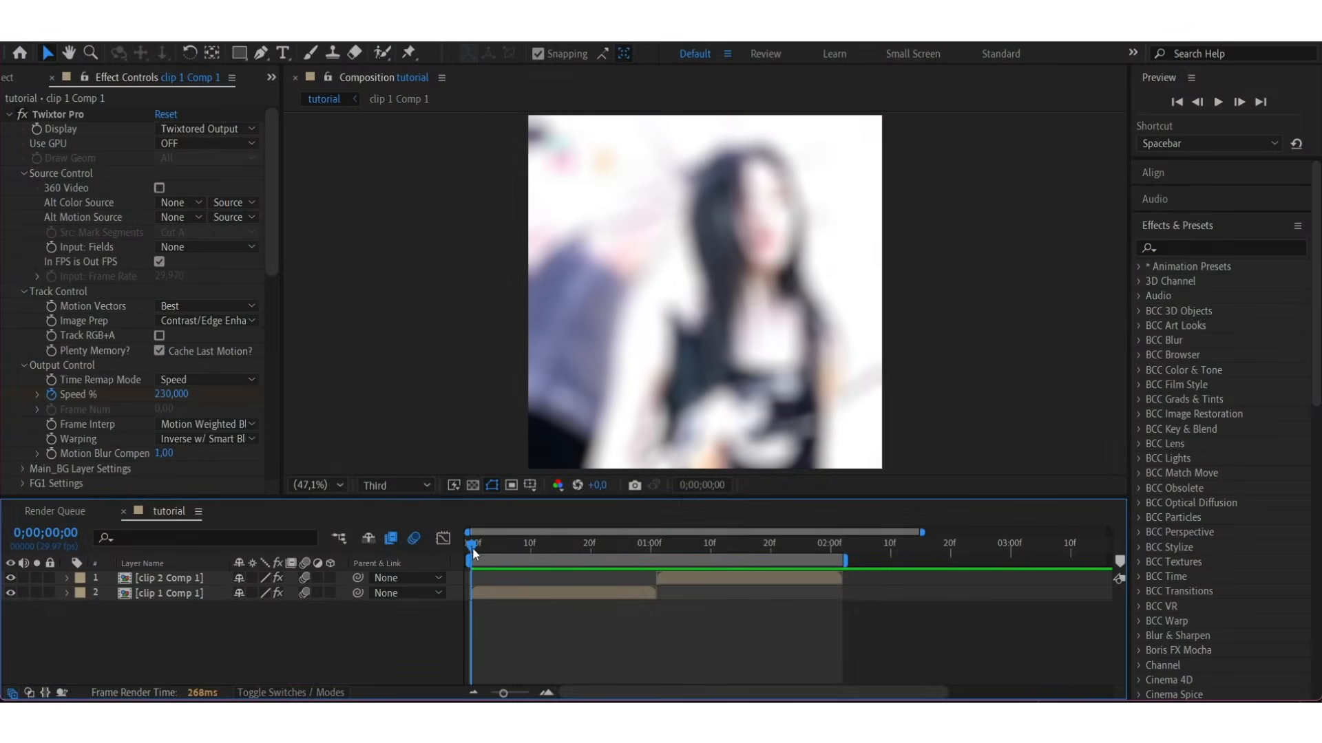
left_click_drag(472, 548, 433, 579)
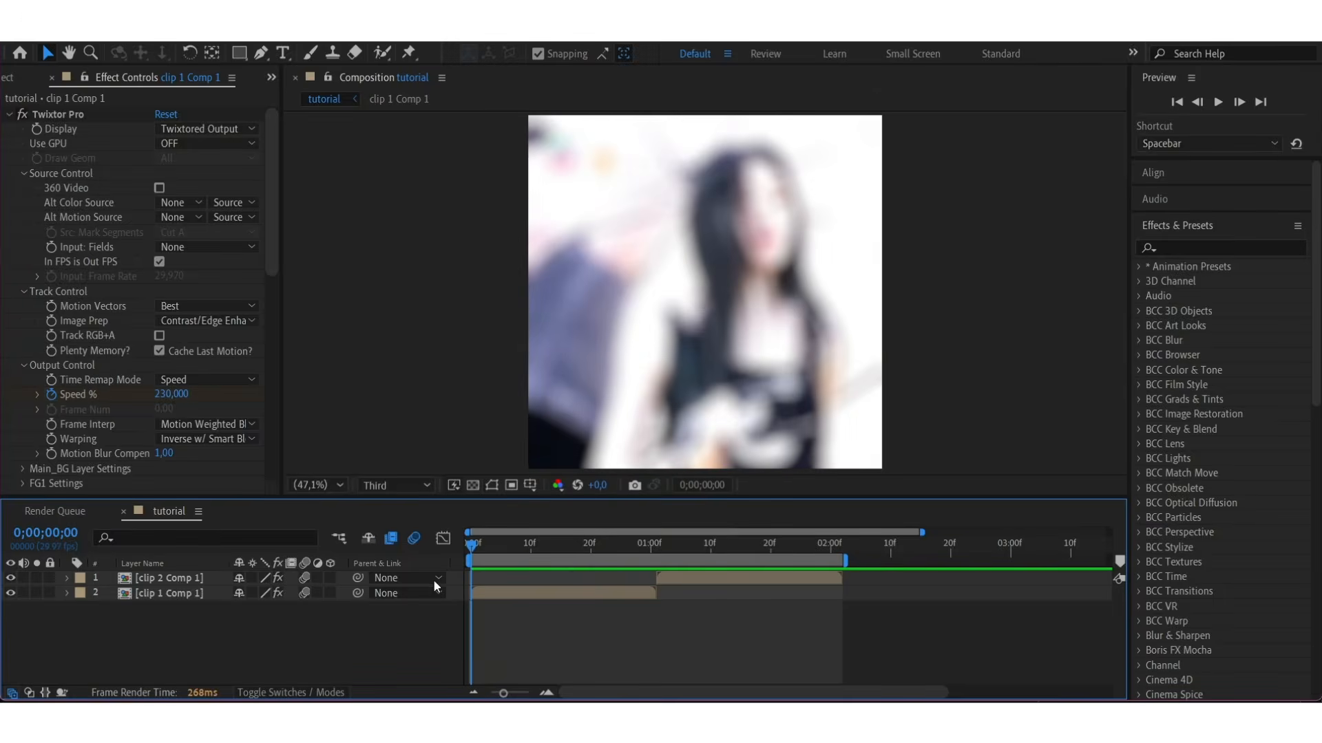
- Find the Motion Tile effect and apply it to clip 1 Comp 1
left_click(1186, 247)
type("motion")
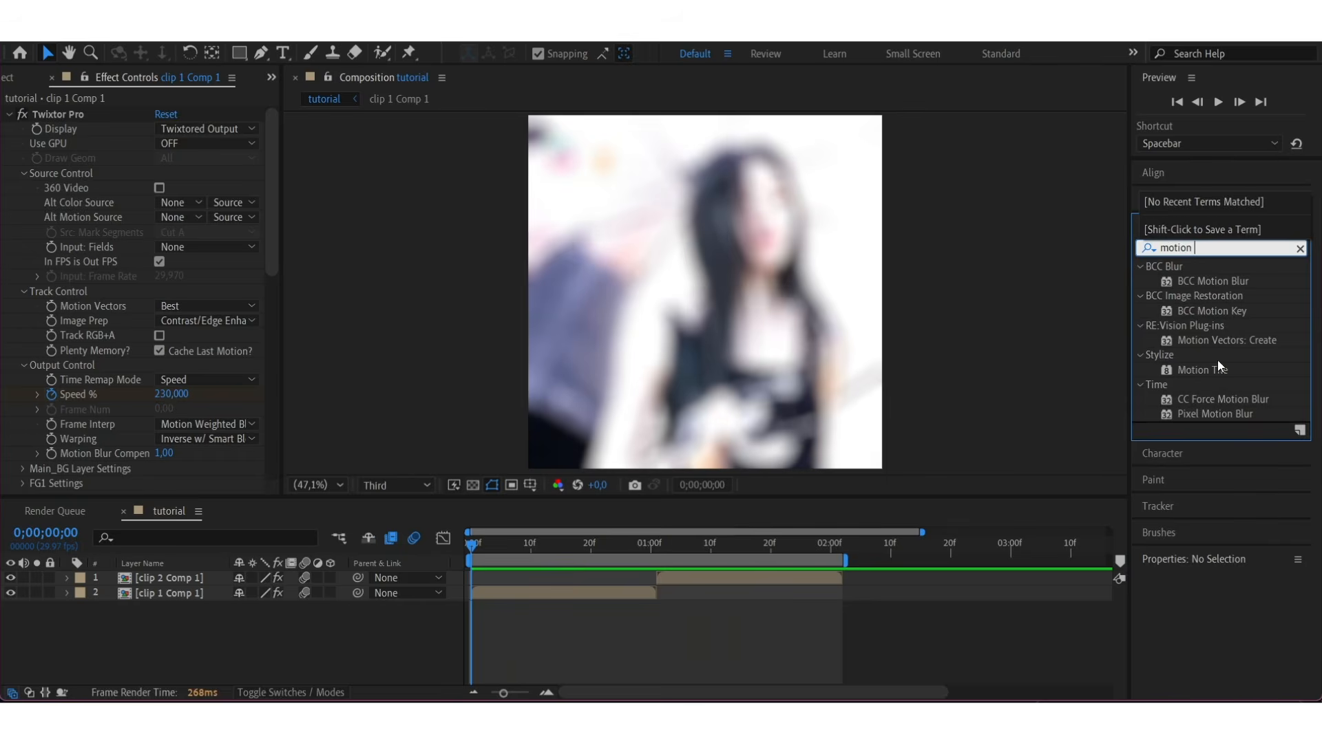
left_click_drag(1214, 369, 585, 592)
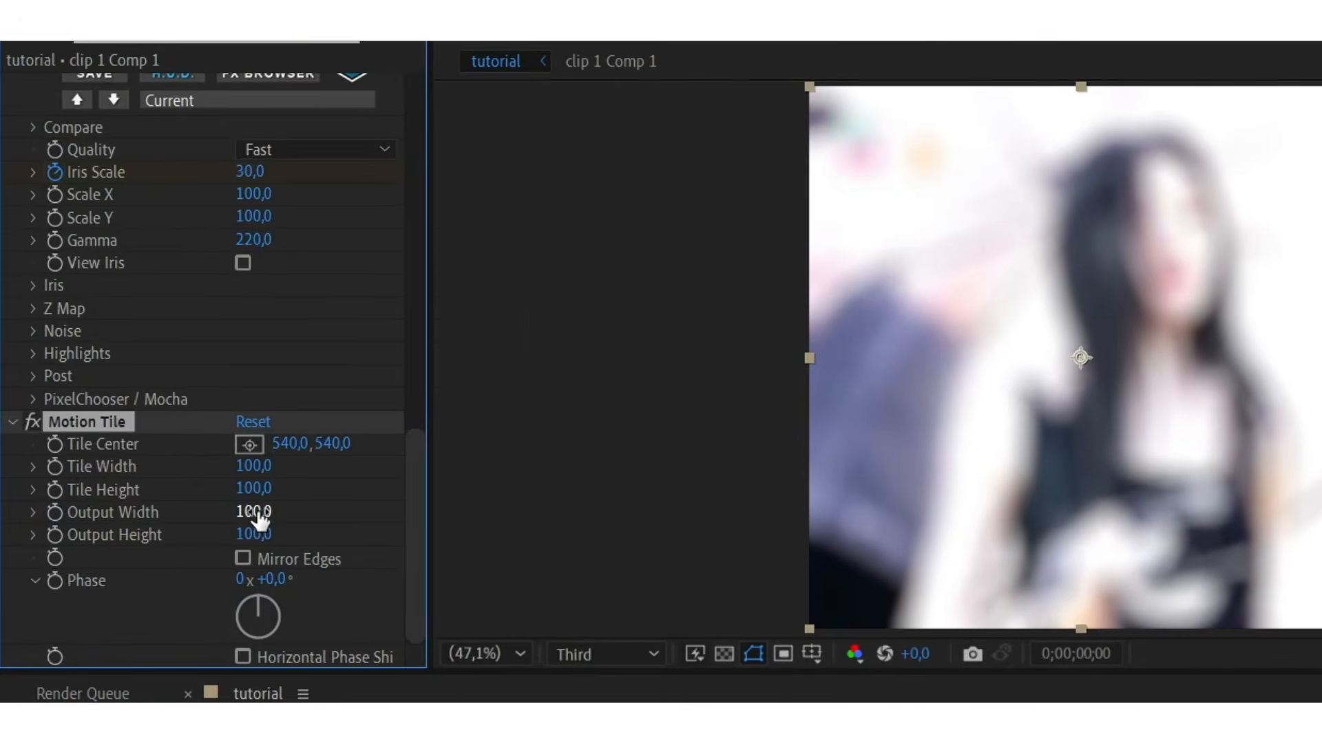
- Set Motion Tile's Output Width and Output Height to 300 on clip 1 and enable Mirror Edges
left_click(257, 513)
type("300")
left_click(252, 537)
type("300")
key("Return")
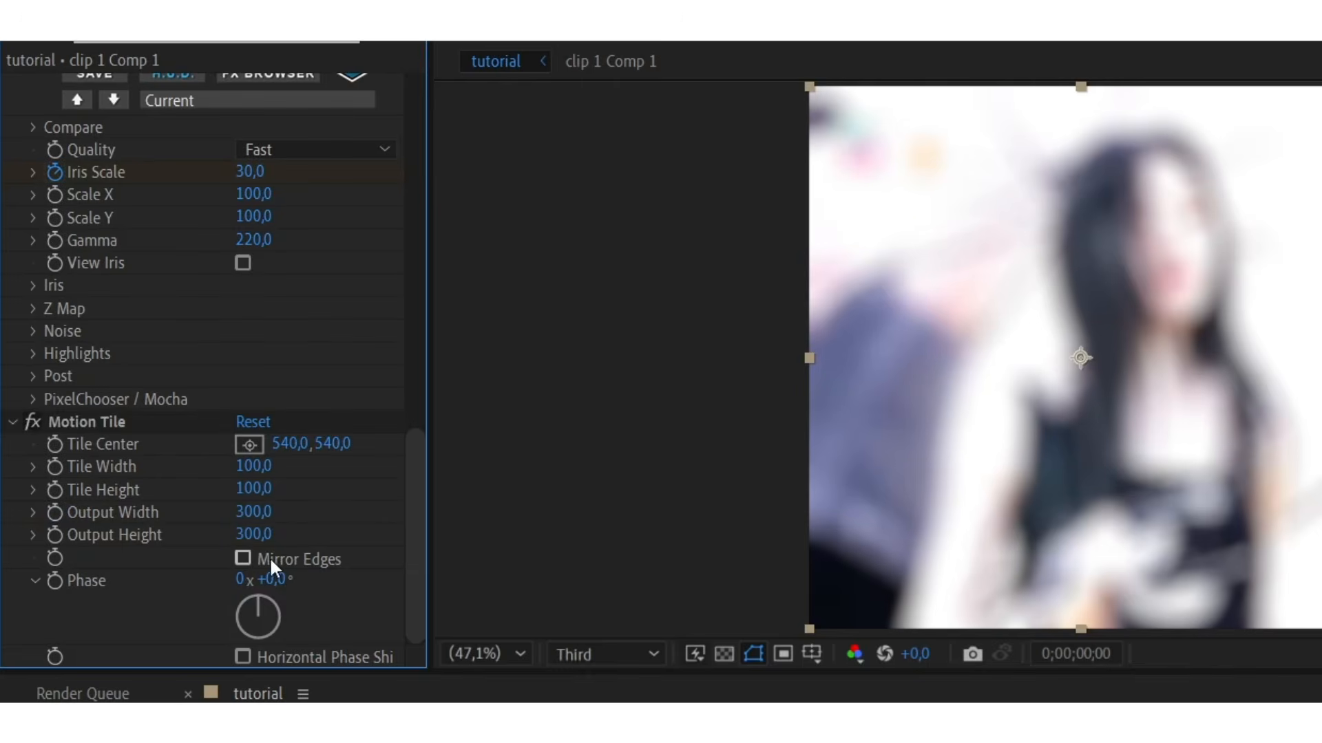
left_click(243, 558)
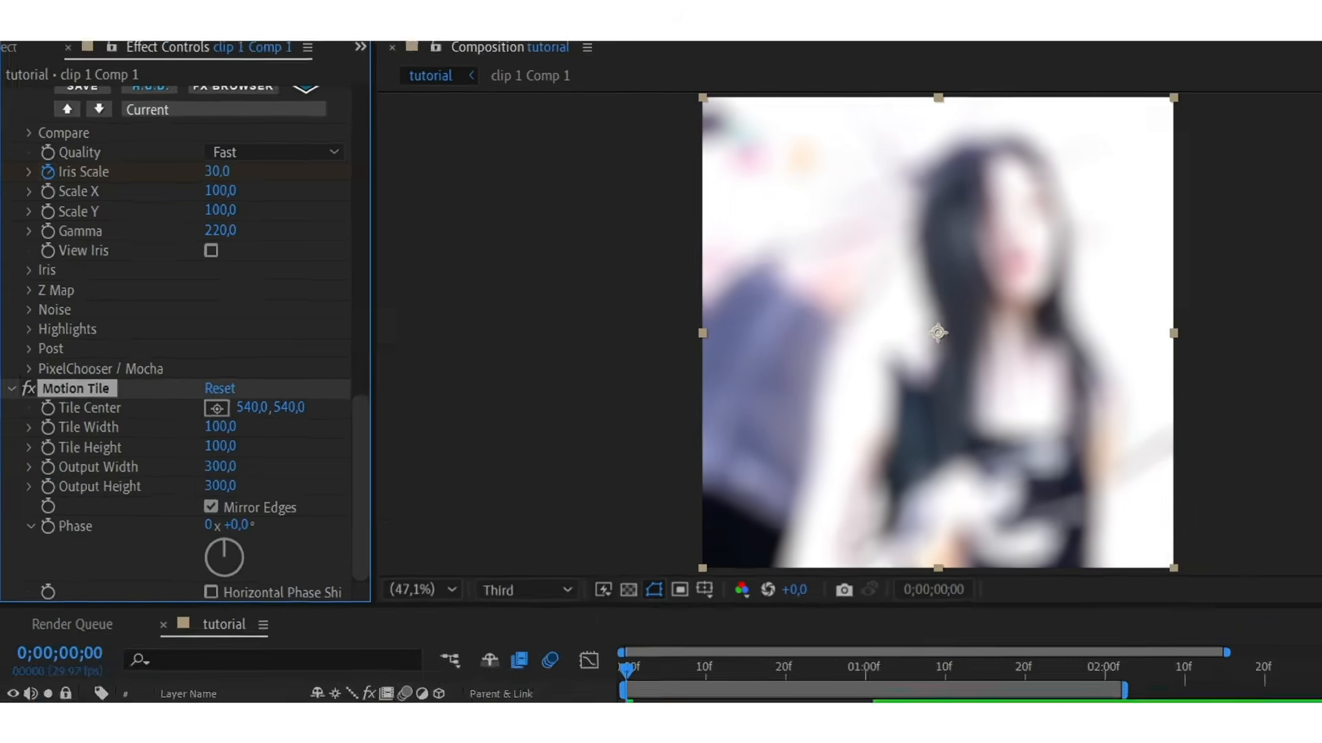
- Add a Rotation keyframe to clip 1 Comp 1 at 0;00;00;10
left_click(724, 596)
left_click_drag(481, 544, 532, 605)
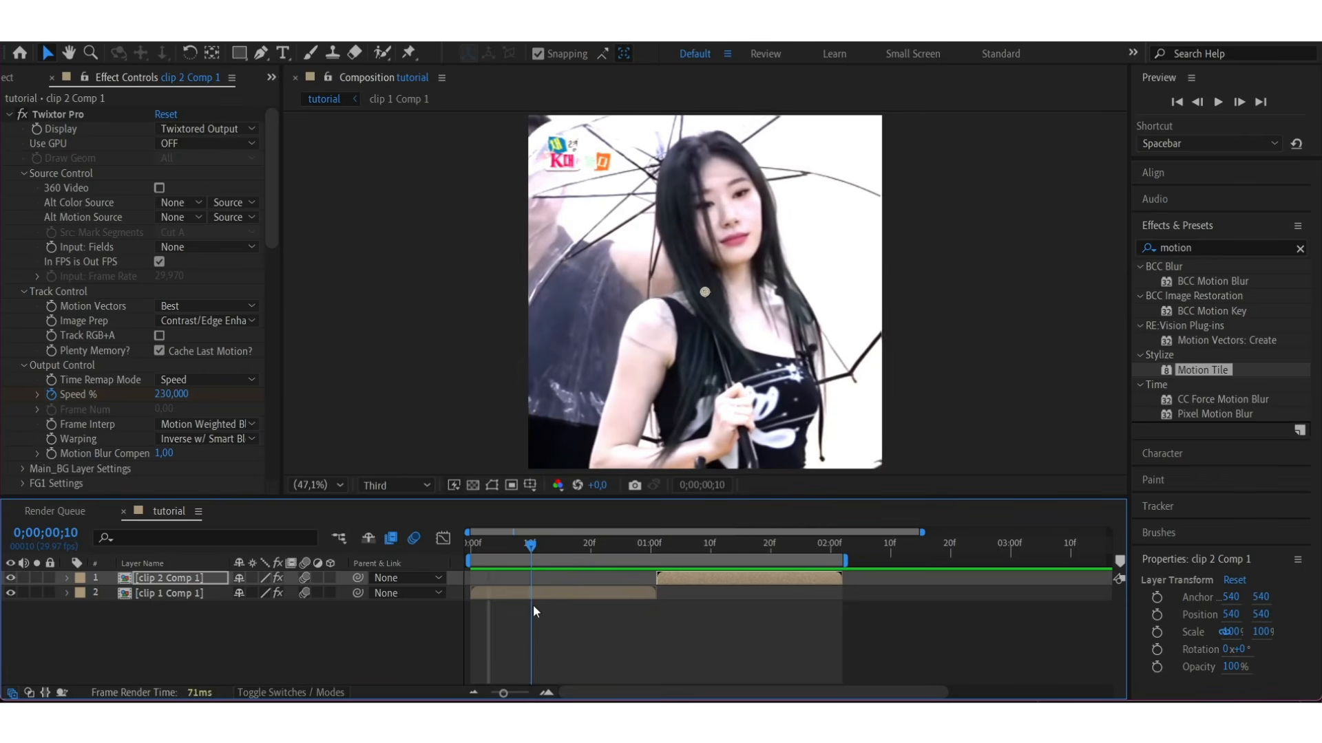
left_click(539, 595)
key("r")
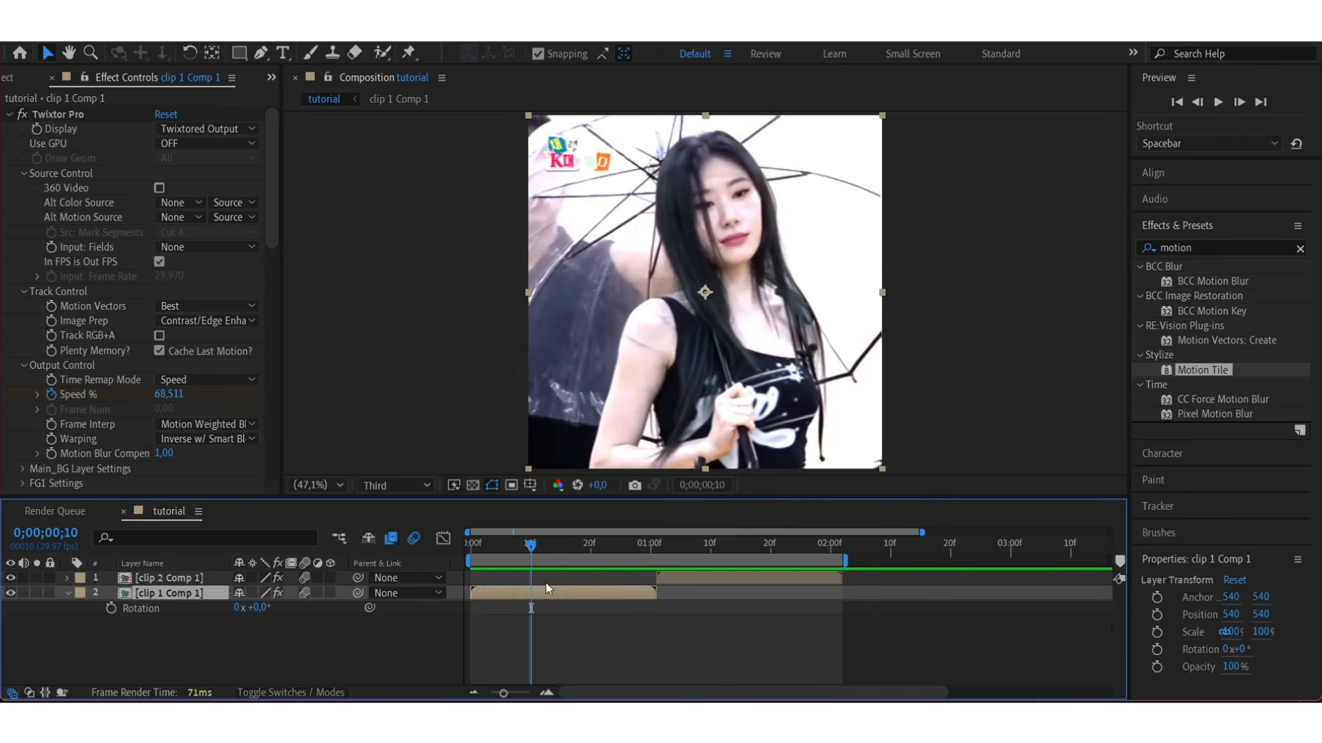
left_click(110, 608)
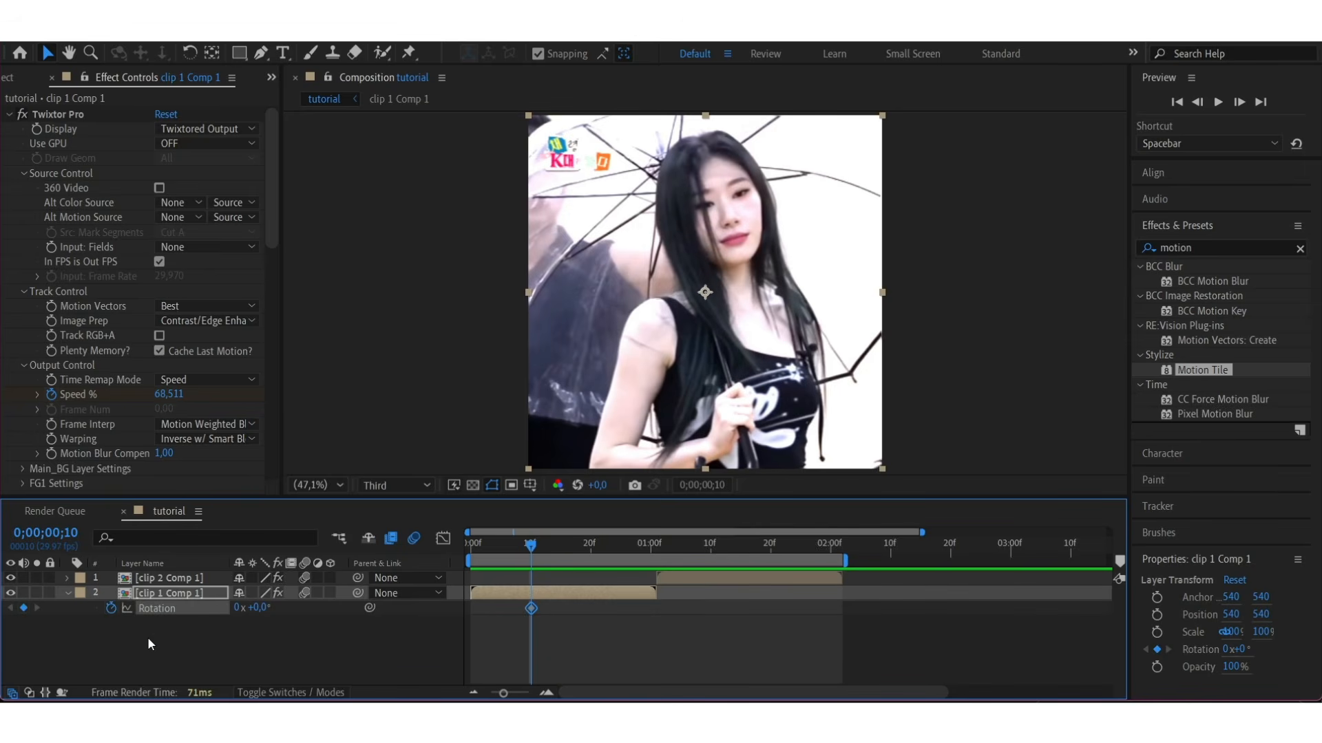
- Keyframe clip 1's Rotation at 85° at 0;00;01;00
key("o")
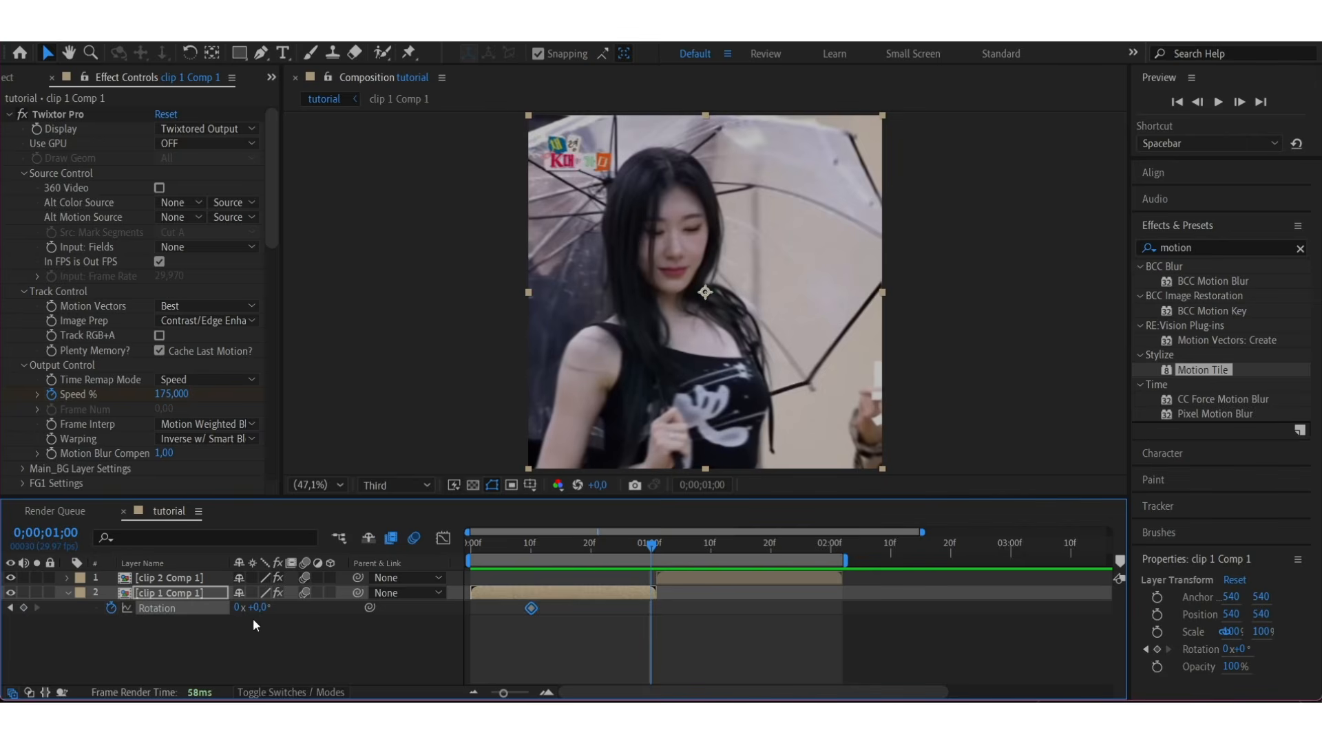
left_click_drag(258, 608, 596, 663)
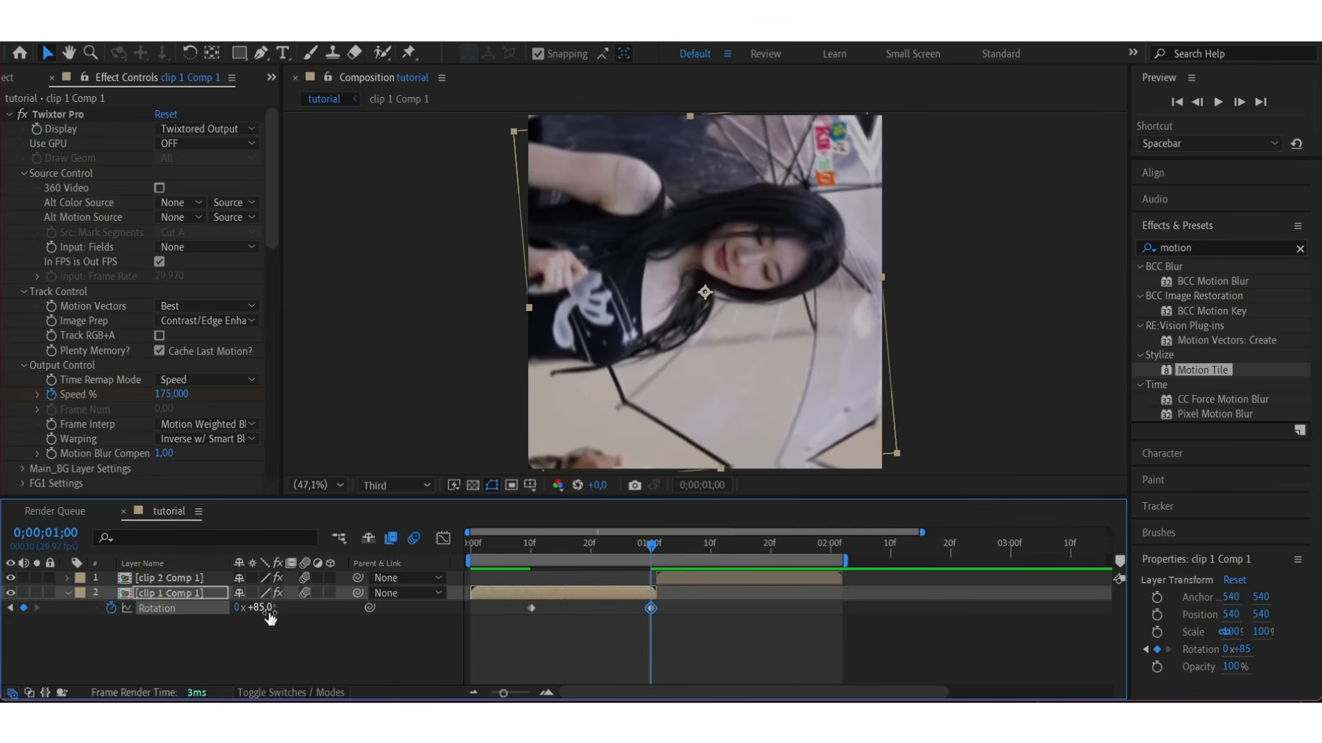
left_click_drag(268, 616, 142, 628)
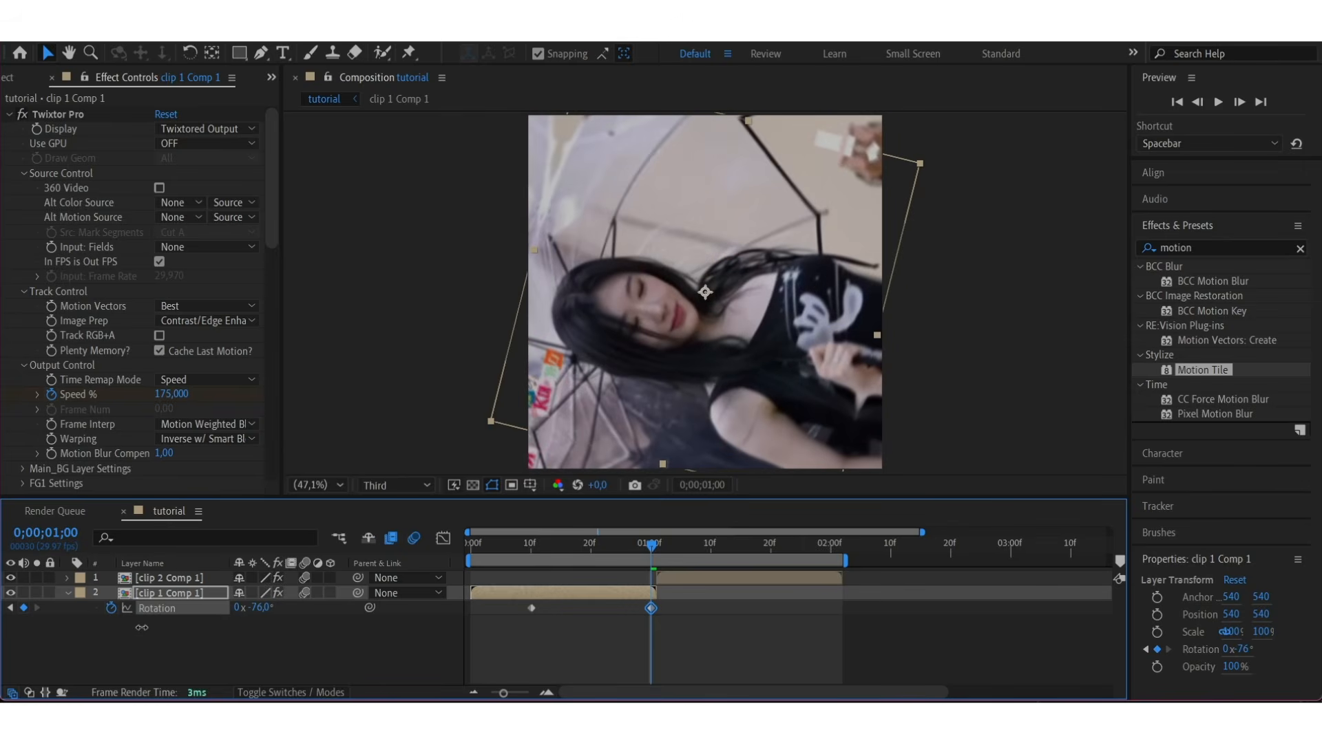
key("ctrl+z")
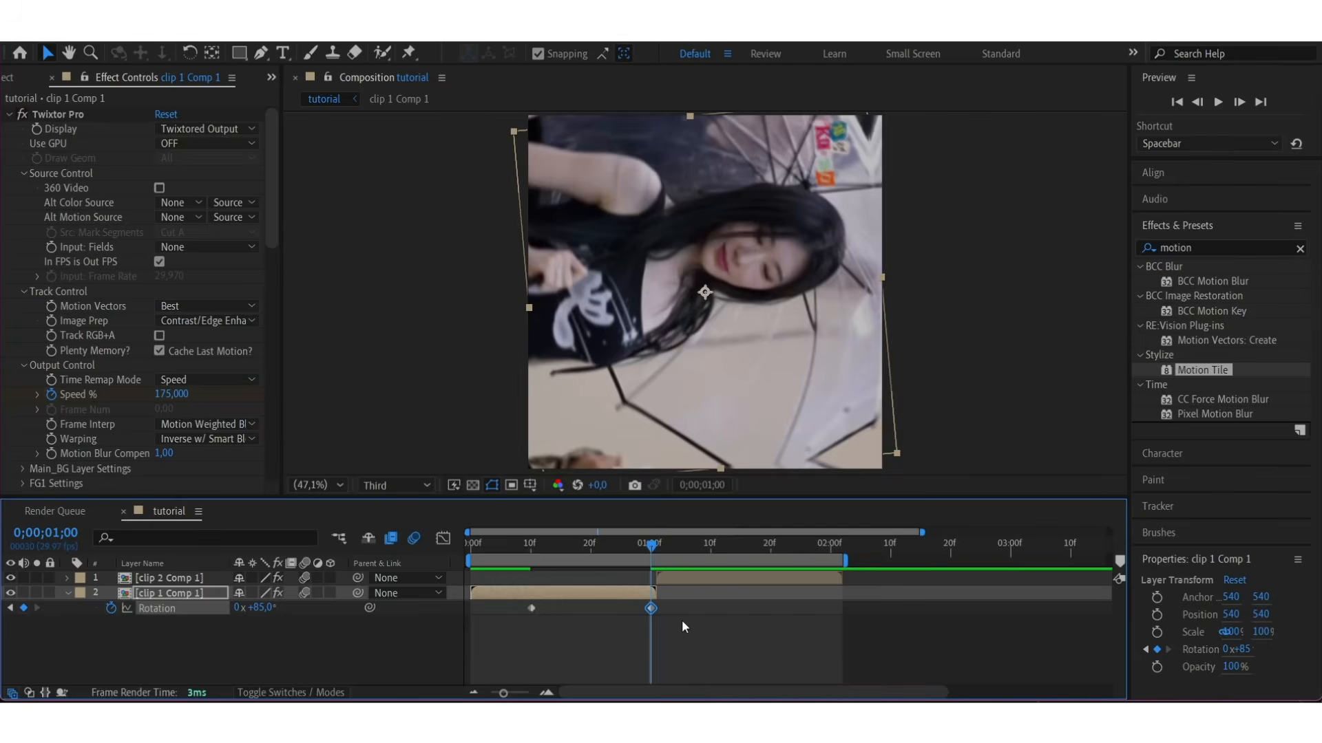
- Easy-ease clip 1's Rotation keyframes, shape their value curve flat at first and steep into the last keyframe, and preview the spin
left_click_drag(679, 607, 523, 630)
key("F9")
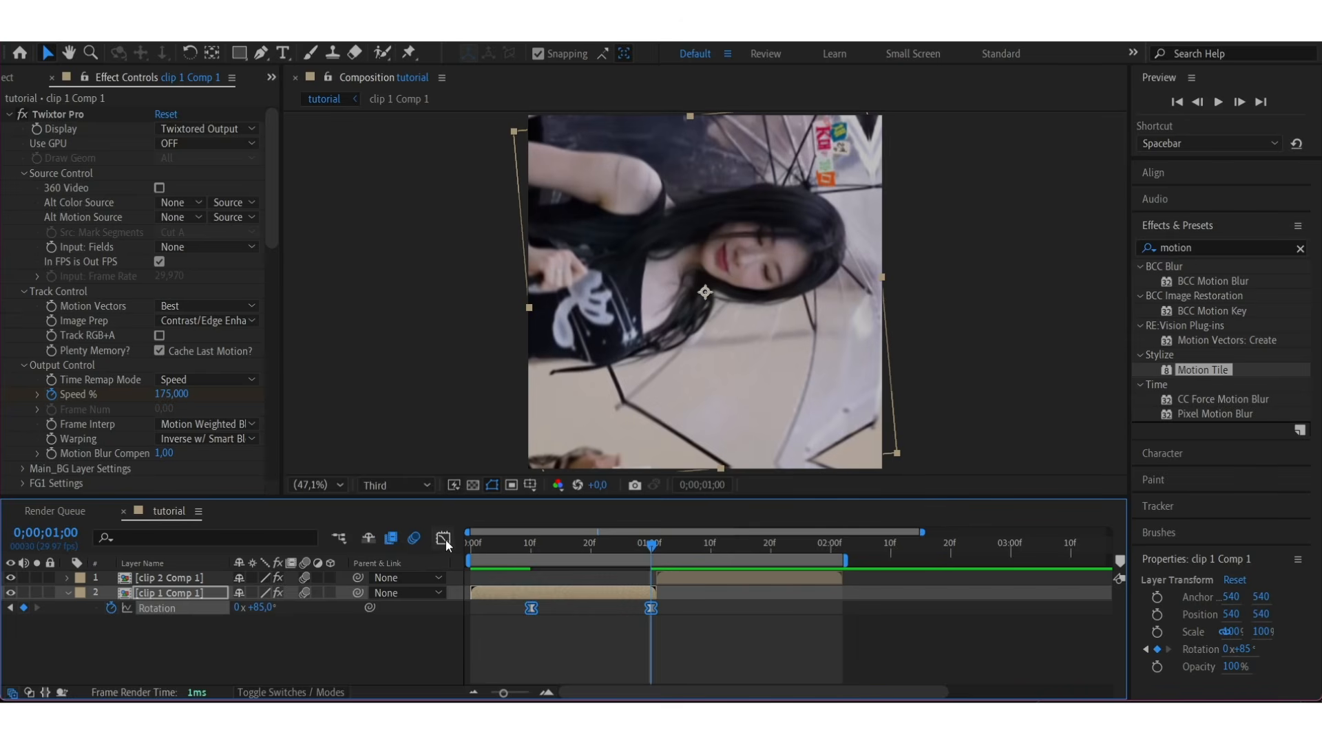
left_click(444, 539)
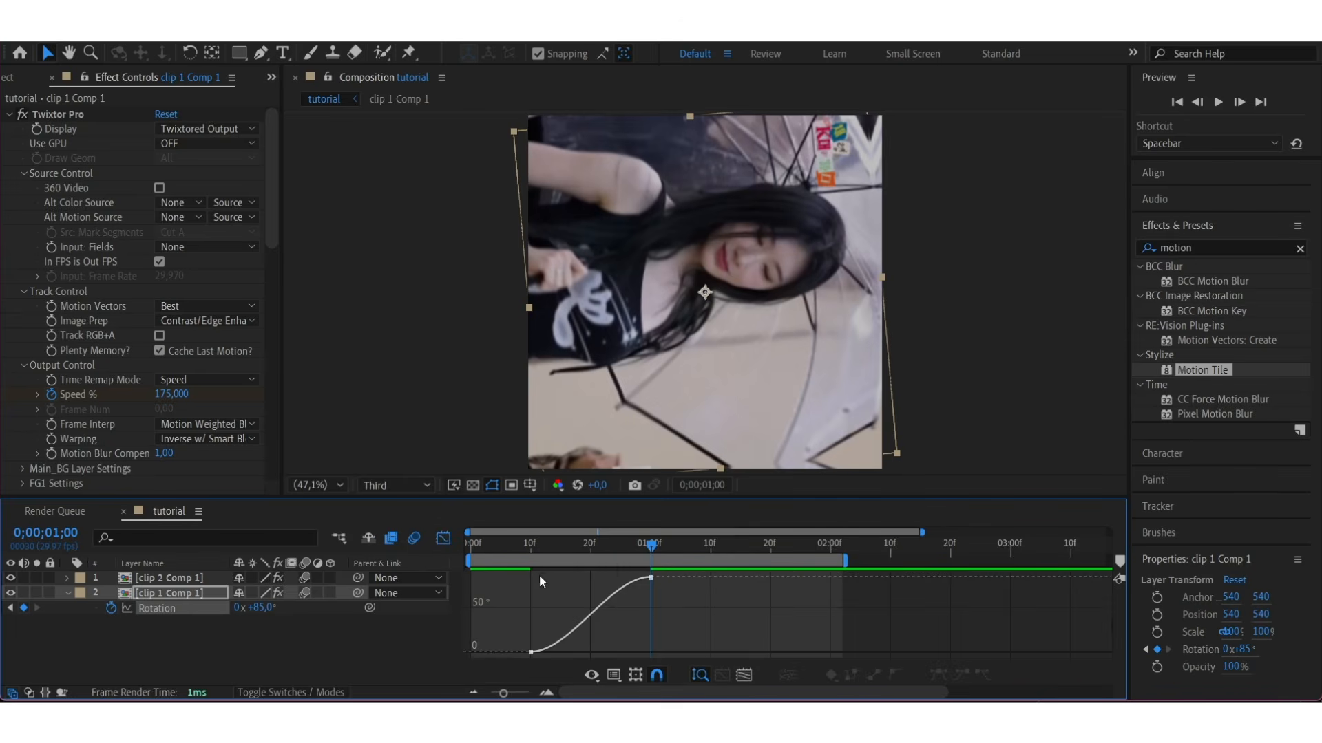
left_click(591, 676)
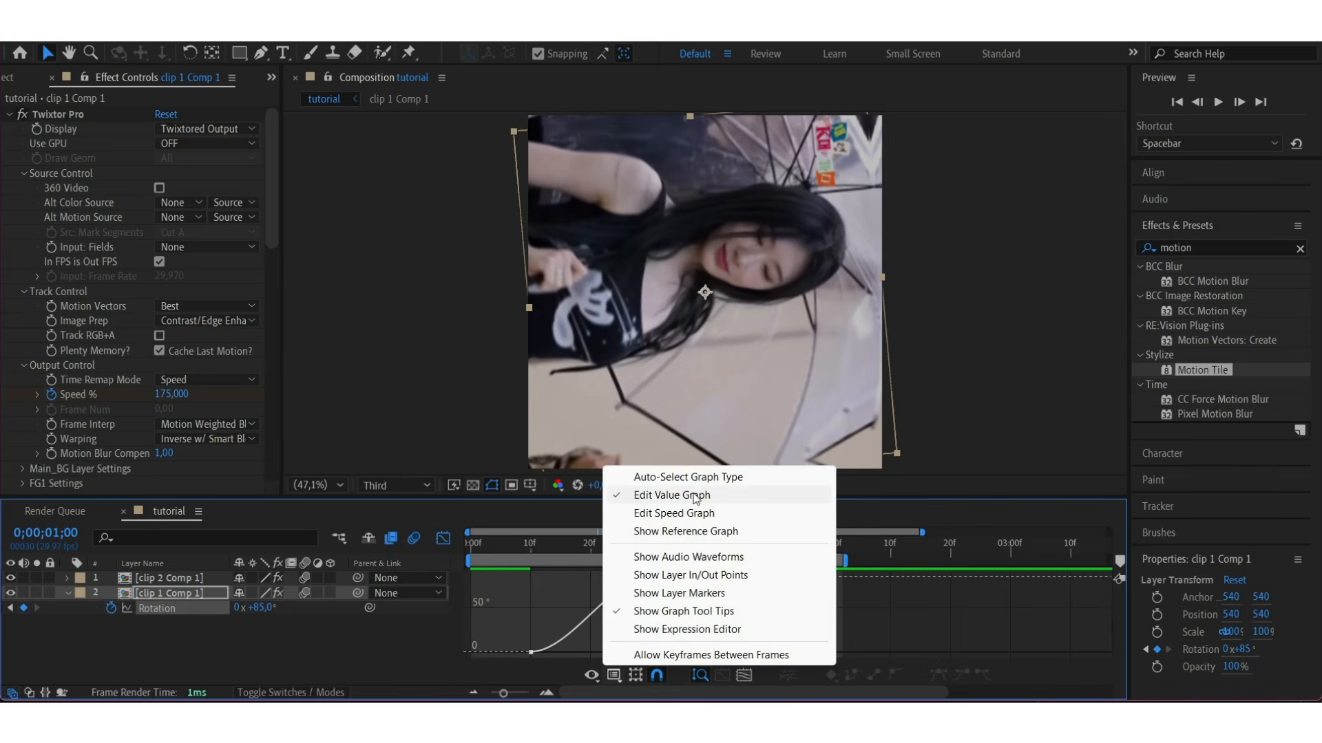
left_click(587, 640)
left_click(618, 593)
left_click_drag(610, 578, 685, 653)
left_click_drag(571, 652, 635, 653)
key("space")
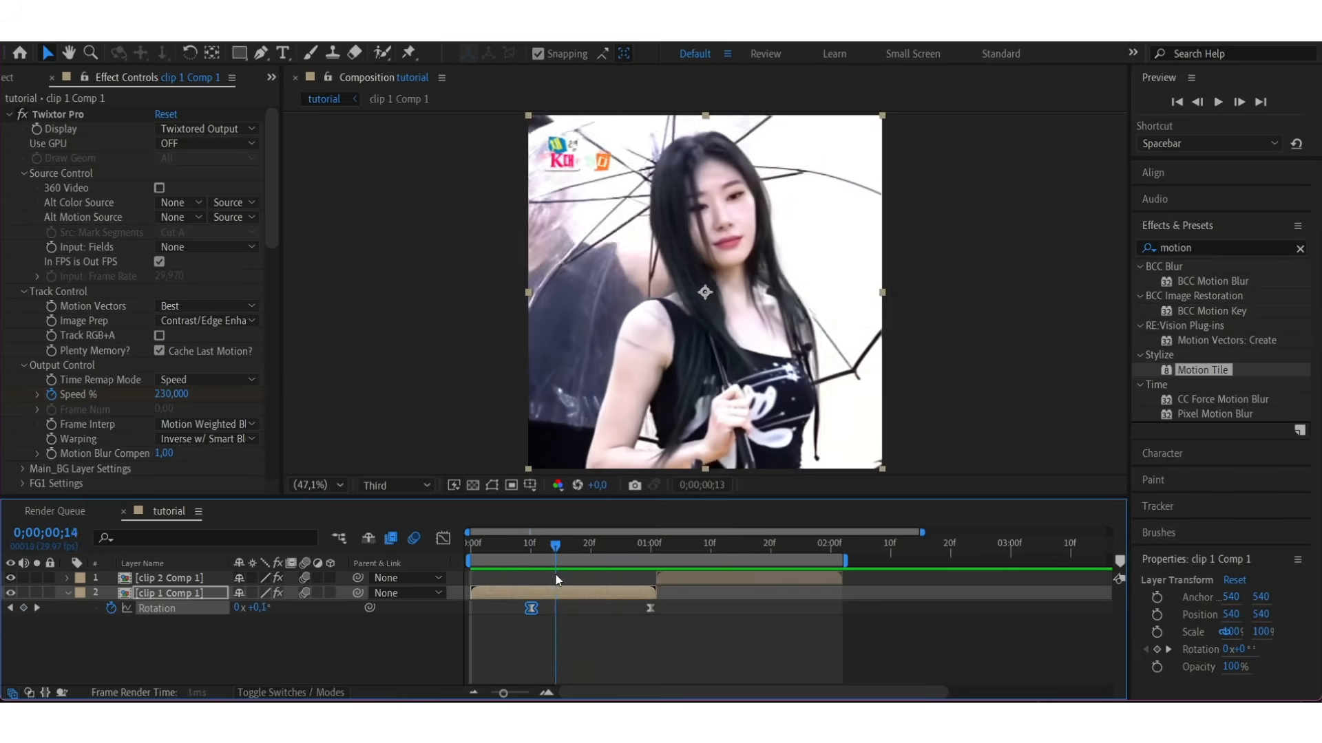
- Pull the first Rotation keyframe's handle below zero so clip 1's value curve dips before rising, and preview the result
left_click(443, 537)
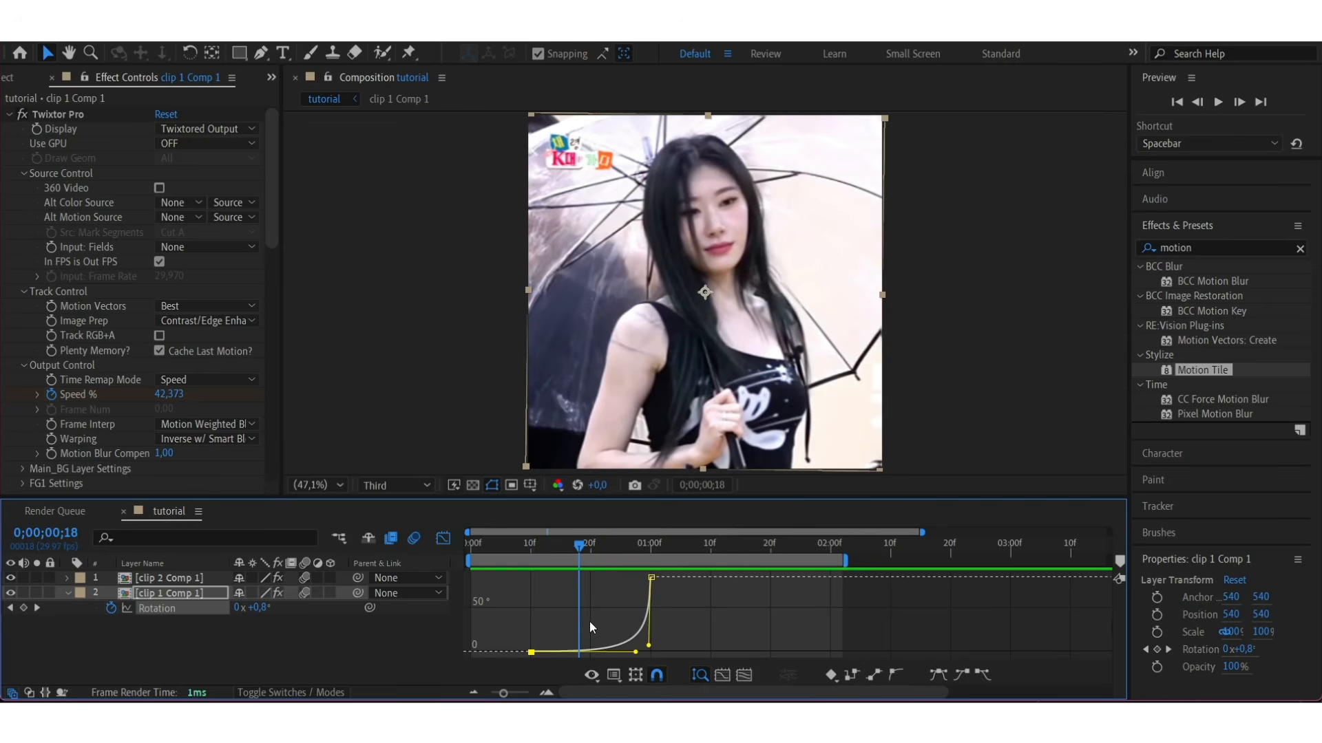
left_click_drag(634, 652, 636, 656)
key("space")
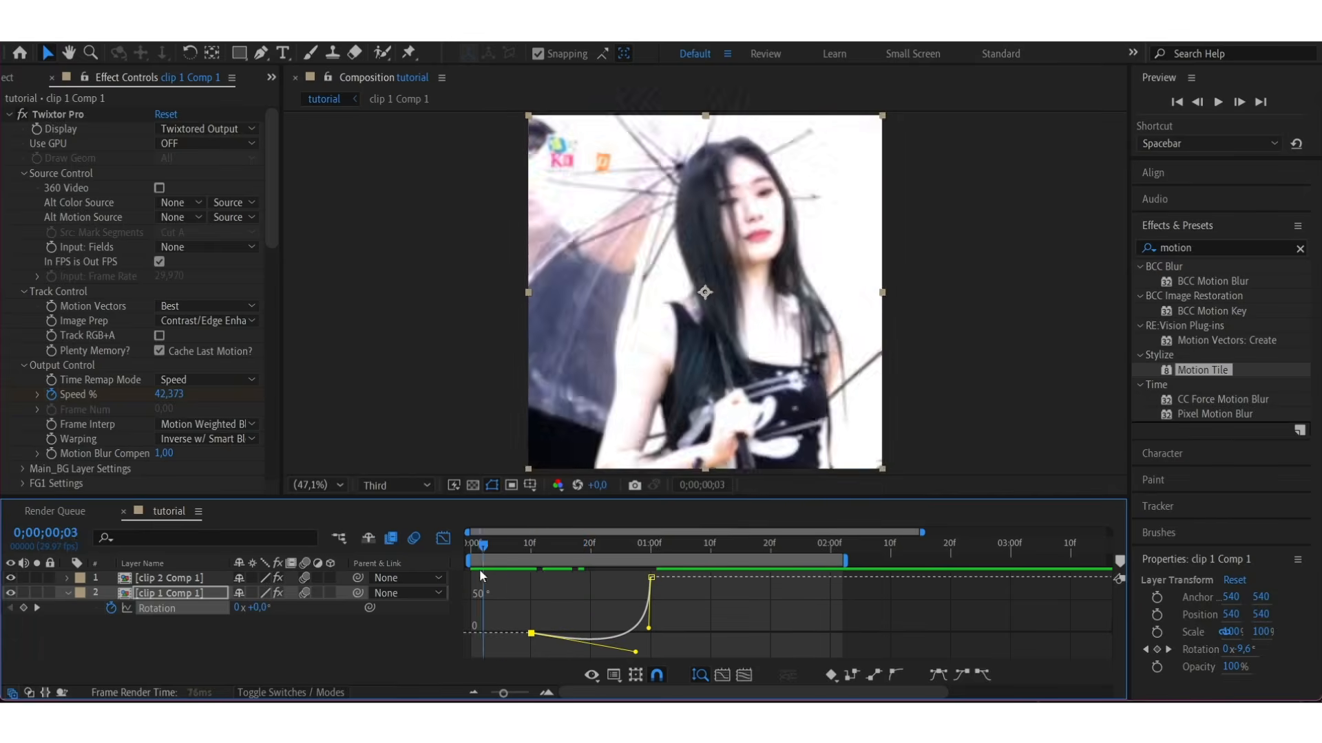
key("space")
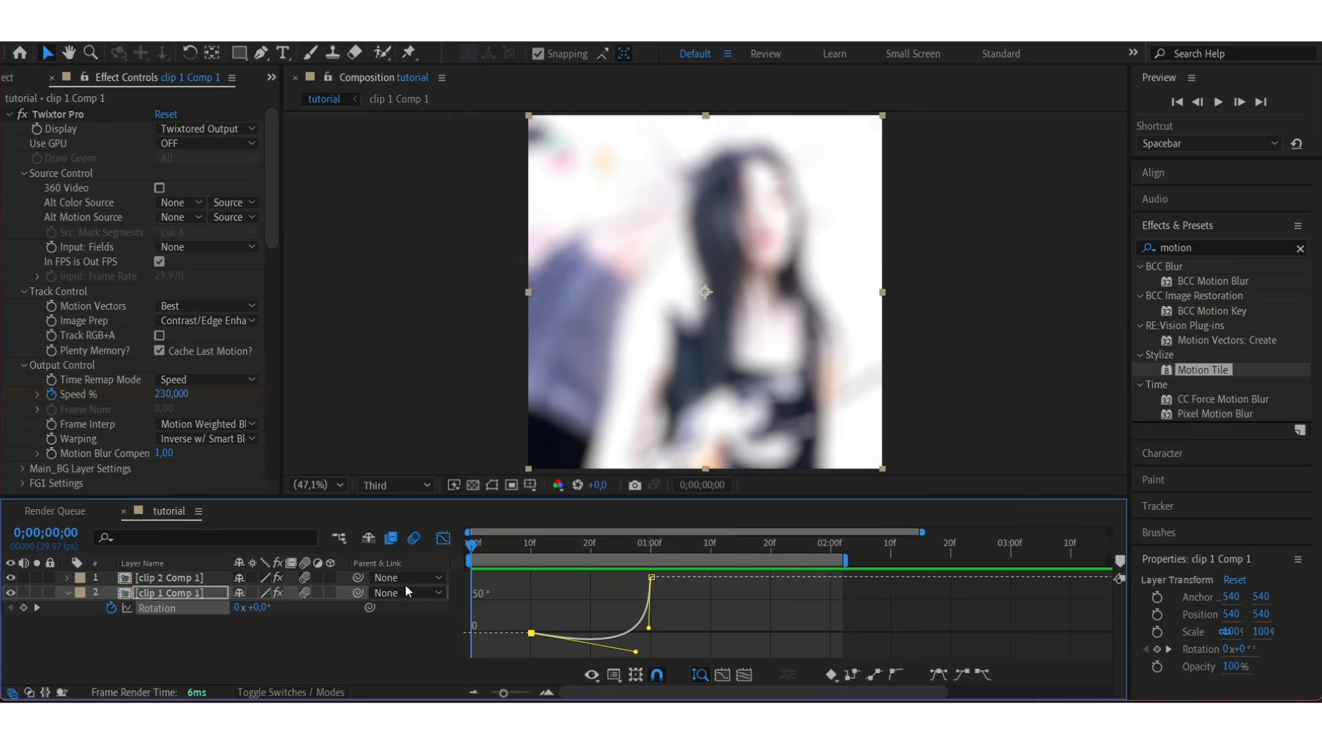
- Add a Rotation keyframe at 0° to clip 2 Comp 1 at 0;00;01;23
key("space")
left_click(442, 538)
left_click(740, 548)
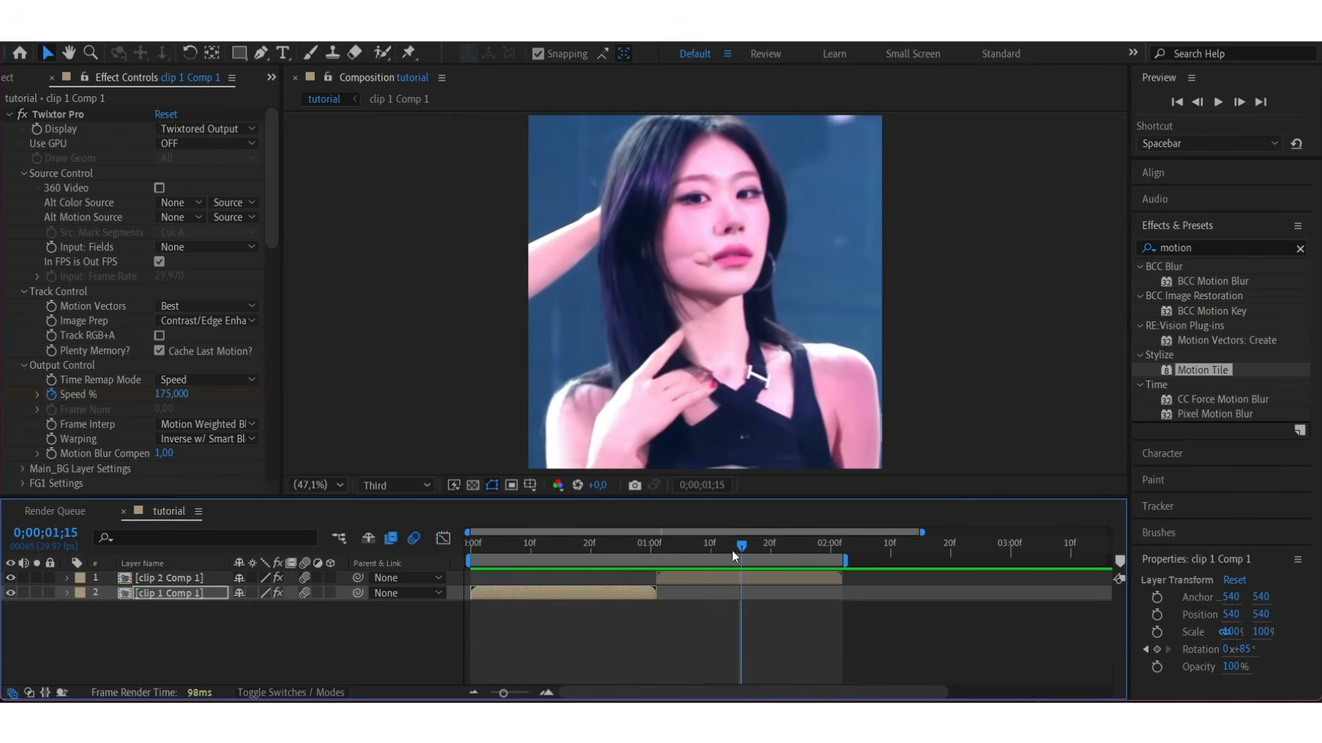
left_click_drag(737, 545, 786, 596)
left_click(787, 578)
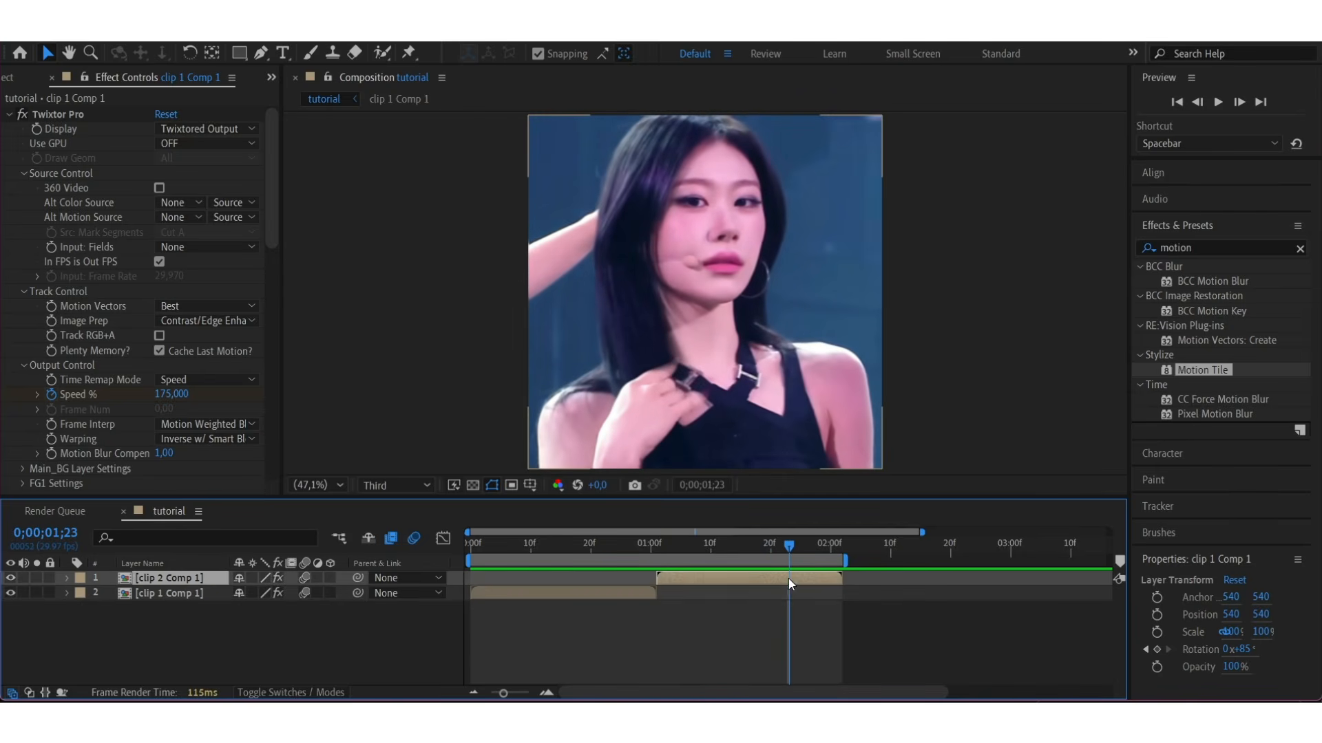
key("r")
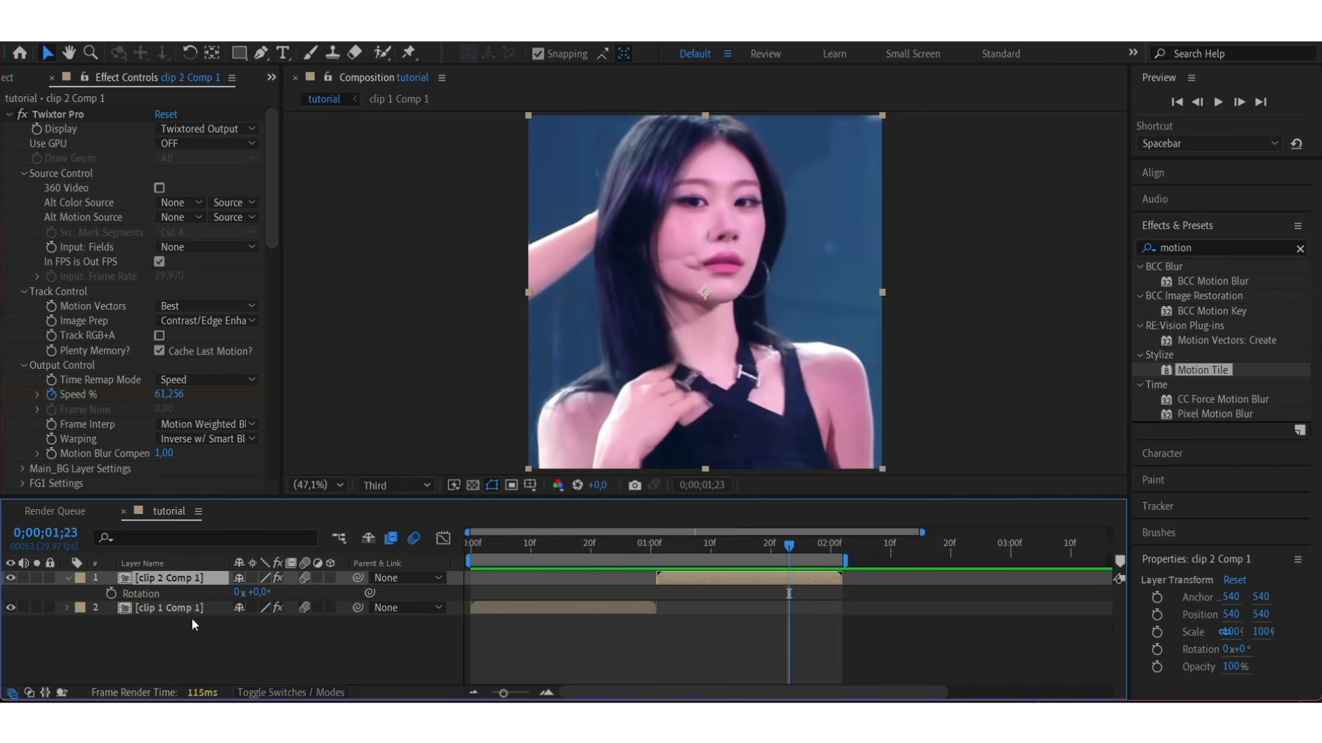
left_click(110, 593)
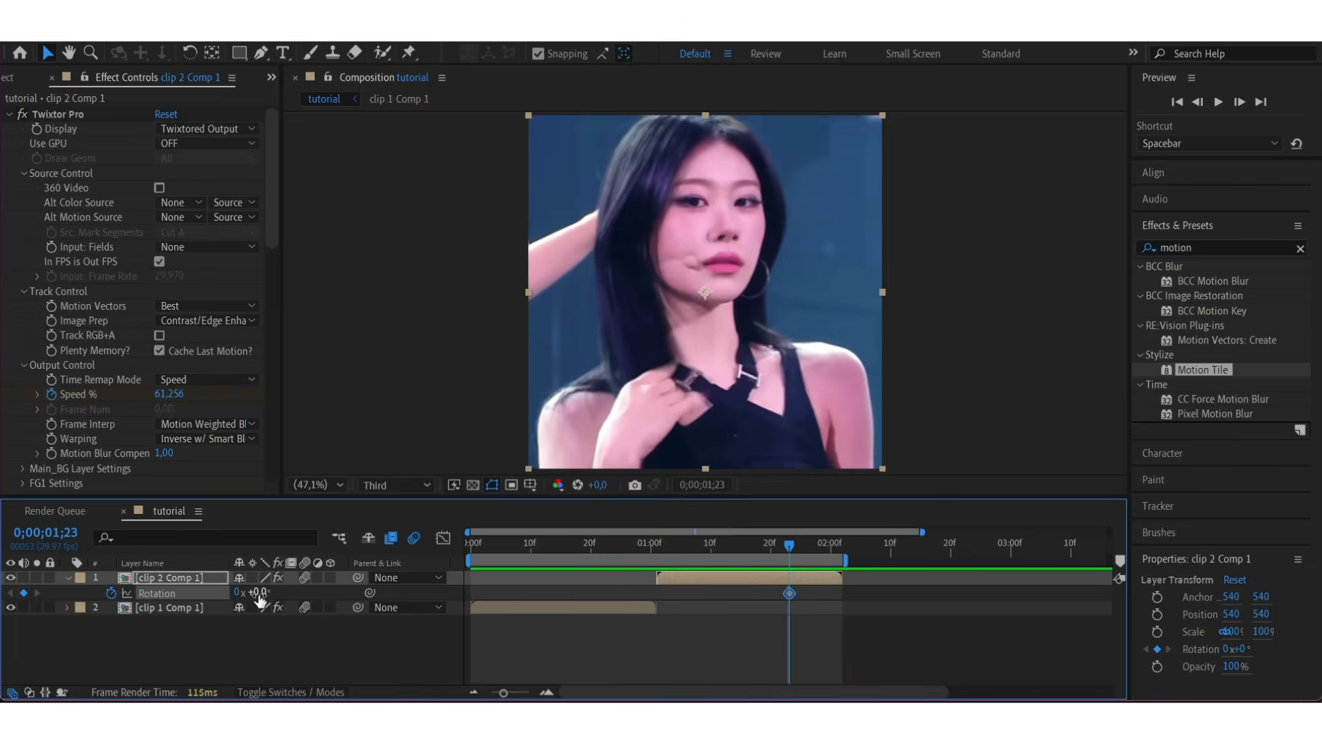
- Keyframe clip 2's Rotation at -85° on its first frame, 0;00;01;01, mirroring clip 1's final rotation value
key("i")
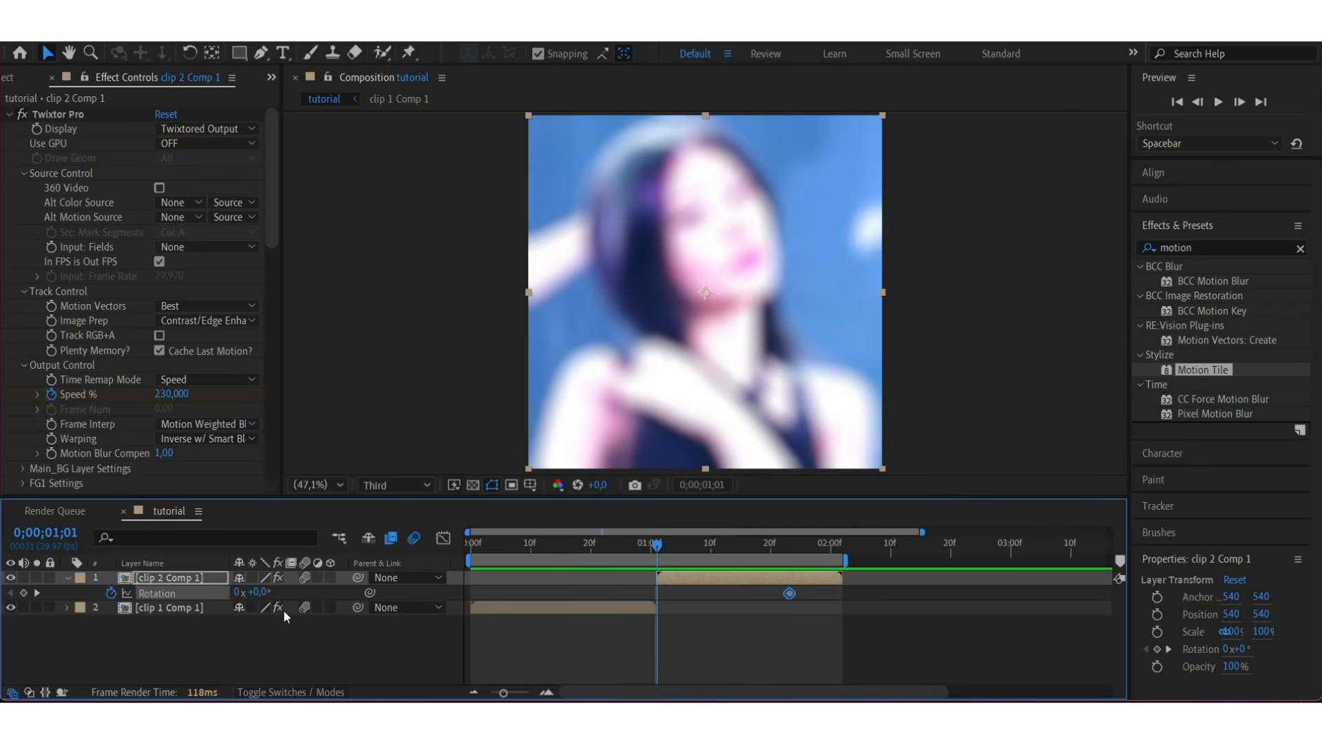
left_click_drag(254, 594, 201, 610)
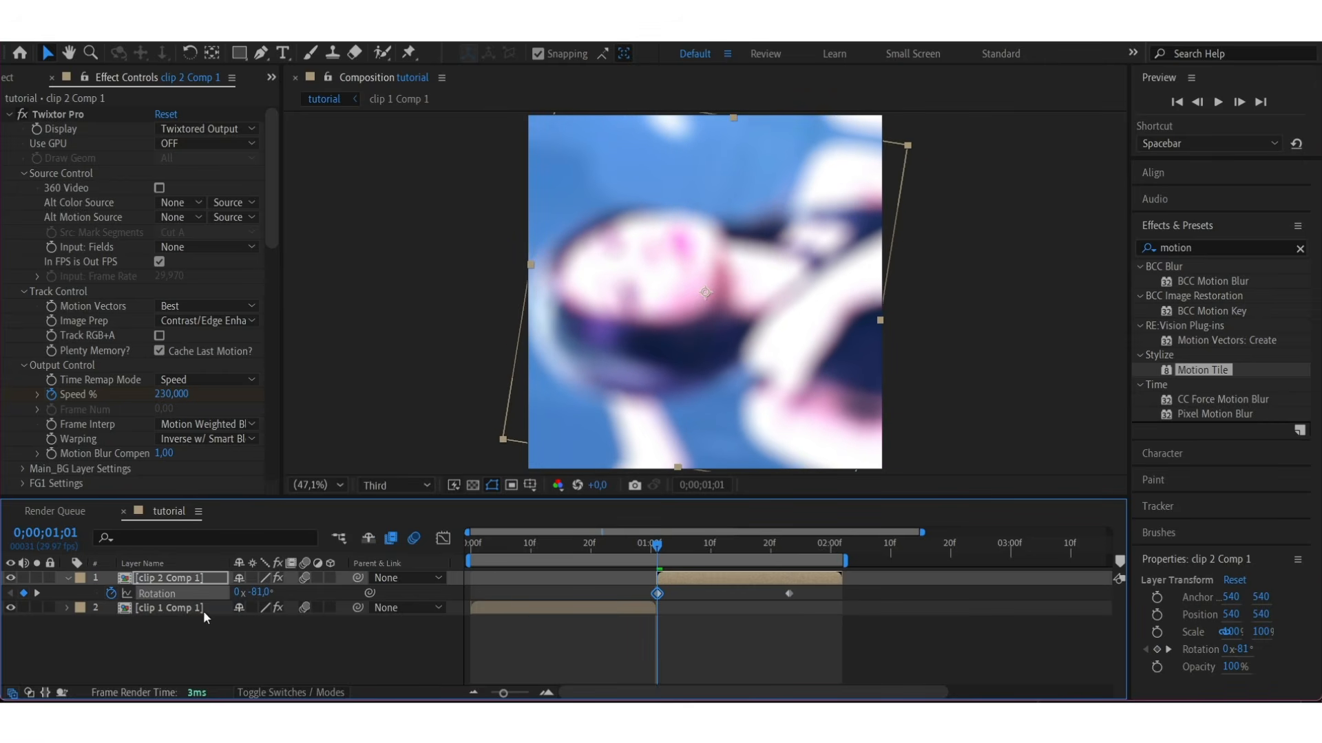
left_click(204, 612)
key("r")
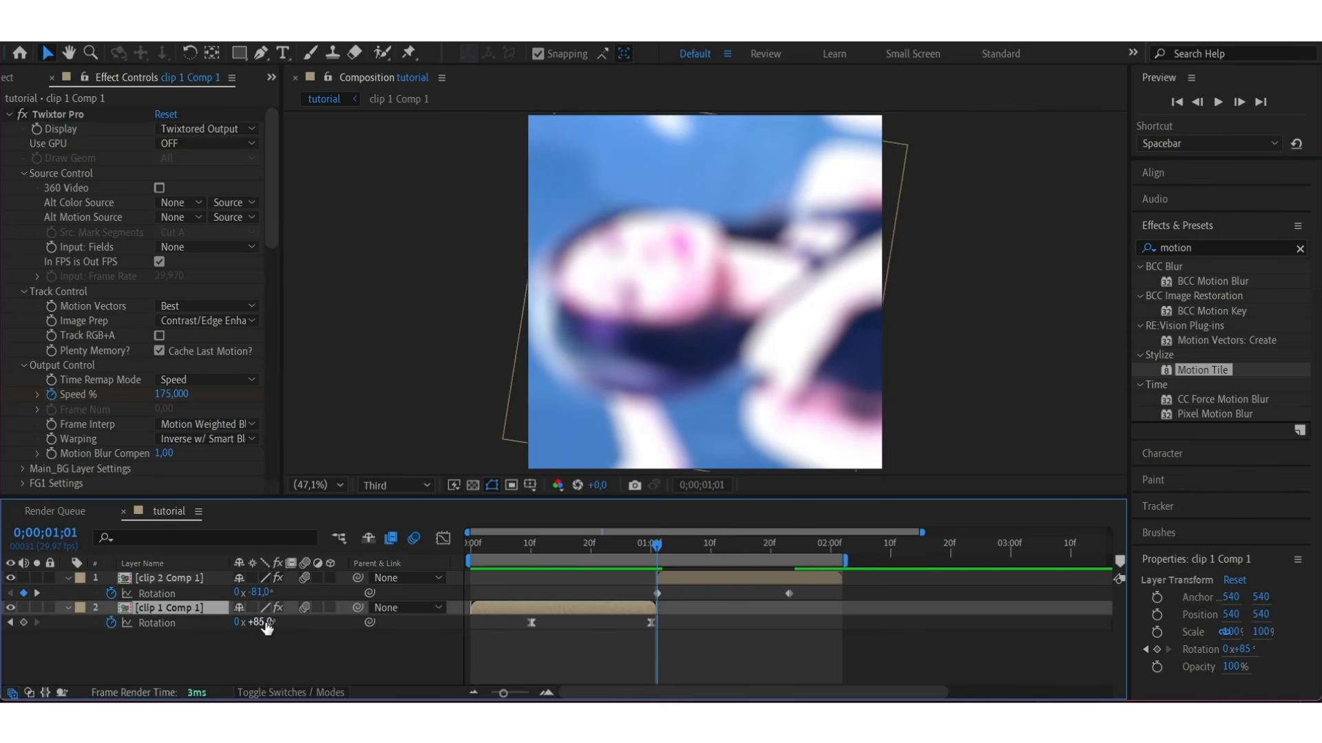
left_click_drag(267, 599, 253, 600)
- Easy-ease clip 2's Rotation keyframes, shape their value curve steep at first and flat into the last keyframe, and preview the transition
left_click_drag(811, 590, 643, 605)
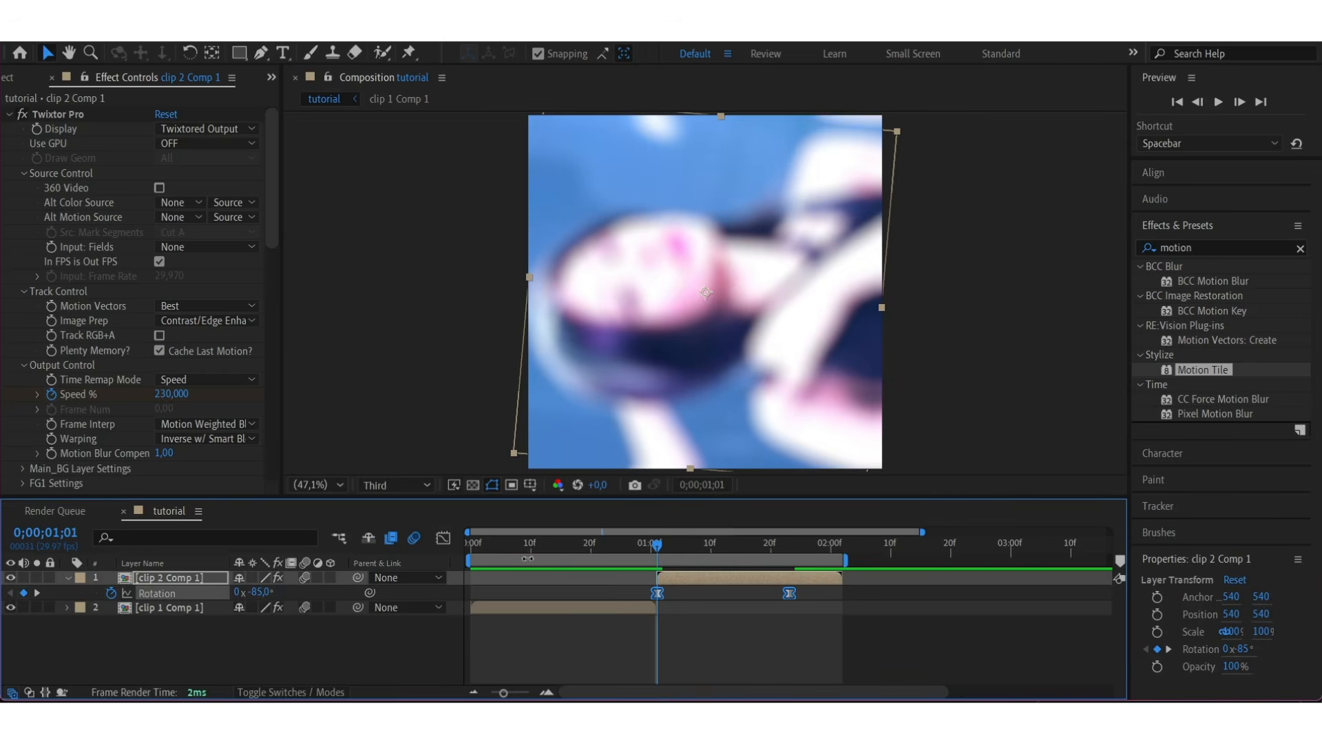
left_click(443, 538)
left_click(724, 614)
left_click_drag(703, 651, 633, 588)
left_click_drag(745, 577, 671, 578)
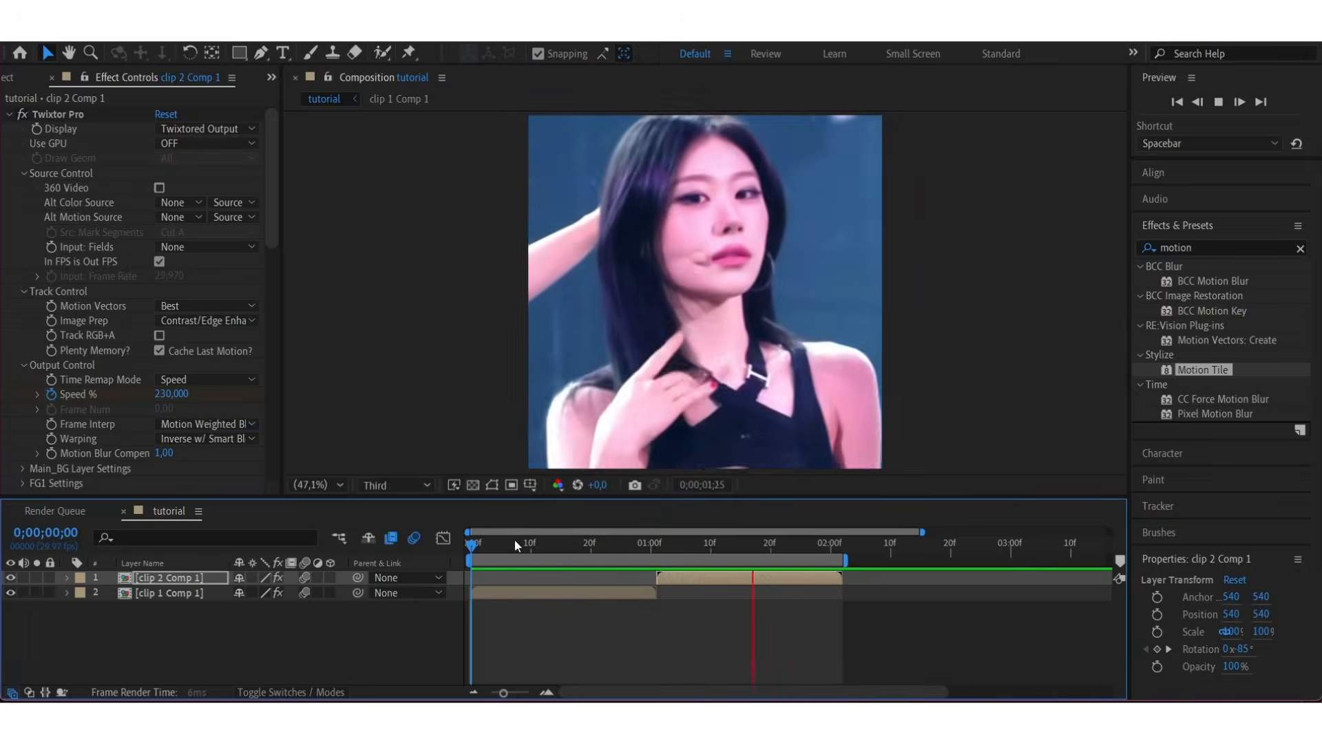
left_click(479, 549)
left_click_drag(480, 551, 448, 563)
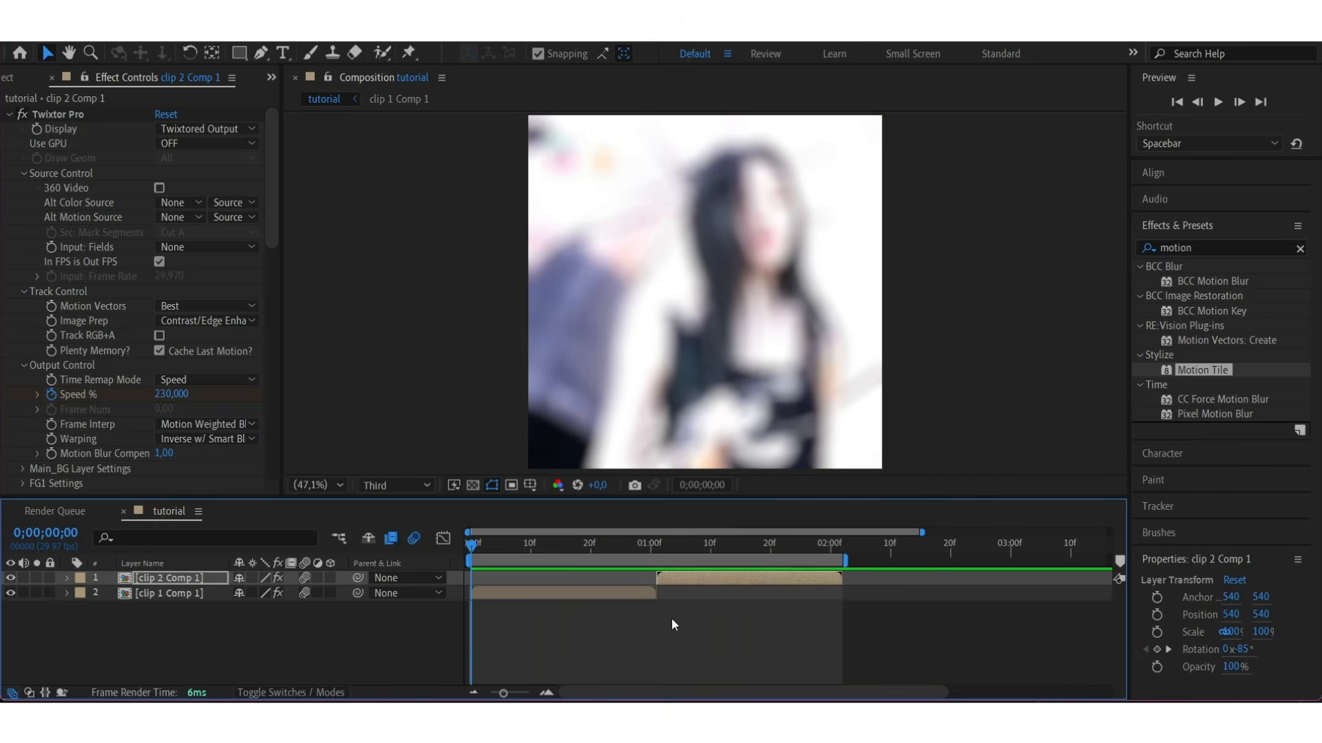
- Create a new 1080 × 1080 px solid layer coloured black (000000)
key("ctrl+y")
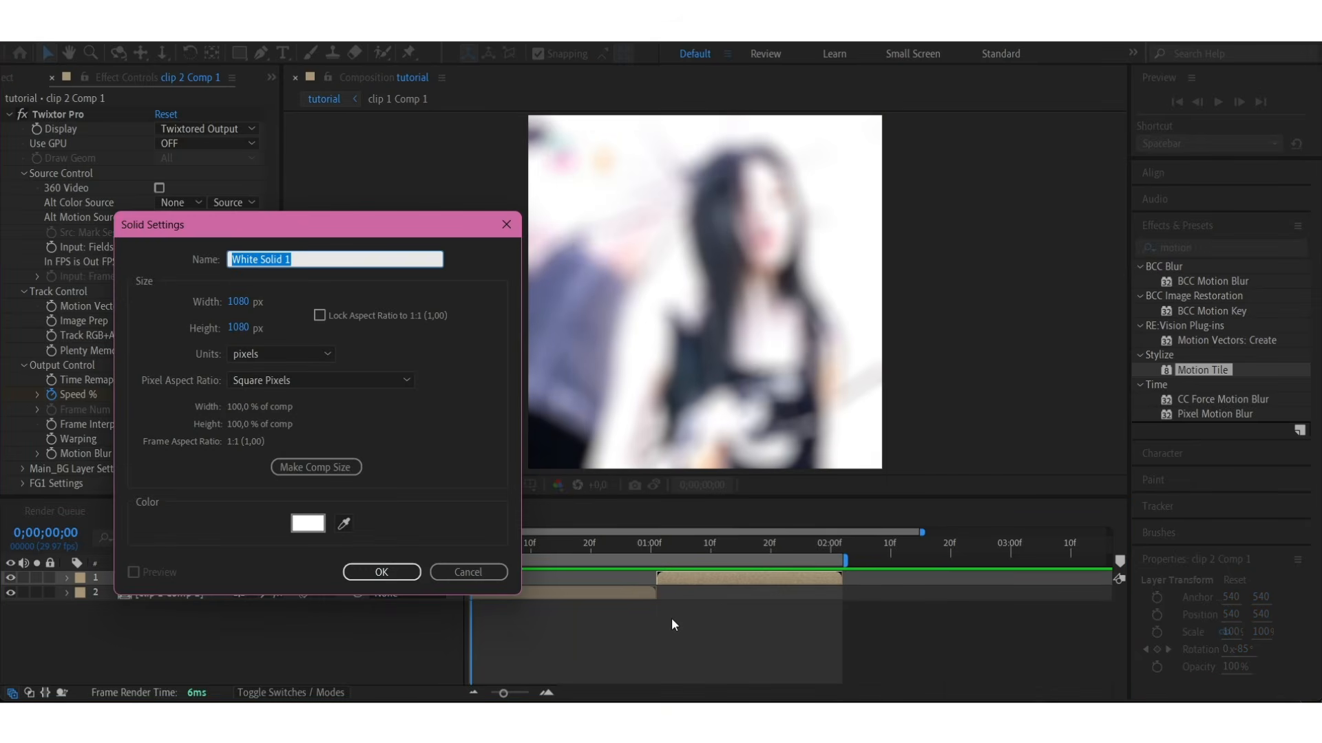
left_click(315, 529)
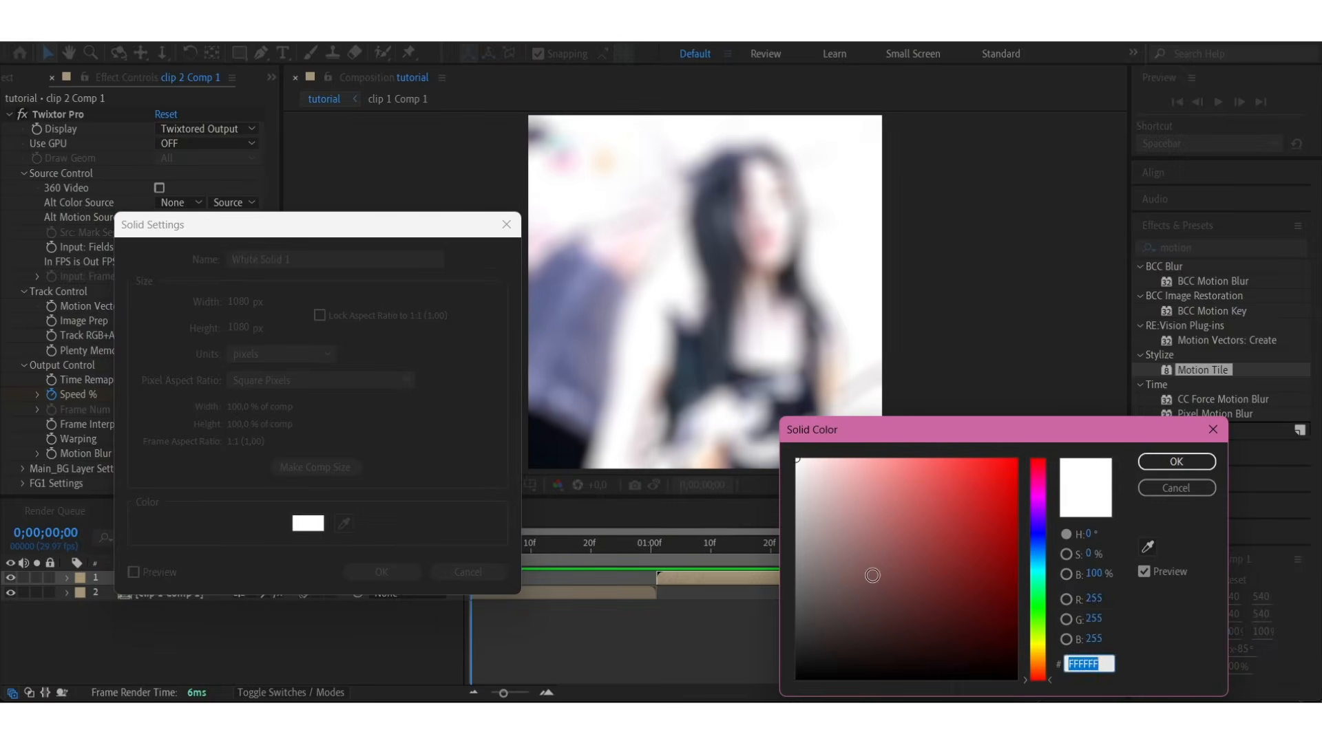
type("000000")
left_click(1202, 462)
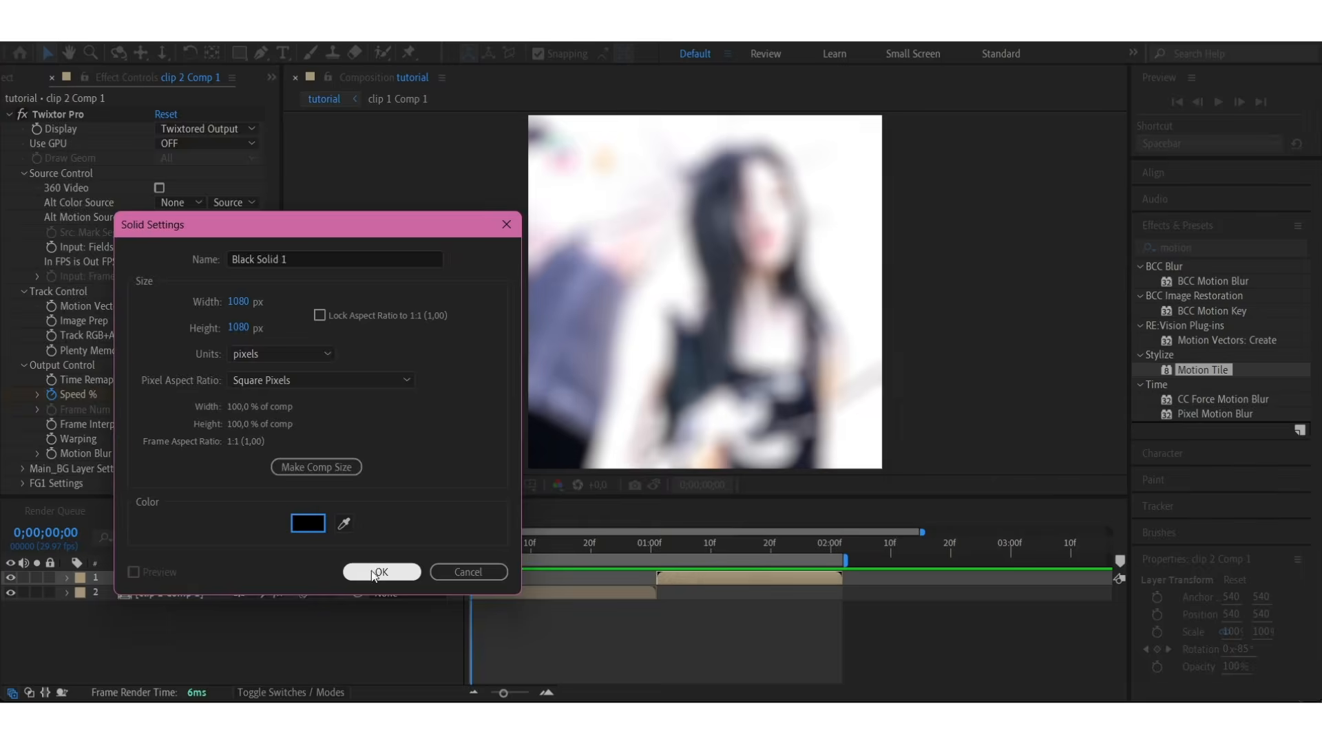
left_click(381, 572)
- Split the black solid at 0;00;02;02 and delete the part after it, so the solid ends with clip 2
left_click_drag(765, 544, 840, 598)
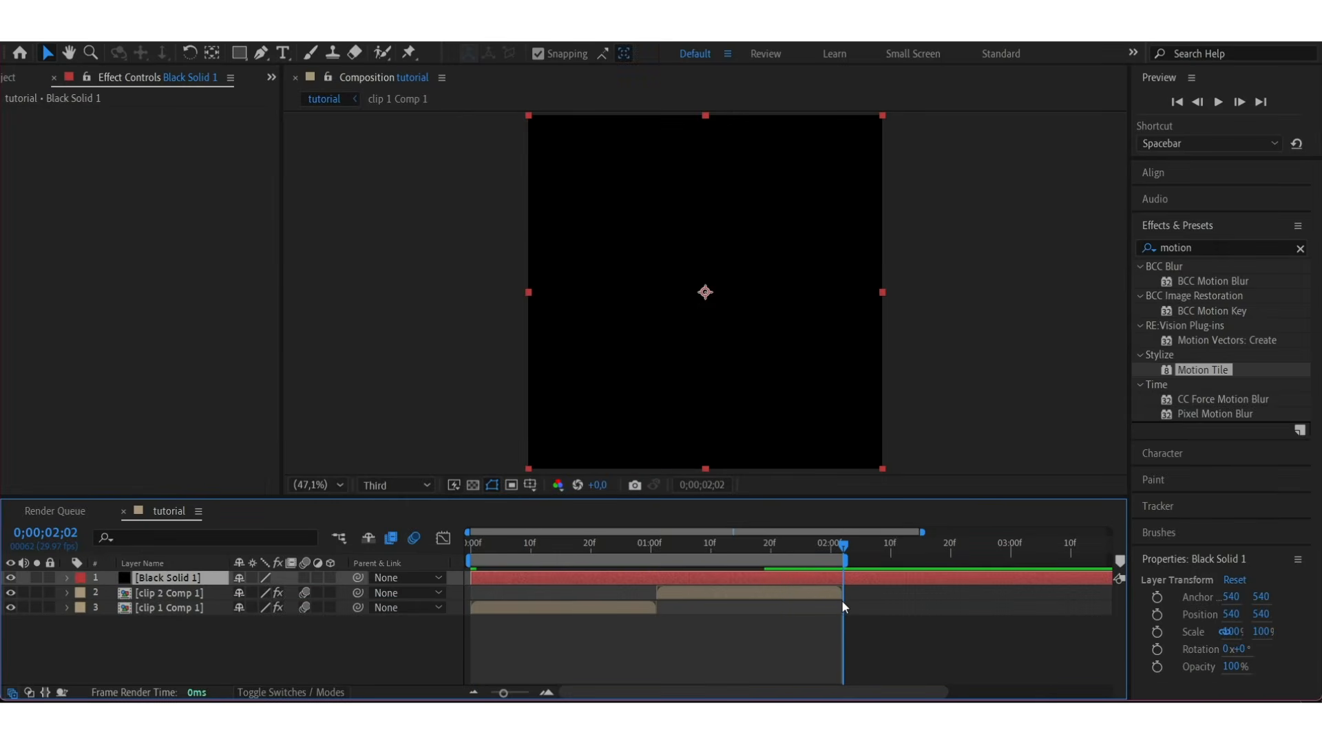
key("ctrl+shift+d")
key("Delete")
- Find the CC Jaws effect and apply it to the black solid, with the playhead at 0;00;01;01
left_click_drag(841, 543, 654, 602)
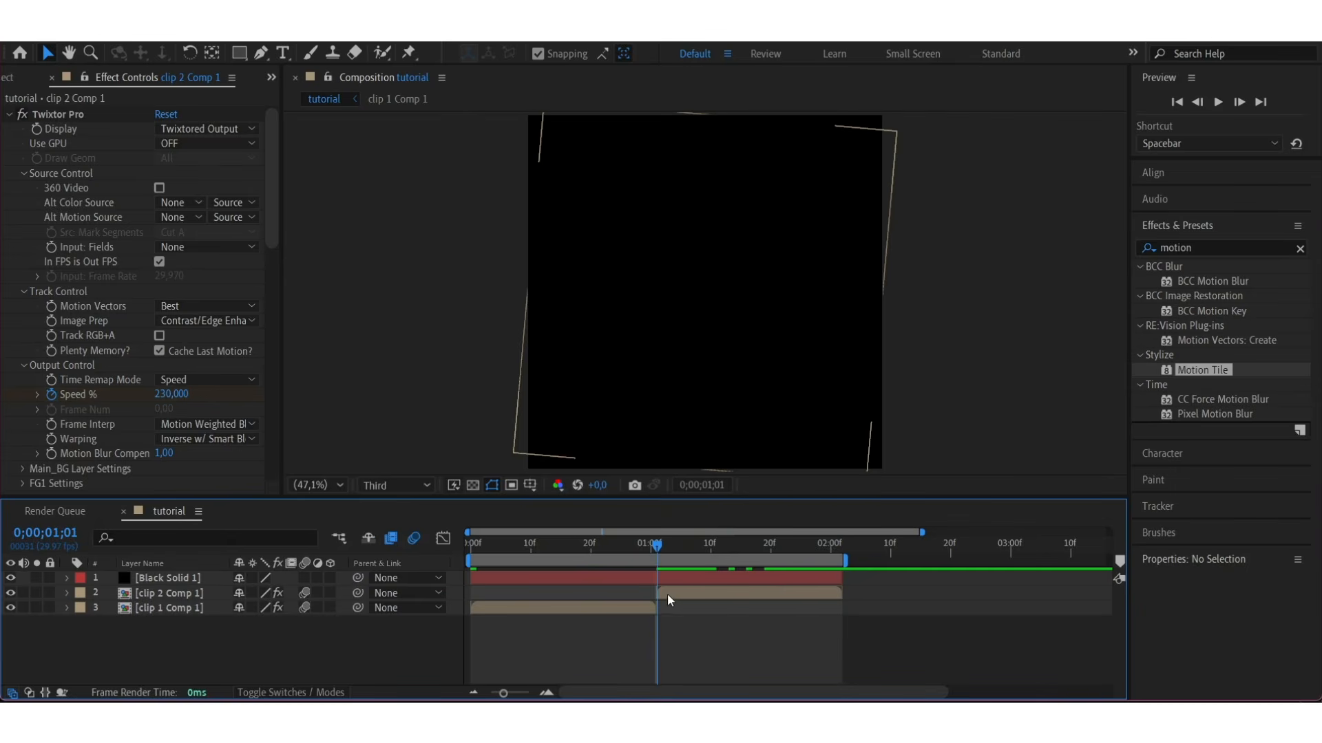
left_click(1222, 246)
double_click(1222, 247)
type("jaws")
left_click_drag(1202, 286, 671, 579)
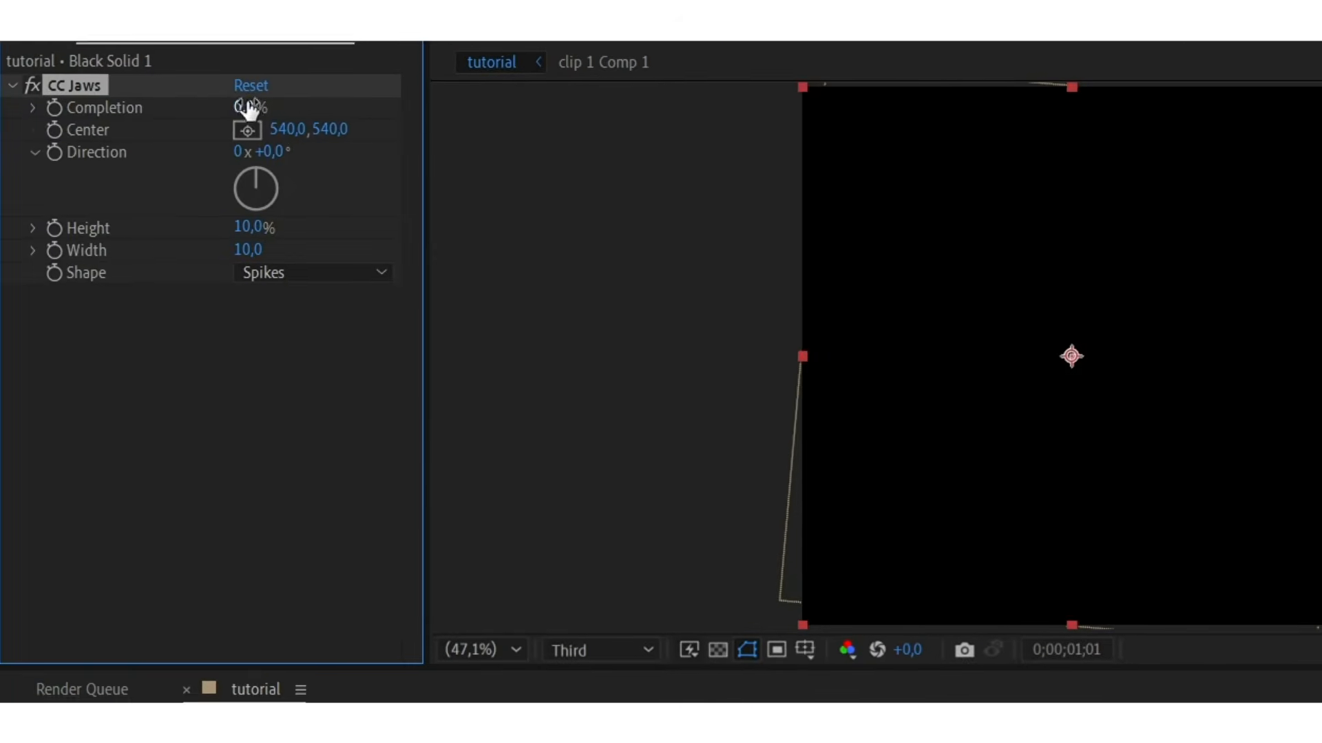
- Set CC Jaws Completion to 80% and Height to 0%, and keyframe Completion at 0;00;01;01
left_click(248, 108)
type("80")
left_click(252, 230)
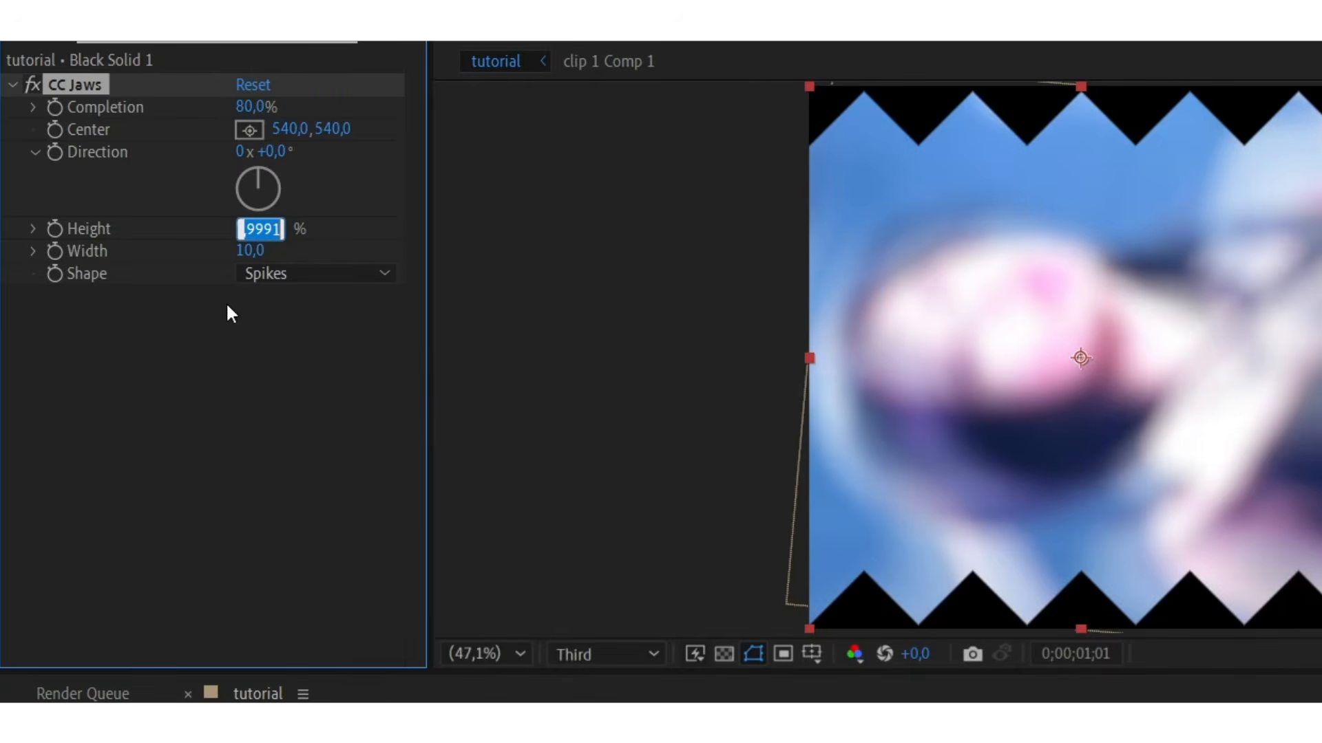
type("0")
key("Return")
left_click(54, 108)
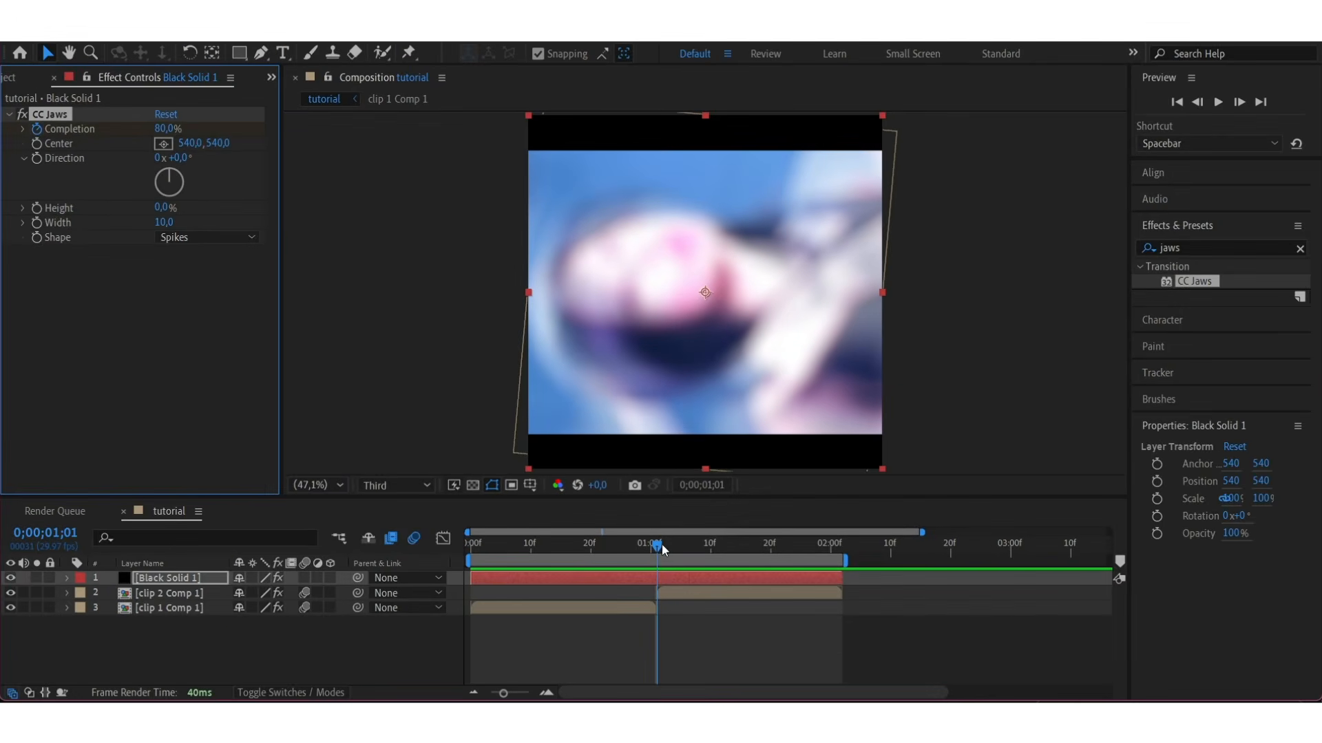
- Keyframe CC Jaws Completion at 100% at both 0;00;00;00 and the solid's last frame, 0;00;02;01
left_click_drag(662, 549, 460, 576)
left_click_drag(167, 129, 304, 129)
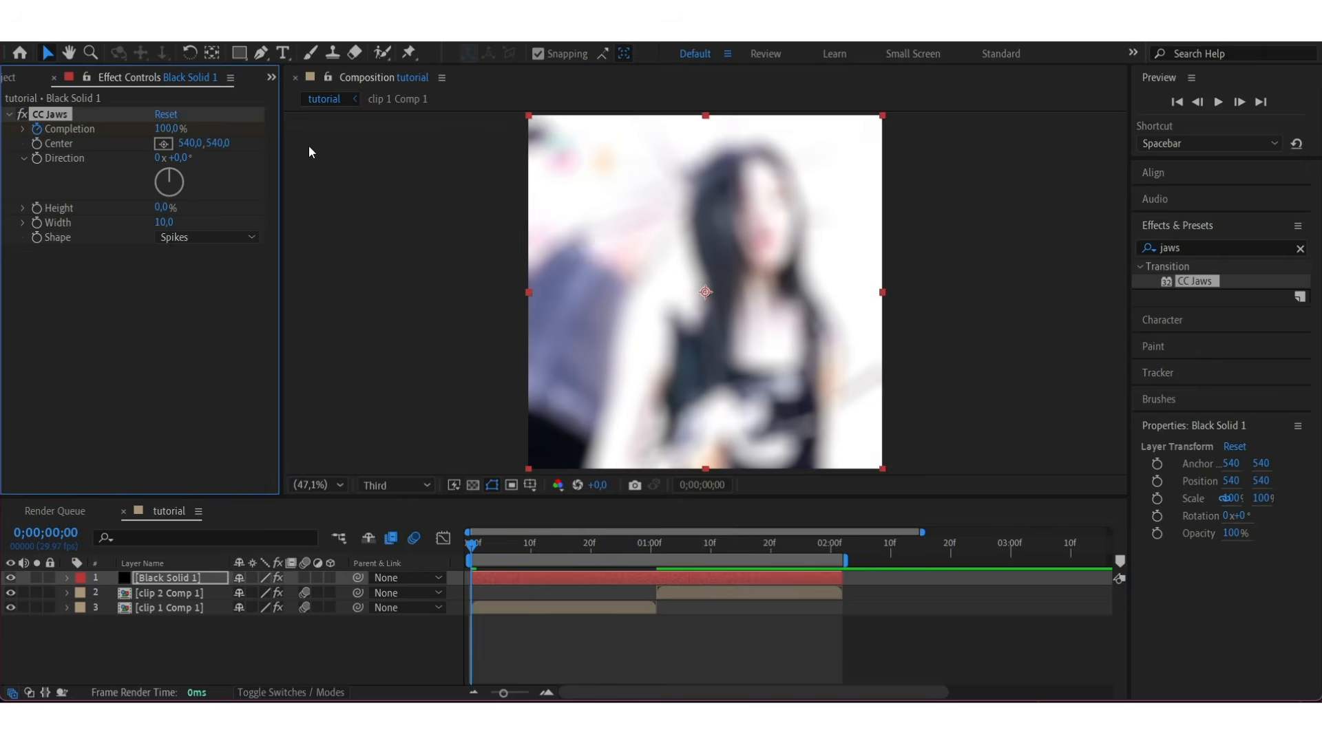
key("o")
left_click_drag(169, 129, 256, 129)
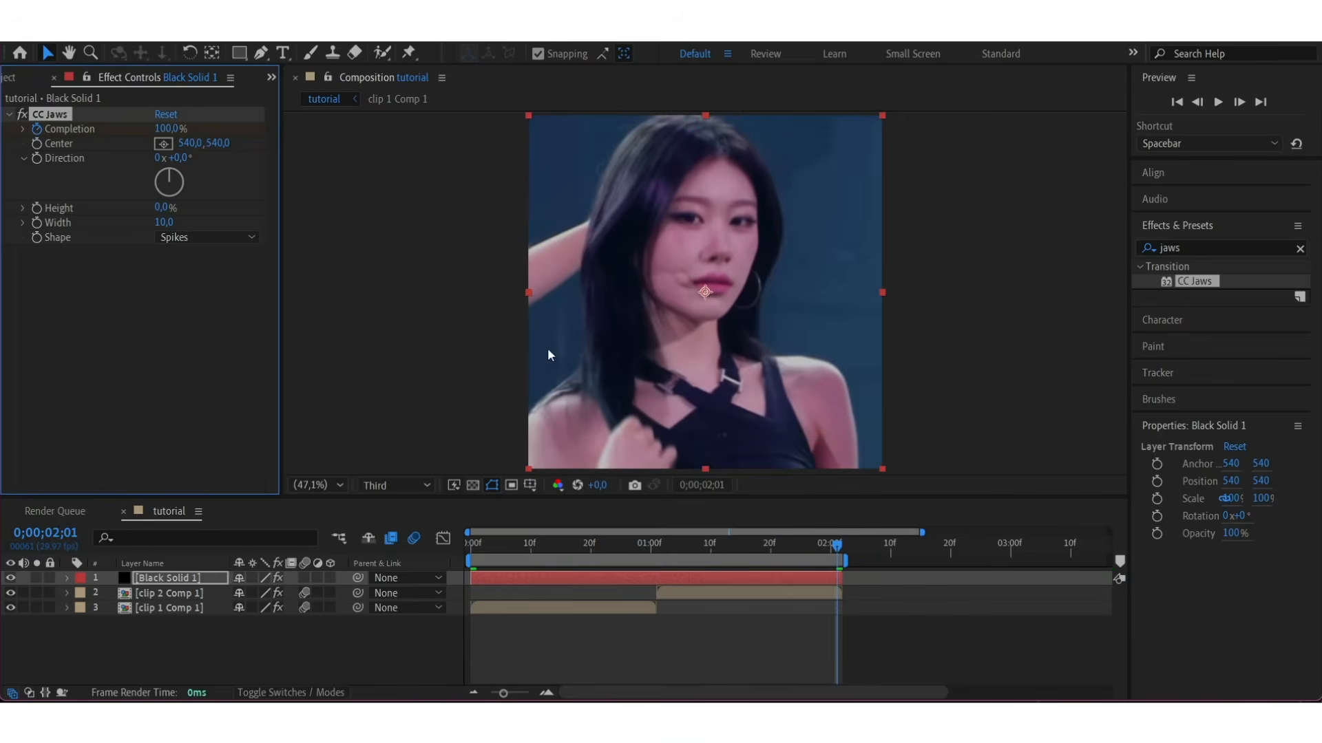
- Easy-ease the three Completion keyframes, bend the value curve steep at both outer keyframes around the middle dip, and preview the bars
key("u")
left_click_drag(867, 601, 466, 622)
key("F9")
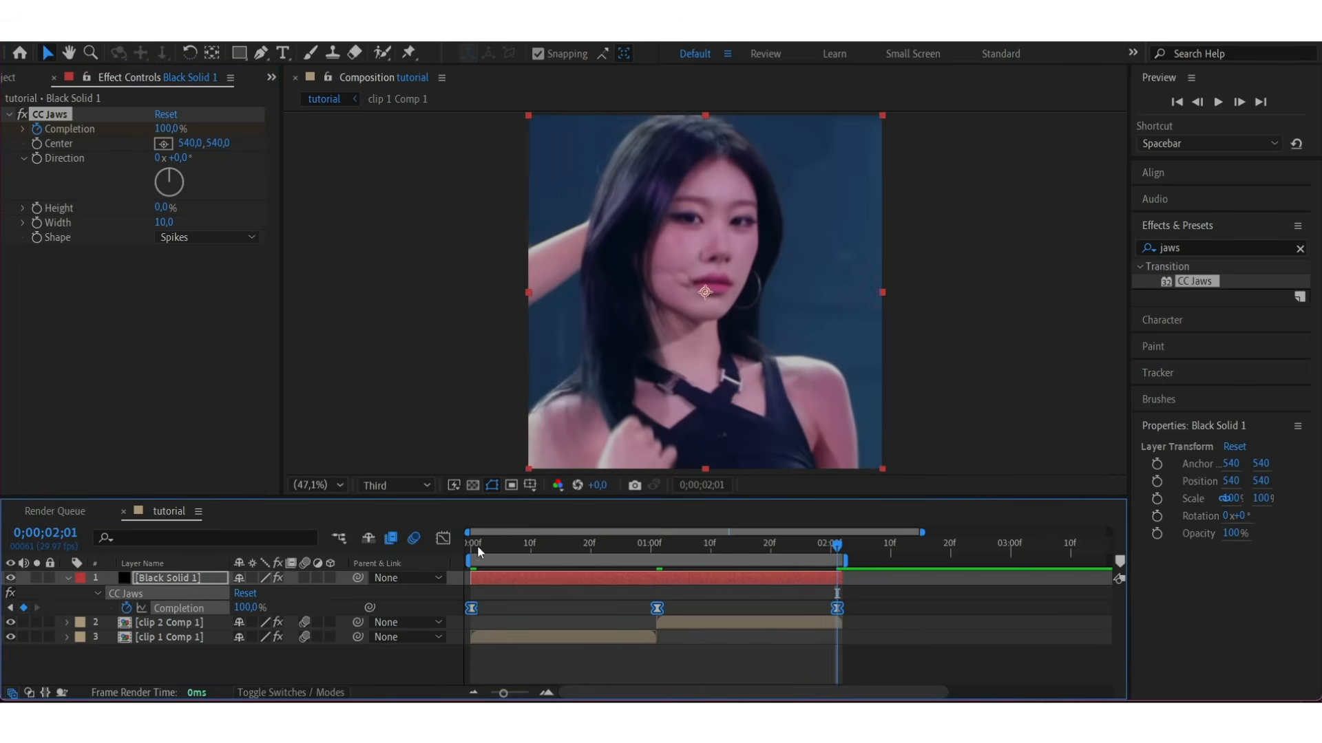
left_click(442, 540)
left_click(472, 579)
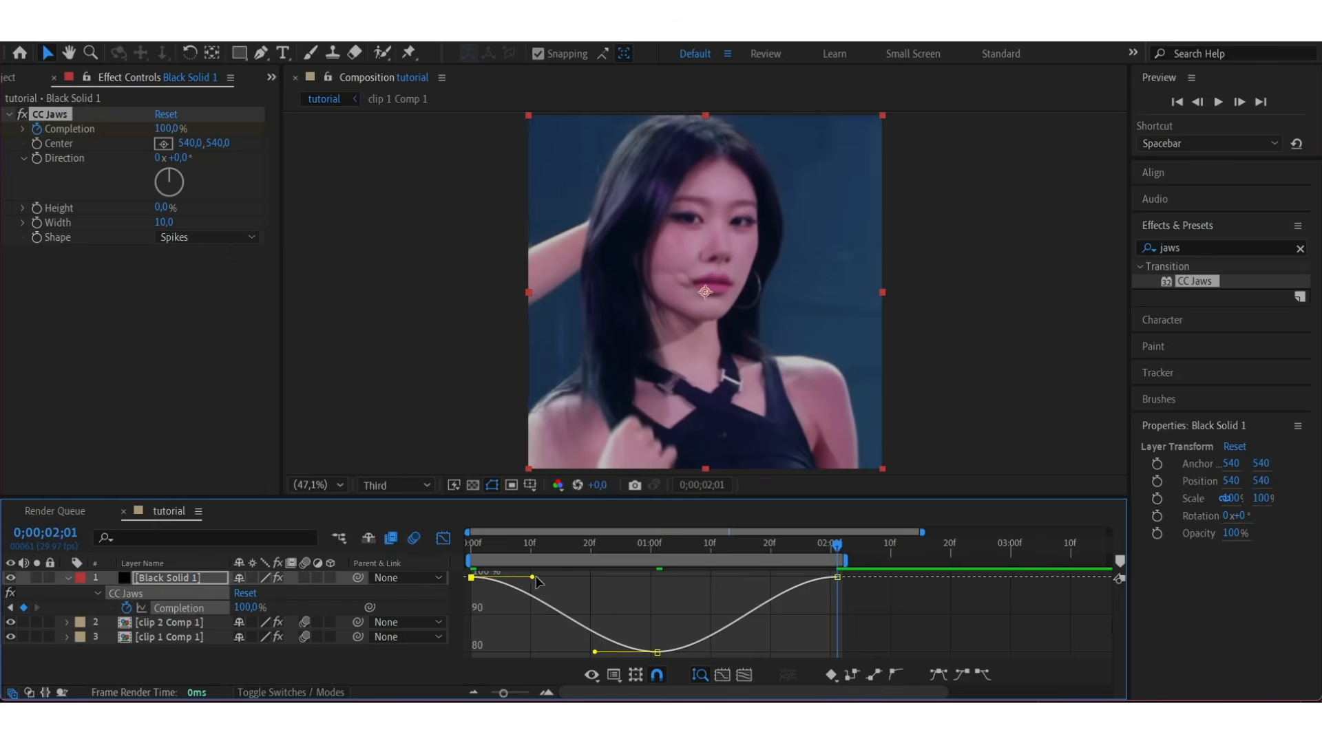
left_click(837, 578)
mouse_move(716, 651)
left_mouse_down()
mouse_move(664, 638)
mouse_move(698, 651)
left_mouse_up()
left_click_drag(776, 578, 836, 609)
key("space")
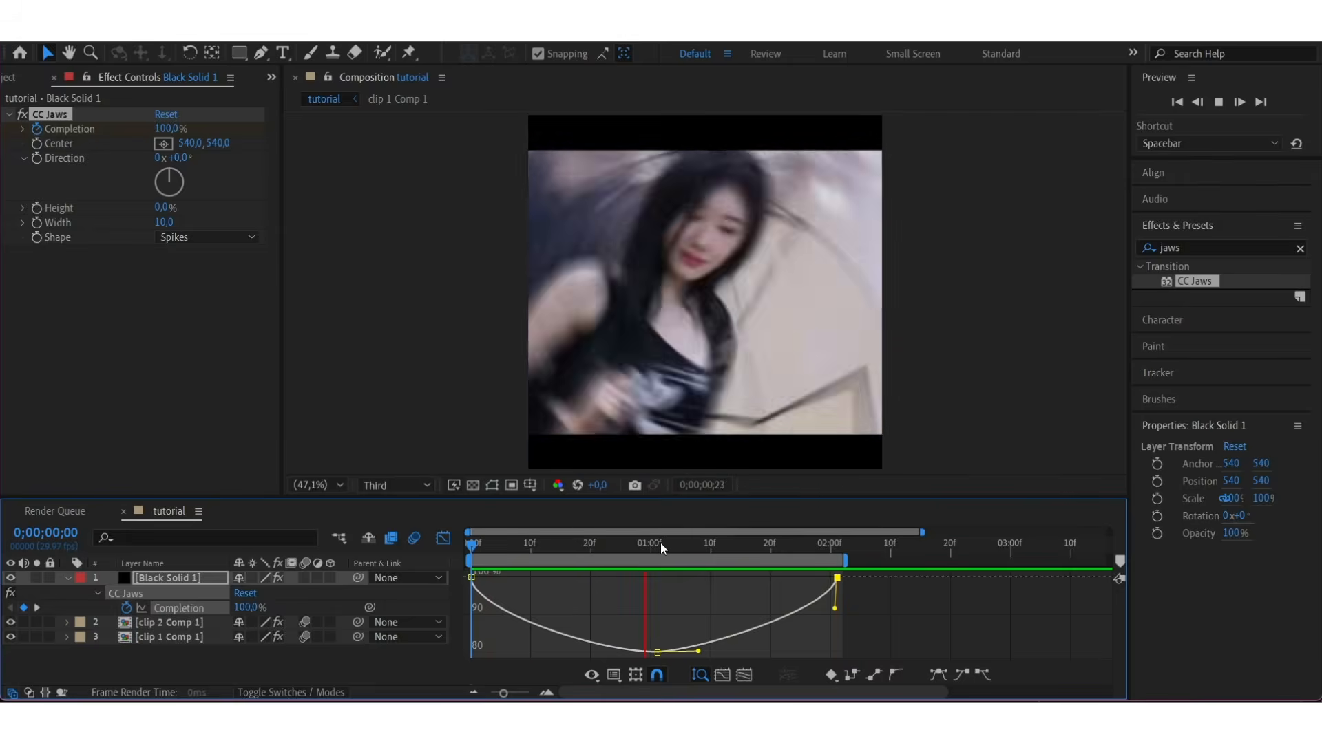
- Straighten the second half of the Completion value curve by adjusting its handles, preview it, and return to the collapsed layer view
left_click(663, 543)
left_click_drag(835, 608, 829, 580)
key("space")
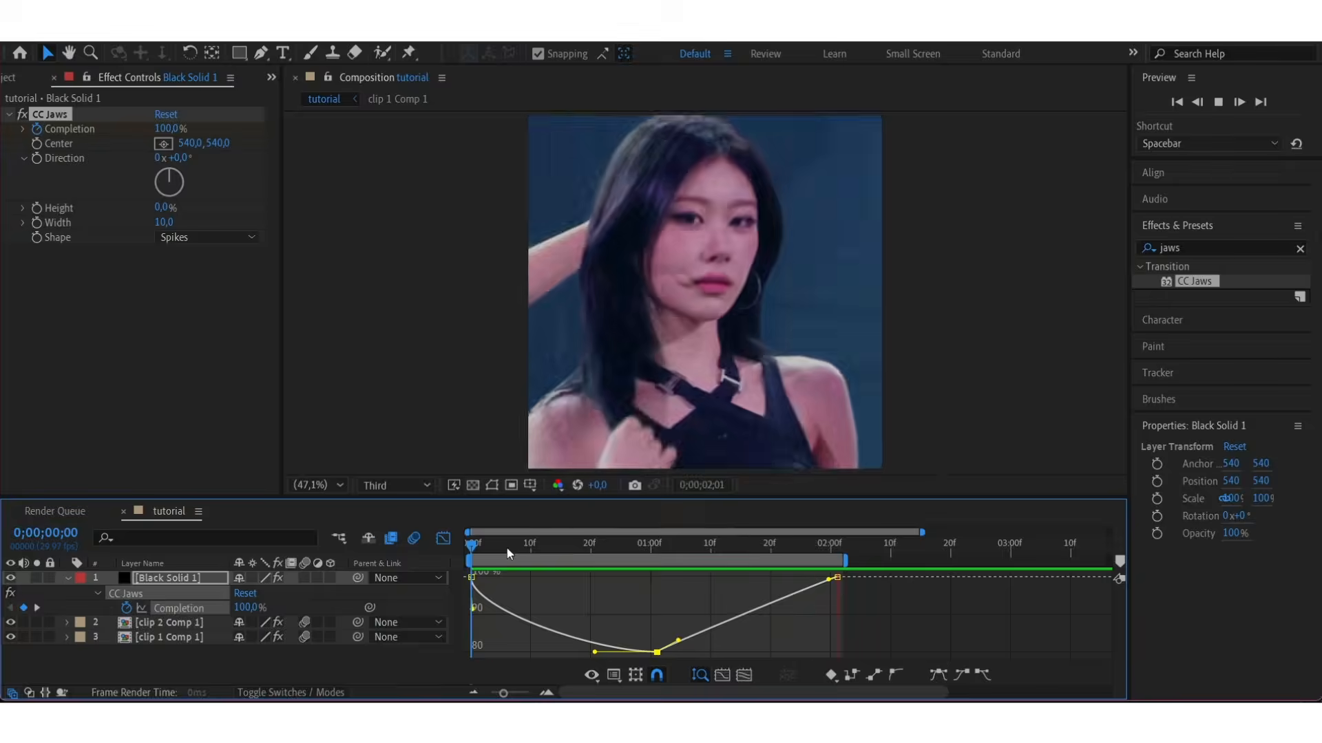
key("space")
left_click(443, 538)
key("u")
- Keyframe CC Jaws Direction at 0° at 0;00;00;00 and at 90° at 0;00;02;01
left_click_drag(486, 548, 403, 517)
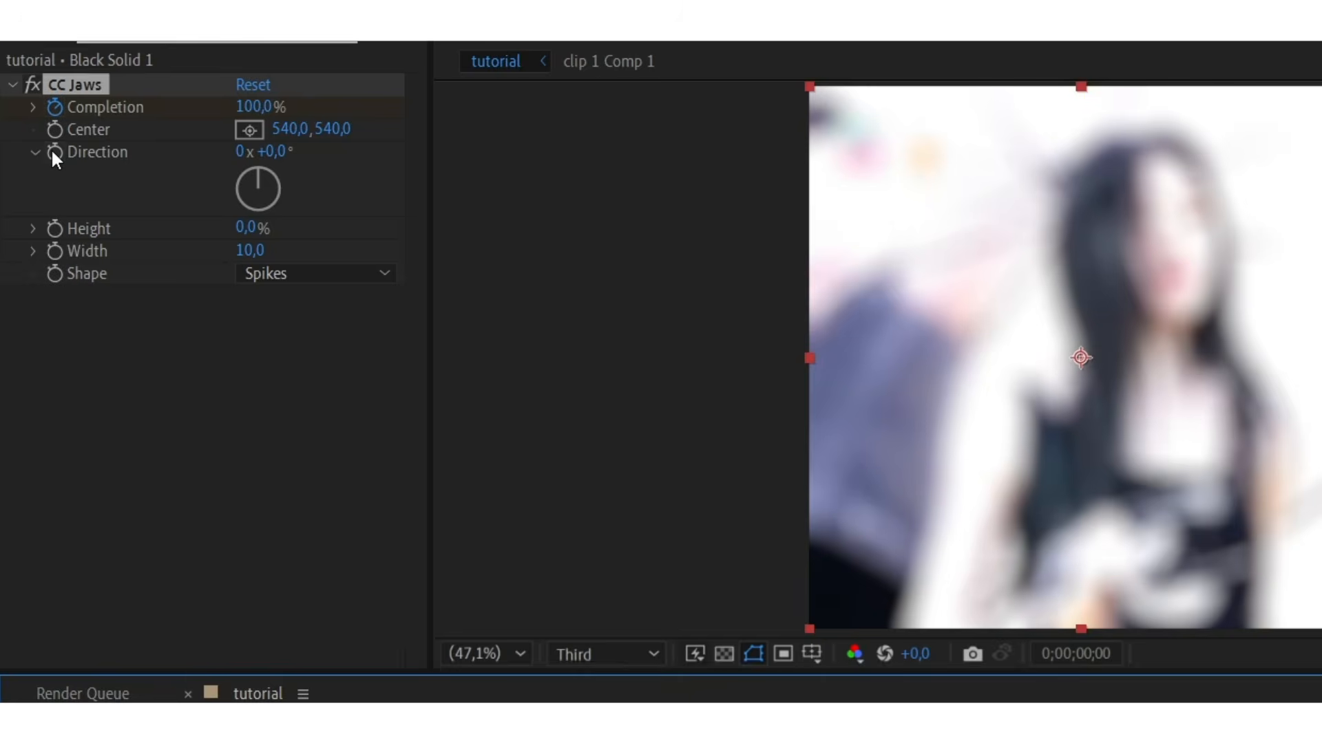
left_click(54, 152)
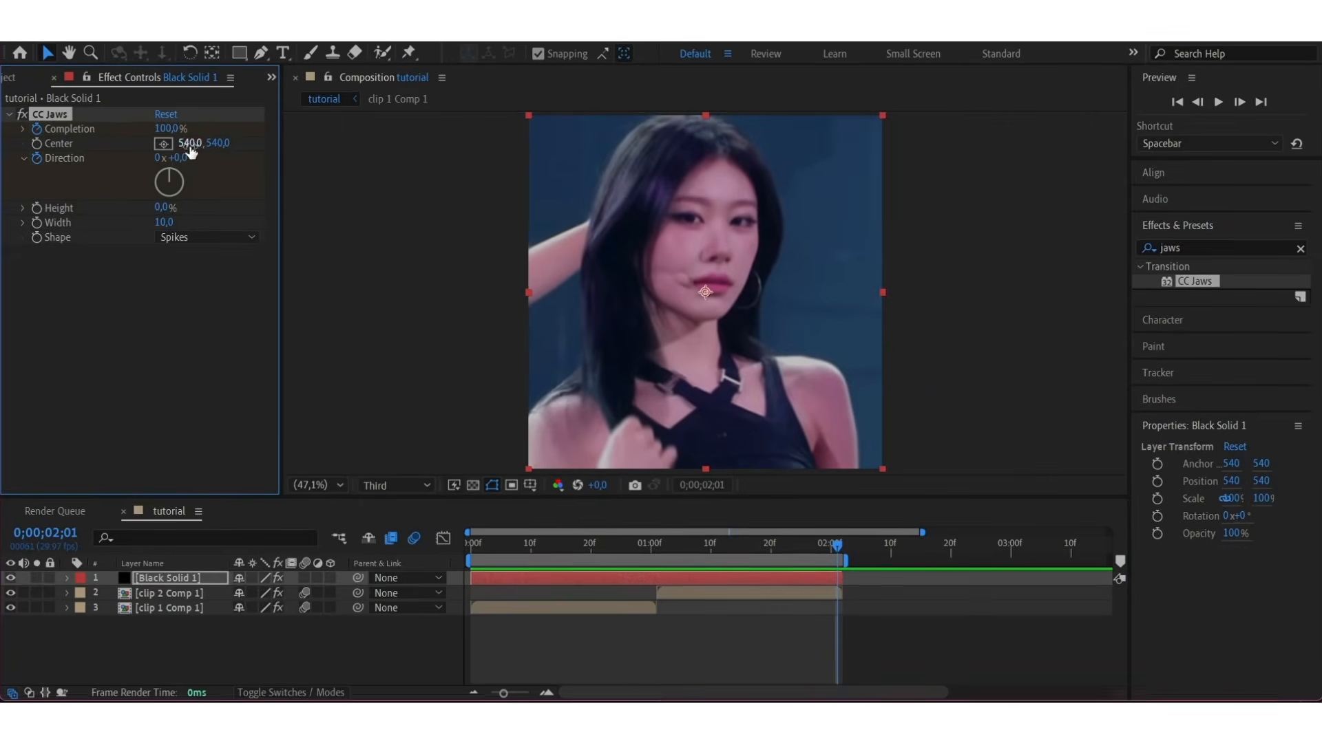
left_click(184, 157)
type("90")
key("Return")
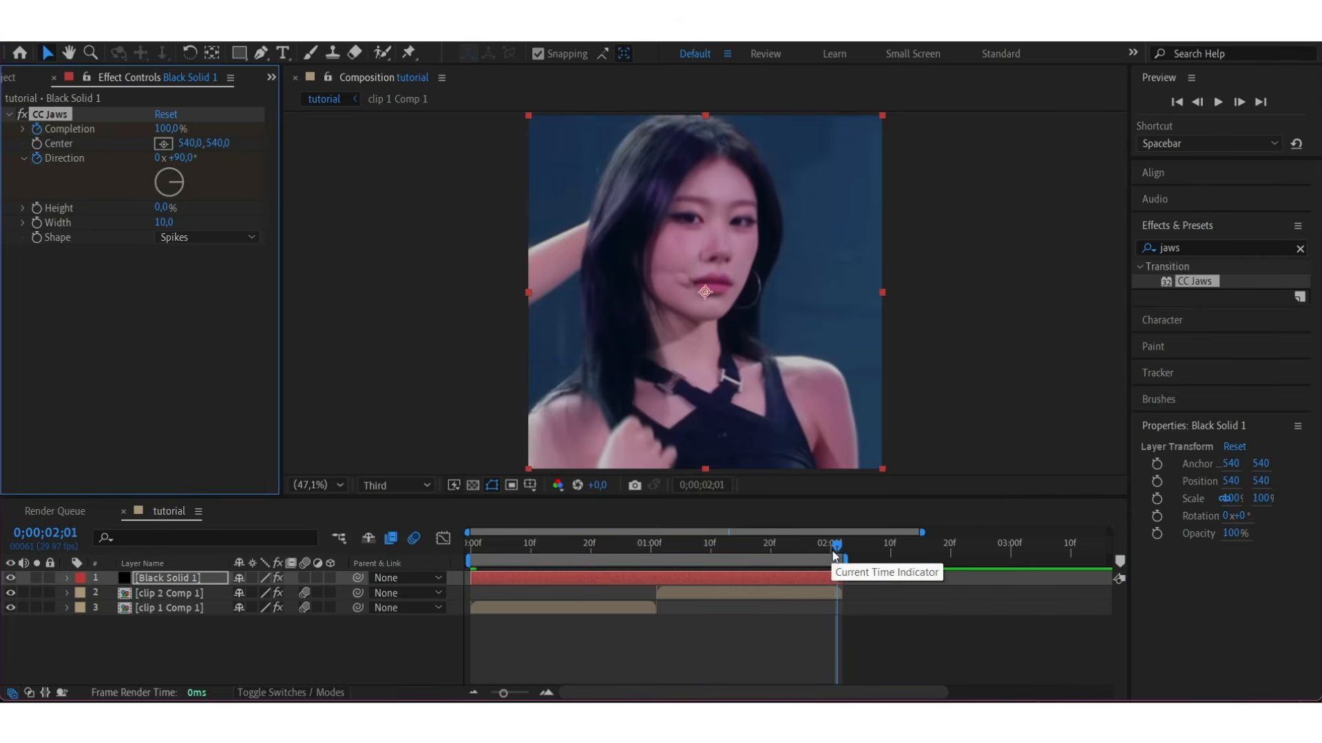
- Easy-ease both Direction keyframes of the black solid and show their curve in the Graph Editor
left_click_drag(839, 551, 668, 591)
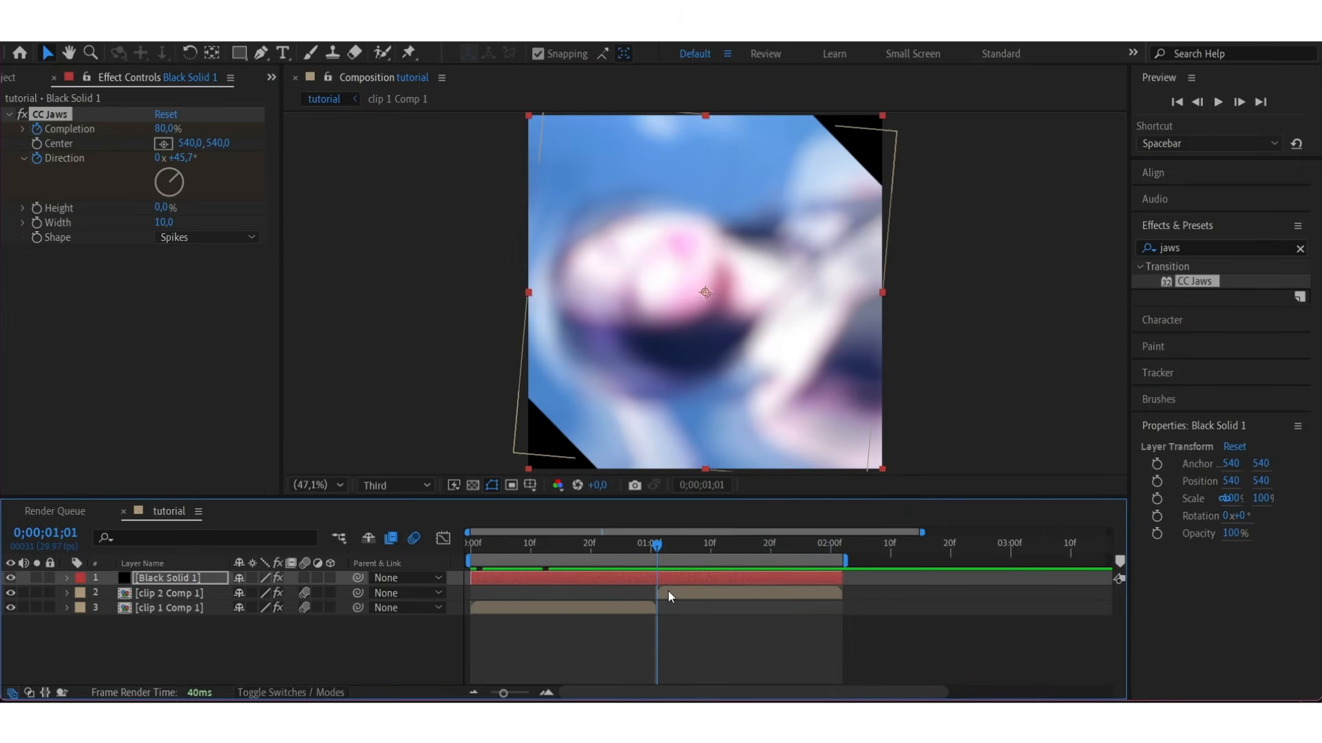
key("u")
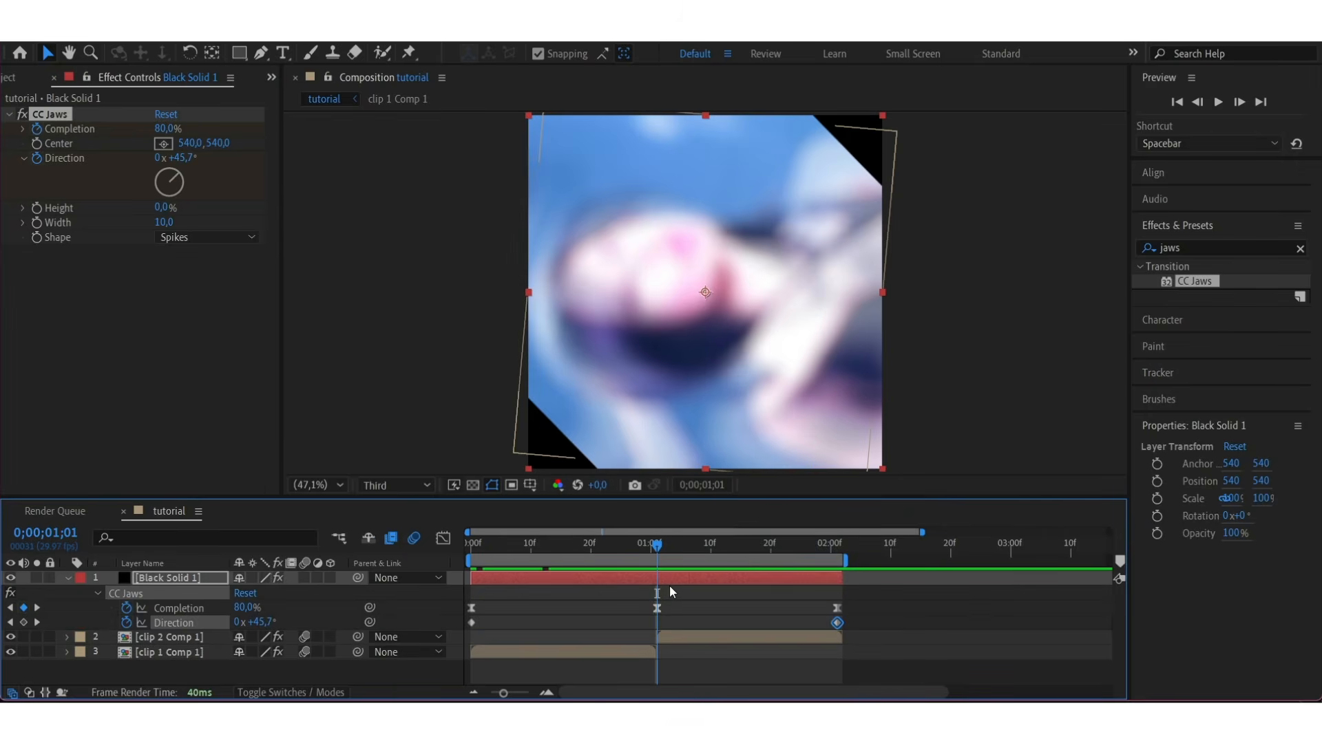
left_click(851, 621)
left_click_drag(851, 622, 465, 629)
key("F9")
left_click(442, 539)
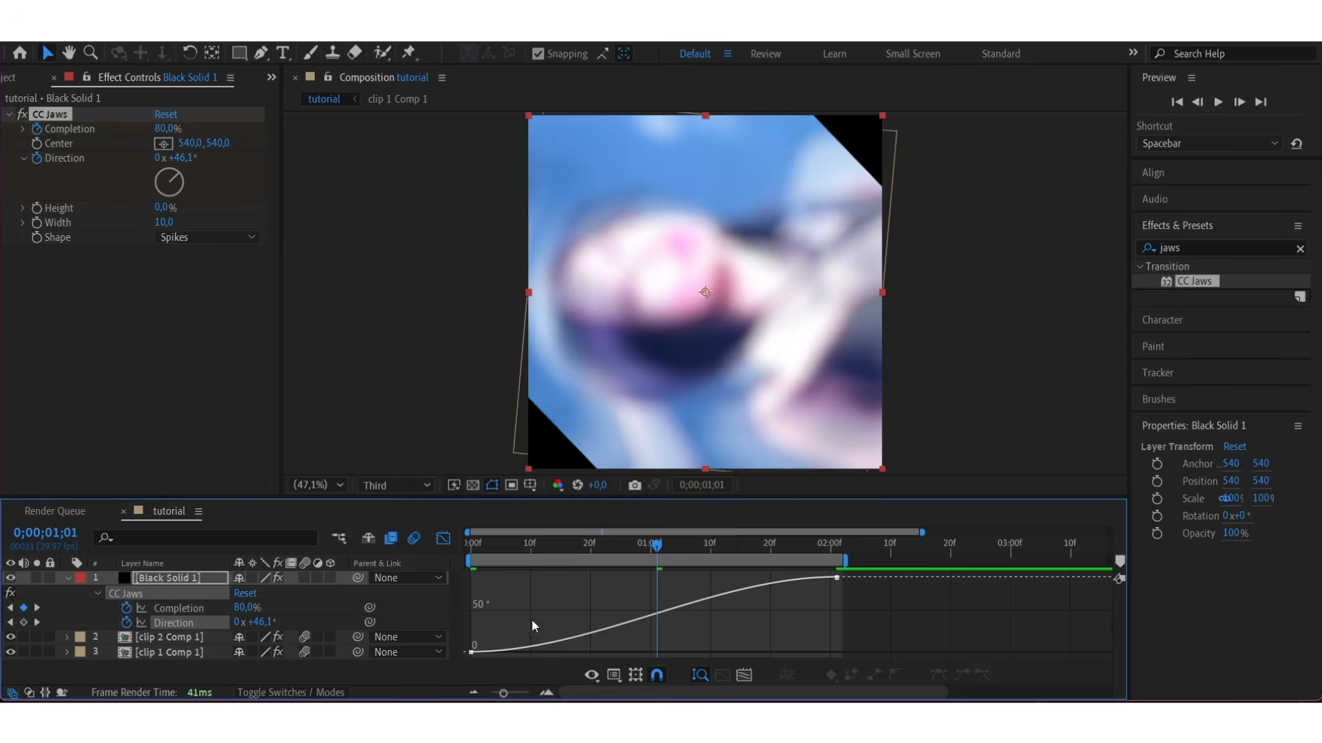
- Switch to the speed graph, pull both Direction handles inward to a narrow peak at the clip change, and preview the result
left_click(614, 676)
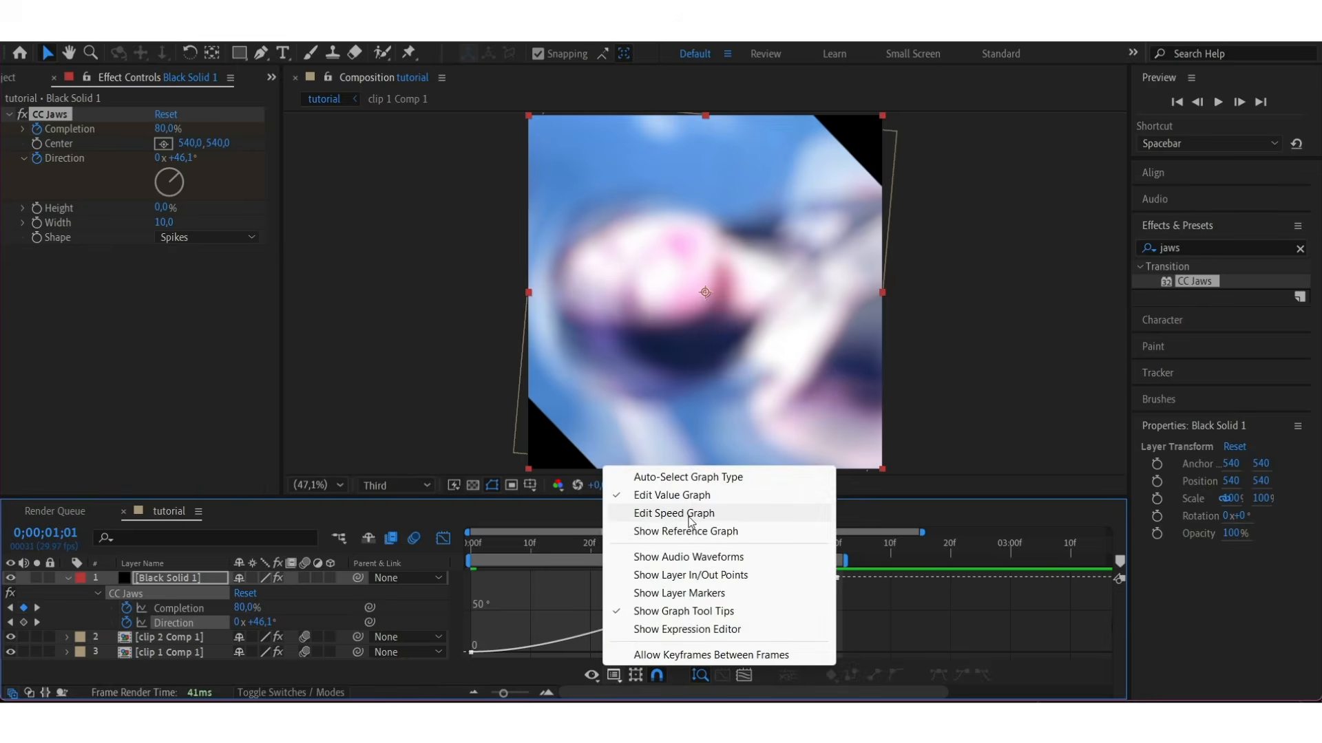
left_click(681, 513)
left_click_drag(878, 611, 629, 652)
left_click_drag(777, 652, 675, 652)
left_click_drag(629, 652, 660, 652)
left_click_drag(654, 551, 471, 551)
key("space")
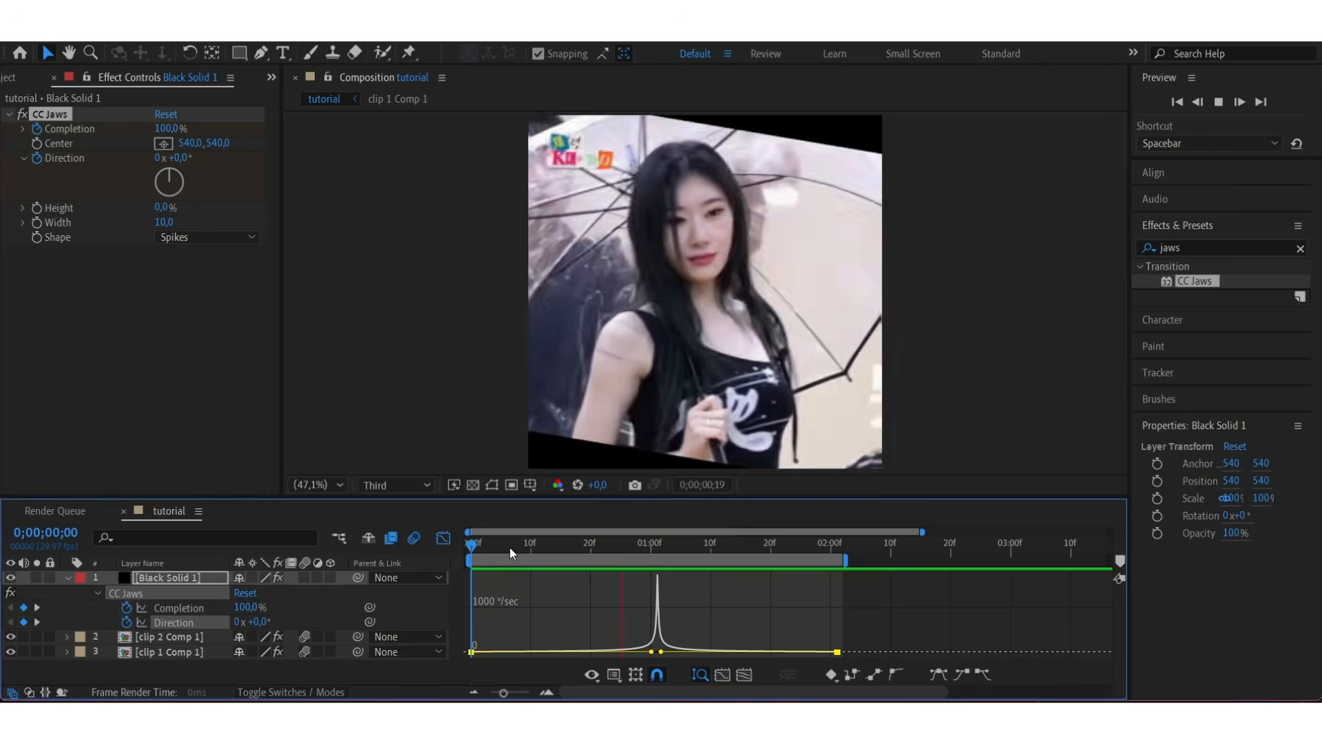
left_click(554, 547)
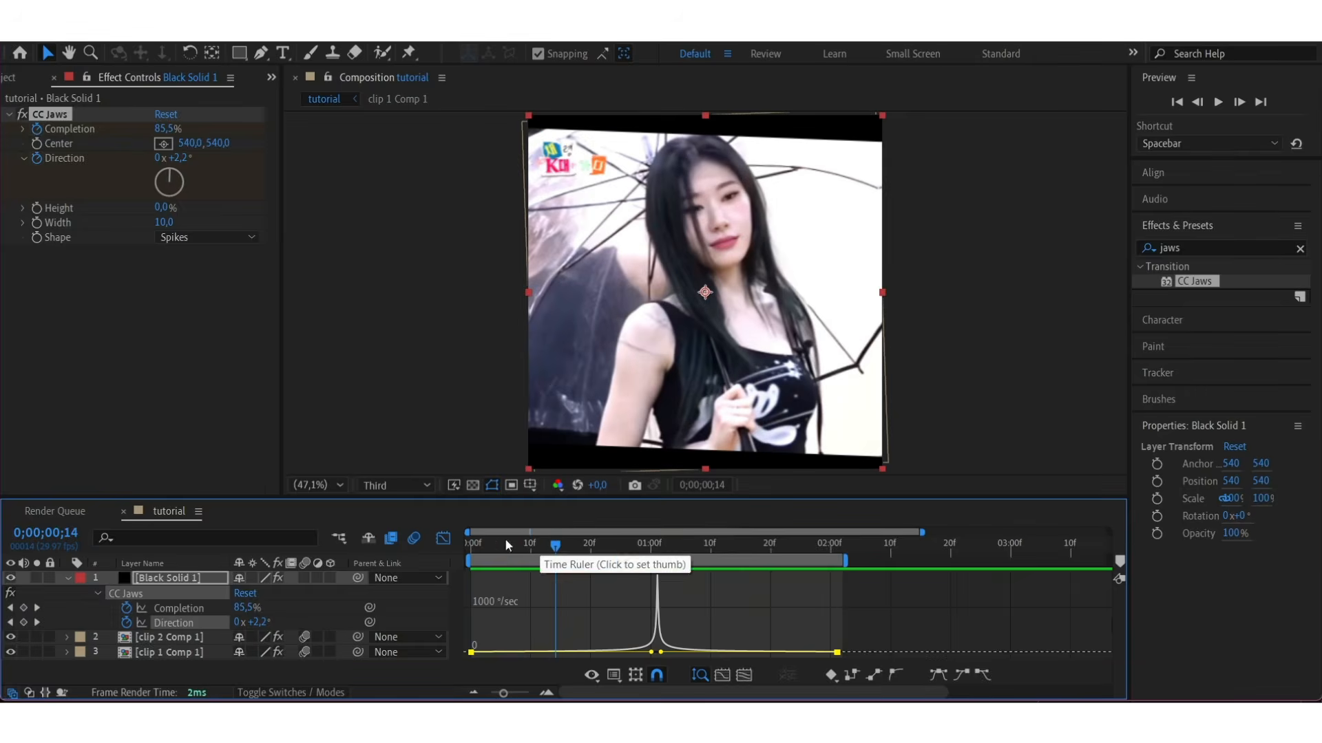
- Leave the Graph Editor and split the black solid at 0;00;01;01, where clip 2 begins
left_click(443, 538)
key("u")
left_click(656, 544)
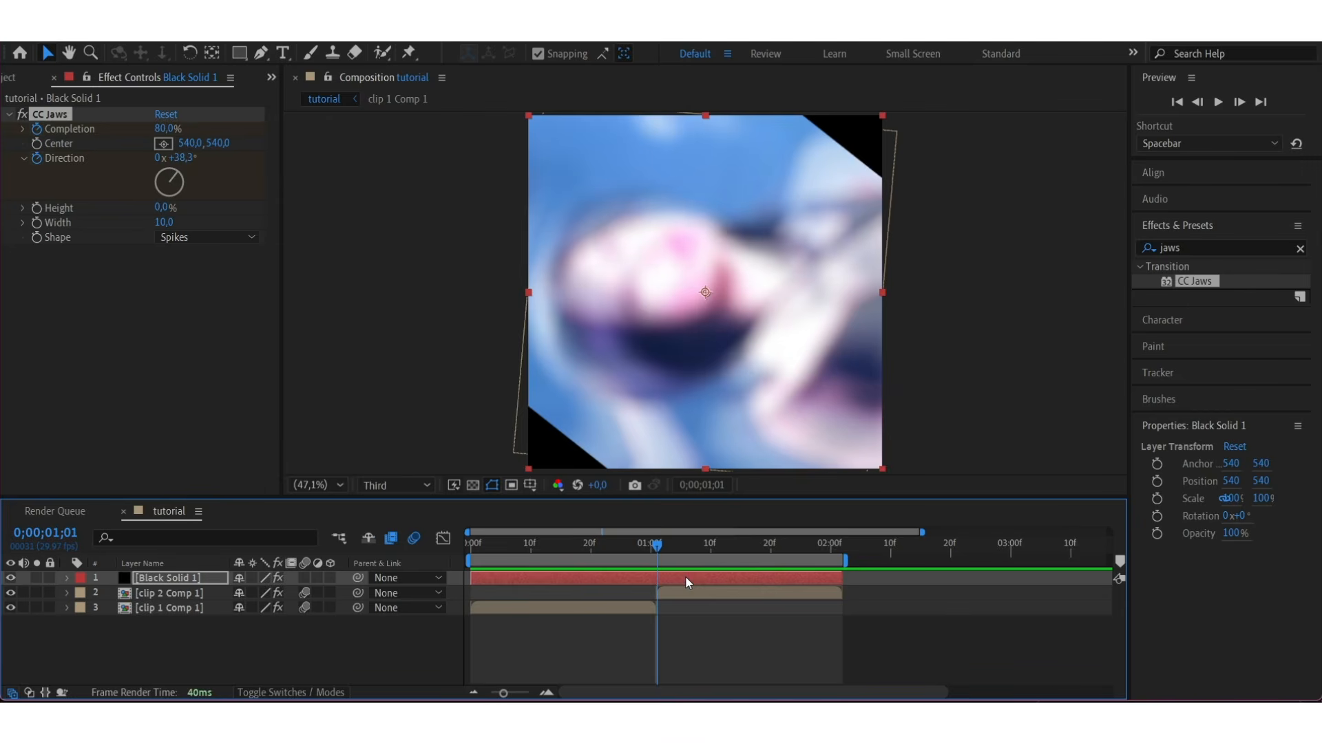
key("ctrl+shift+d")
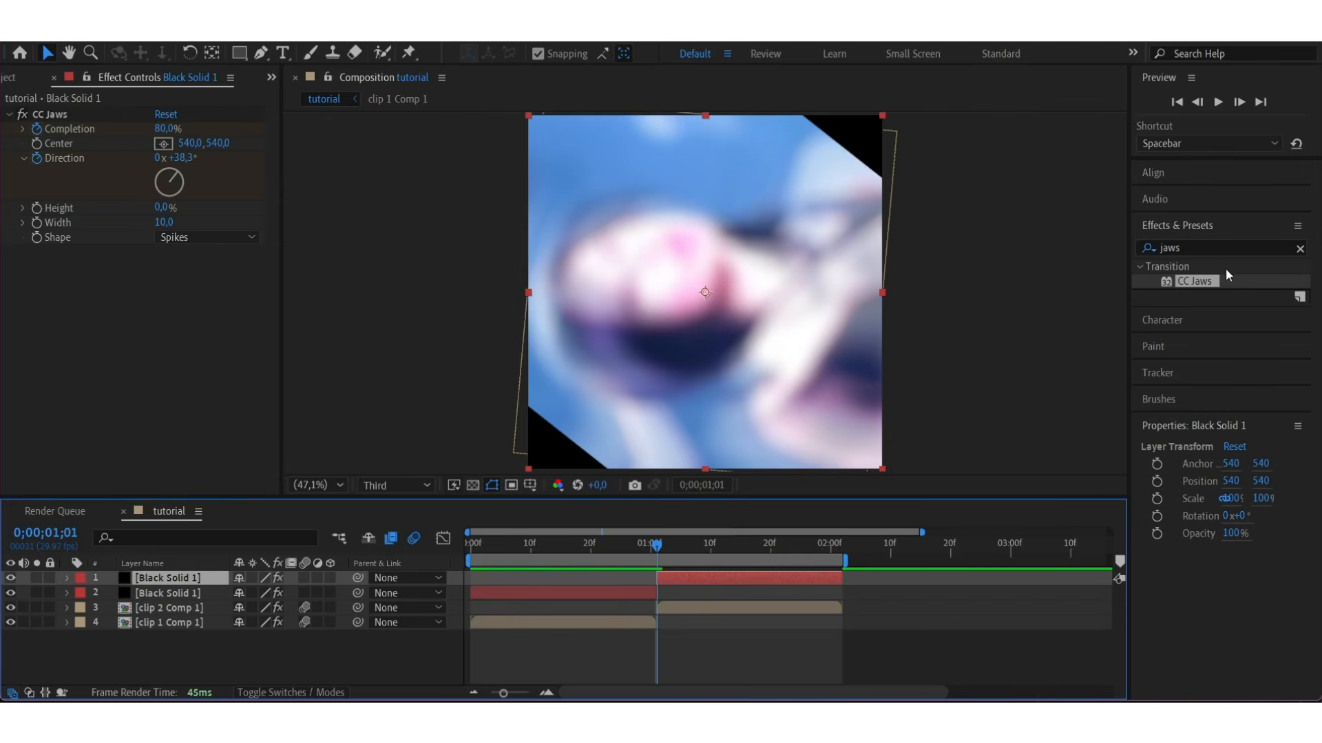
- Apply the Tint effect to the second part of the black solid and swap its colors so black maps to white
left_click(1180, 248)
type("tin")
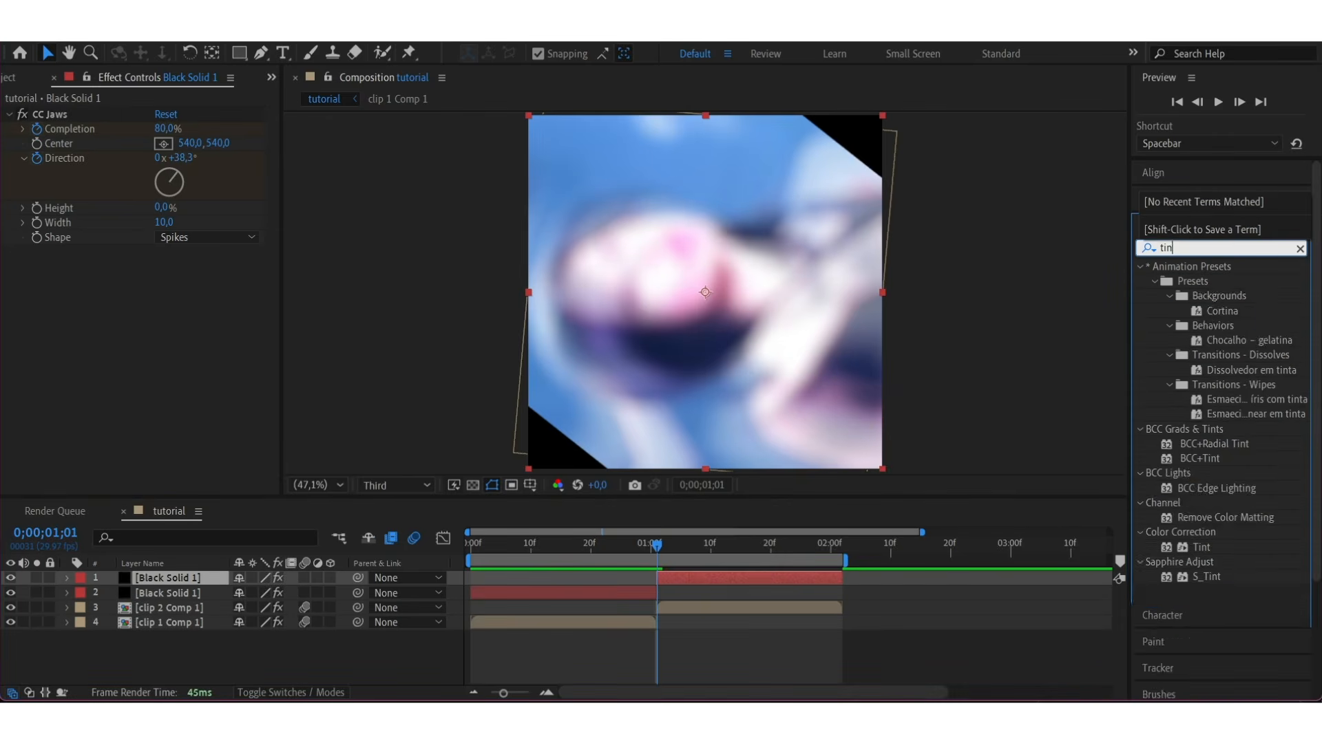
type("t")
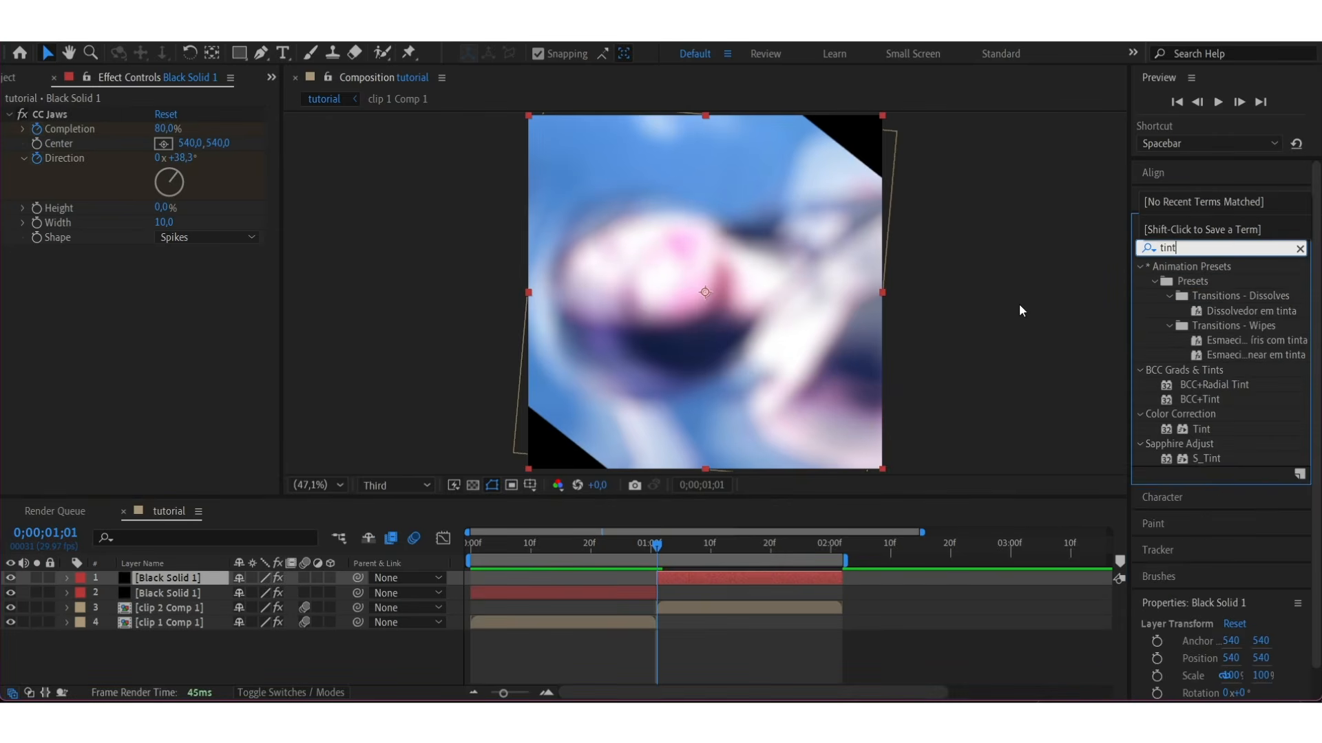
double_click(1199, 431)
left_click(172, 312)
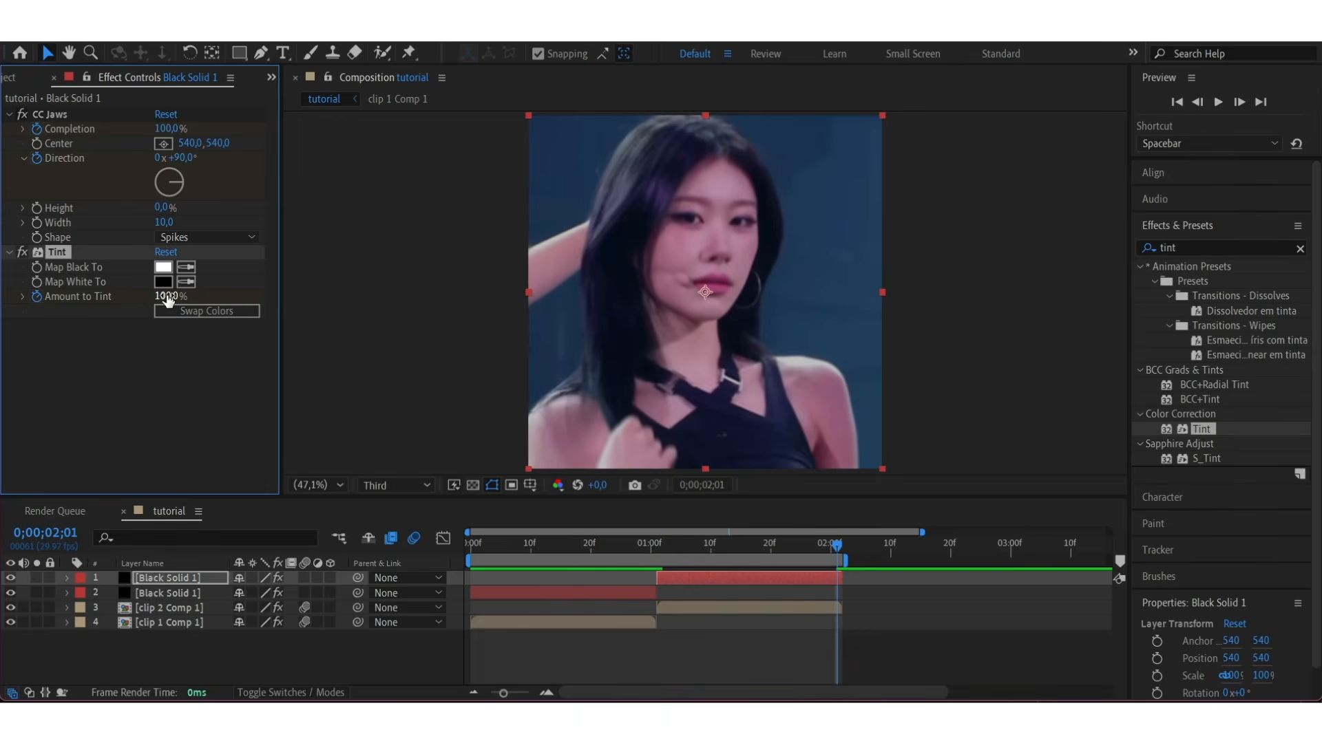
- Keyframe Amount to Tint down to 0% at 0;00;02;01 and easy-ease both Amount to Tint keyframes
left_click_drag(167, 300, 41, 317)
key("u")
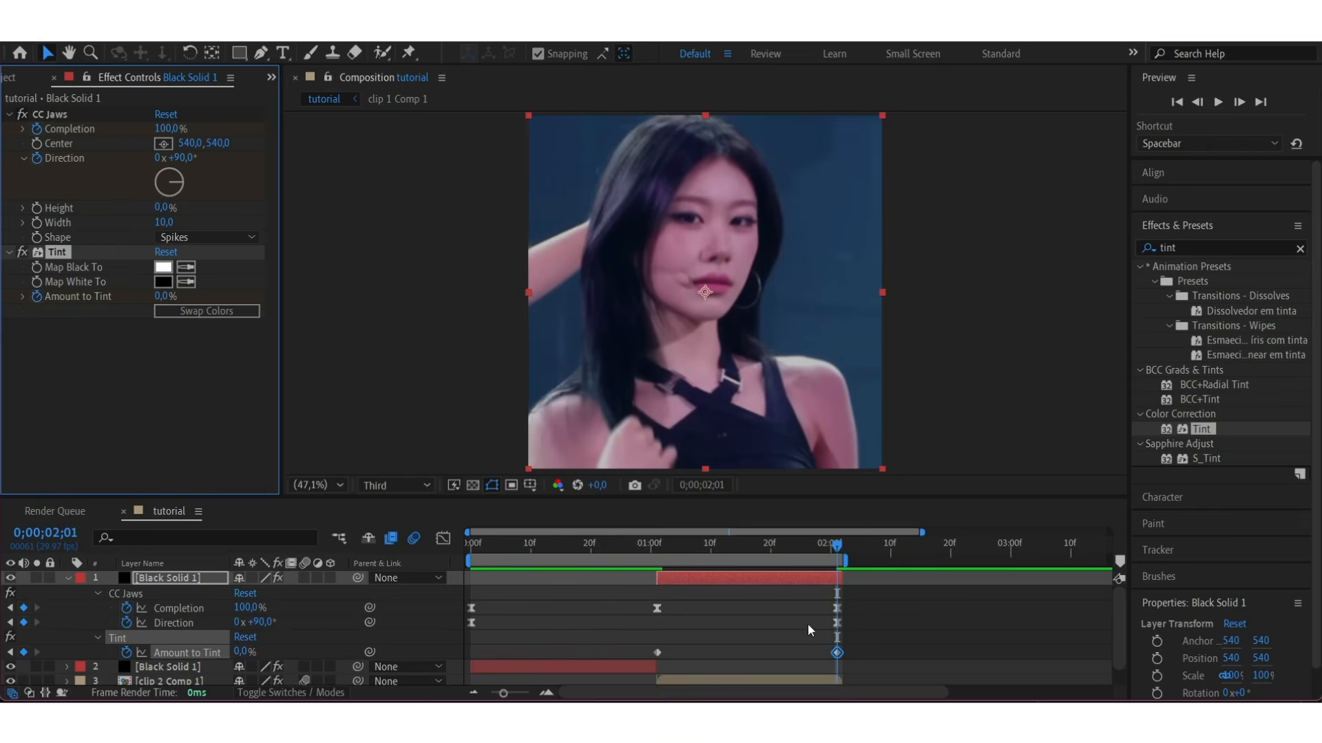
left_click_drag(863, 651, 626, 660)
key("F9")
- Show the Amount to Tint value graph, reshape the curve to fall steeply right after the clip change, and preview the result
left_click(443, 537)
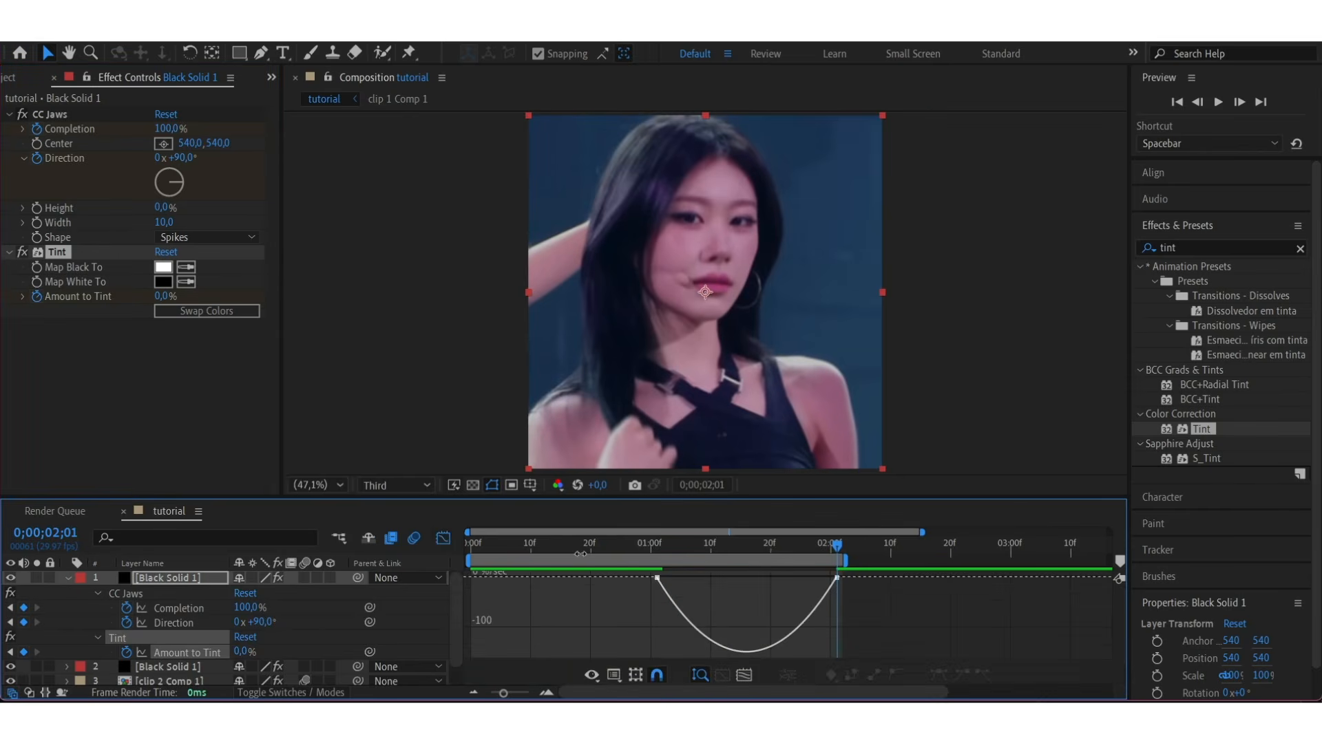
left_click(614, 675)
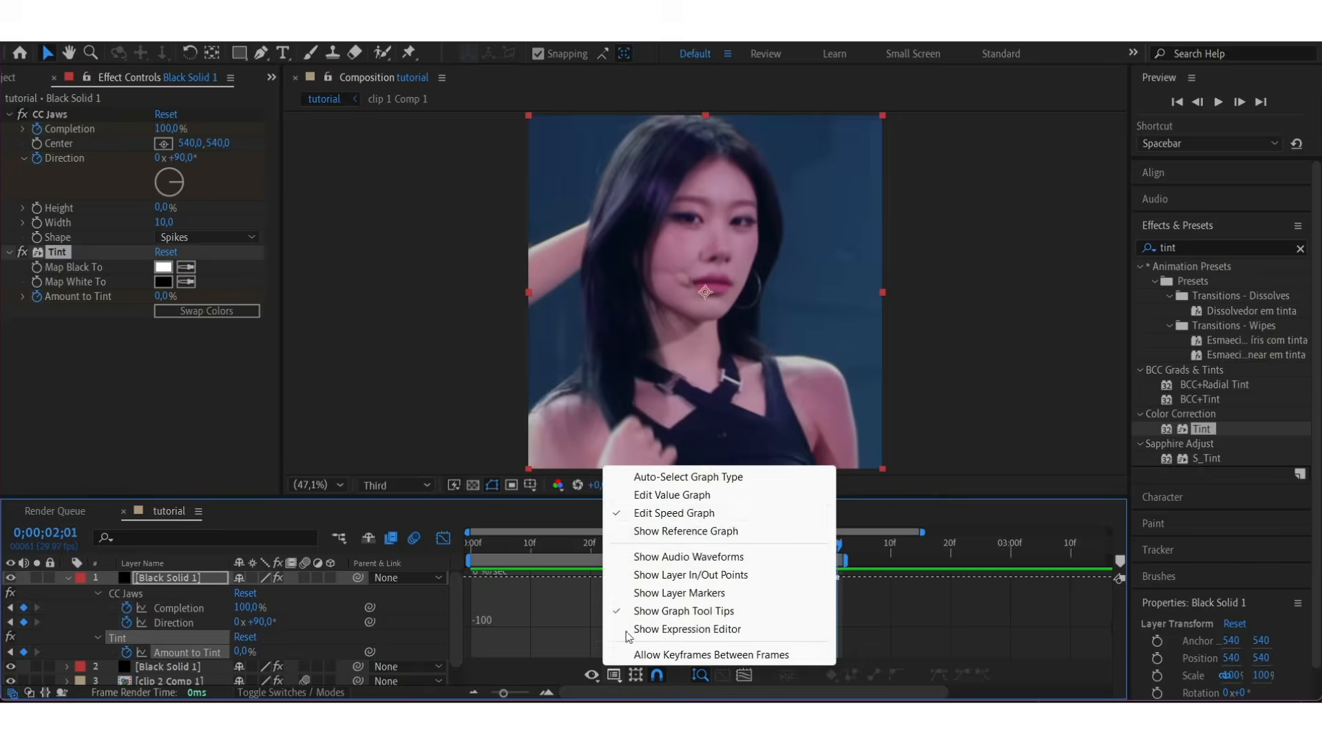
left_click(679, 500)
left_click_drag(718, 579, 640, 654)
key("space")
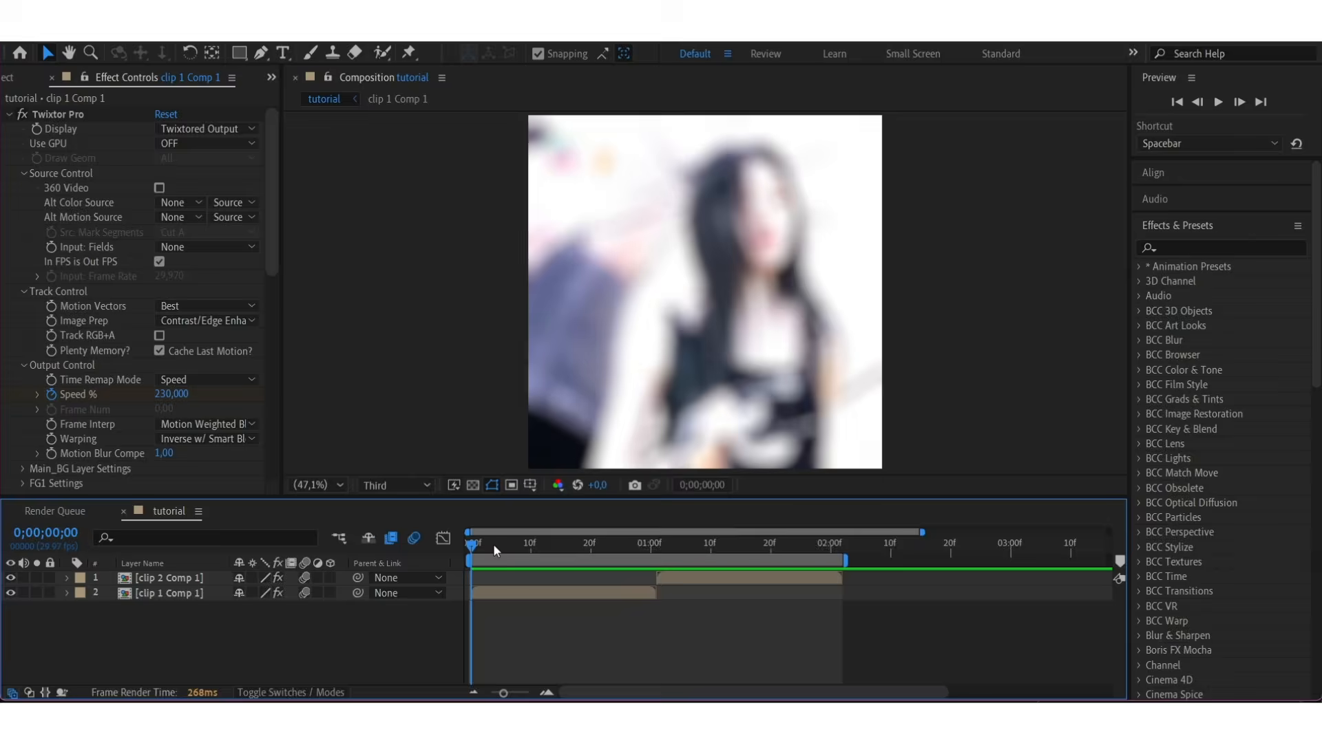
- Add an adjustment layer above both clips and place a layer marker at 0;00;01;01, where clip 2 begins
left_click_drag(493, 544, 621, 587)
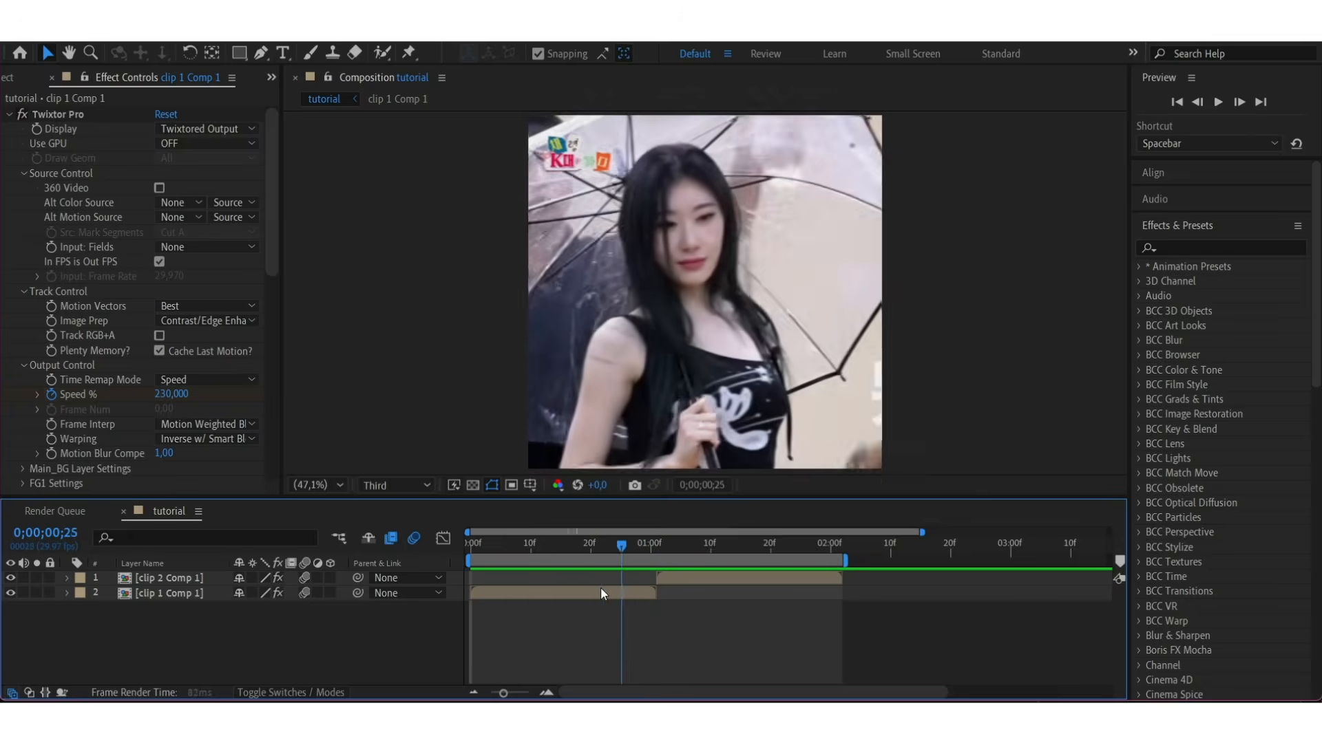
key("space")
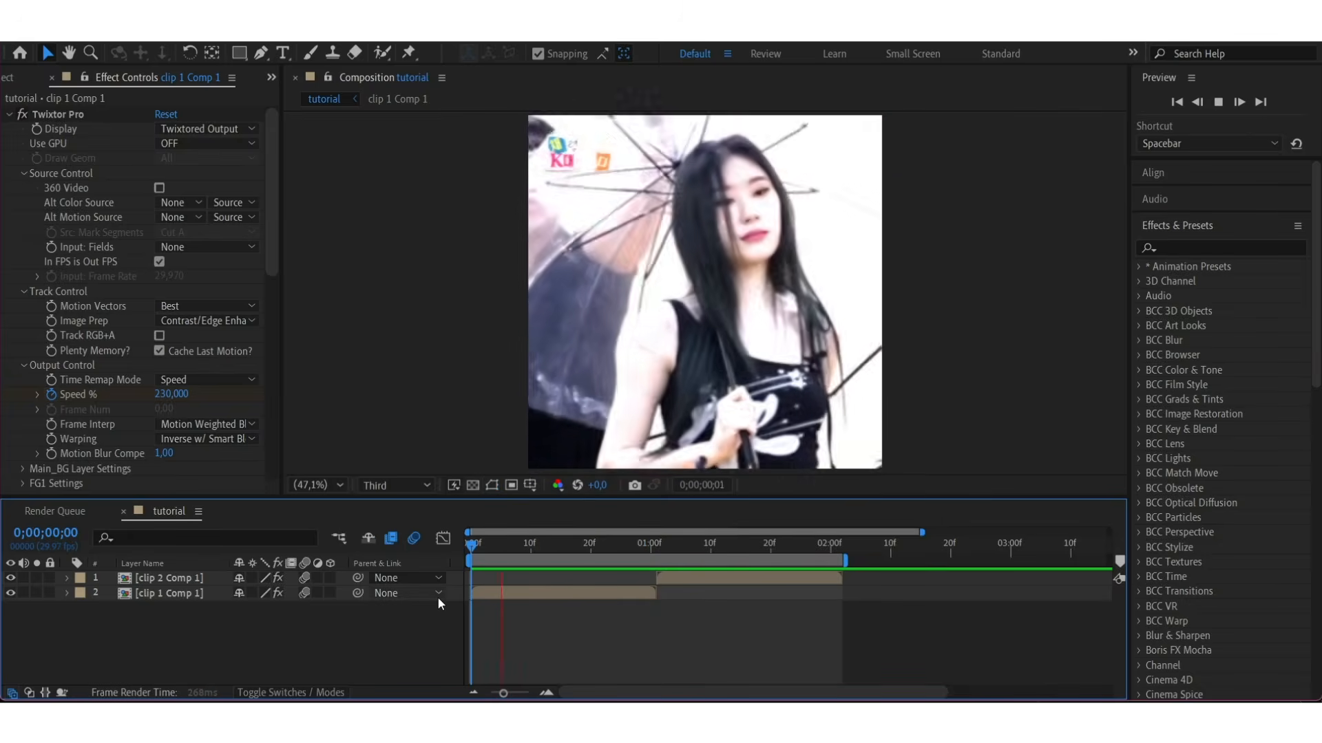
left_click_drag(523, 545, 609, 594)
left_click(668, 577)
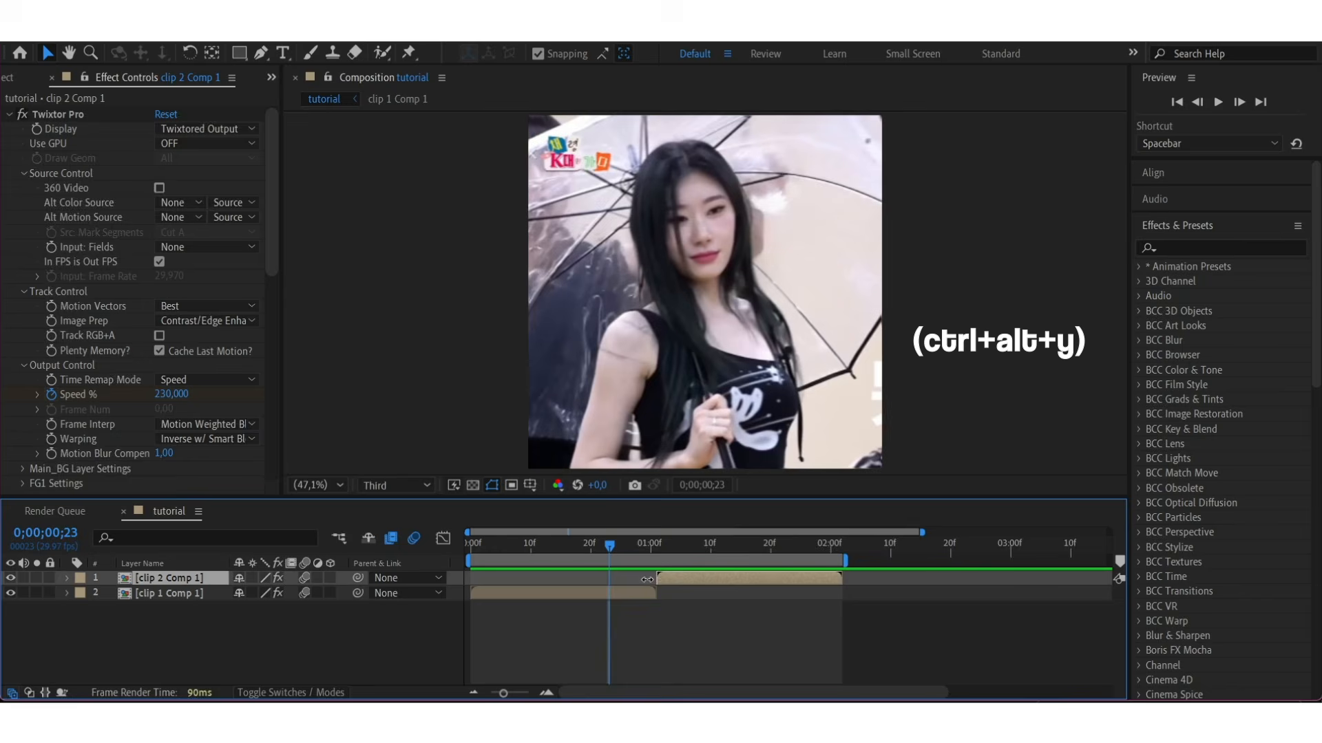
key("ctrl+alt+y")
left_click_drag(617, 548, 655, 603)
key("KP_Multiply")
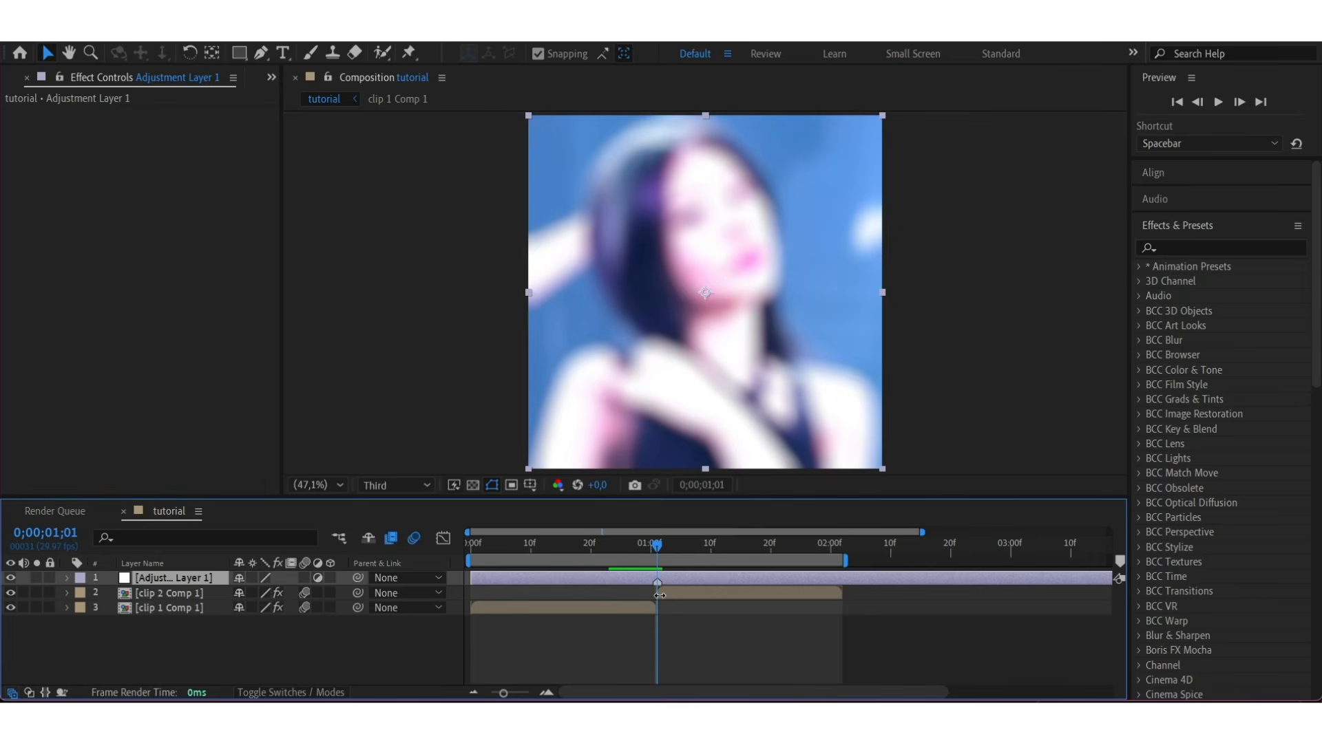
- Split the adjustment layer at 0;00;00;23 and delete the part before that frame
key("Page_Up")
key("Page_Up")
key("Page_Up")
key("Page_Up")
key("Page_Up")
key("Page_Up")
key("Page_Up")
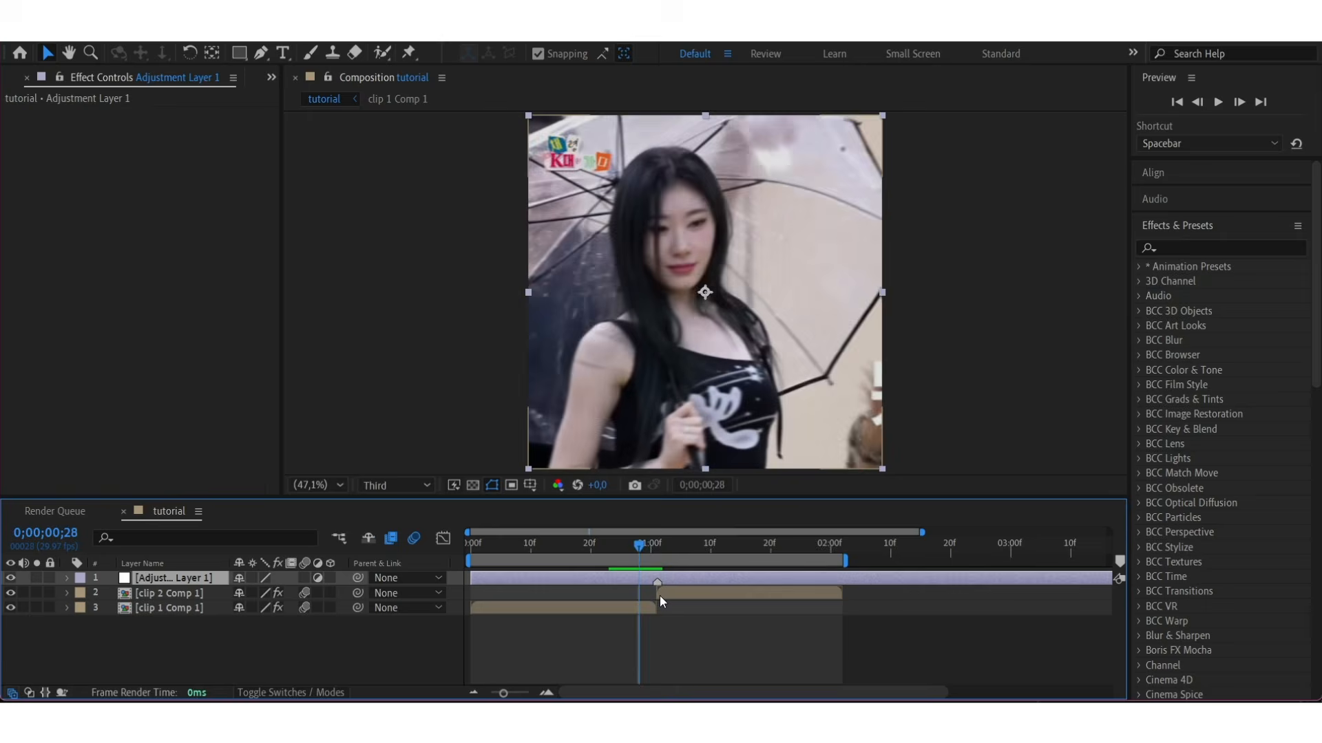
key("Page_Up")
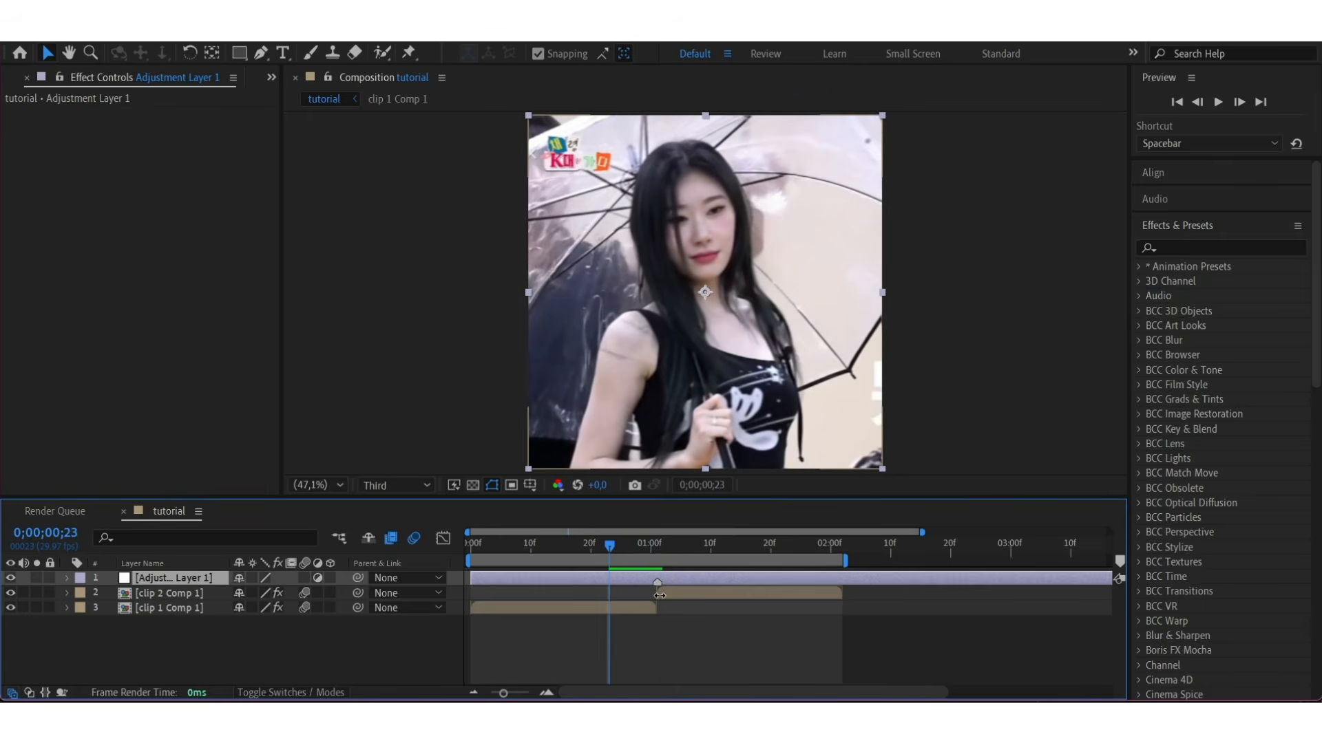
key("ctrl+shift+d")
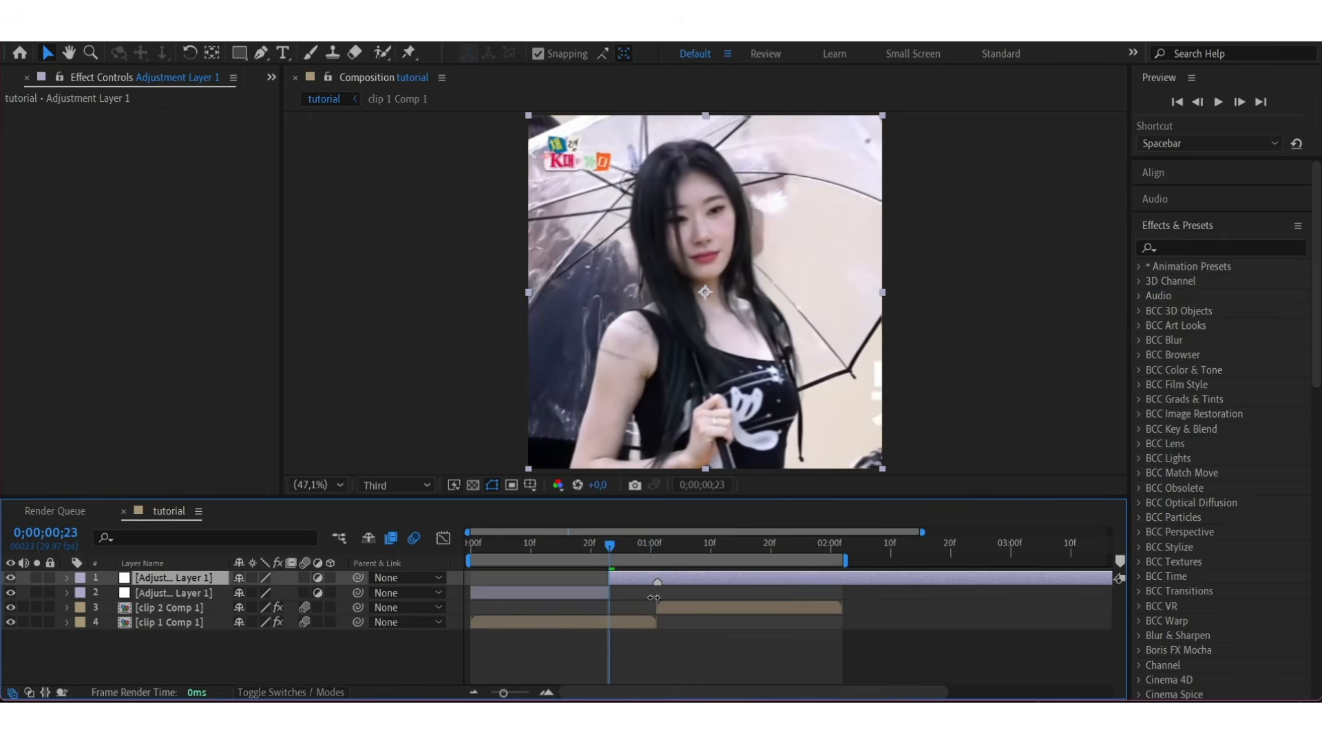
left_click(598, 593)
key("Delete")
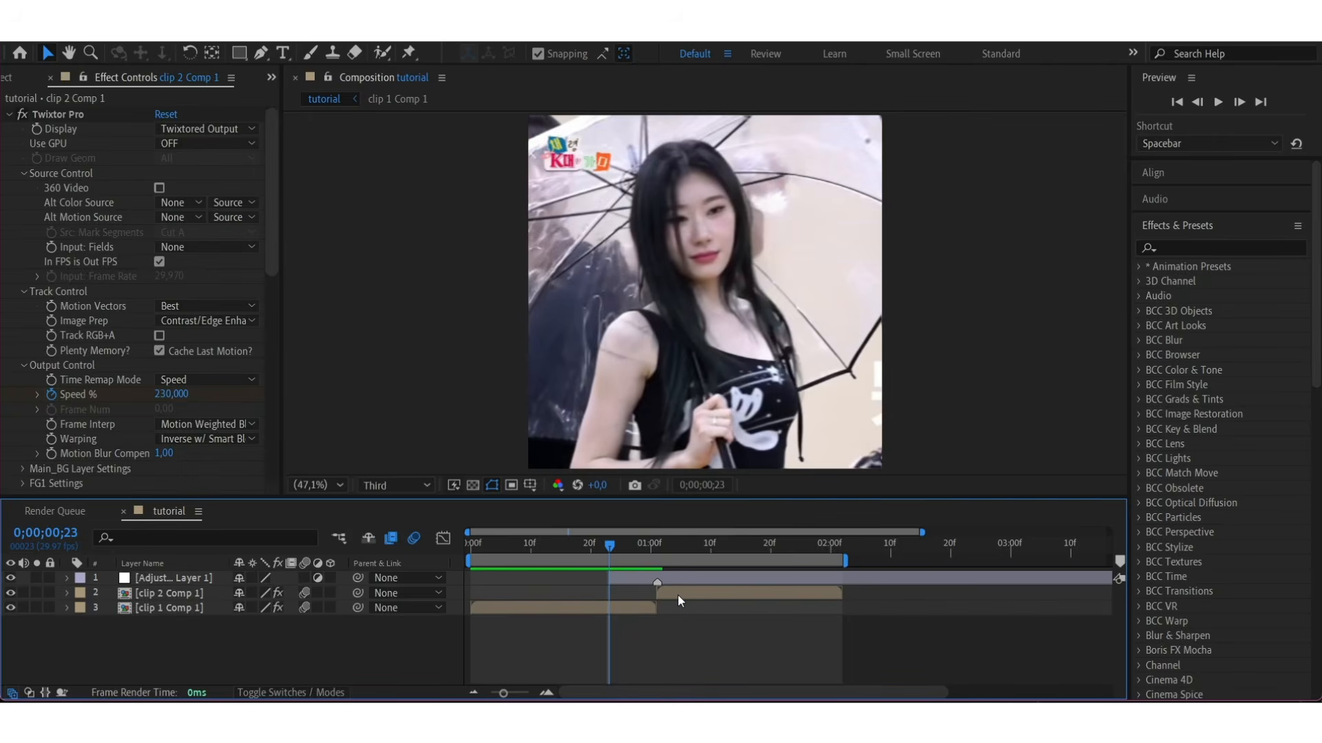
- Cut off the end of the adjustment layer so it stops at 0;00;01;12, and return to the marker at 0;00;01;01
left_click(677, 593)
key("i")
left_click(685, 584)
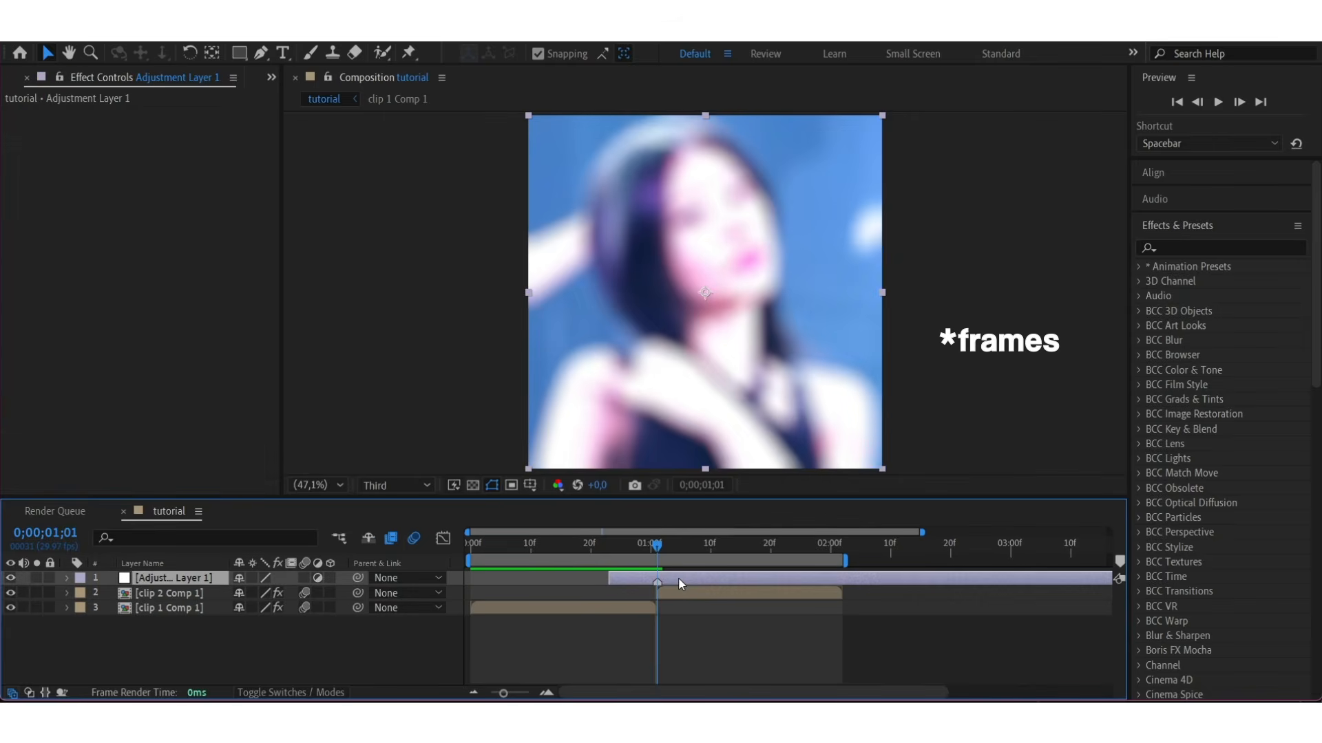
key("space")
key("space")
key("ctrl+shift+d")
key("Delete")
key("j")
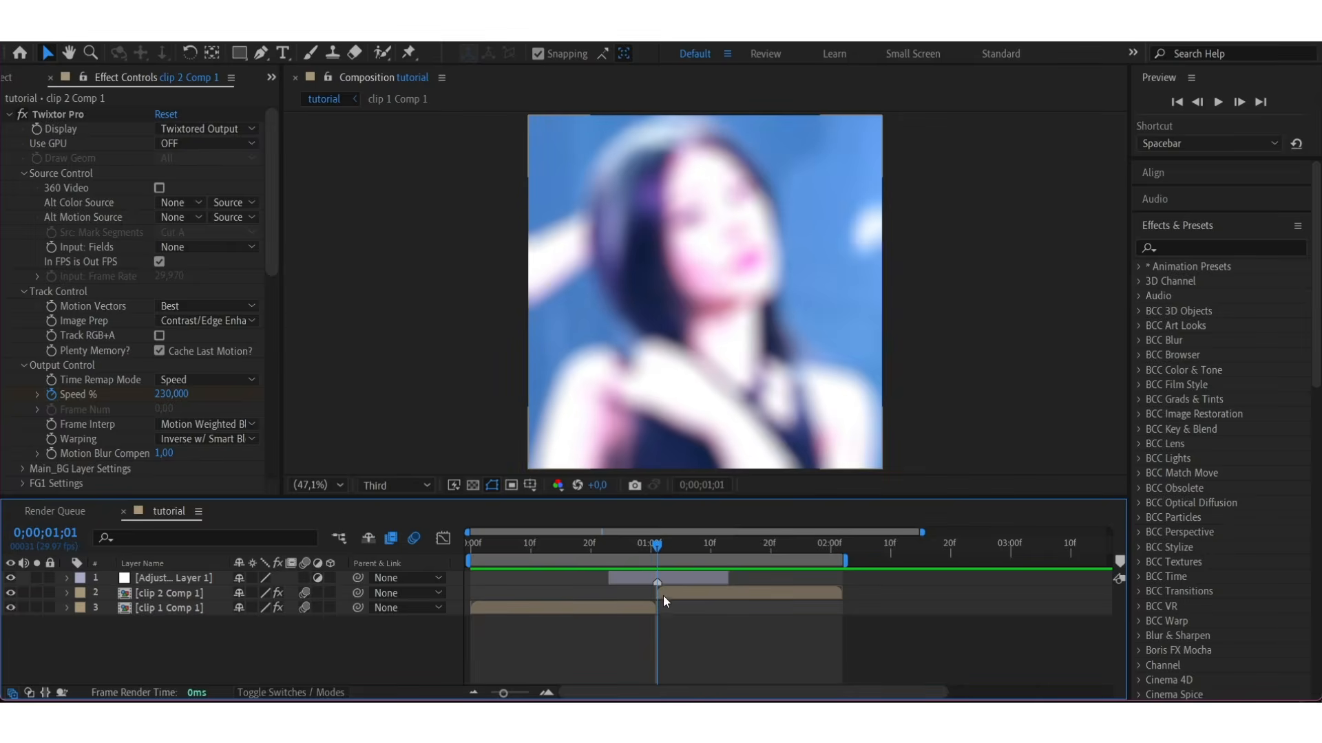
- Apply S_BlurMoCurves to the adjustment layer and set Wrap Y to Reflect
left_click(1201, 246)
type("blurm")
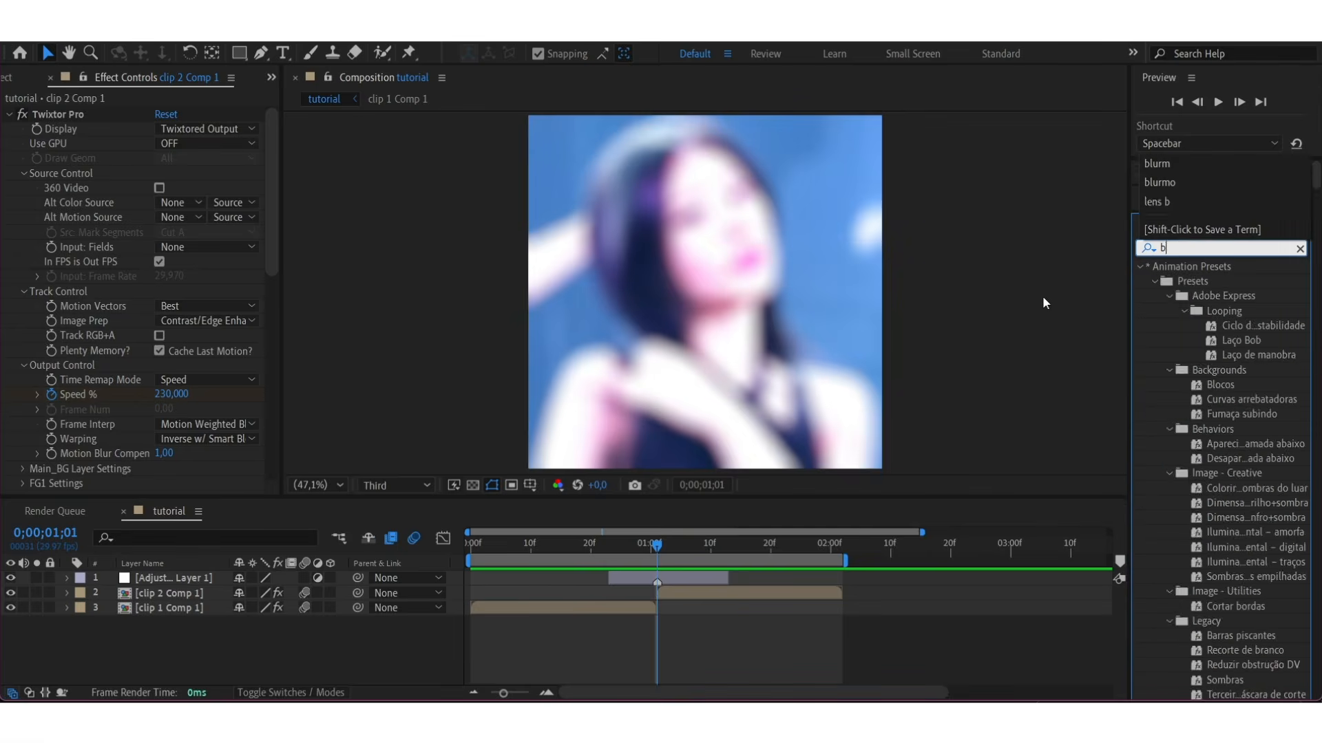
type("o")
left_click_drag(1229, 281, 701, 580)
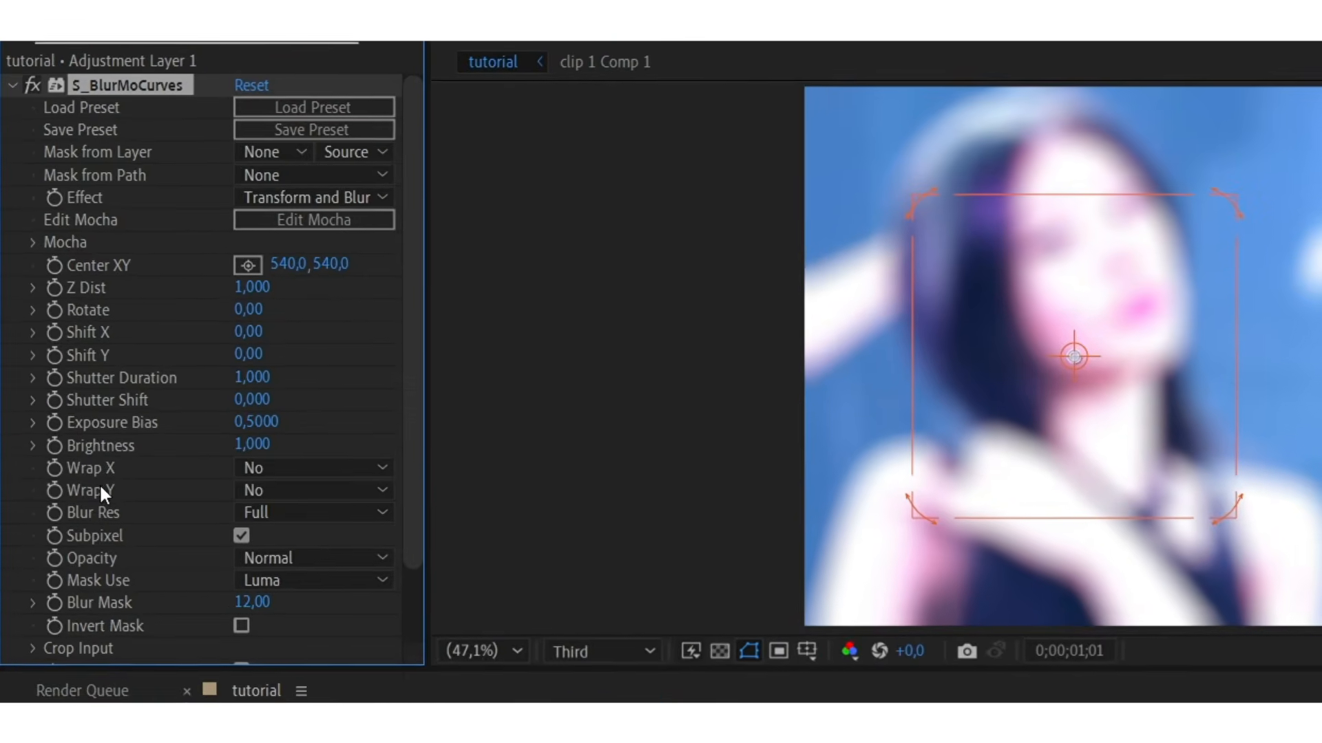
left_click(200, 428)
left_click(308, 576)
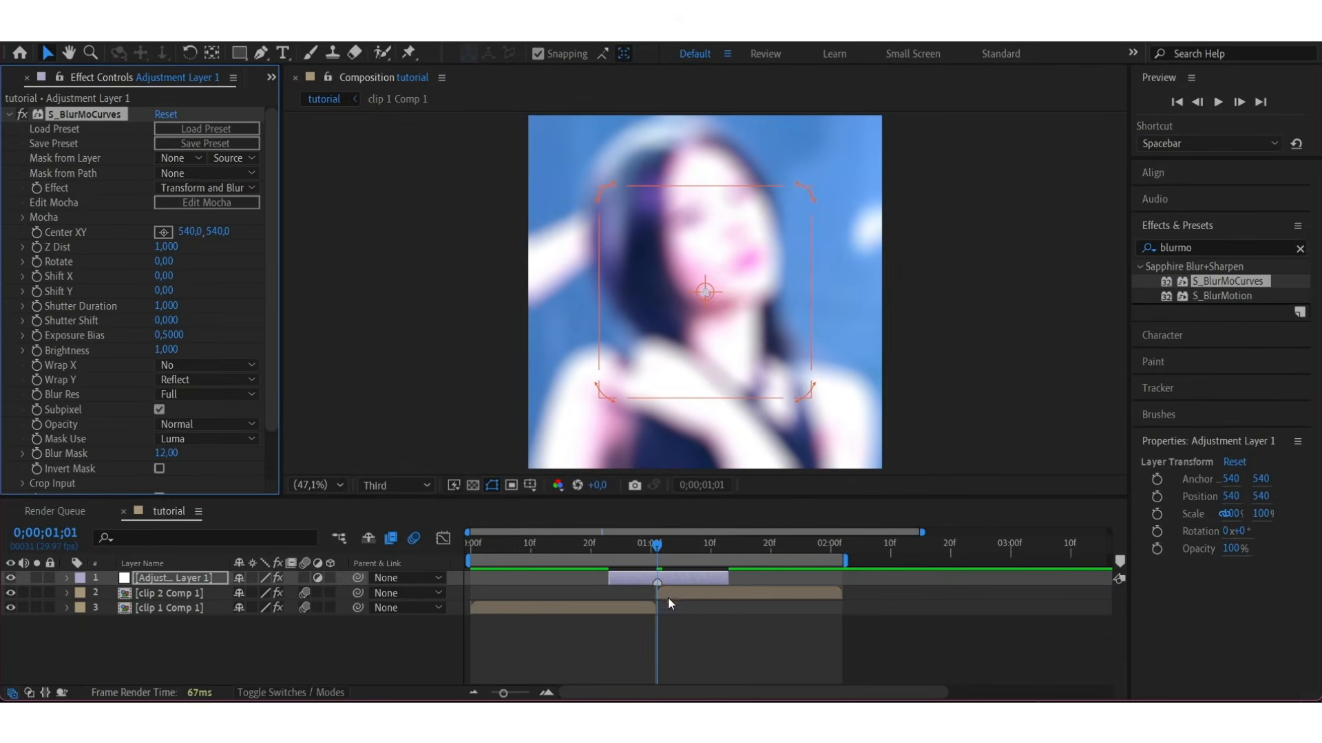
- Split the adjustment layer at 0;00;01;01 and keyframe the first part's Shift Y at 0 at 0;00;00;23
key("ctrl+shift+d")
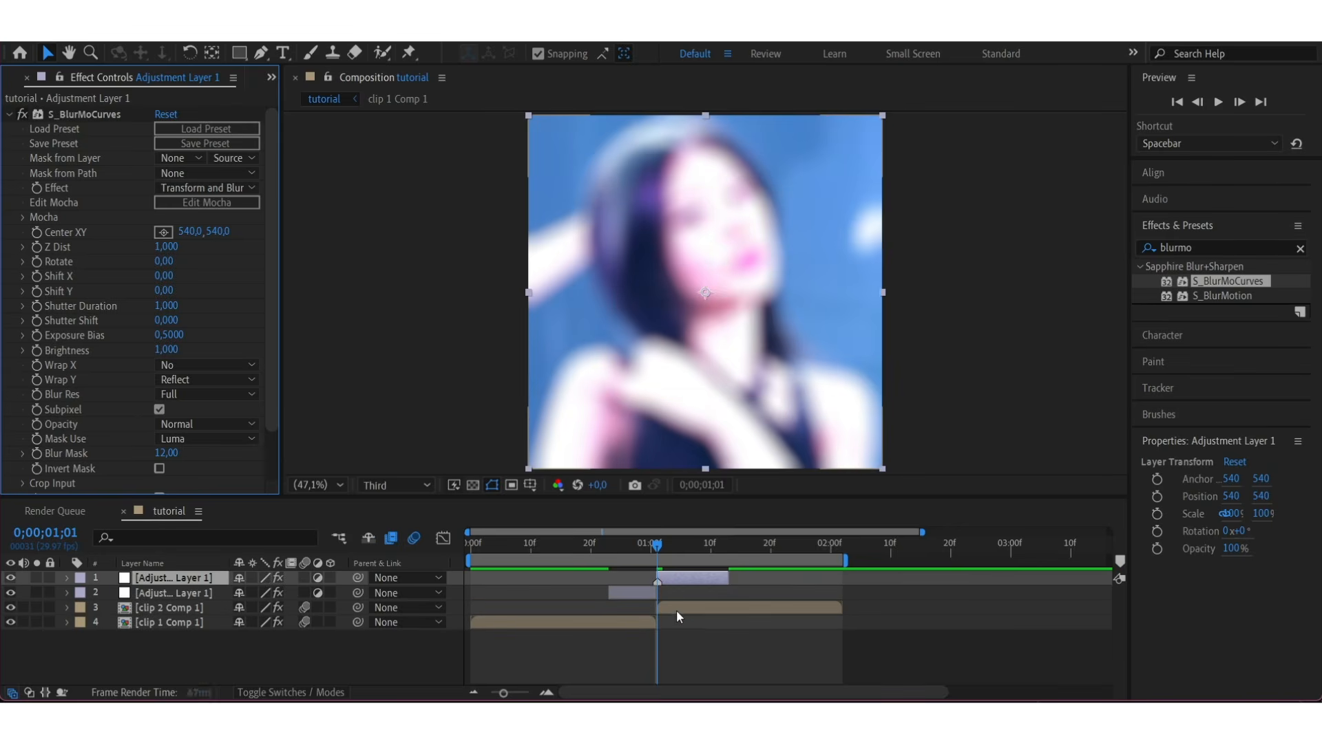
left_click(639, 596)
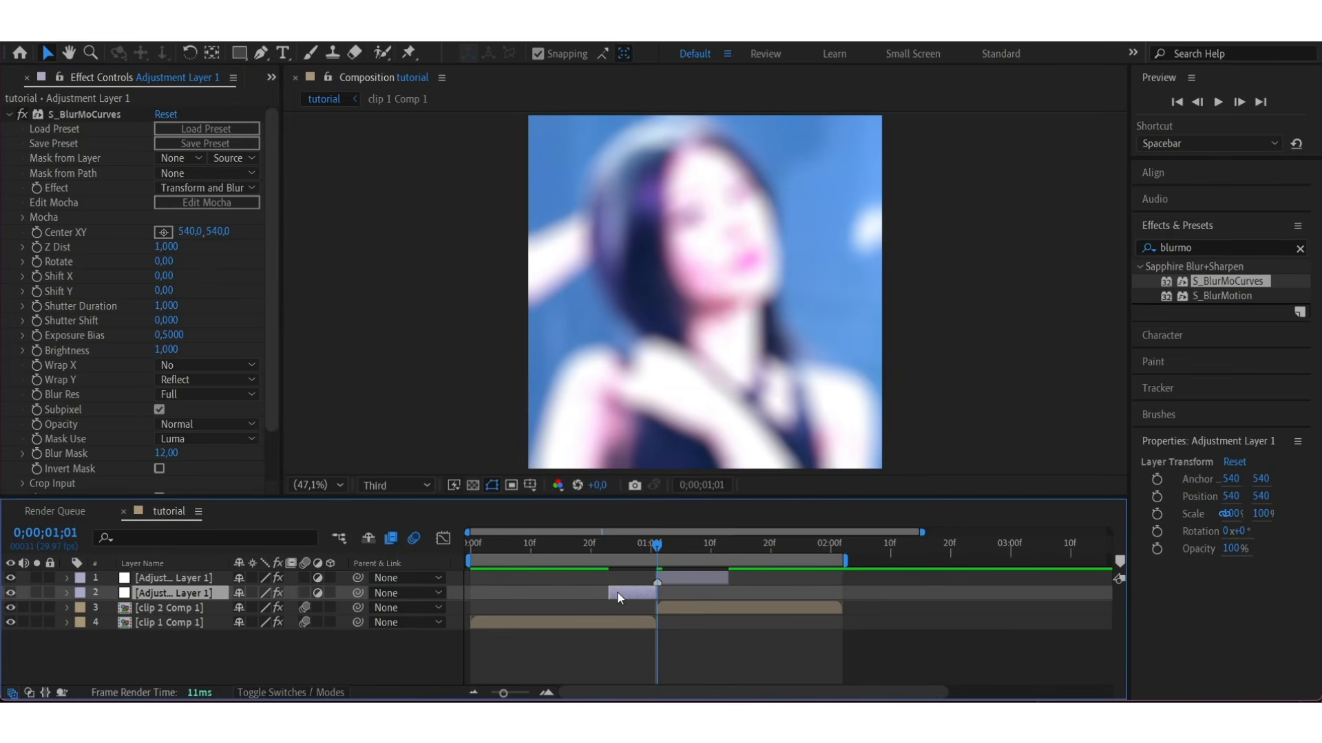
key("i")
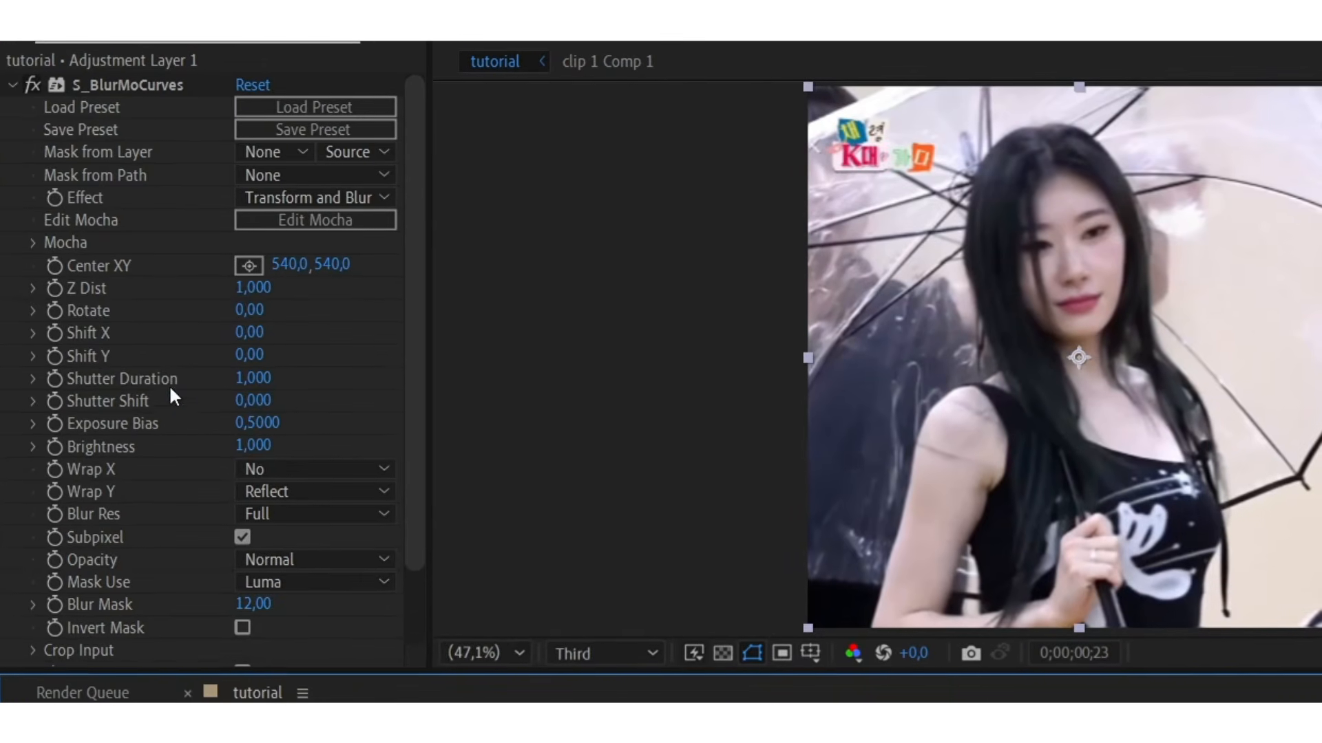
left_click(51, 359)
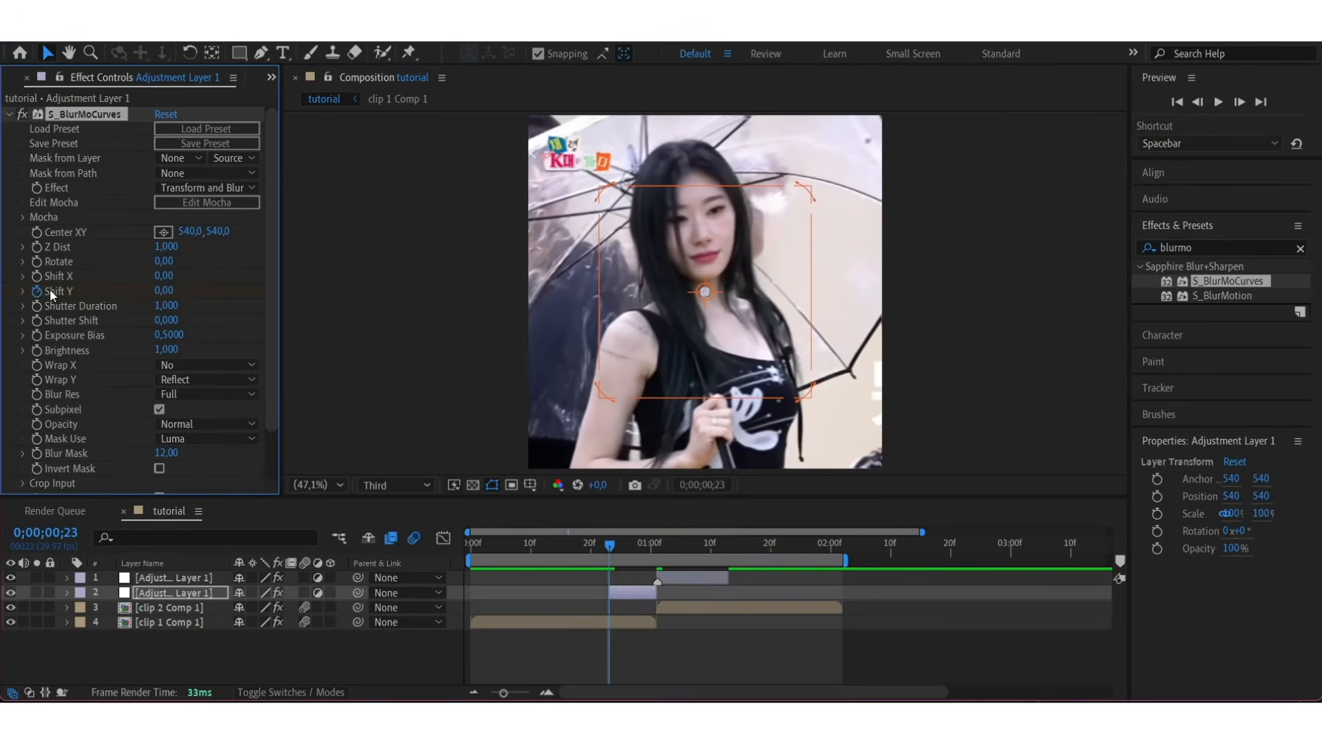
- Set Shift Y of the first adjustment part to -300 at its last frame, 0;00;01;00
key("space")
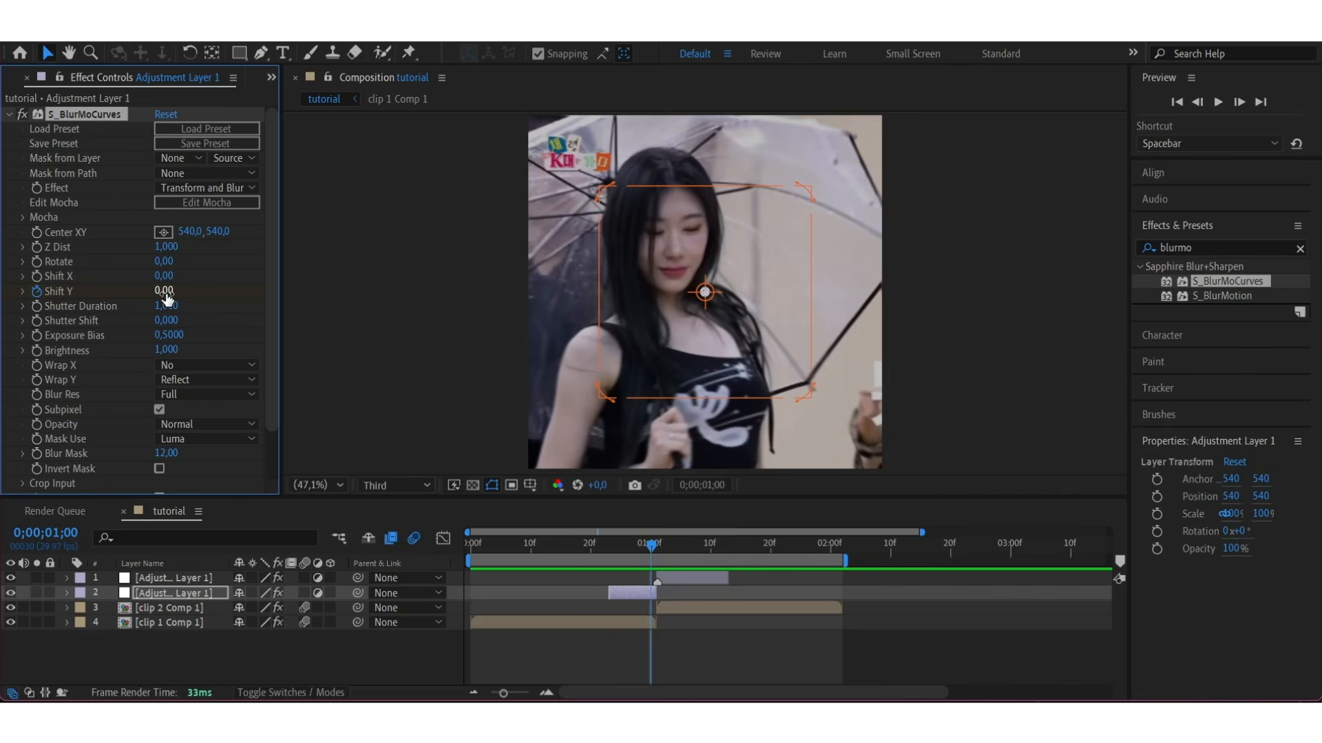
left_click(166, 292)
key("Return")
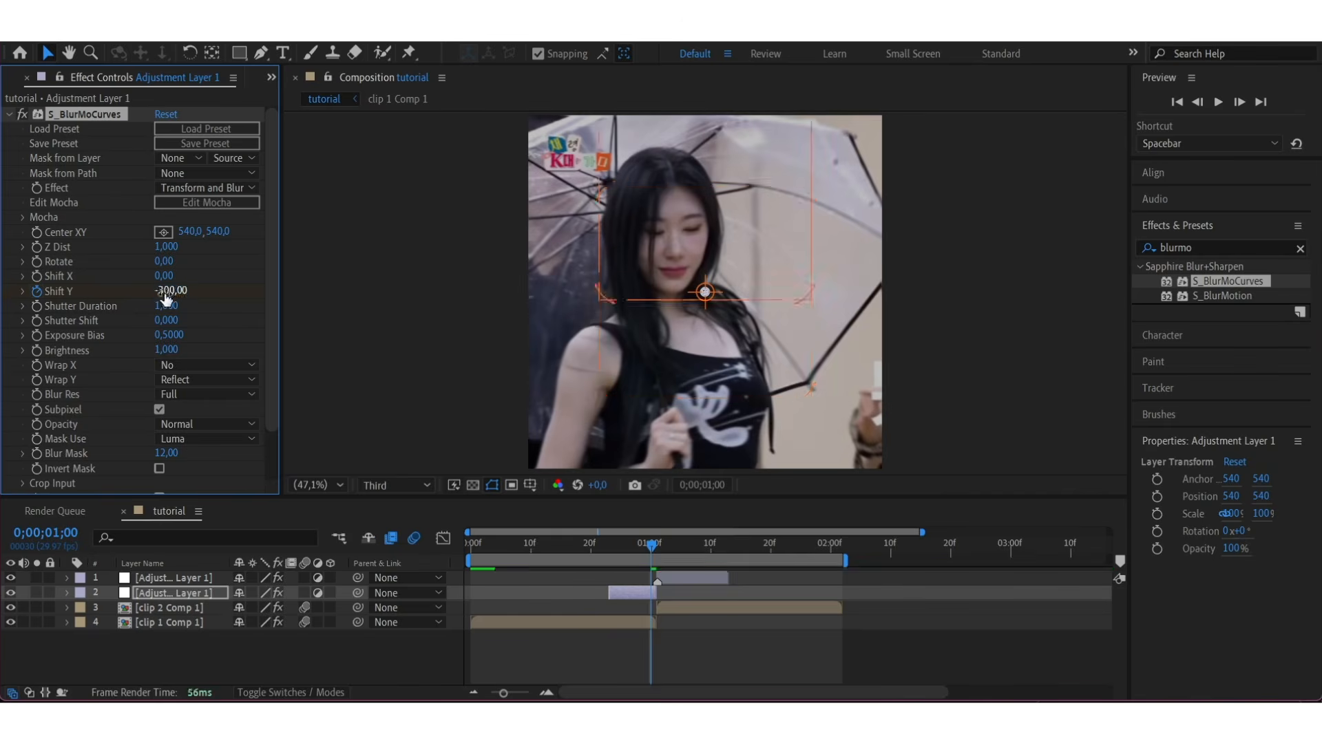
- Easy-ease both Shift Y keyframes of the first adjustment part and show their curve in the Graph Editor
key("u")
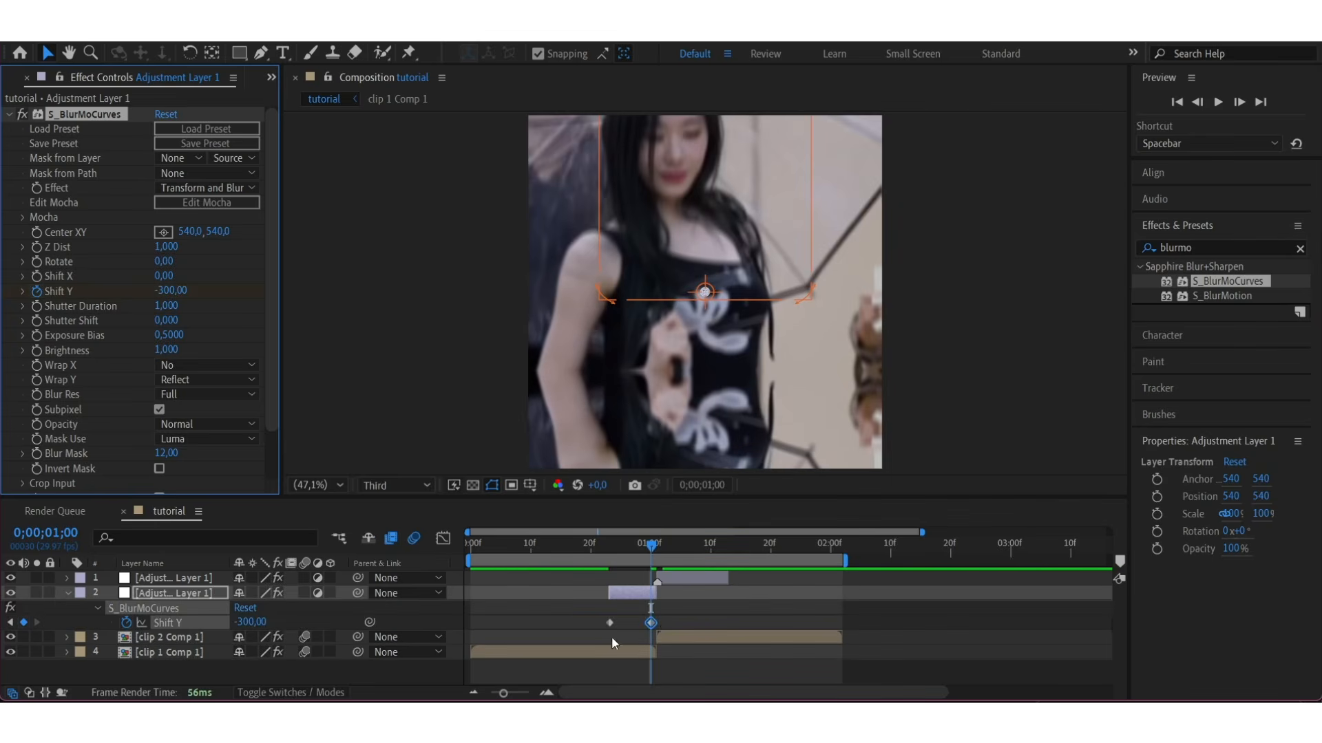
left_click_drag(685, 617, 596, 640)
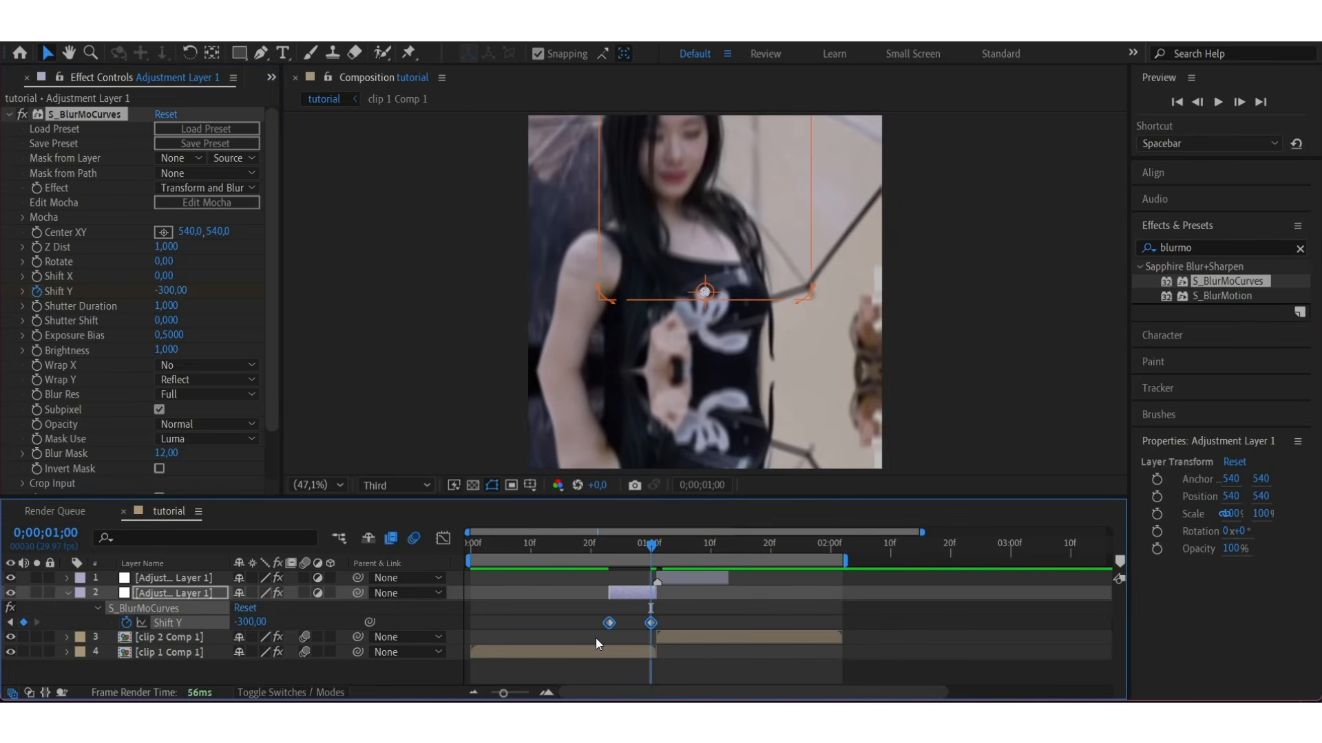
key("F9")
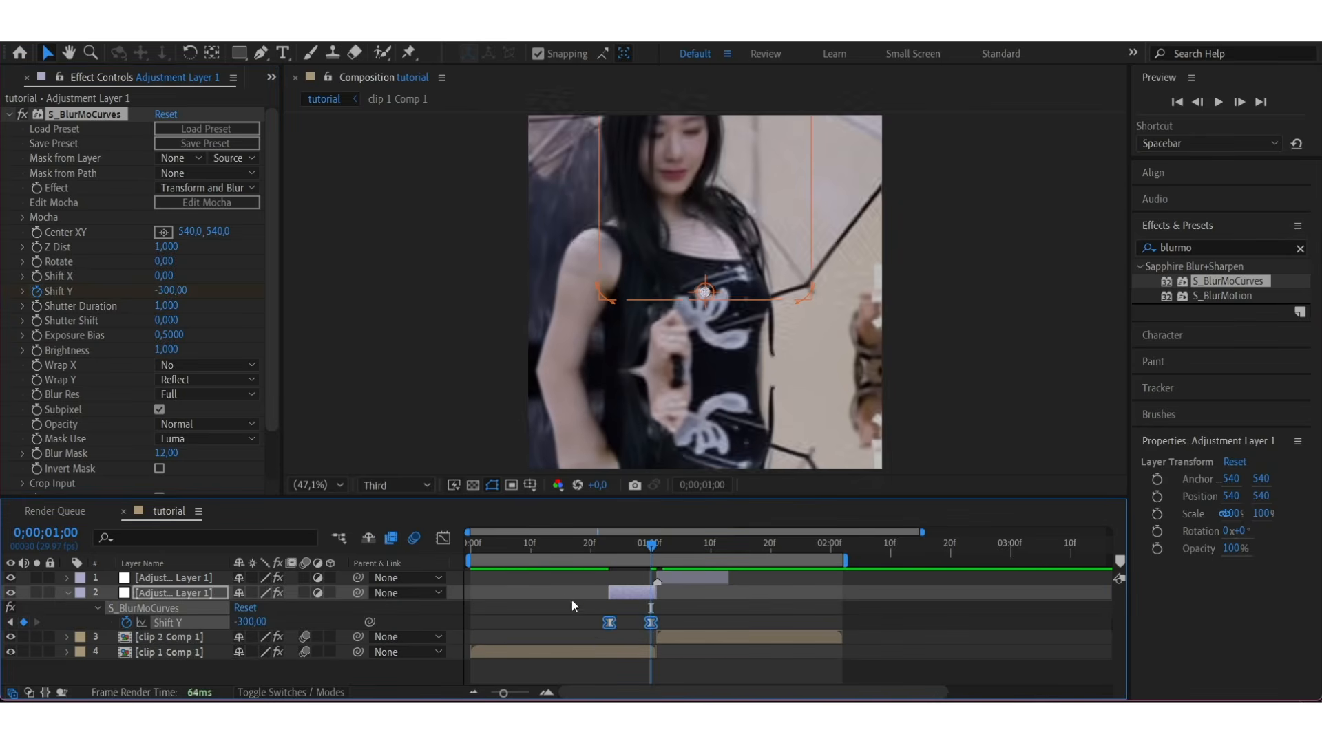
left_click(444, 539)
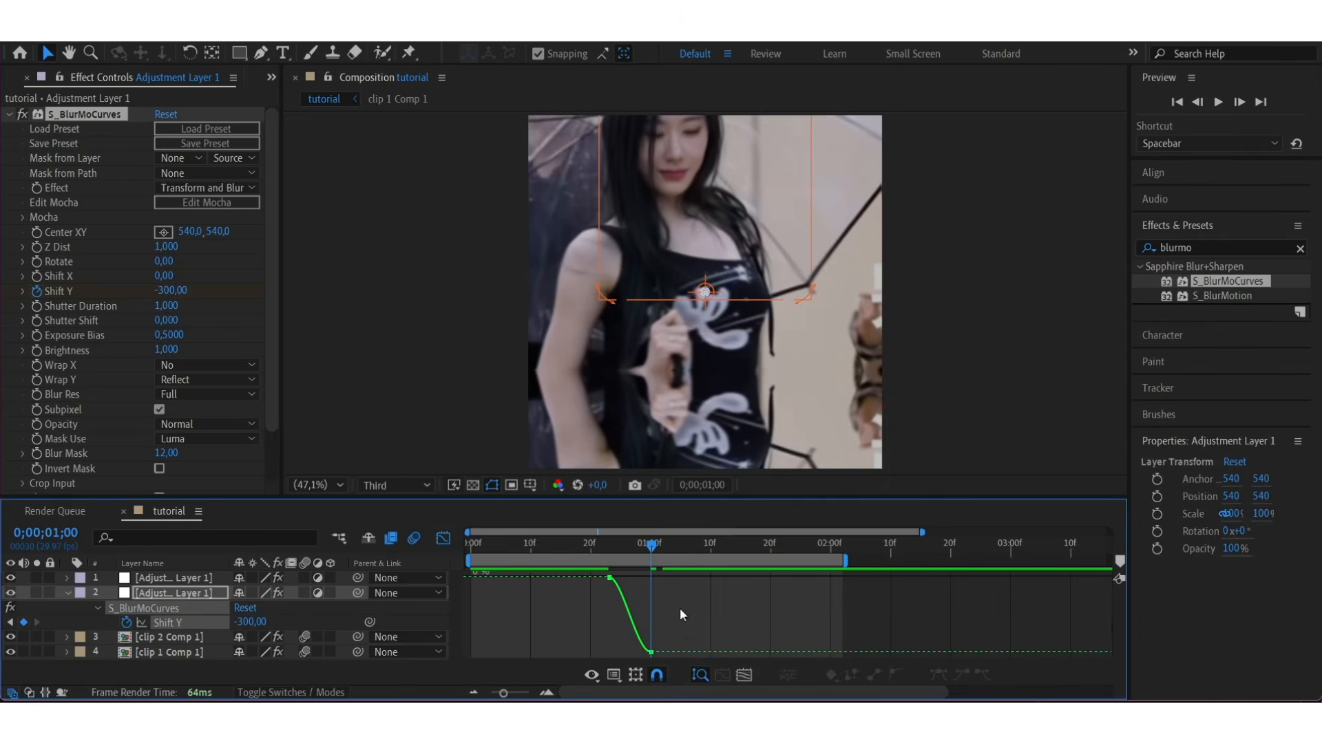
- Reshape the Shift Y curve so it steepens toward the clip change, and preview the vertical move
left_click(613, 675)
left_click(614, 675)
left_click_drag(637, 652, 639, 625)
left_click_drag(643, 573, 643, 568)
left_click(563, 550)
key("space")
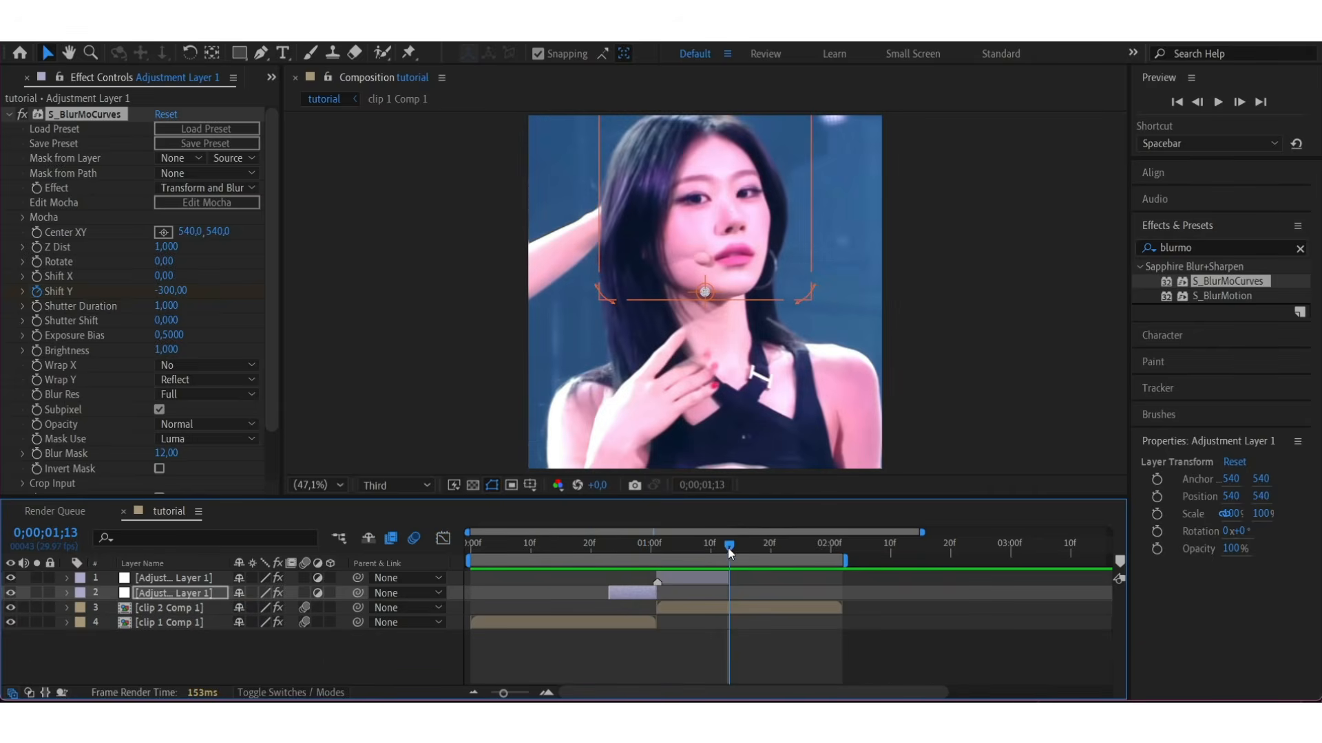
- Keyframe Shift Y at 0 on the last frame of the second adjustment part, 0;00;01;12
left_click_drag(728, 548, 660, 584)
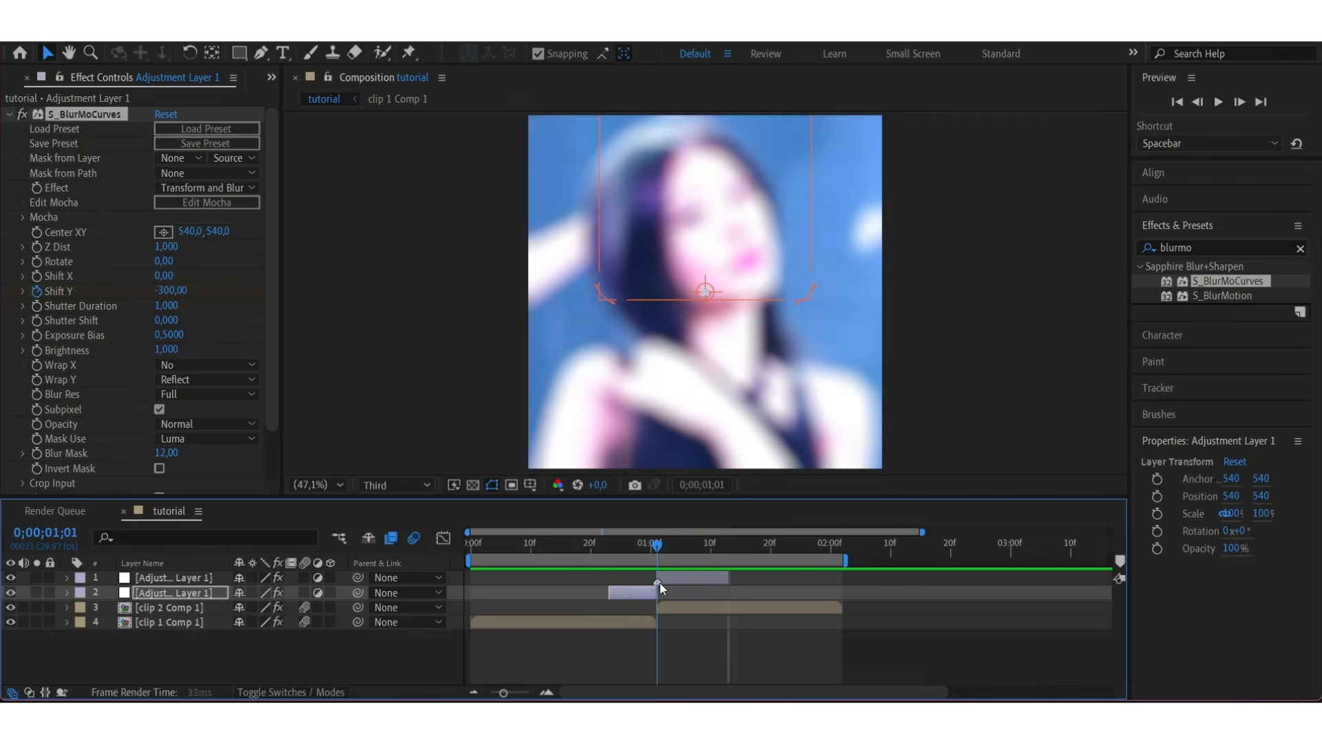
left_click(678, 581)
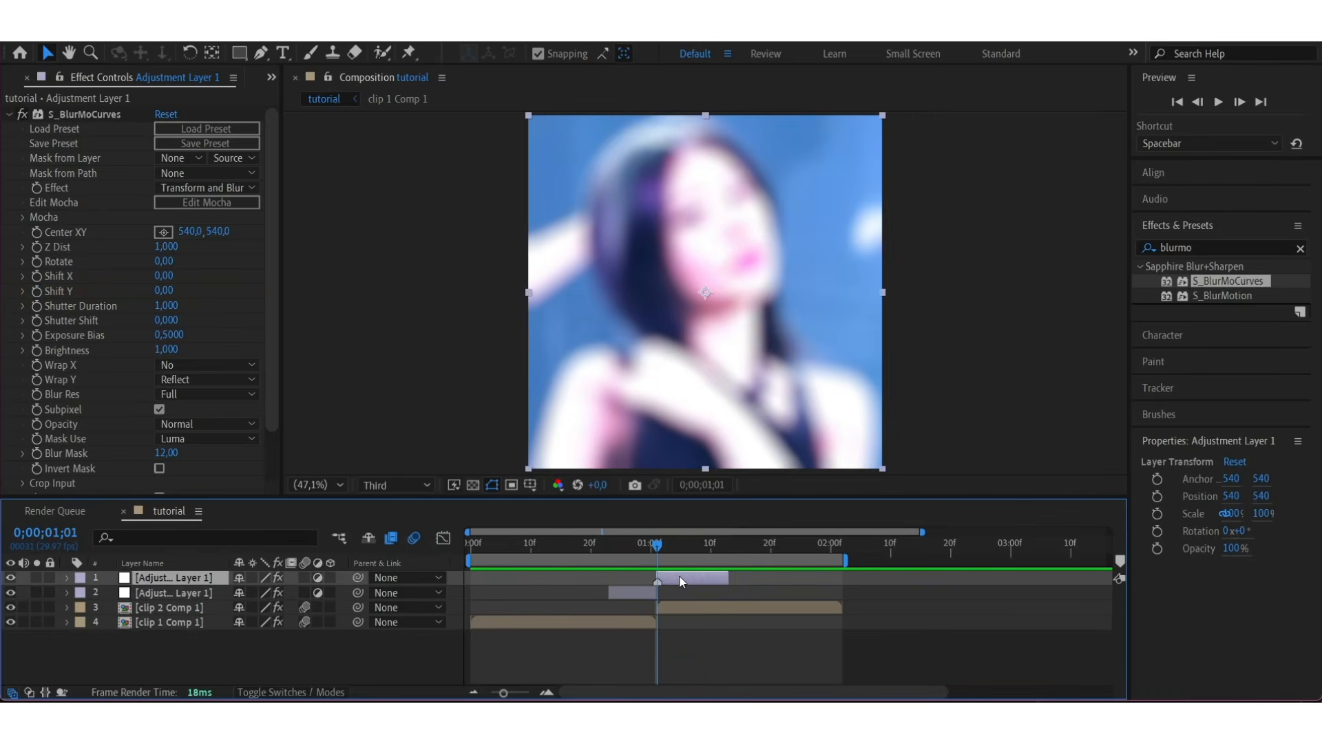
key("o")
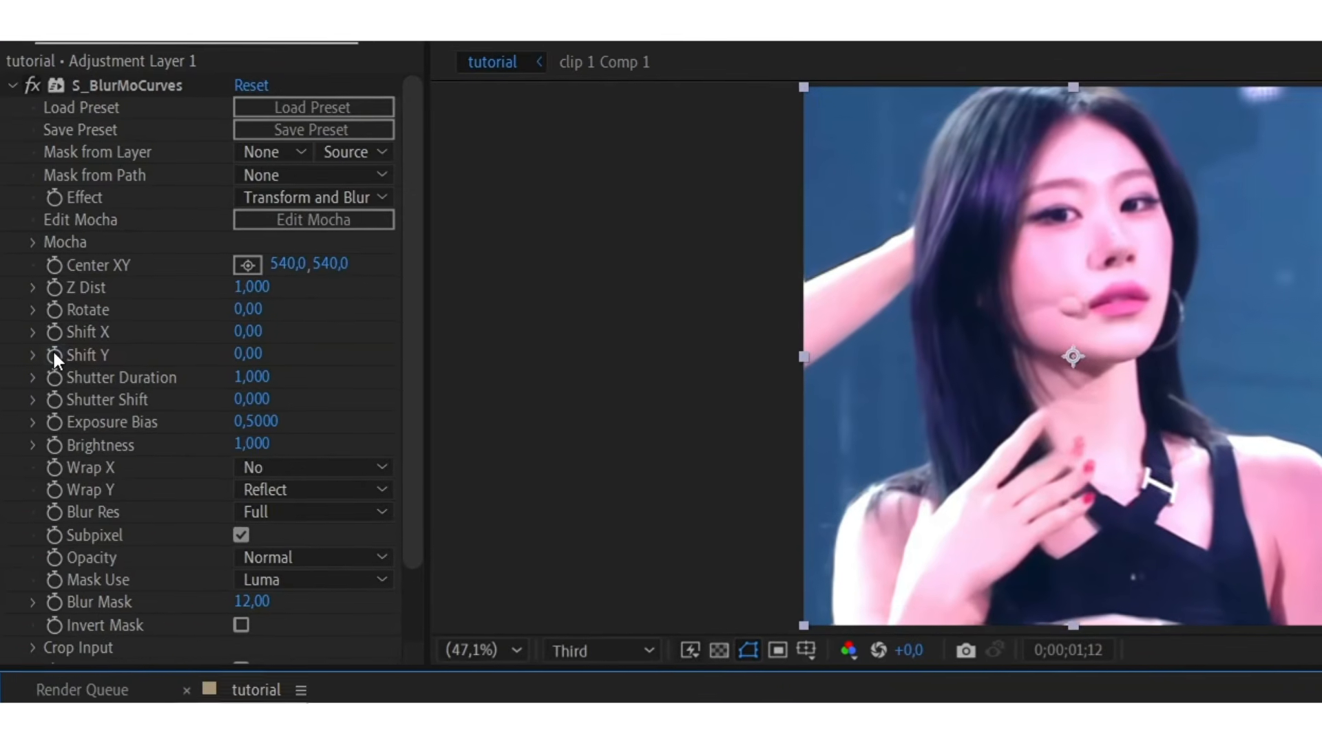
left_click(54, 357)
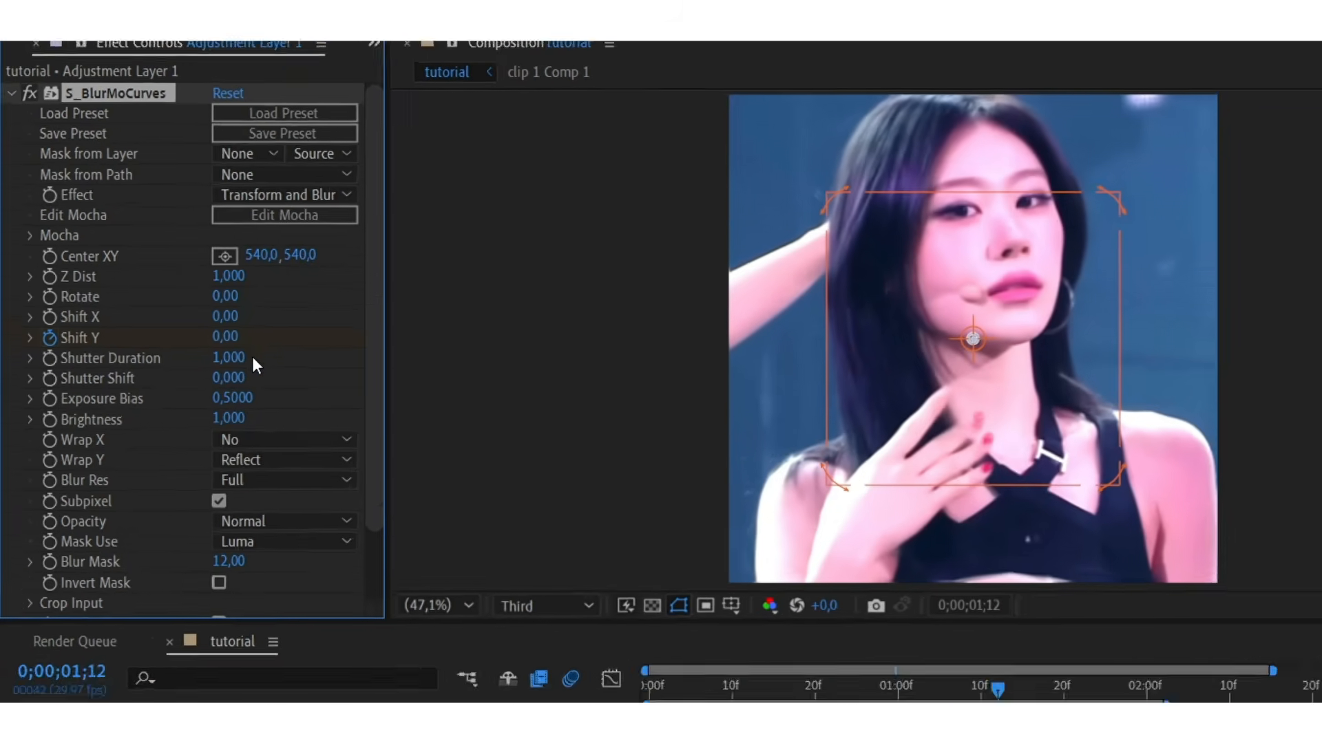
- Set Shift Y of the second adjustment part to 400 at its first frame, 0;00;01;01
key("i")
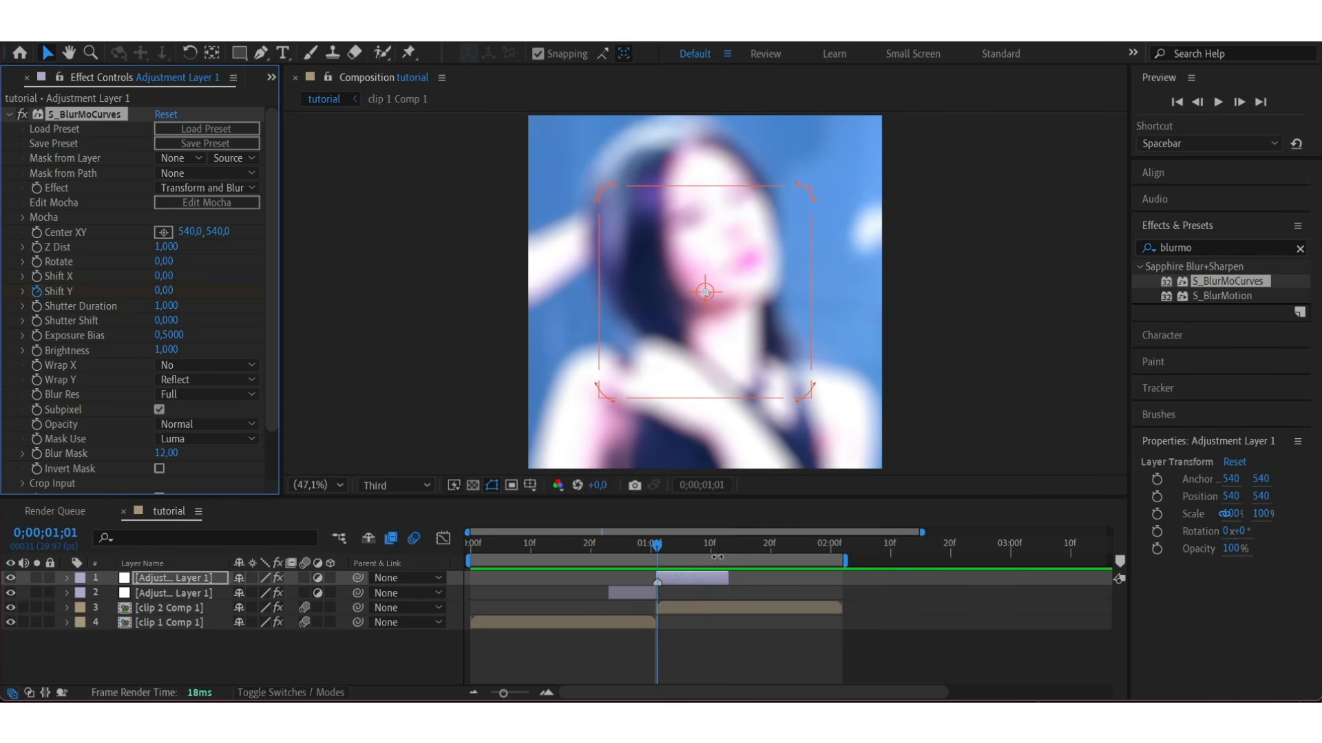
left_click(651, 592)
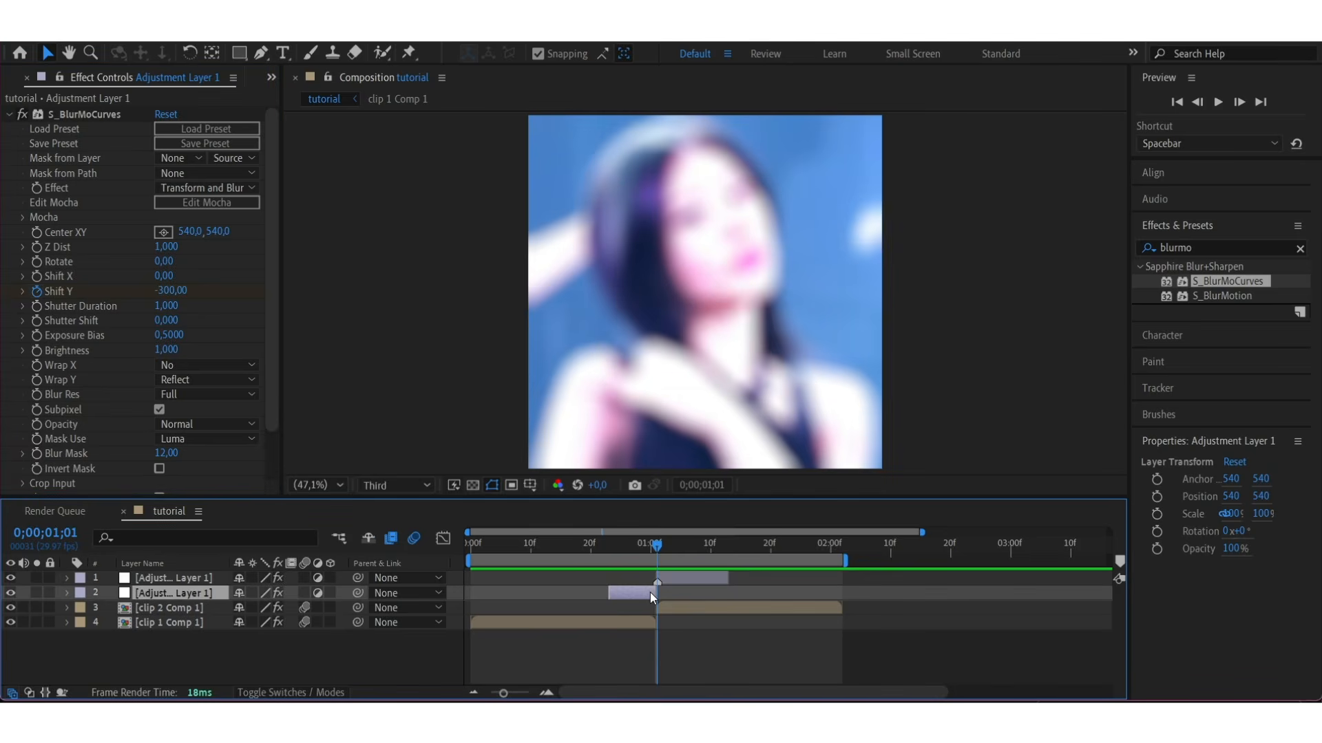
left_click(675, 580)
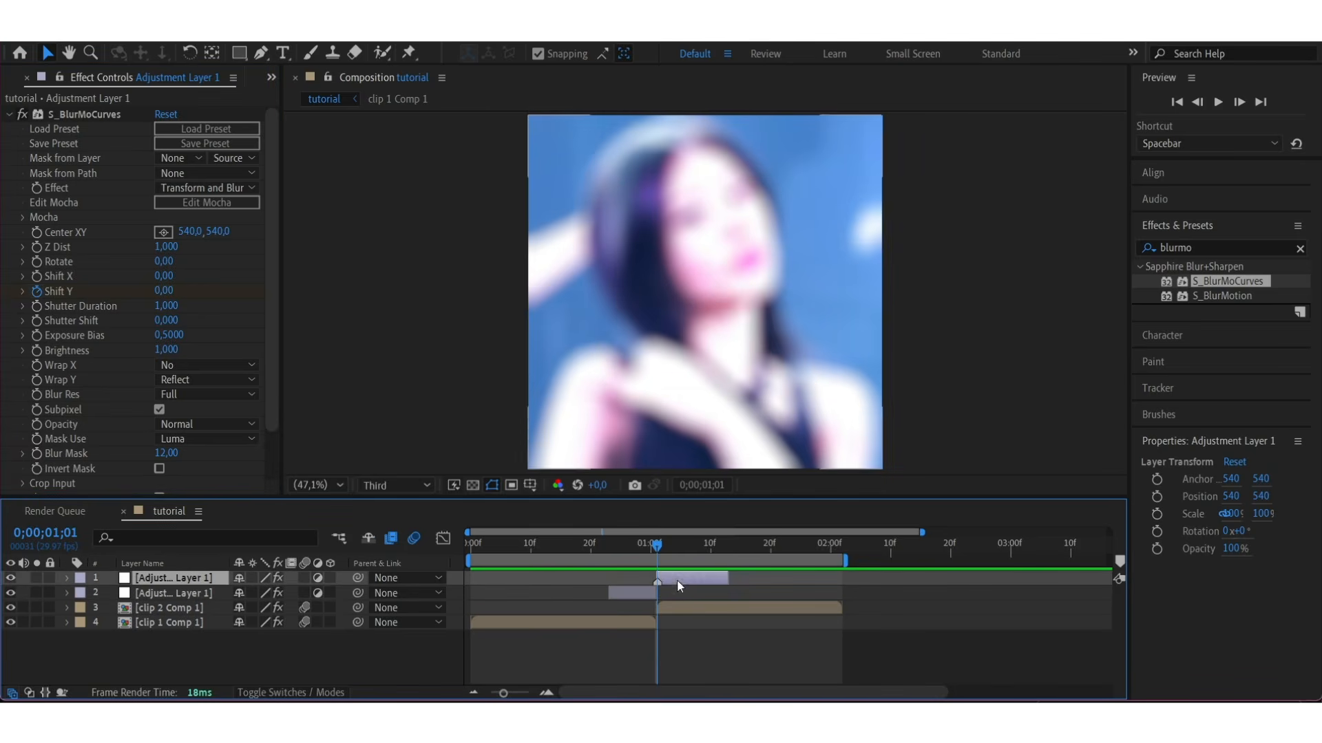
left_click(166, 290)
type("400")
key("Return")
- Easy-ease both Shift Y keyframes of the second adjustment part and show their curve in the Graph Editor
key("u")
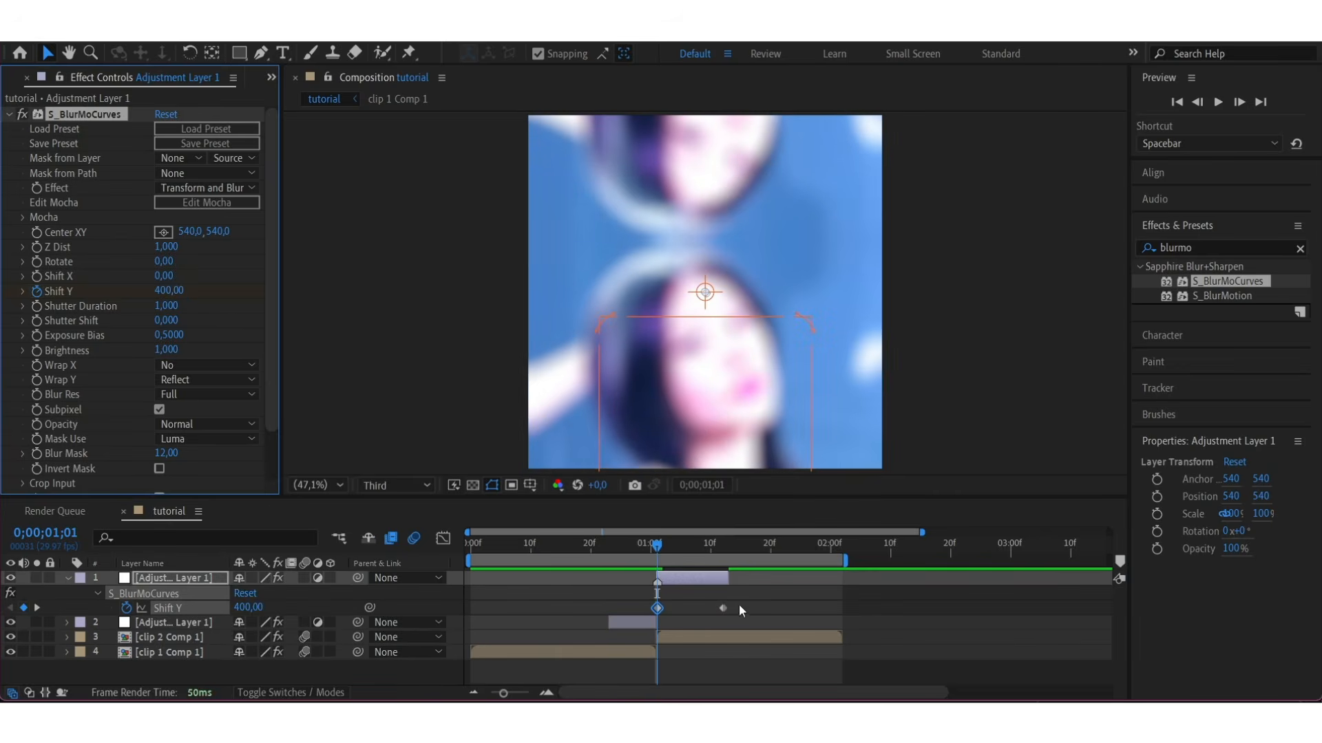
left_click_drag(746, 596, 643, 622)
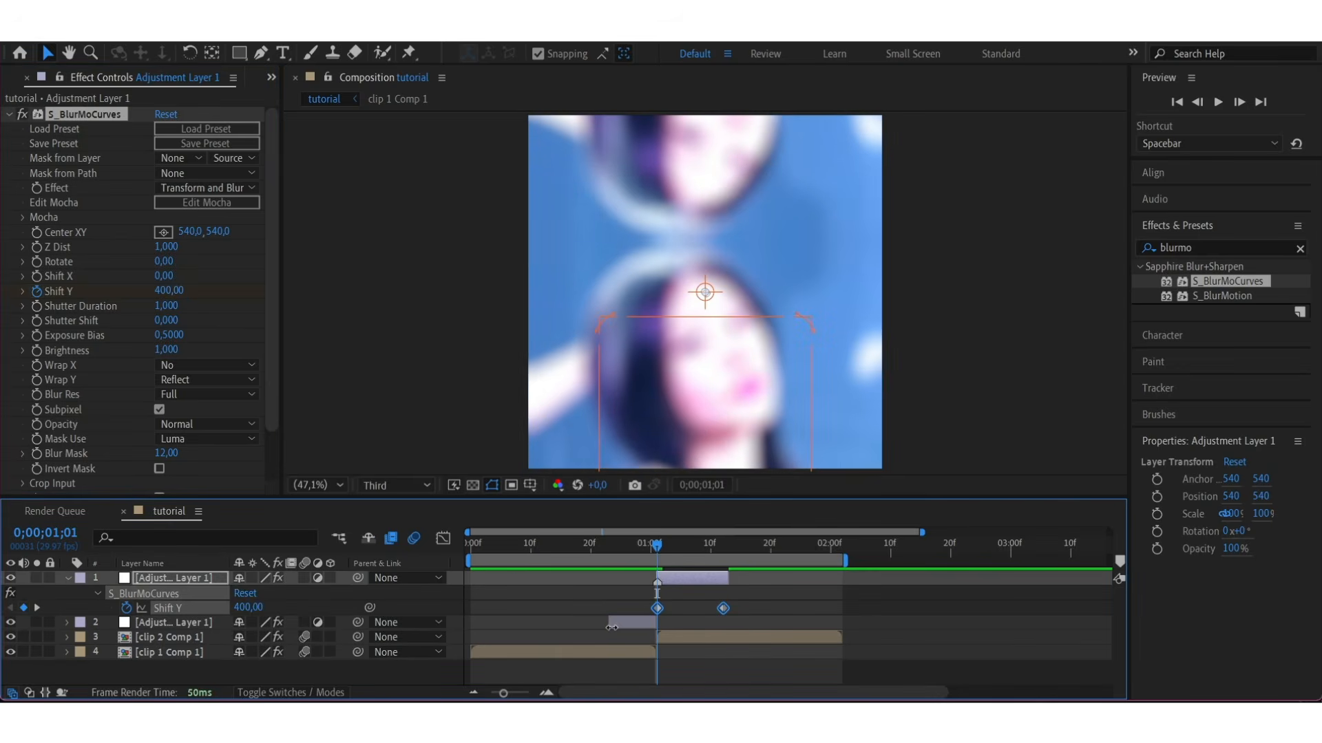
key("F9")
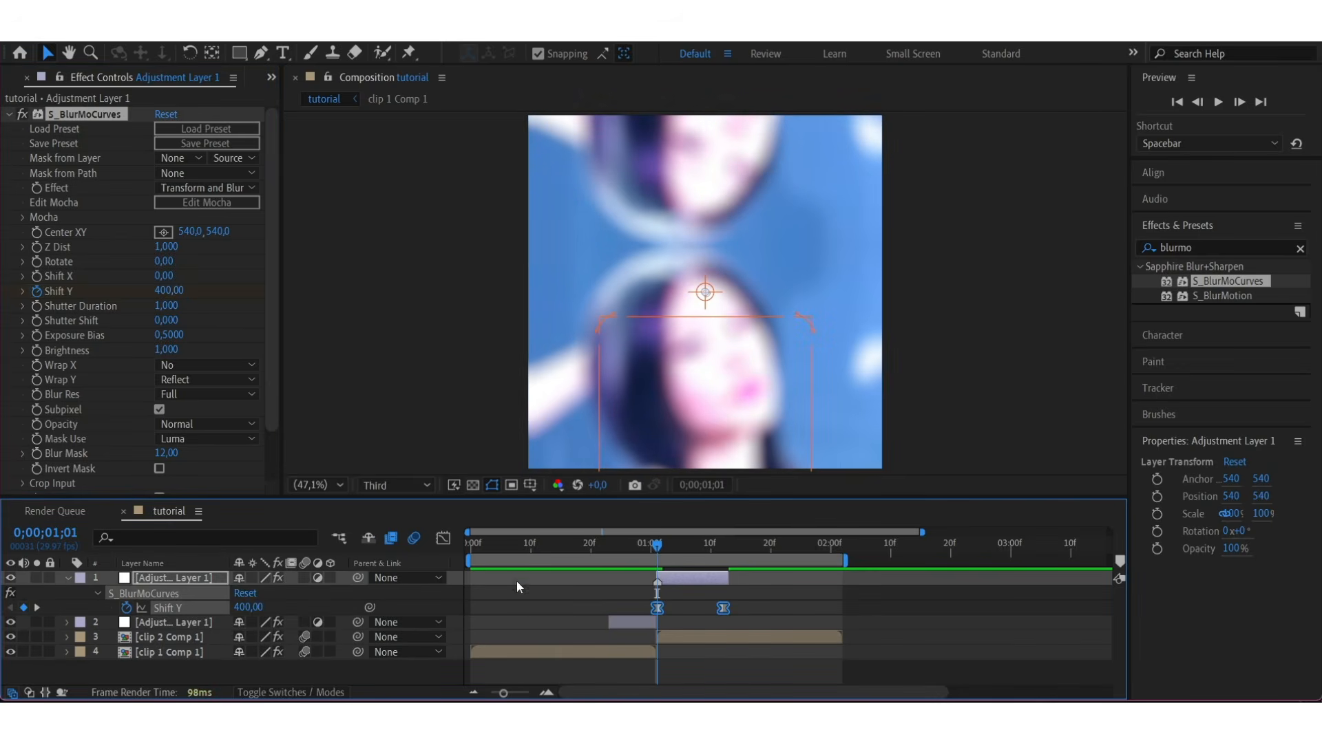
left_click(440, 541)
- Reshape the second part's Shift Y curve so it drops steeply after the clip change and eases out, preview it, and close the Graph Editor
left_click_drag(678, 577, 671, 651)
key("space")
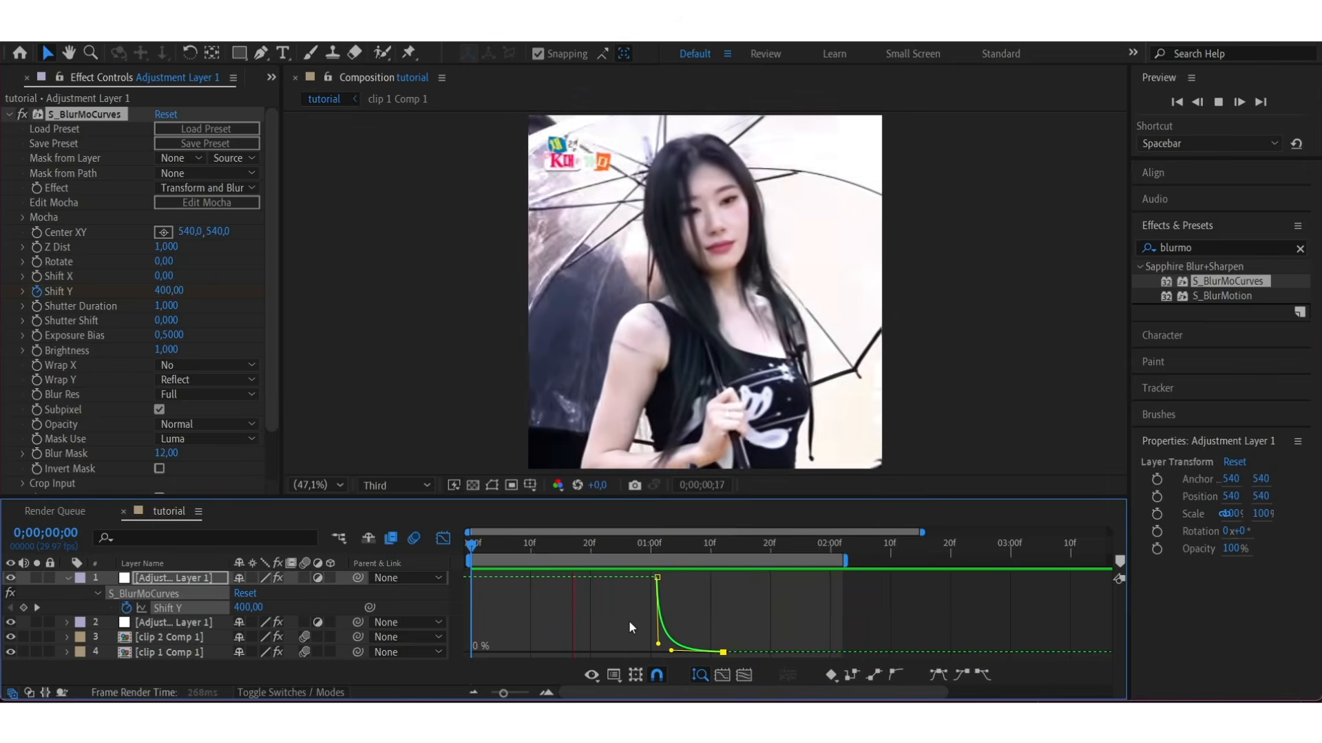
left_click(497, 547)
key("space")
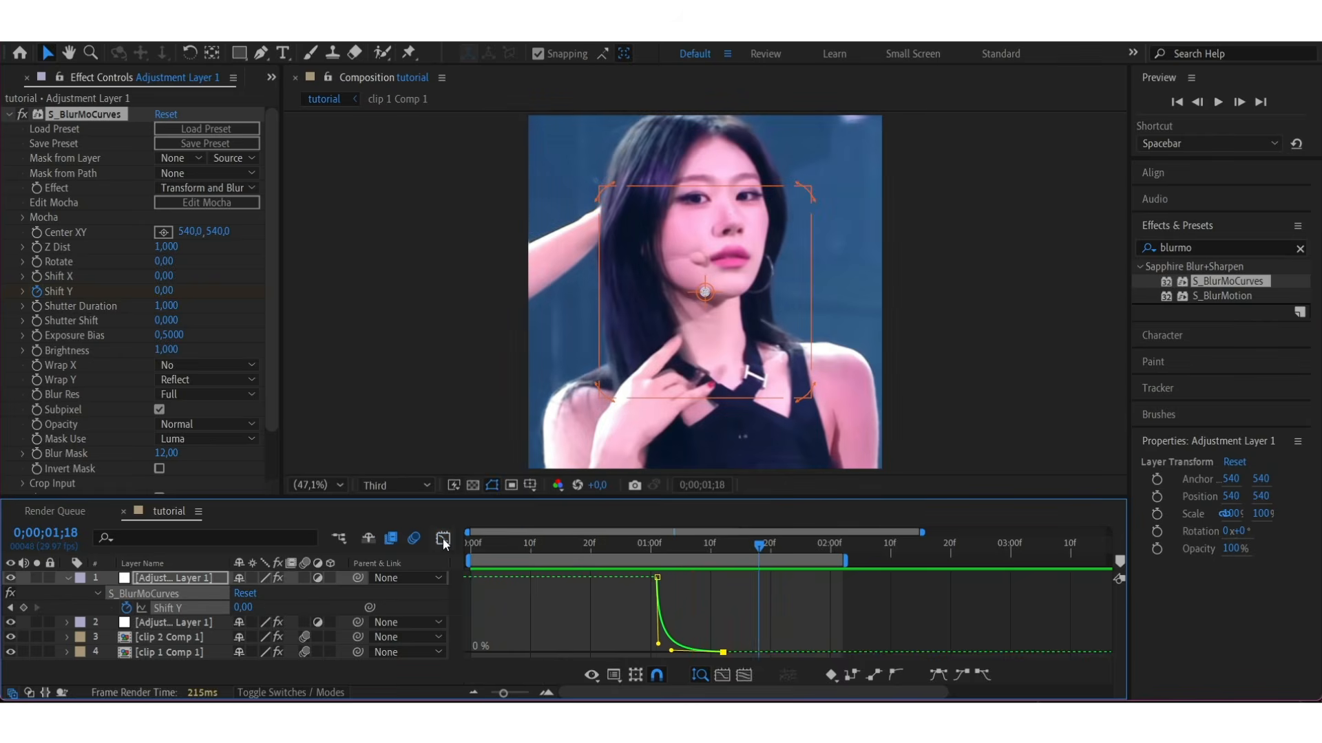
left_click(443, 539)
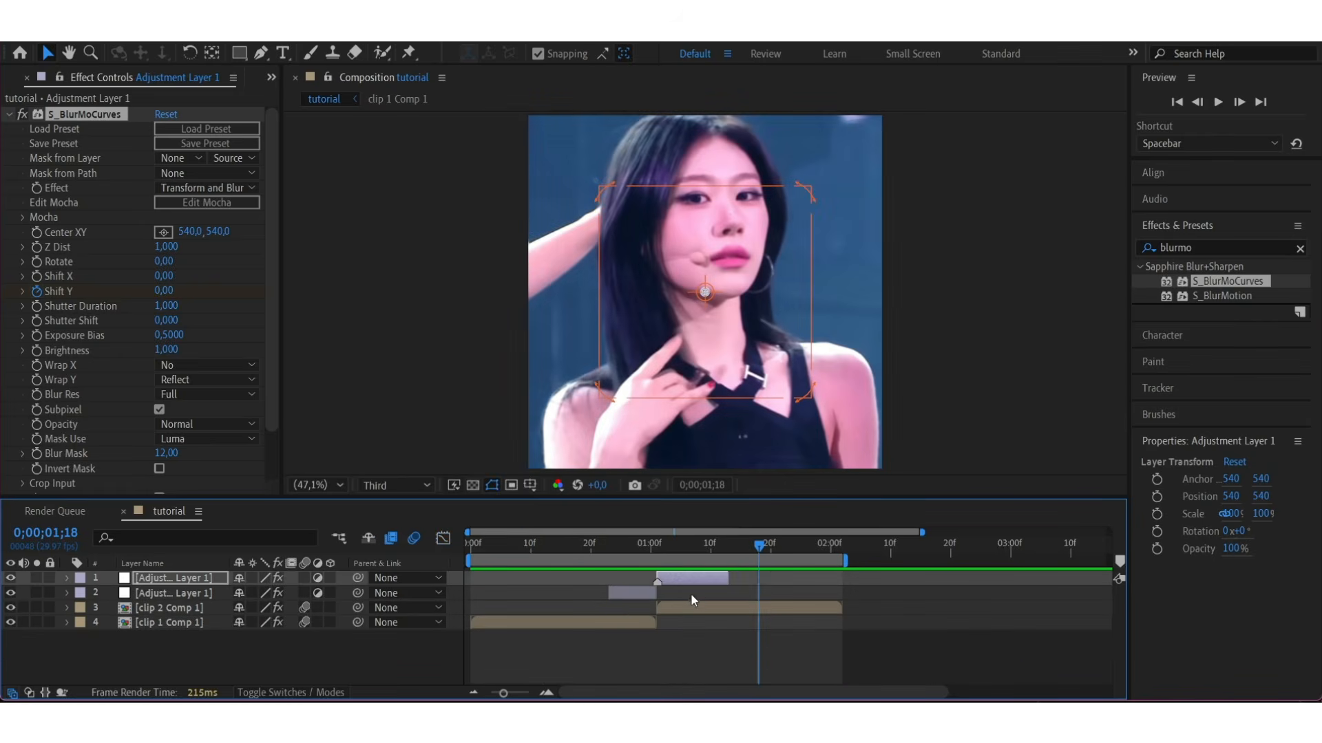
- Extend the start of the first adjustment part earlier, shift its opening Shift Y keyframe to the new start, and preview the transition
left_click(620, 551)
left_click_drag(610, 593, 585, 595)
key("i")
key("u")
left_click_drag(662, 615, 607, 631)
key("Home")
key("space")
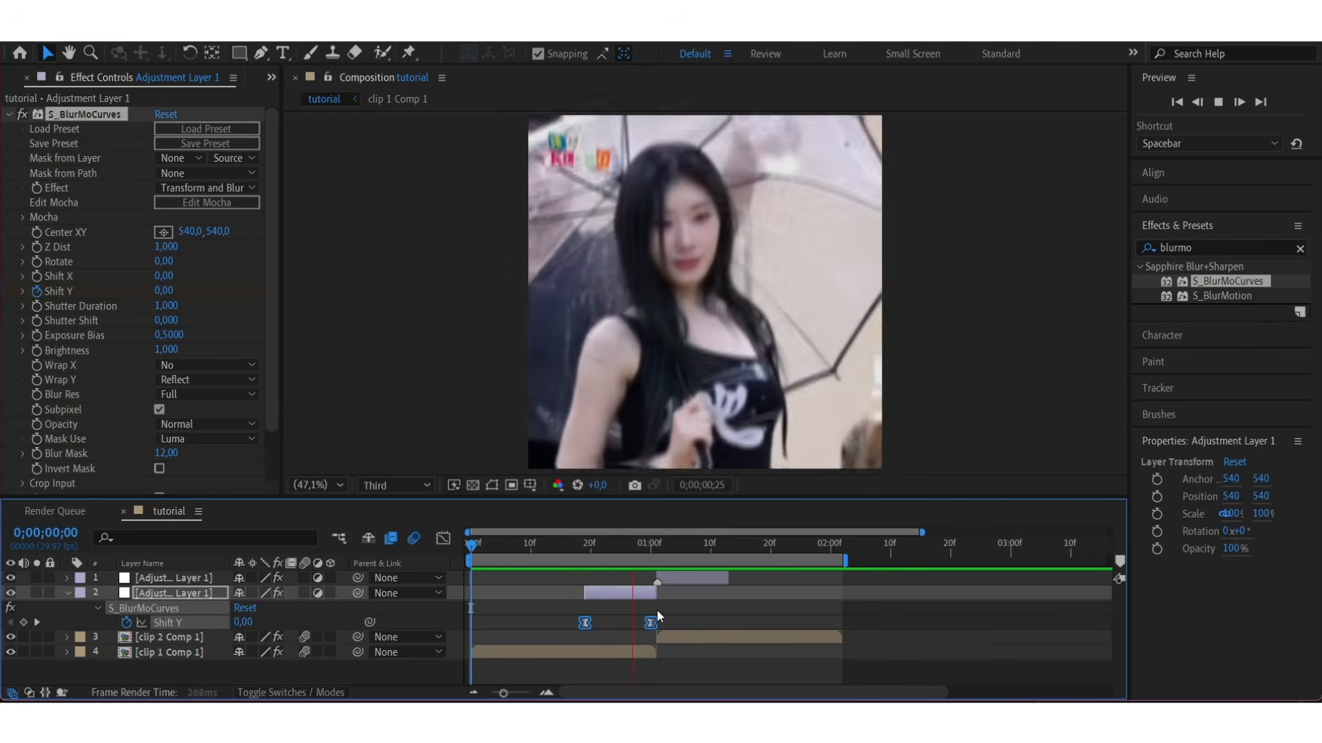
key("space")
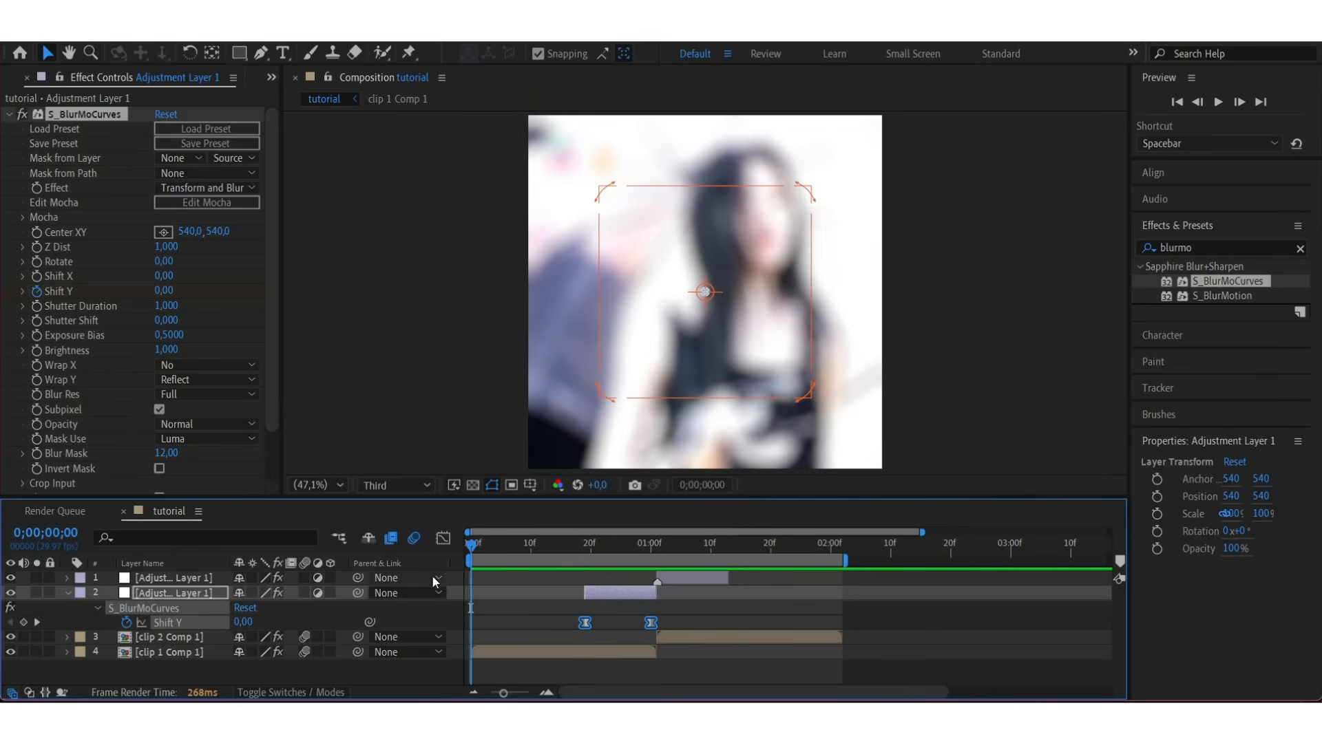
key("space")
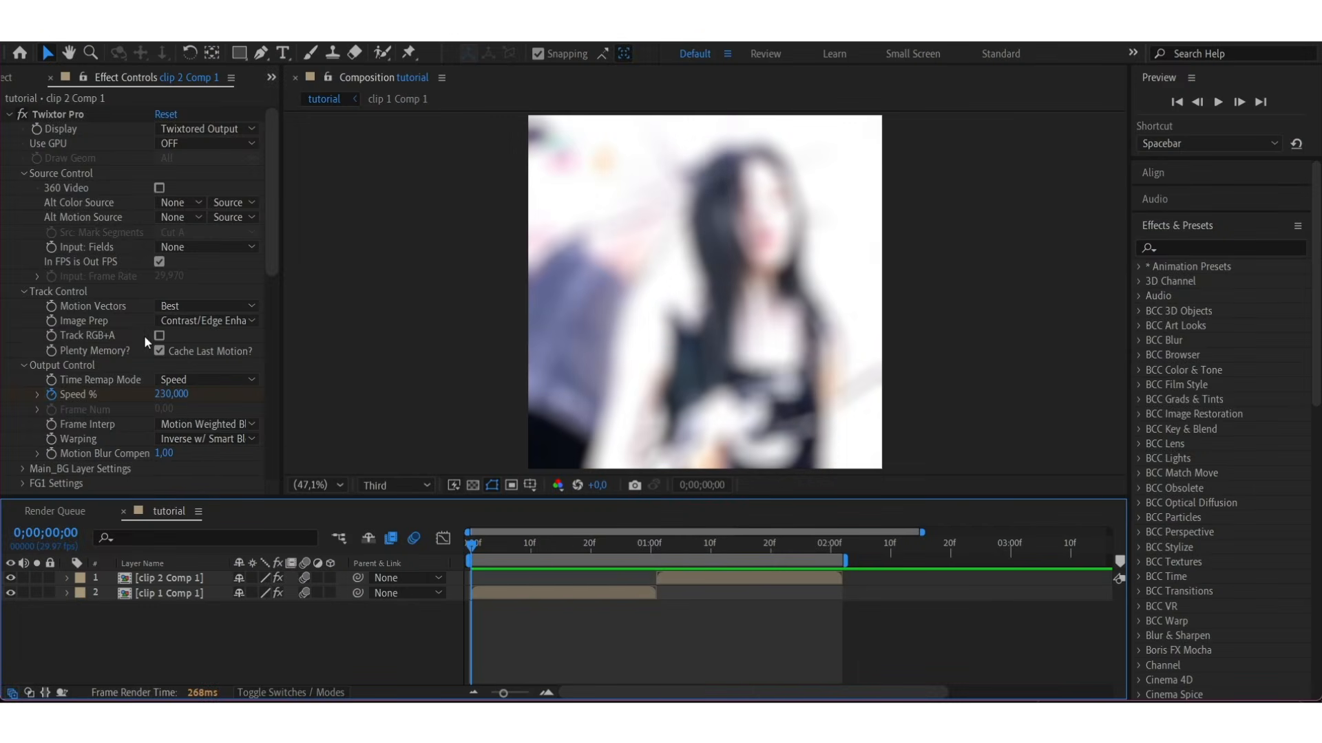
- Create a comp-sized white solid (FFFFFF), 1080 by 1080 px, above both clips
scroll(157, 376, "down", 10)
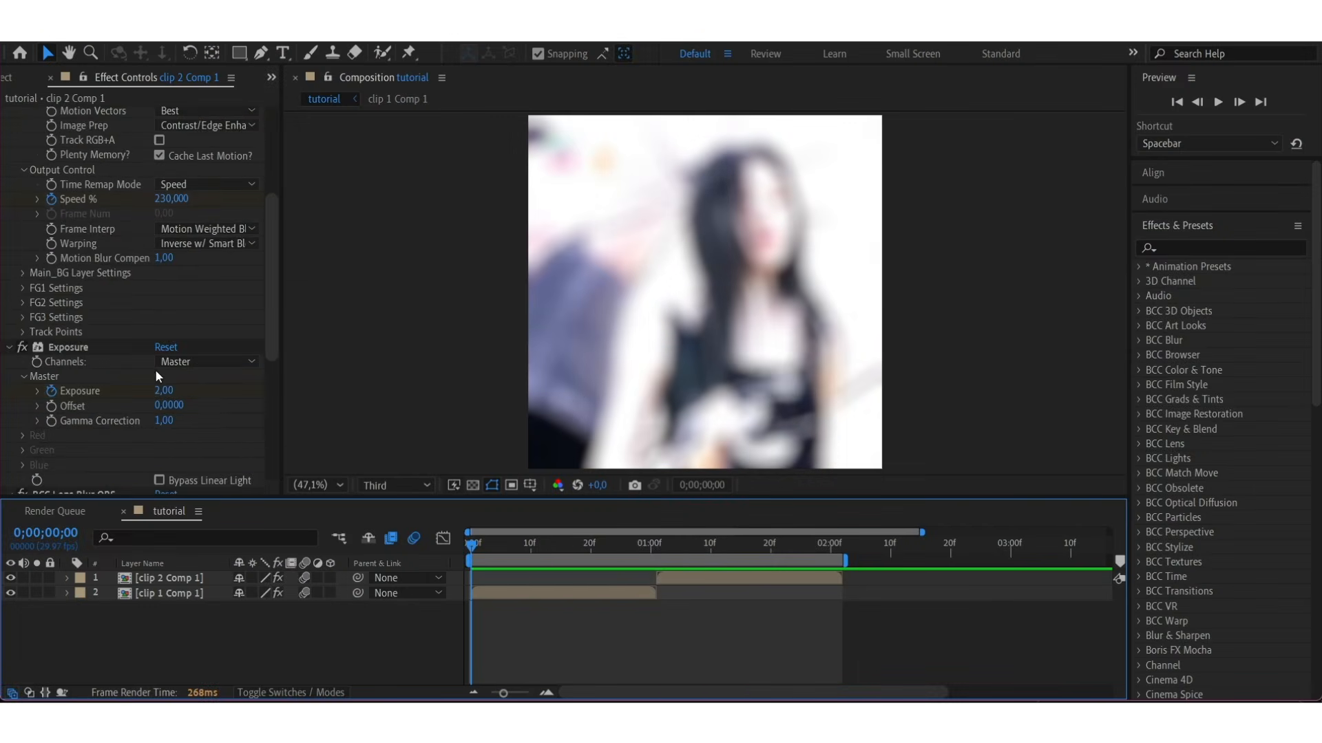
key("space")
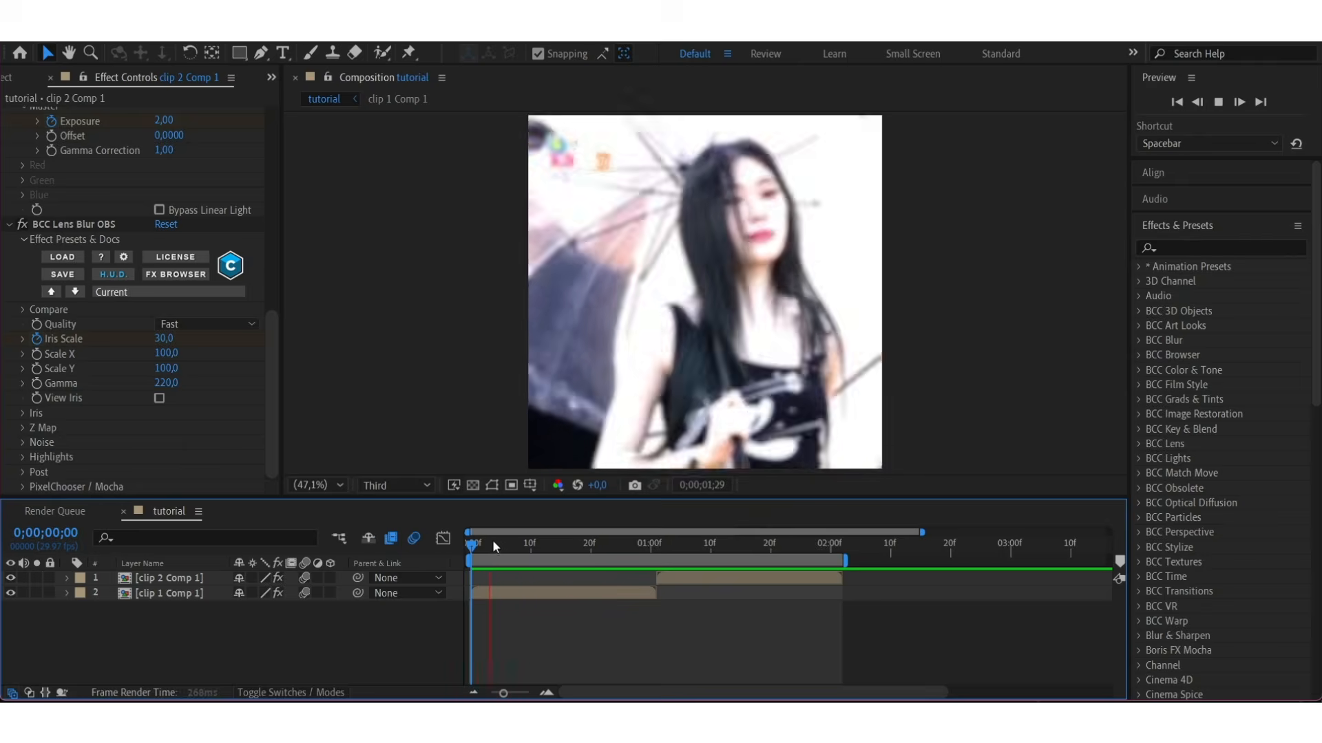
left_click_drag(482, 541, 654, 600)
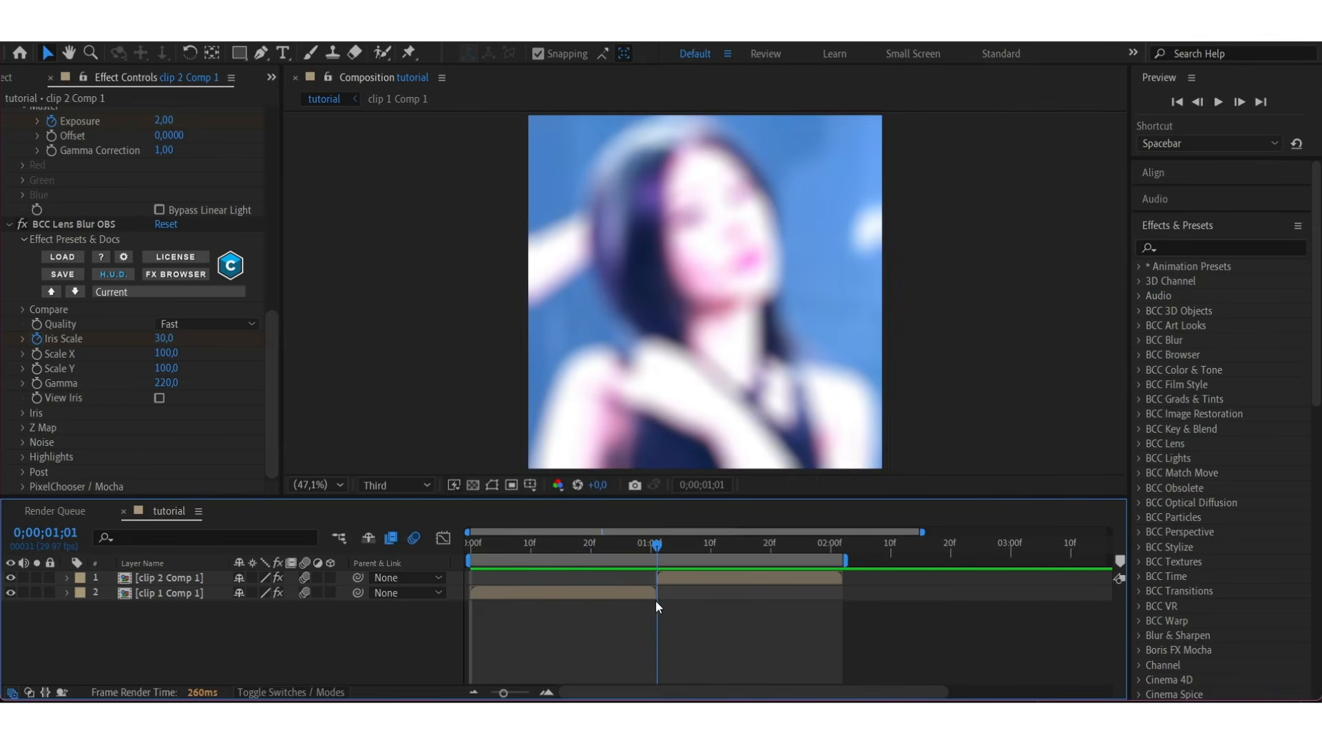
left_click(669, 577)
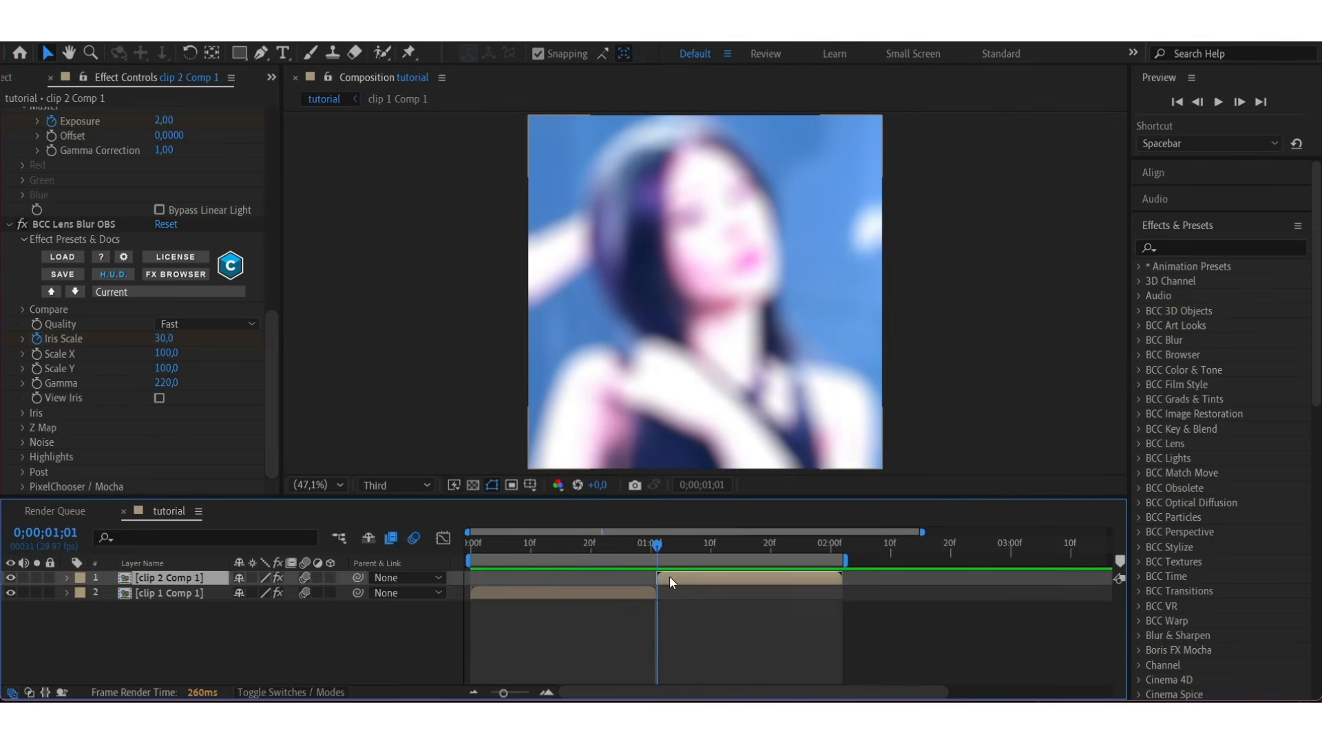
key("ctrl+y")
left_click(307, 523)
left_click(794, 460)
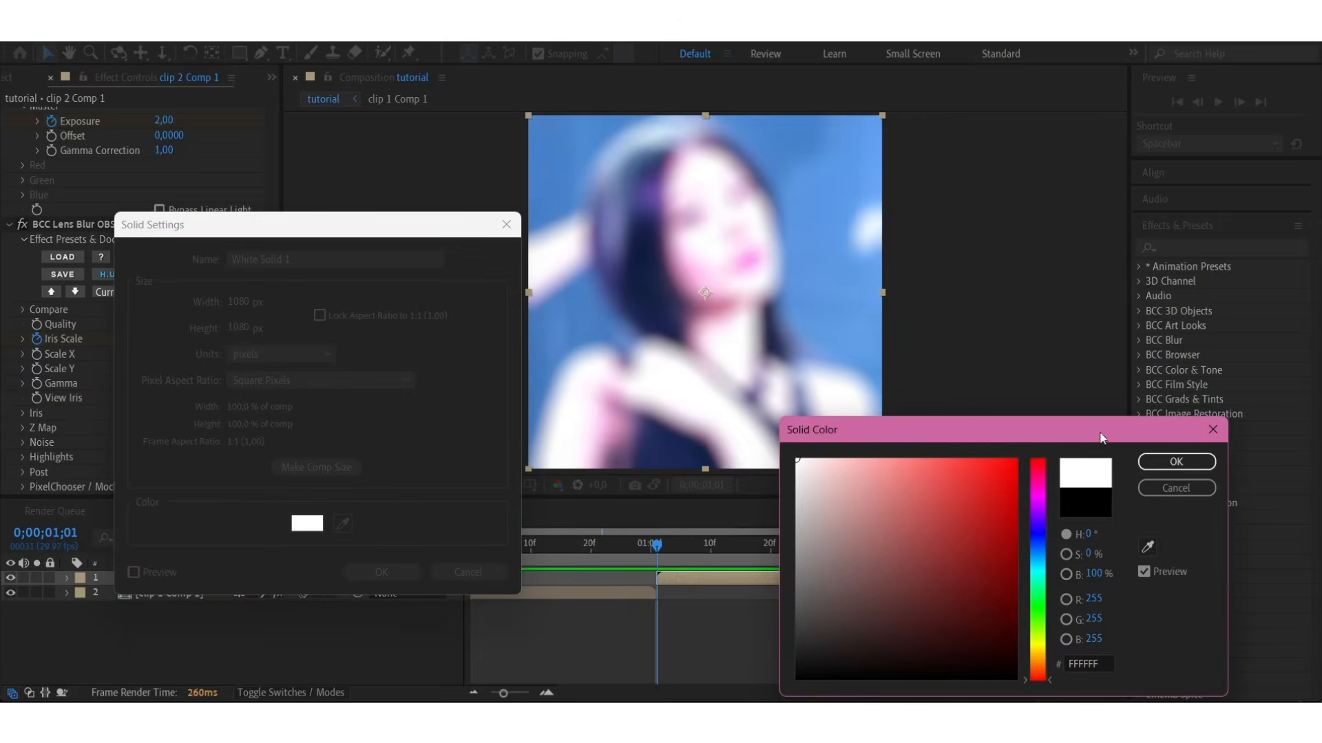
left_click(1174, 461)
left_click(393, 572)
- Split the white solid at the end of clip 2, 0;00;02;02, and delete the remainder
left_click_drag(656, 547, 844, 622)
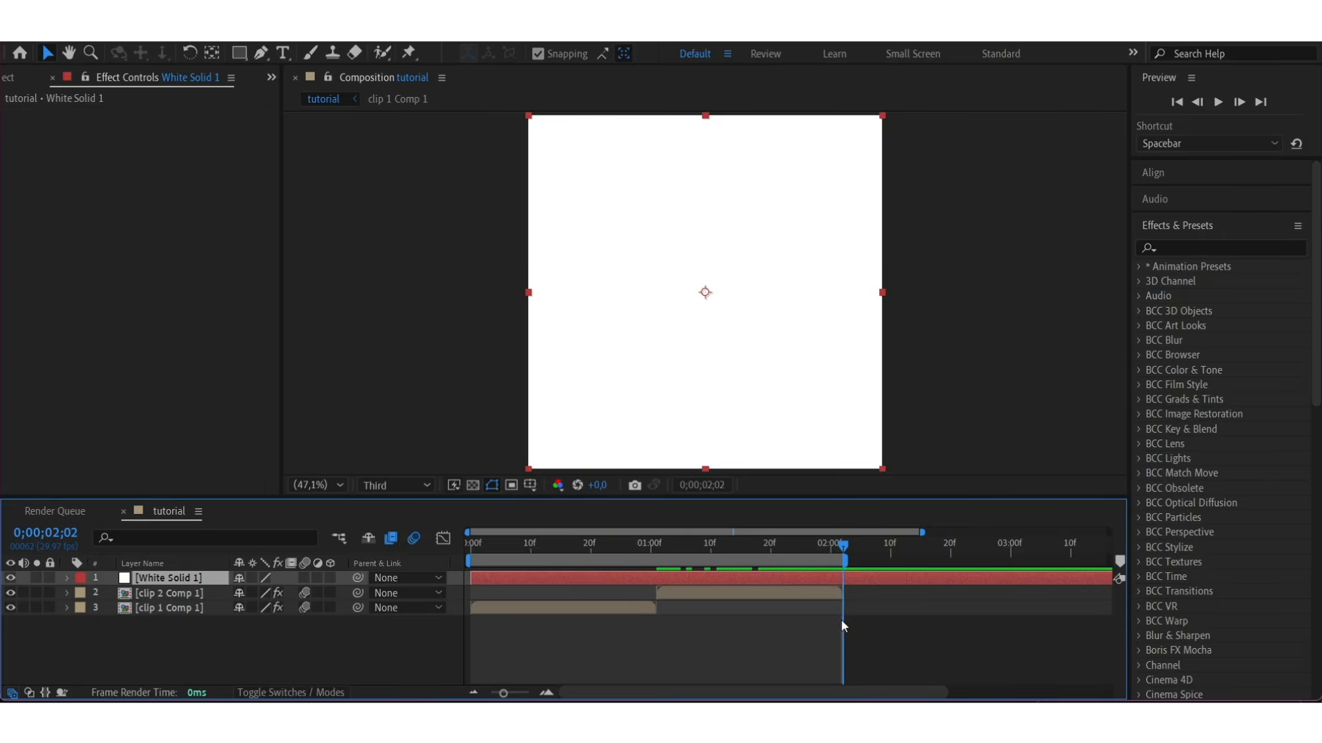
key("ctrl+shift+d")
key("Delete")
- Add a full-size ellipse mask to the white solid with the playhead at the clip change, 0;00;01;01
left_click_drag(840, 551, 671, 577)
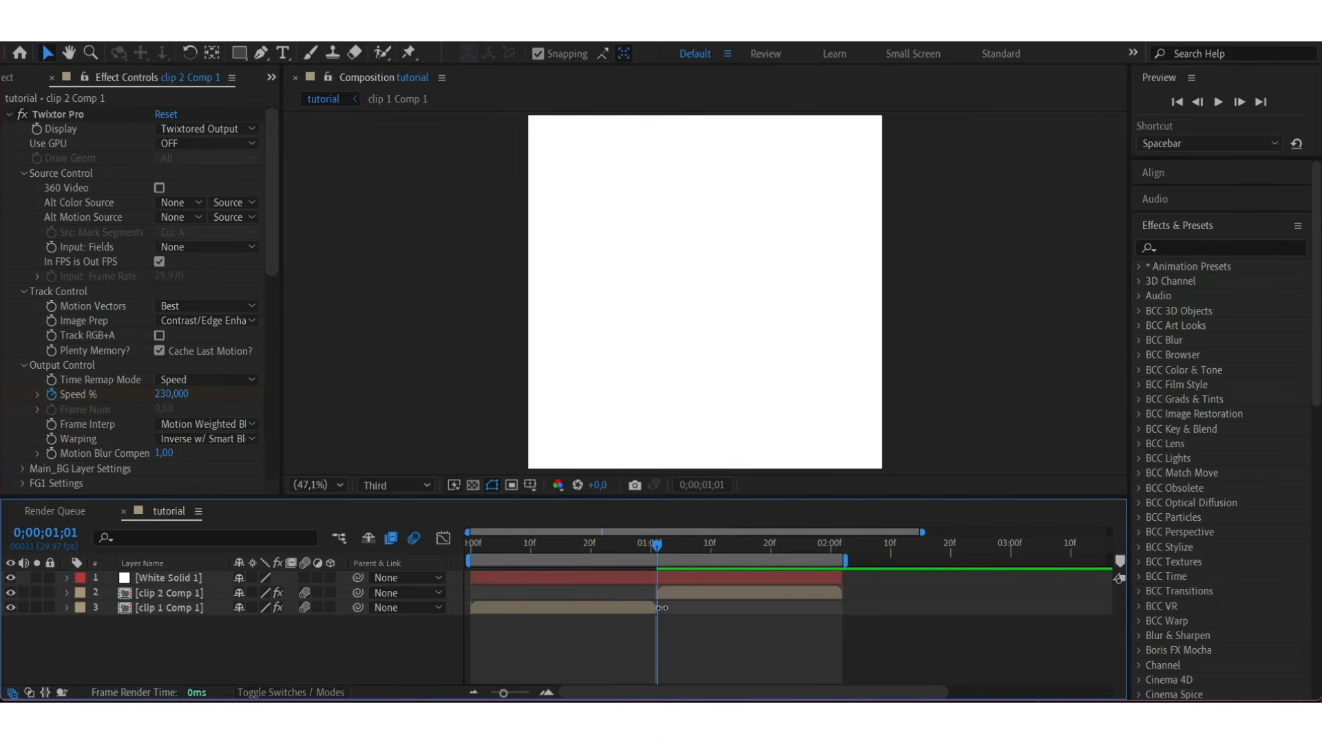
left_click(671, 577)
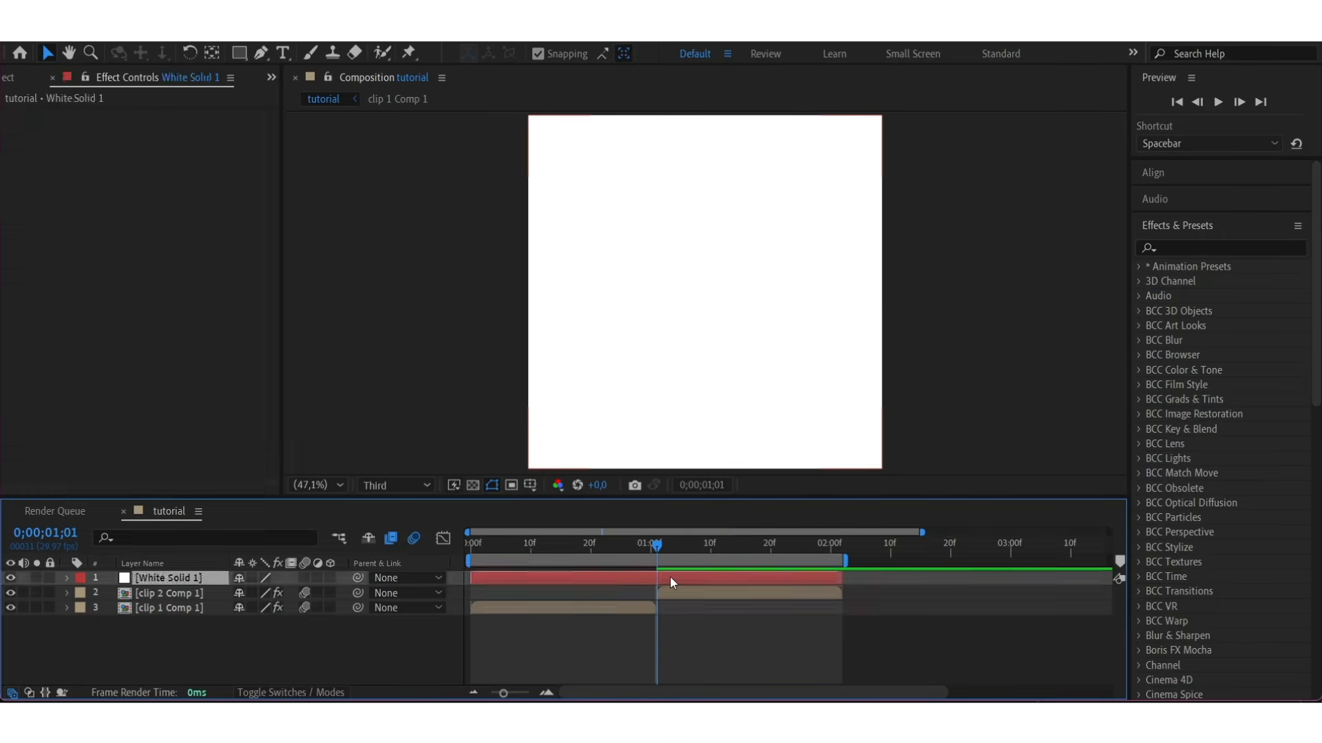
left_click(241, 59)
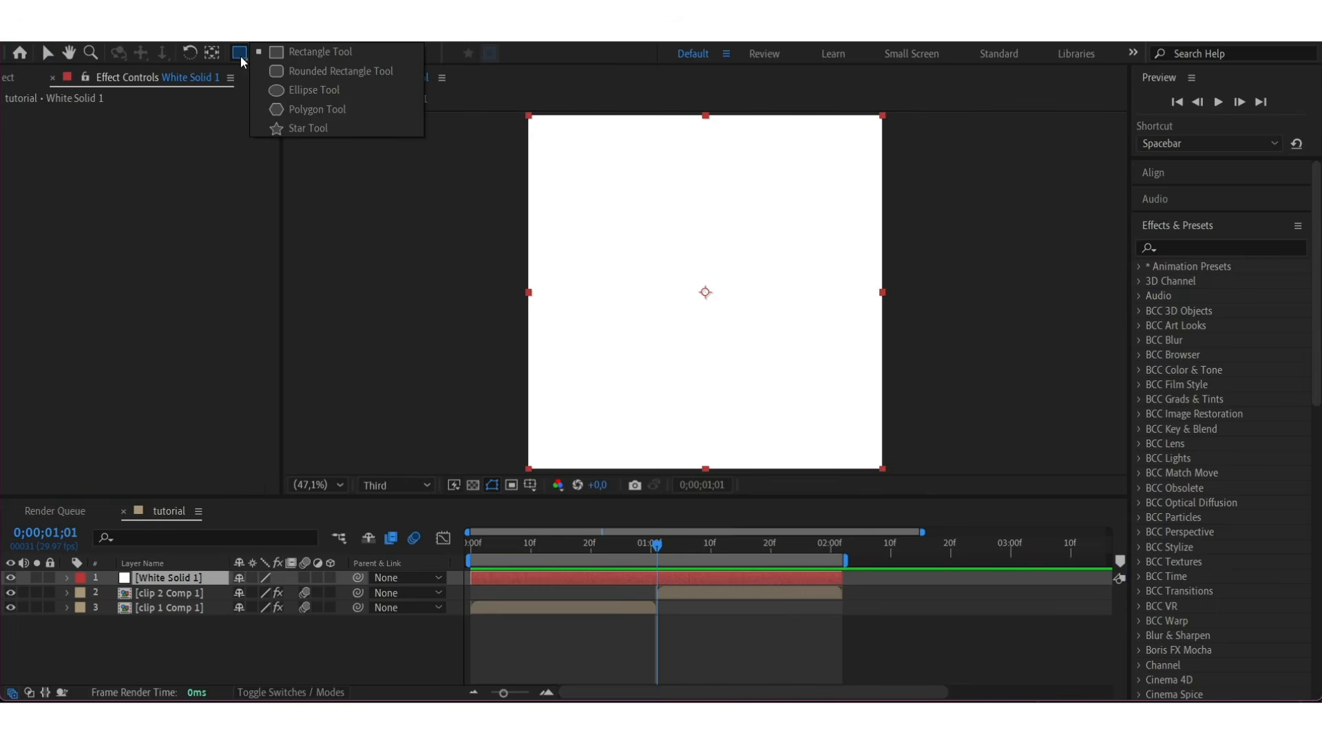
left_click(303, 90)
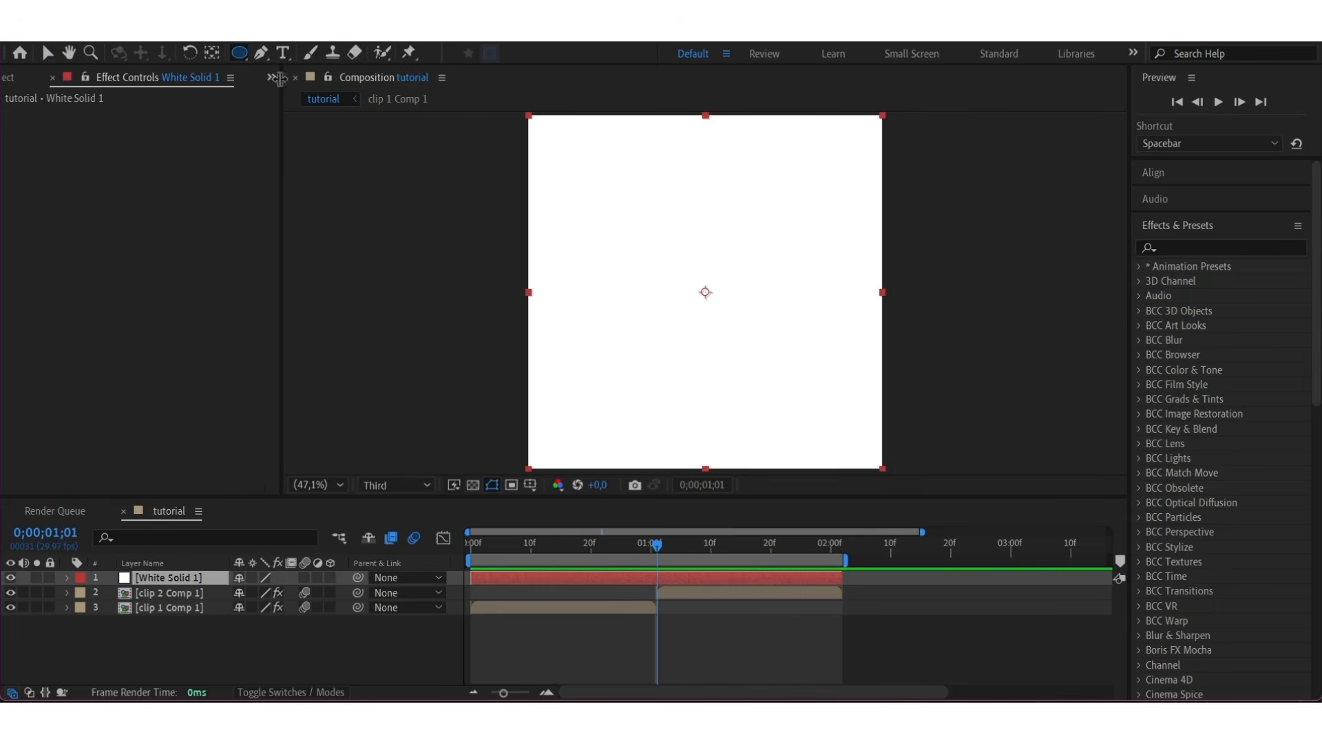
double_click(240, 51)
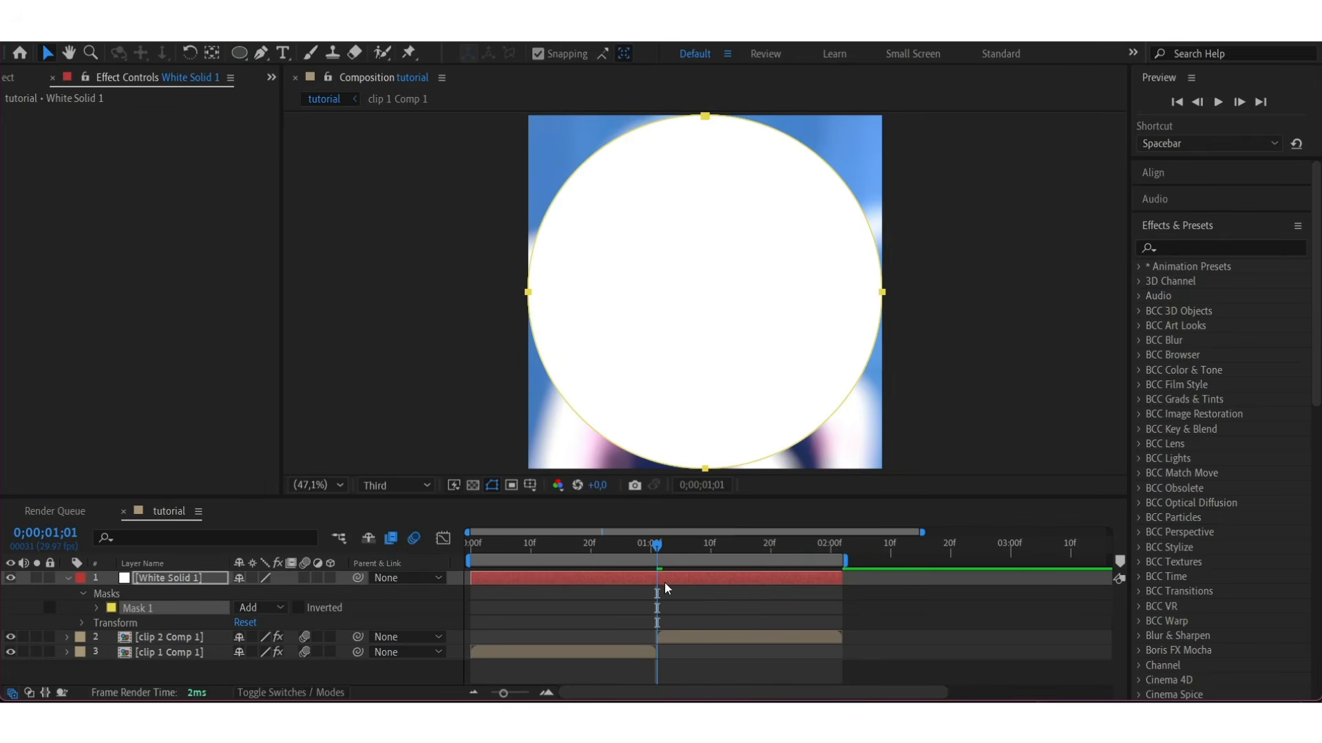
- Split the masked white solid at 0;00;01;01 and invert the mask on its second part
key("ctrl+shift+d")
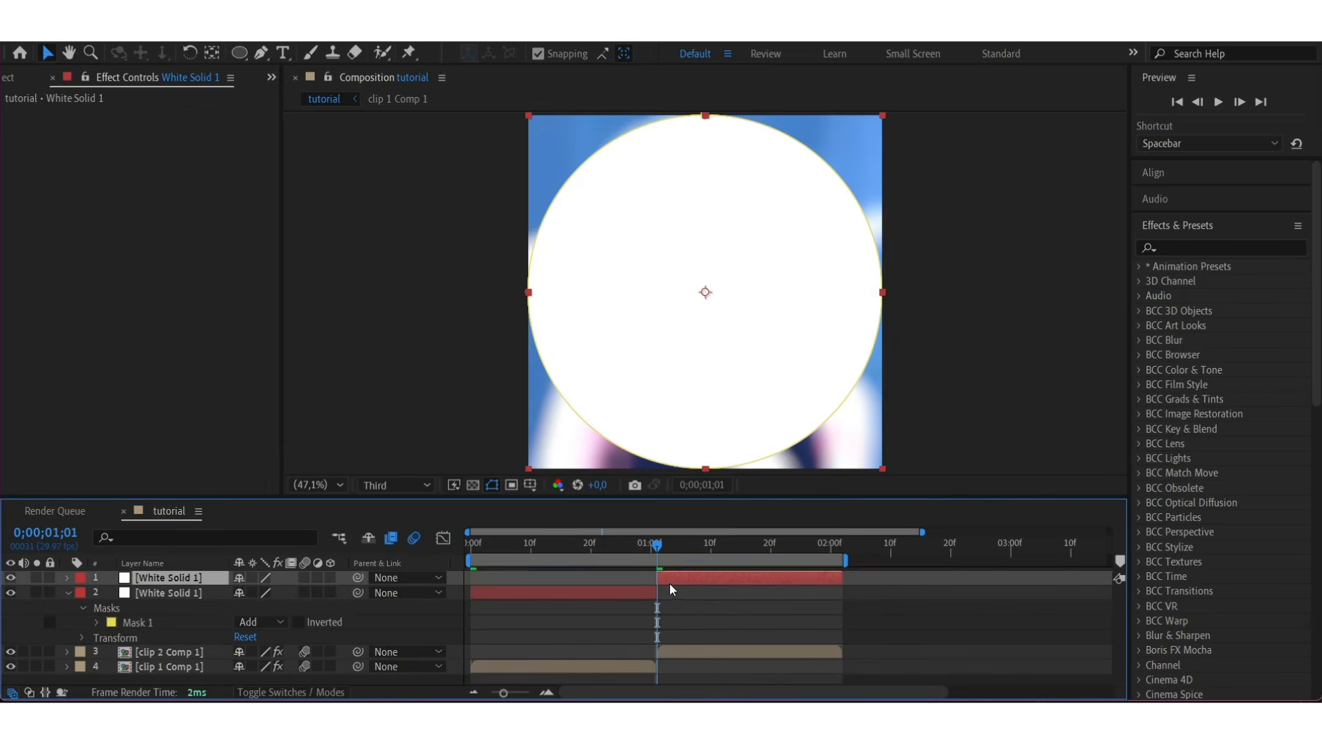
left_click(675, 578)
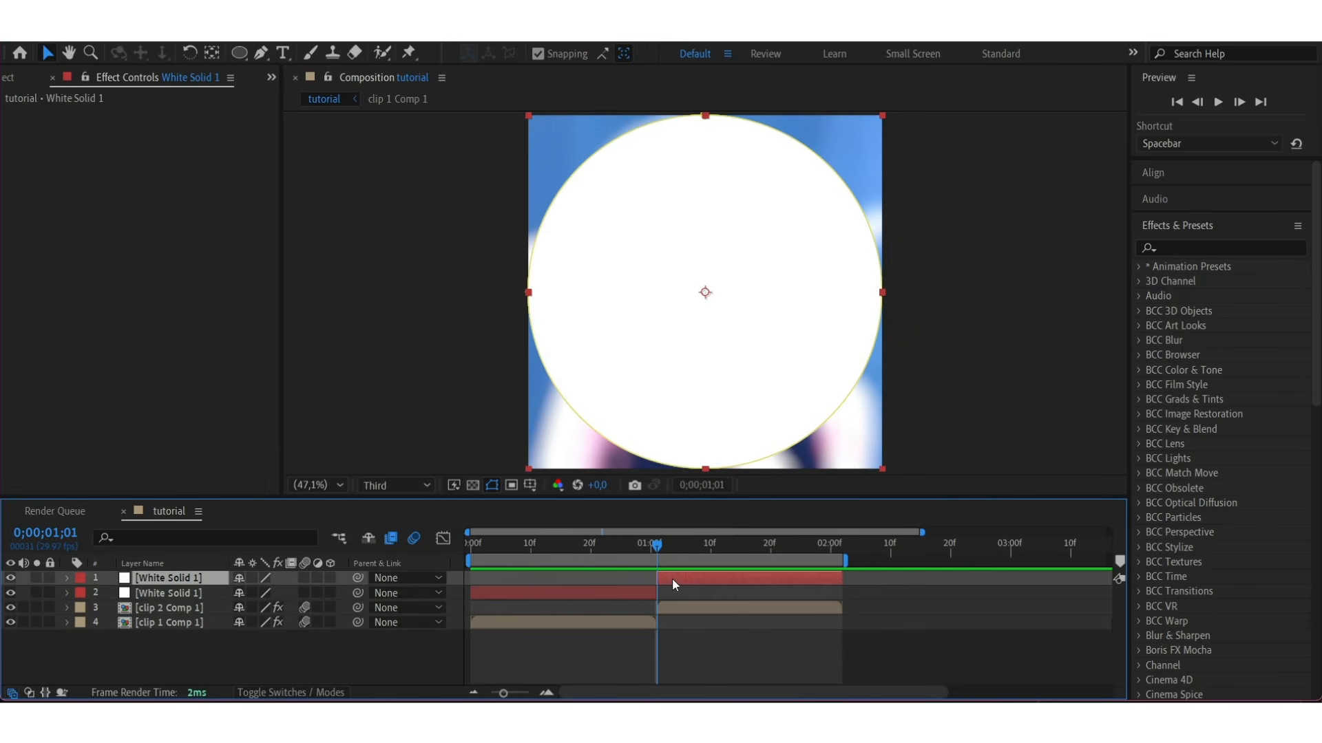
key("m")
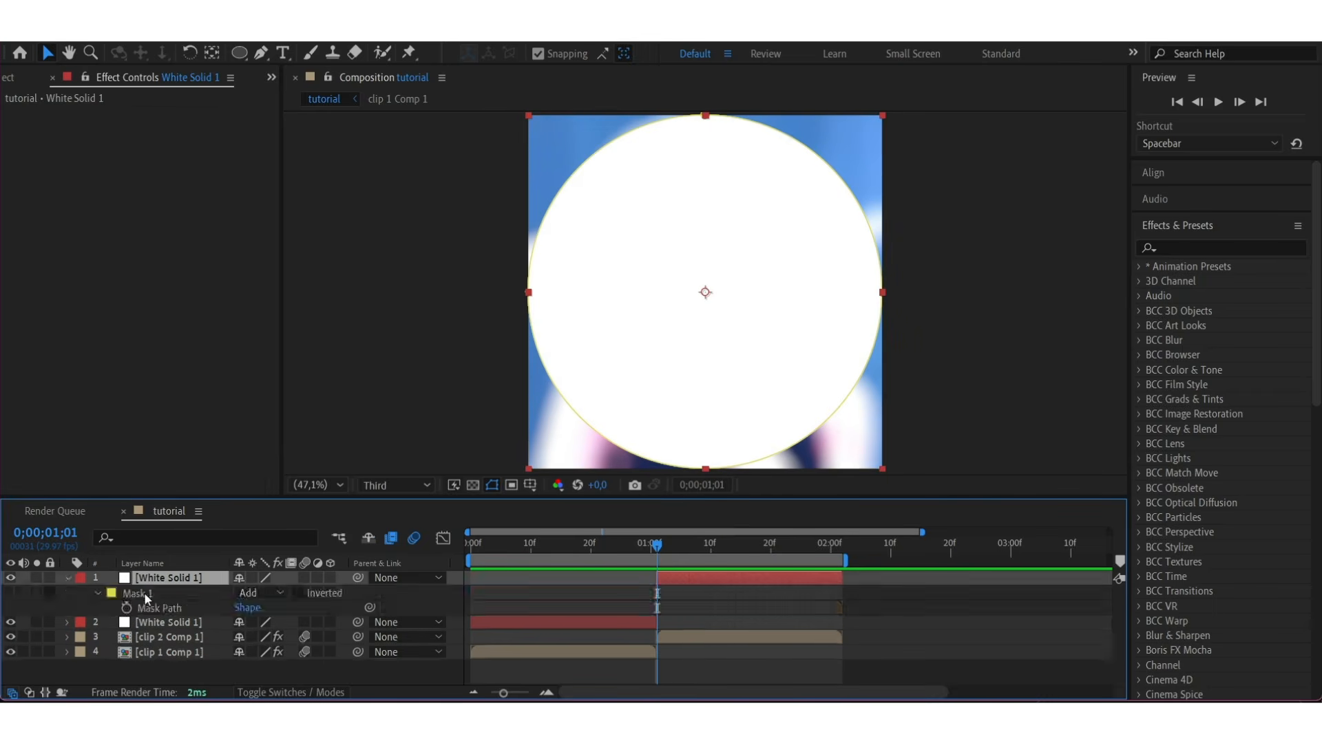
left_click(298, 593)
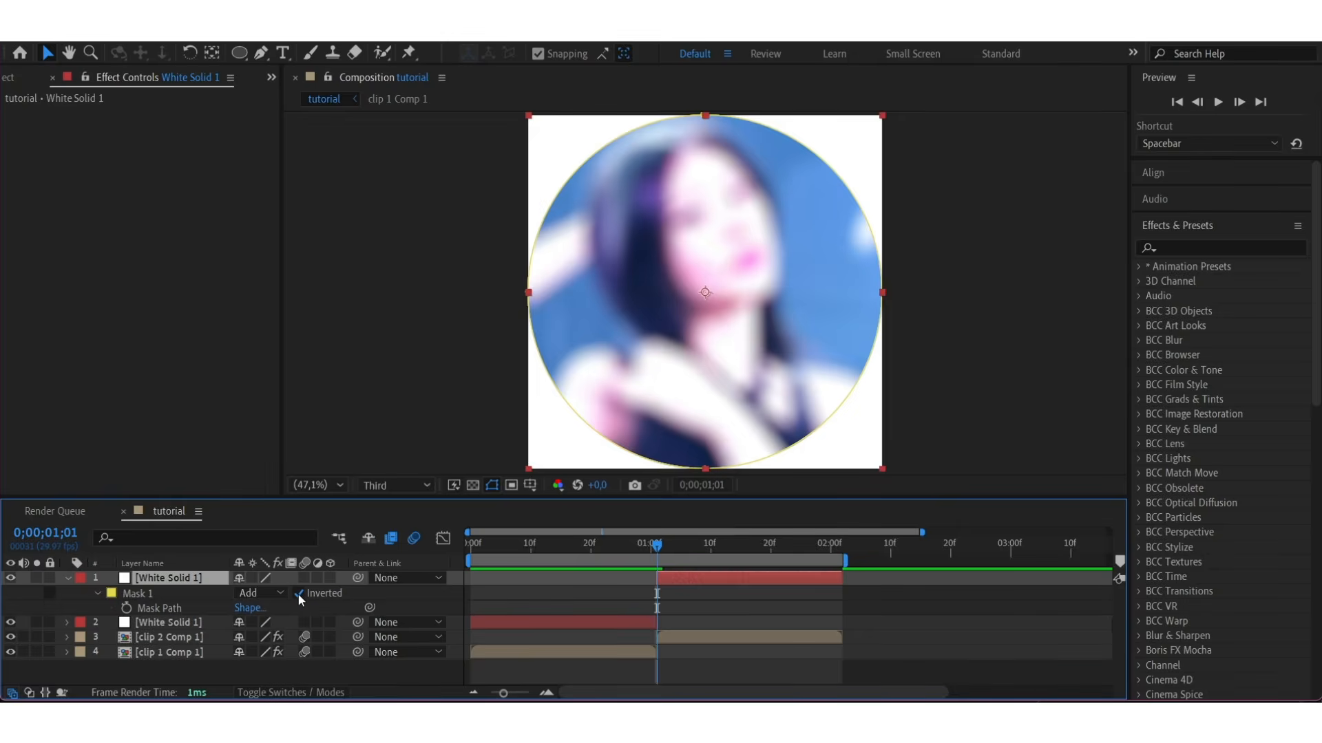
- Reveal all mask properties of the second solid part and lower its Mask Expansion to shrink the circular opening
left_click(99, 594)
left_click(100, 593)
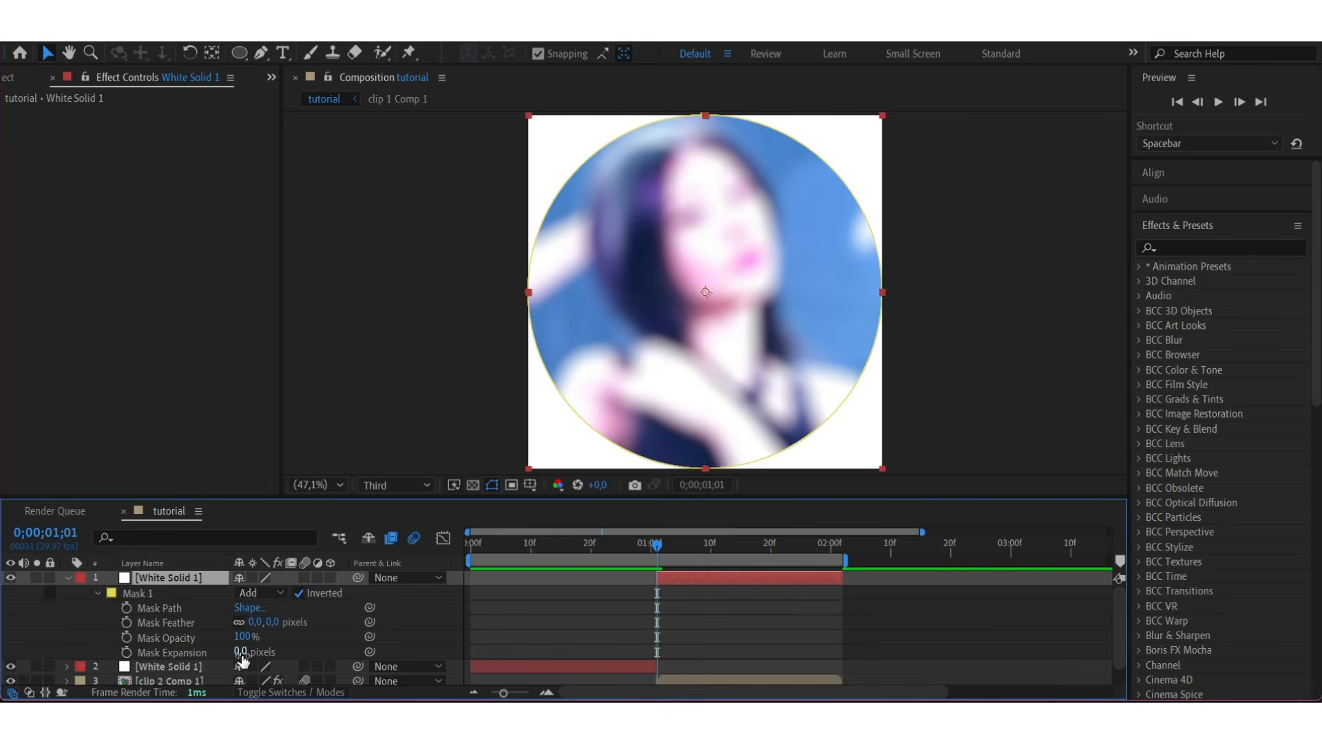
left_click_drag(242, 657, 114, 656)
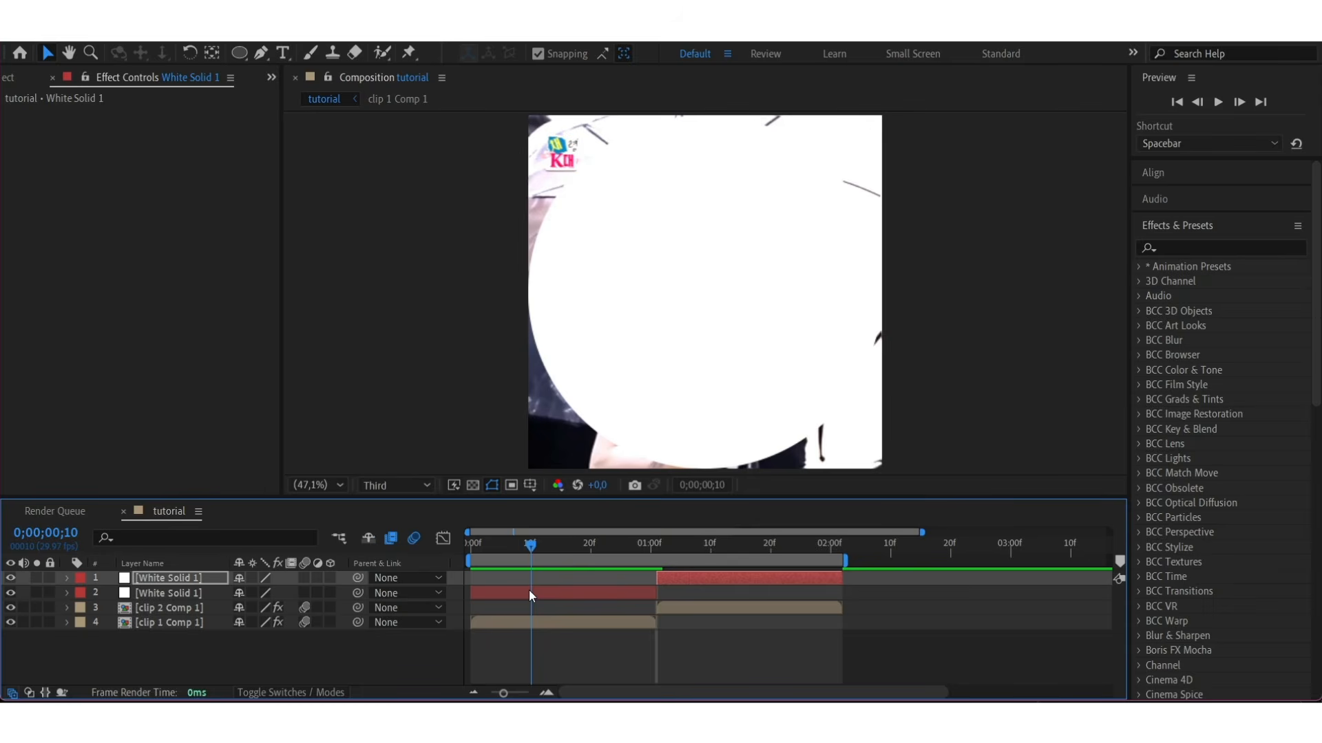
- Trim the first solid part to start at 0;00;00;07 and shorten the second part's end by about the same amount
mouse_move(528, 589)
left_mouse_down()
mouse_move(481, 594)
mouse_move(602, 597)
mouse_move(477, 592)
mouse_move(513, 593)
left_mouse_up()
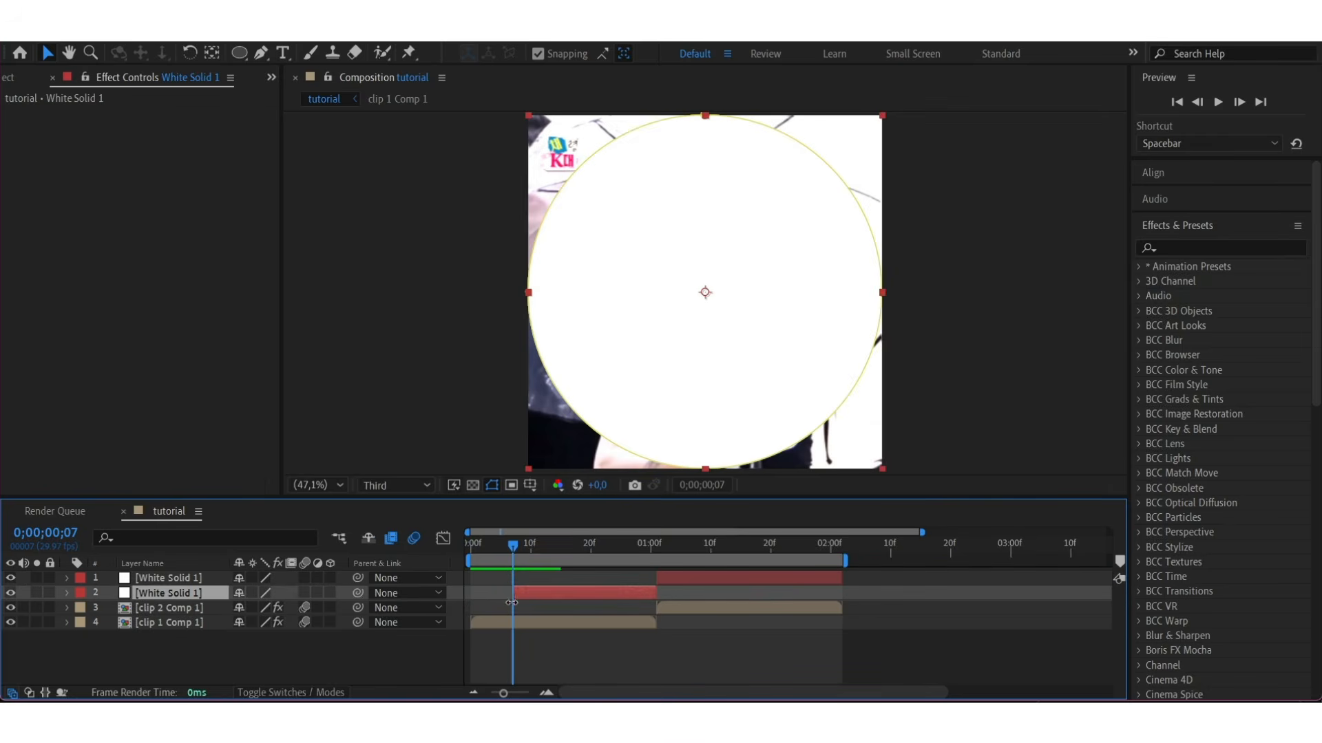
left_click_drag(841, 579, 799, 579)
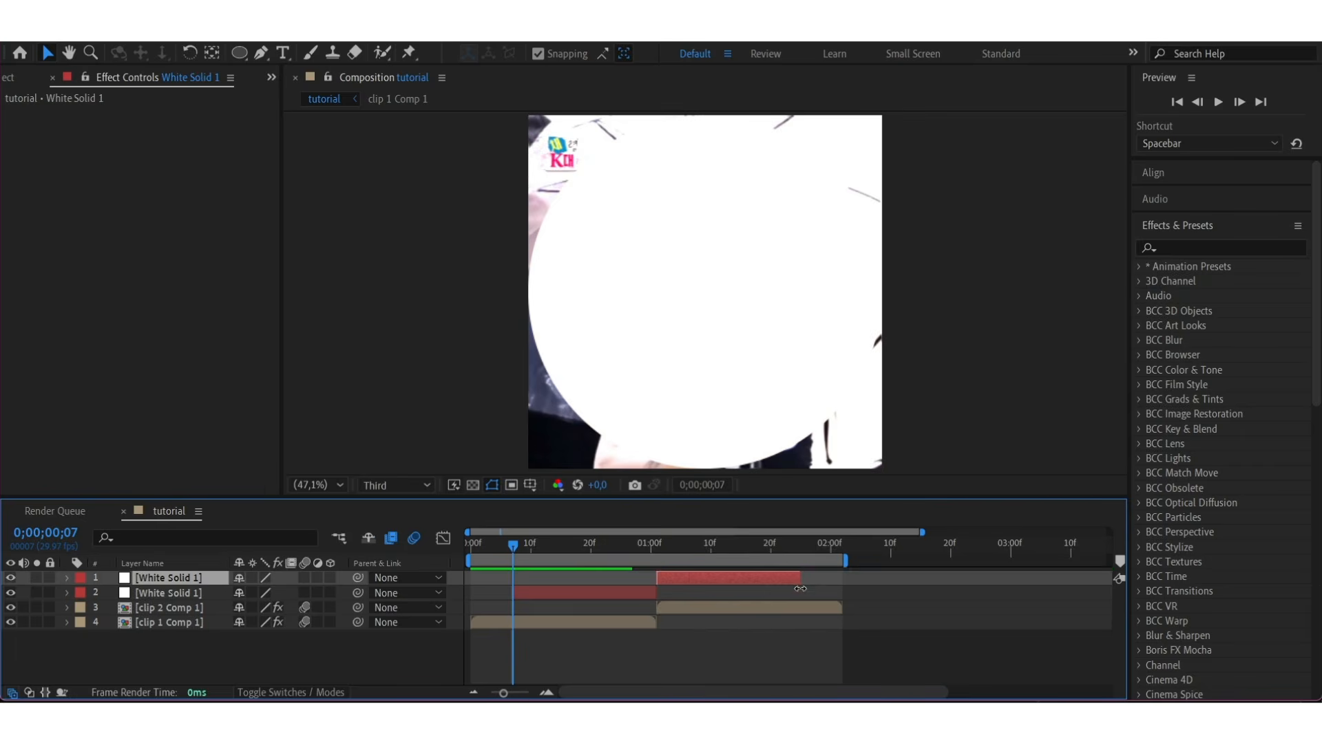
- Keyframe the first solid part's Scale at 0% on its first frame, 0;00;00;07
left_click(540, 600)
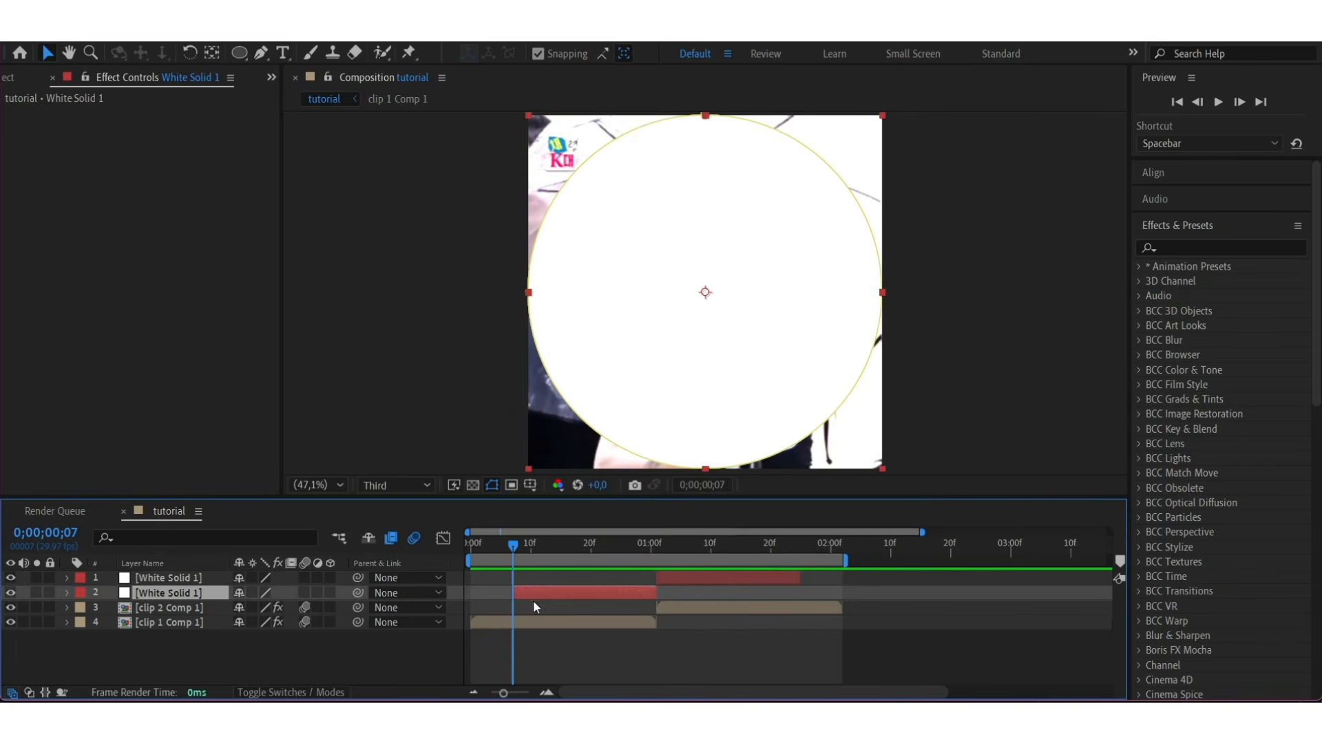
key("s")
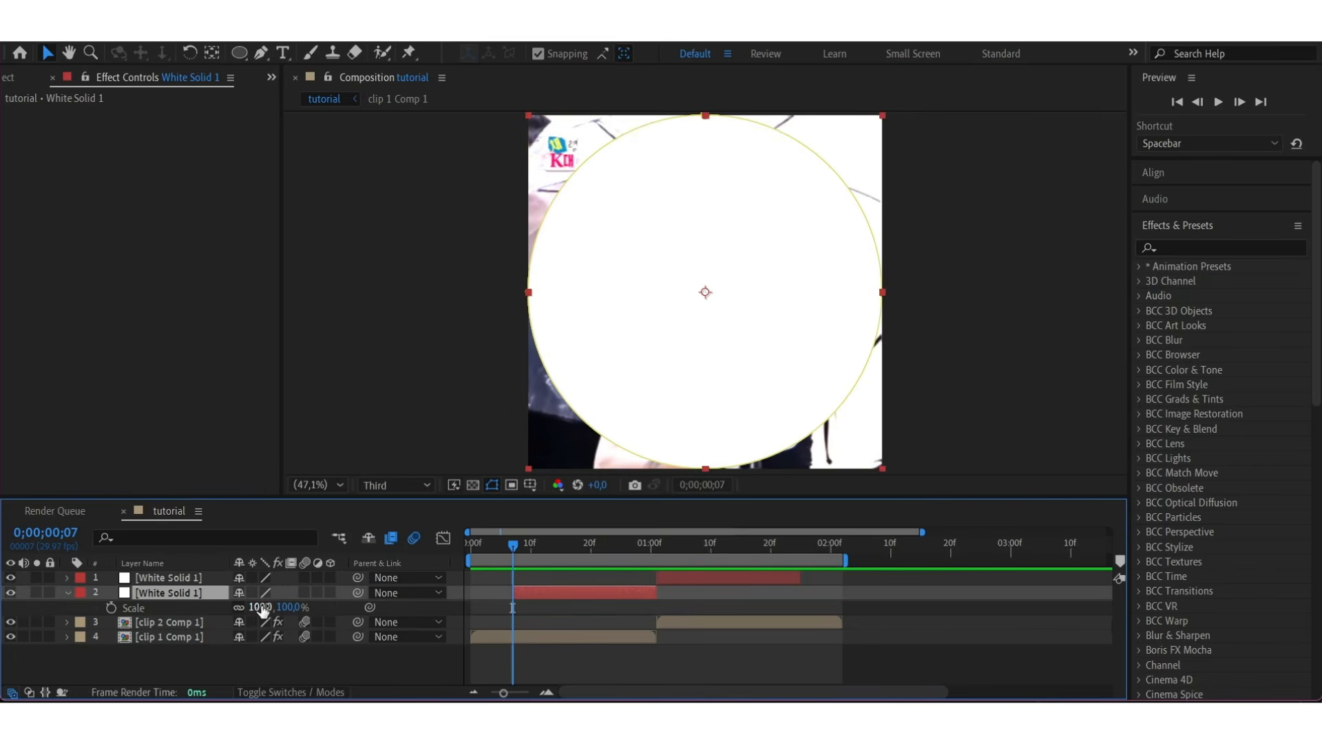
left_click(111, 608)
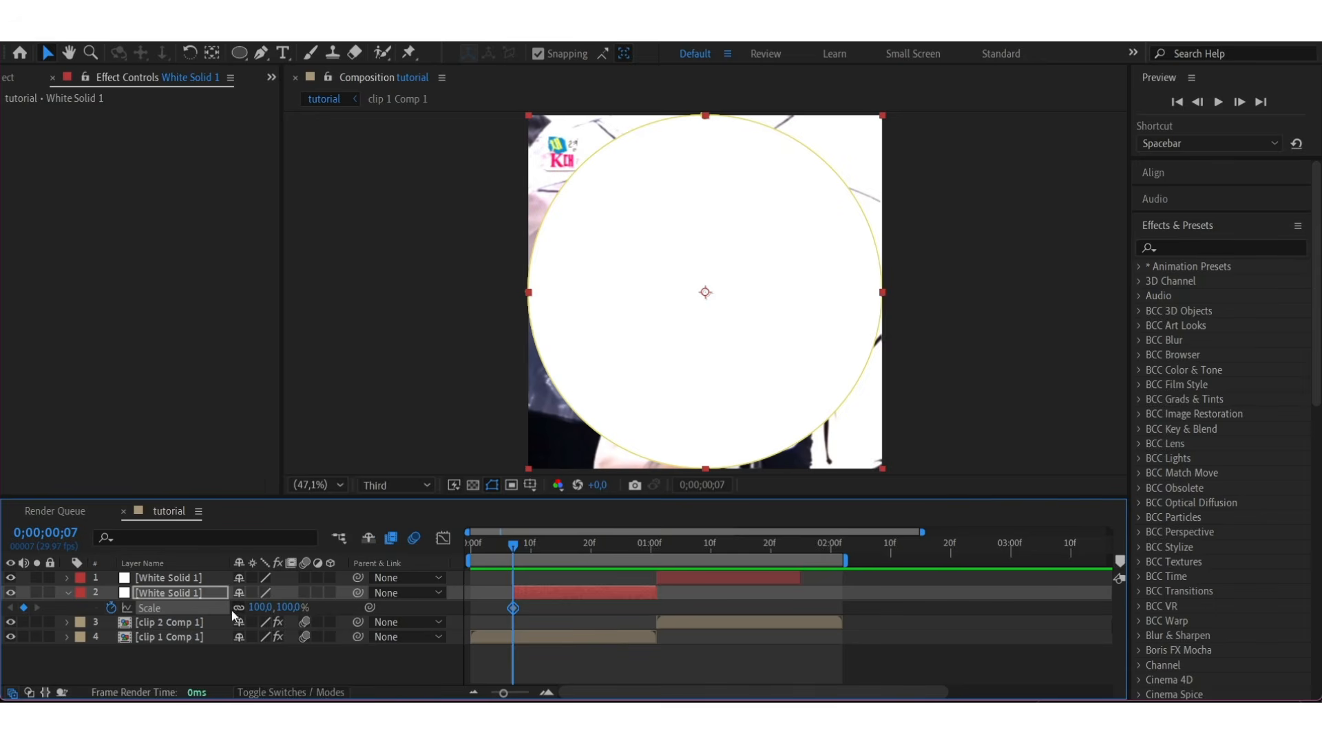
left_click(262, 608)
type("0")
key("Return")
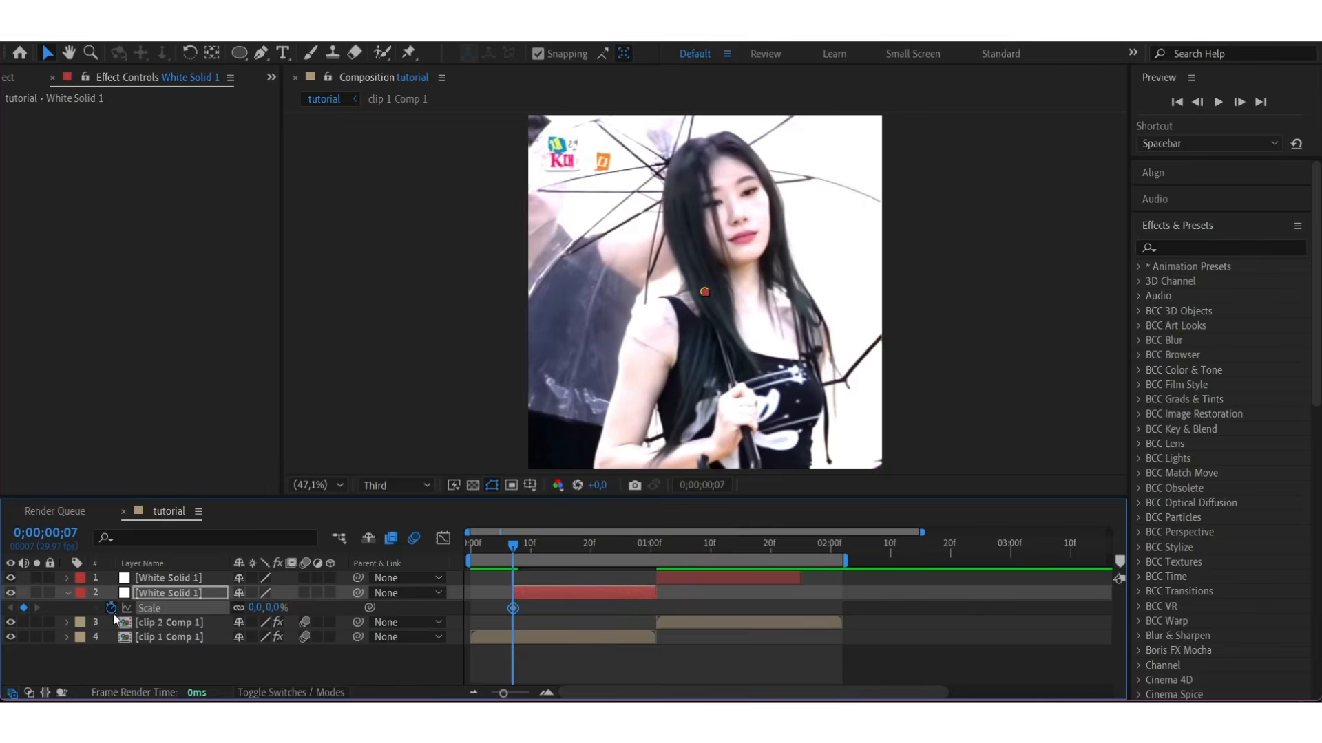
- Keyframe a larger Scale on the first solid part at 0;00;01;00 and apply Easy Ease to both Scale keyframes
key("o")
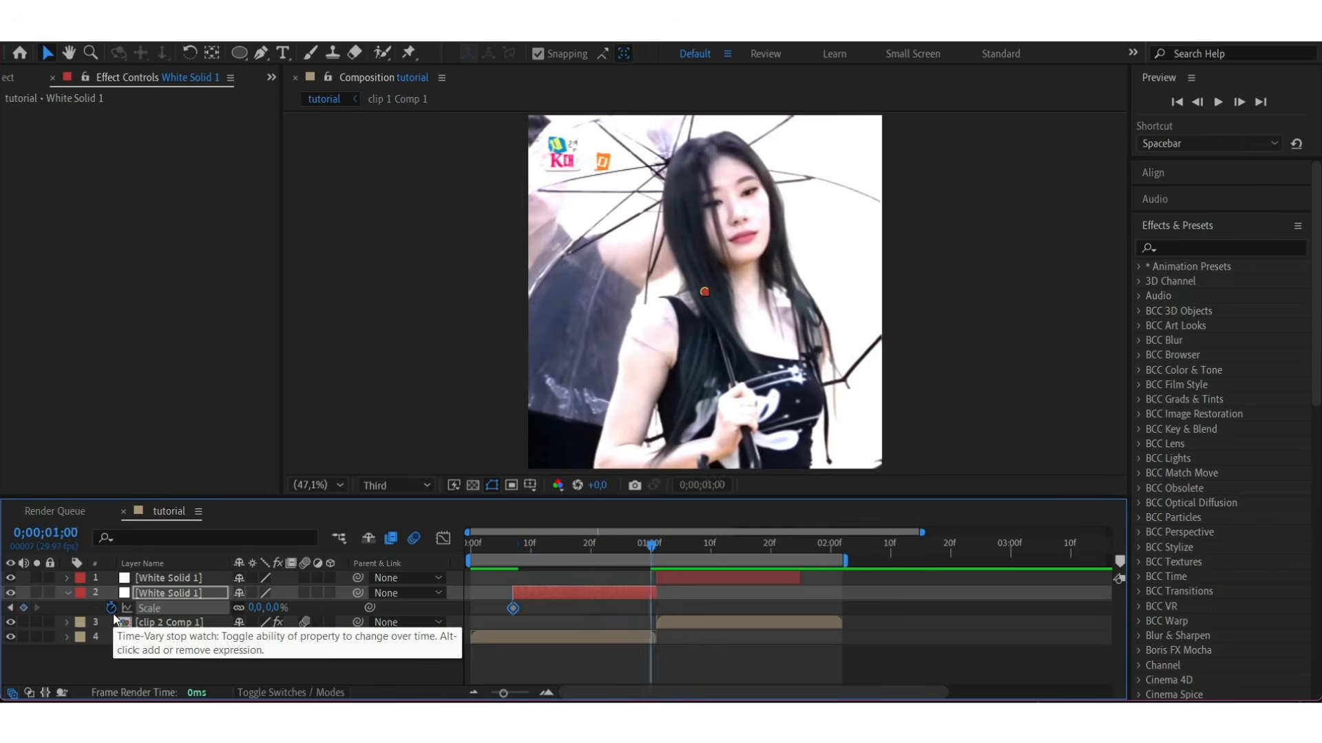
left_click_drag(284, 611, 319, 611)
left_click_drag(702, 601, 486, 630)
key("F9")
- Shape the first solid part's Scale curve to start slowly and rise steeply at the end, and preview it
left_click(443, 539)
left_click(649, 576)
left_click_drag(606, 577, 657, 634)
left_click_drag(558, 652, 593, 652)
left_click_drag(652, 544, 471, 544)
key("space")
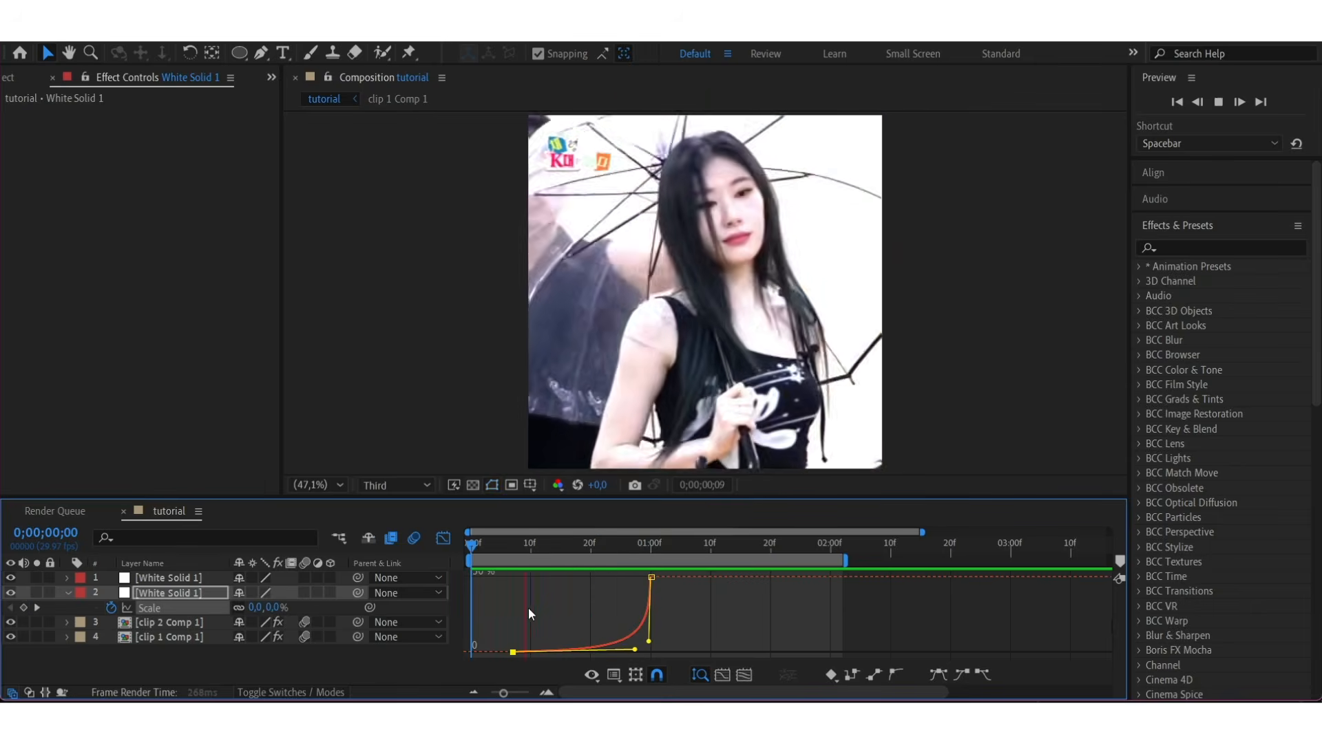
key("space")
left_click(443, 538)
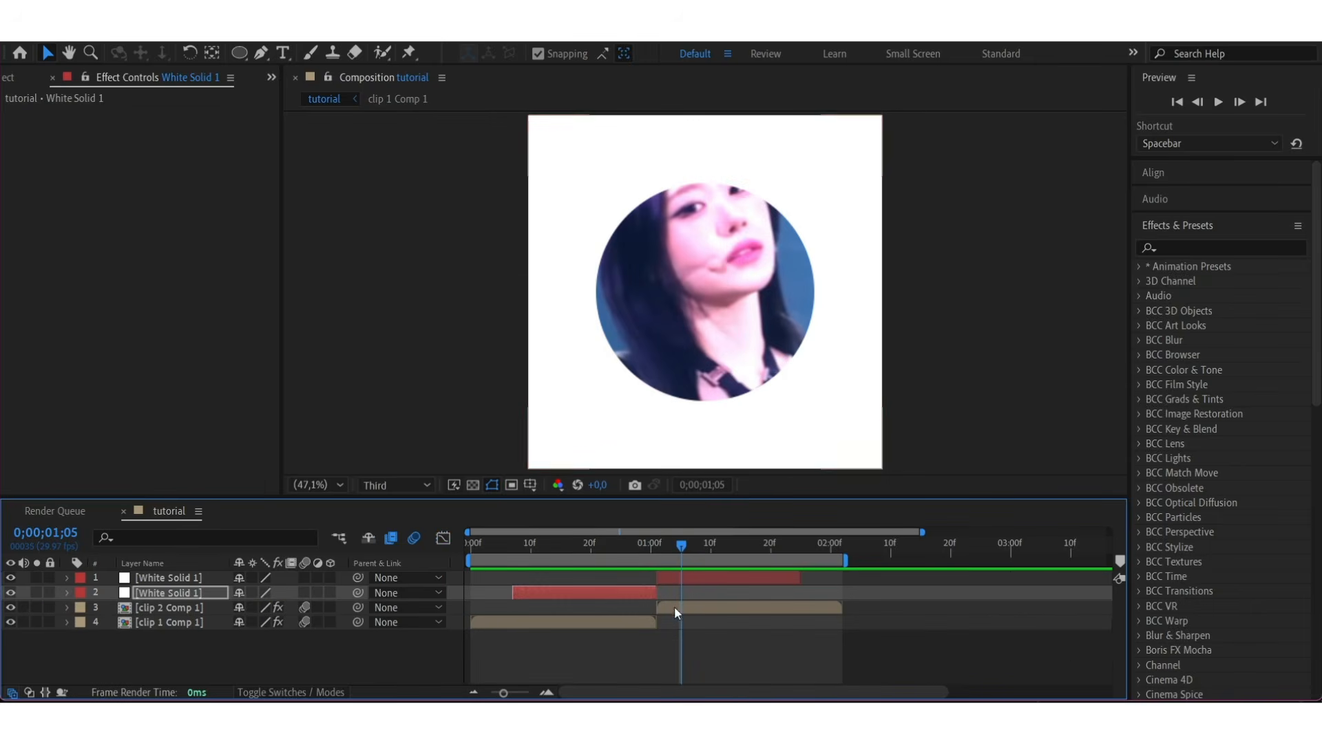
- Keyframe the second solid part's Scale at 100% on 0;00;01;01 and at a larger size on 0;00;01;24
left_click(692, 577)
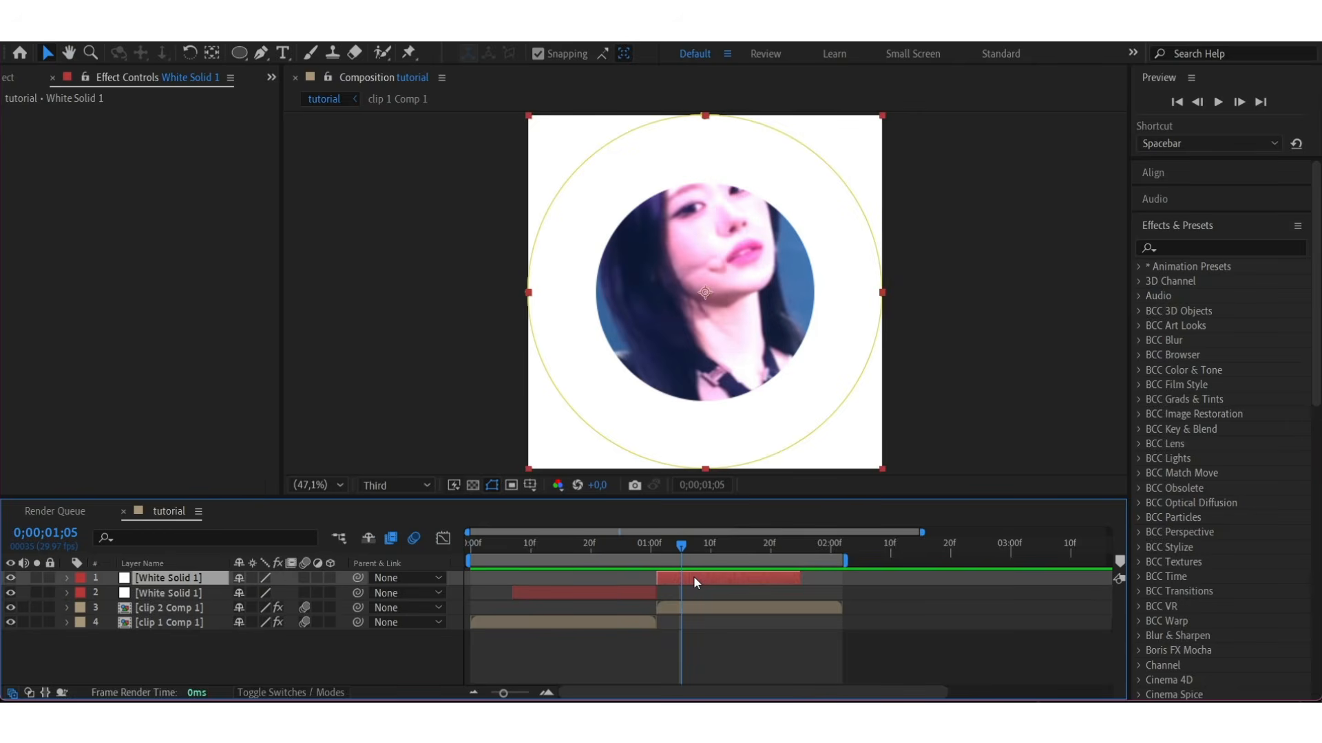
key("i")
key("s")
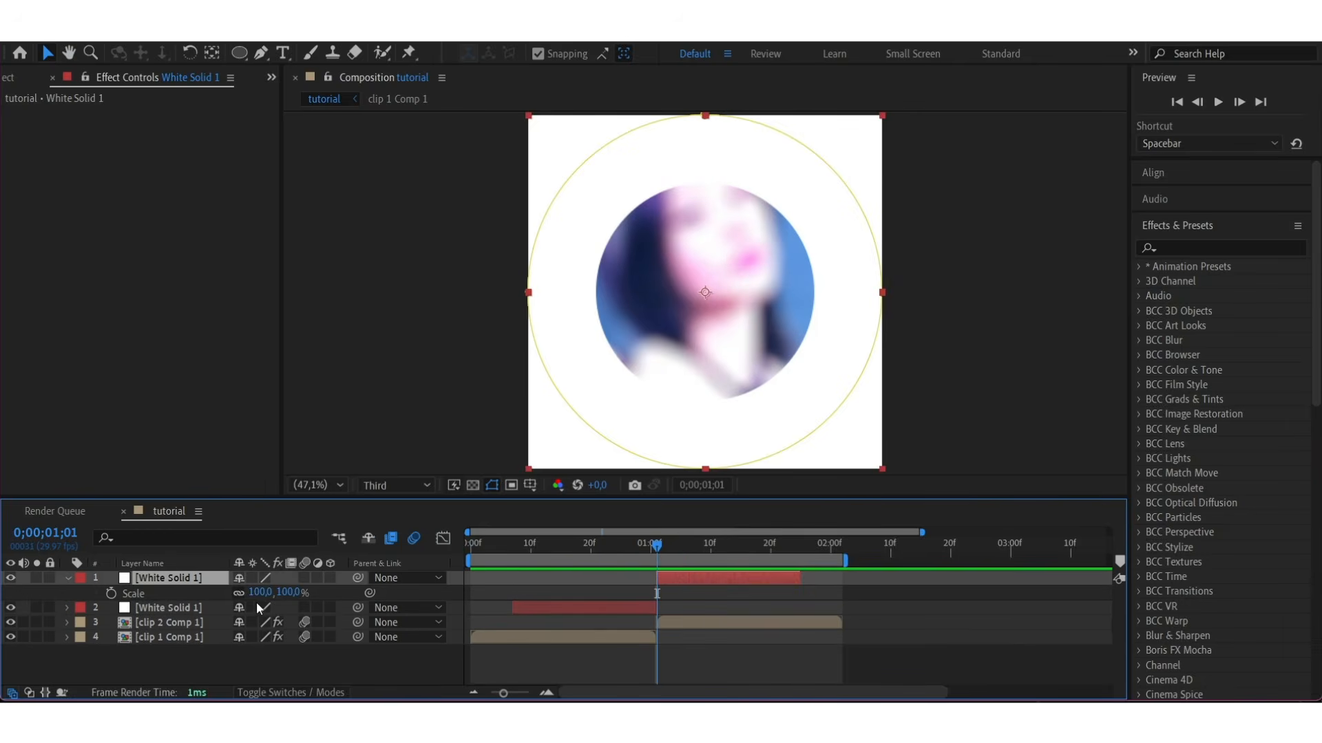
left_click(112, 592)
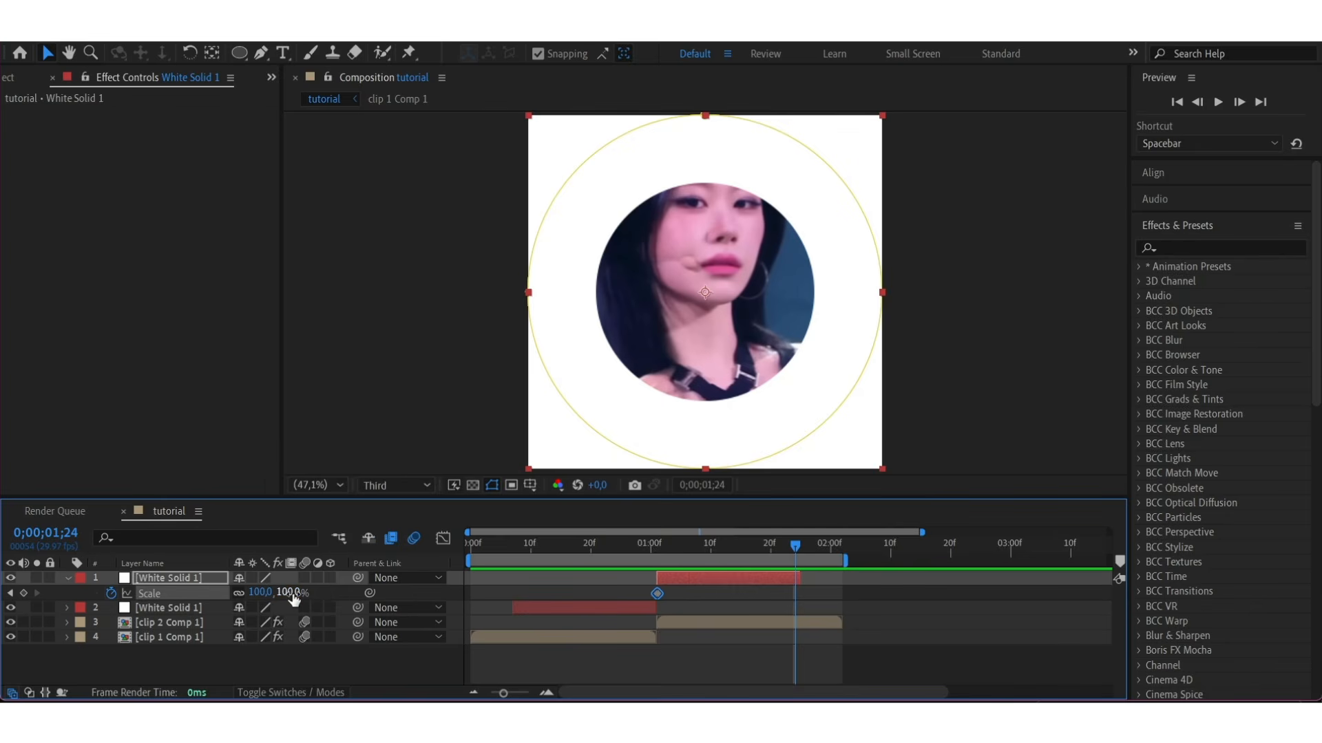
left_click_drag(294, 599, 406, 593)
- Apply Easy Ease to the second part's Scale keyframes, shape the curve to rise steeply and level off, and preview
left_click_drag(815, 588, 643, 607)
key("F9")
left_click(443, 538)
left_click(756, 588)
left_click_drag(703, 651, 658, 588)
key("space")
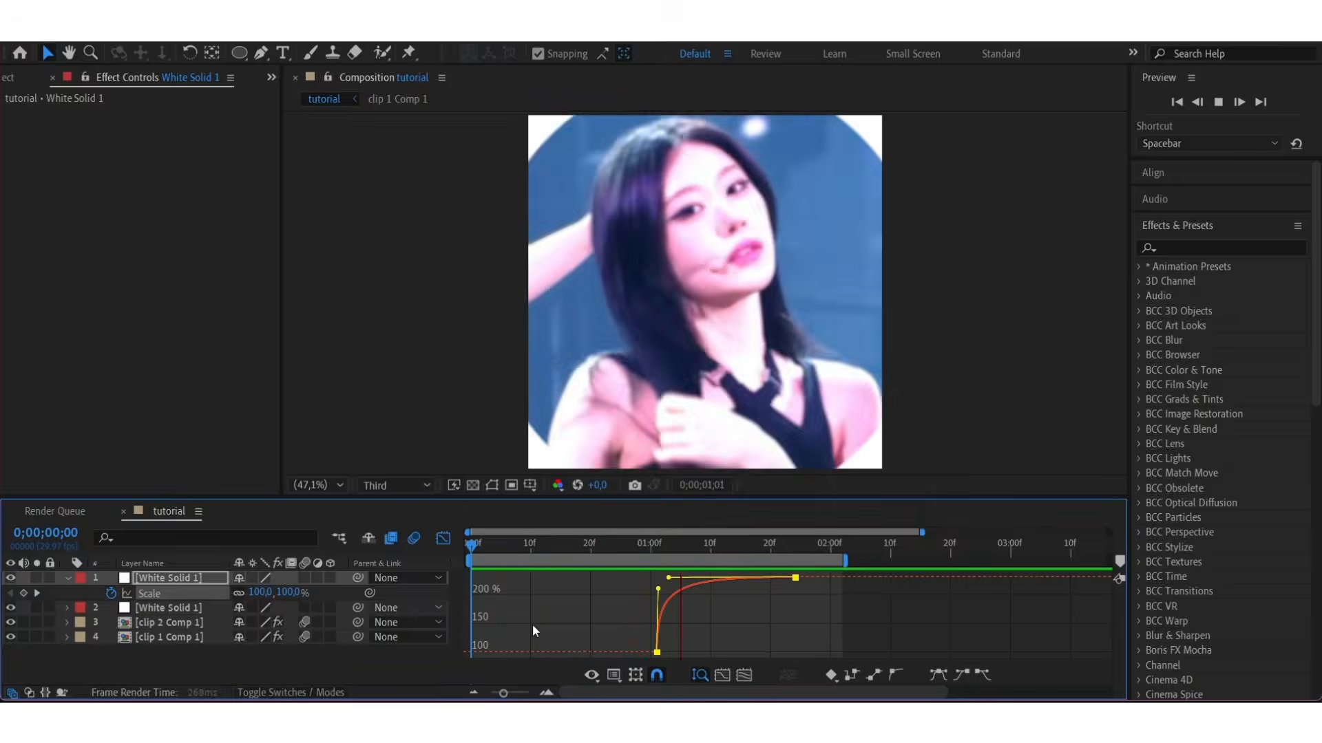
left_click(443, 538)
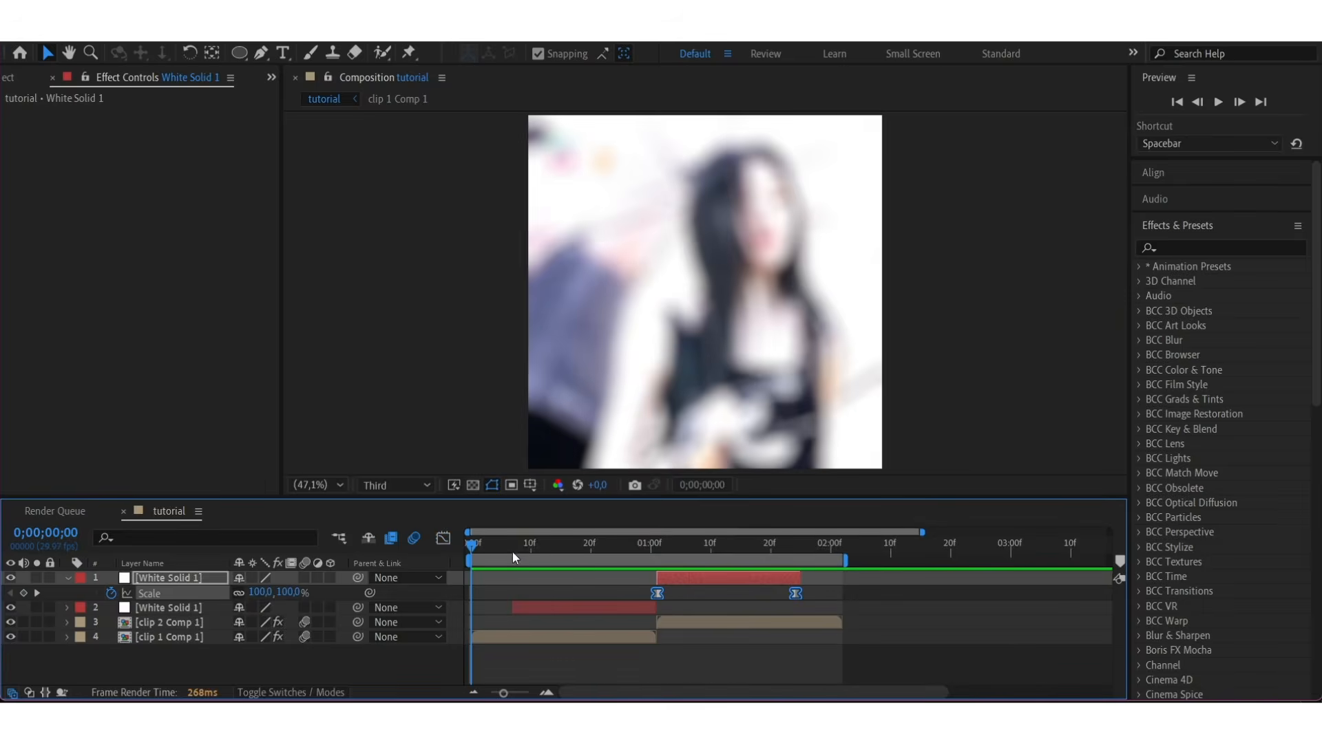
- Reveal the first solid part's Scale keyframes and preview the circular transition
left_click(524, 559)
left_click(530, 608)
key("u")
left_click_drag(654, 618, 535, 613)
key("space")
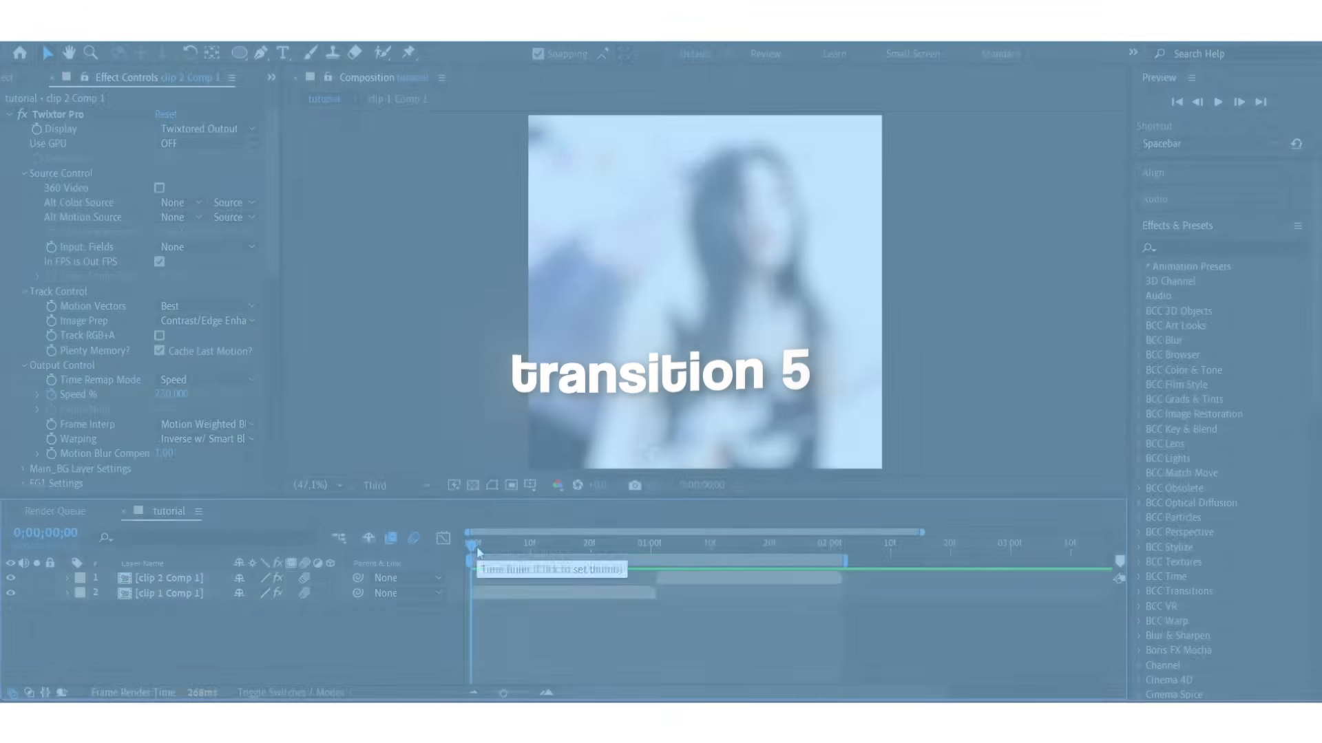
- Add a 1080 × 1080 px white solid above the clips and remove its portion after 0;00;02;02
left_click_drag(478, 551, 470, 587)
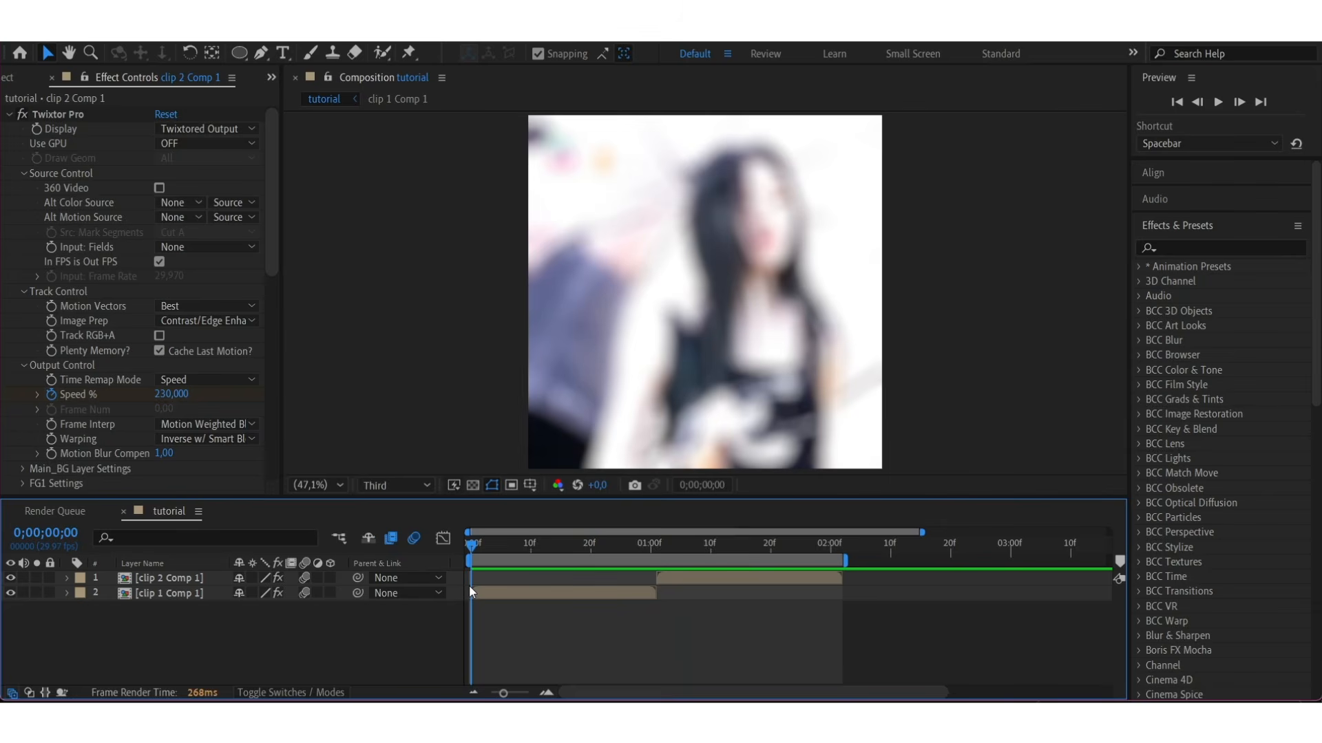
left_click_drag(469, 585, 655, 596)
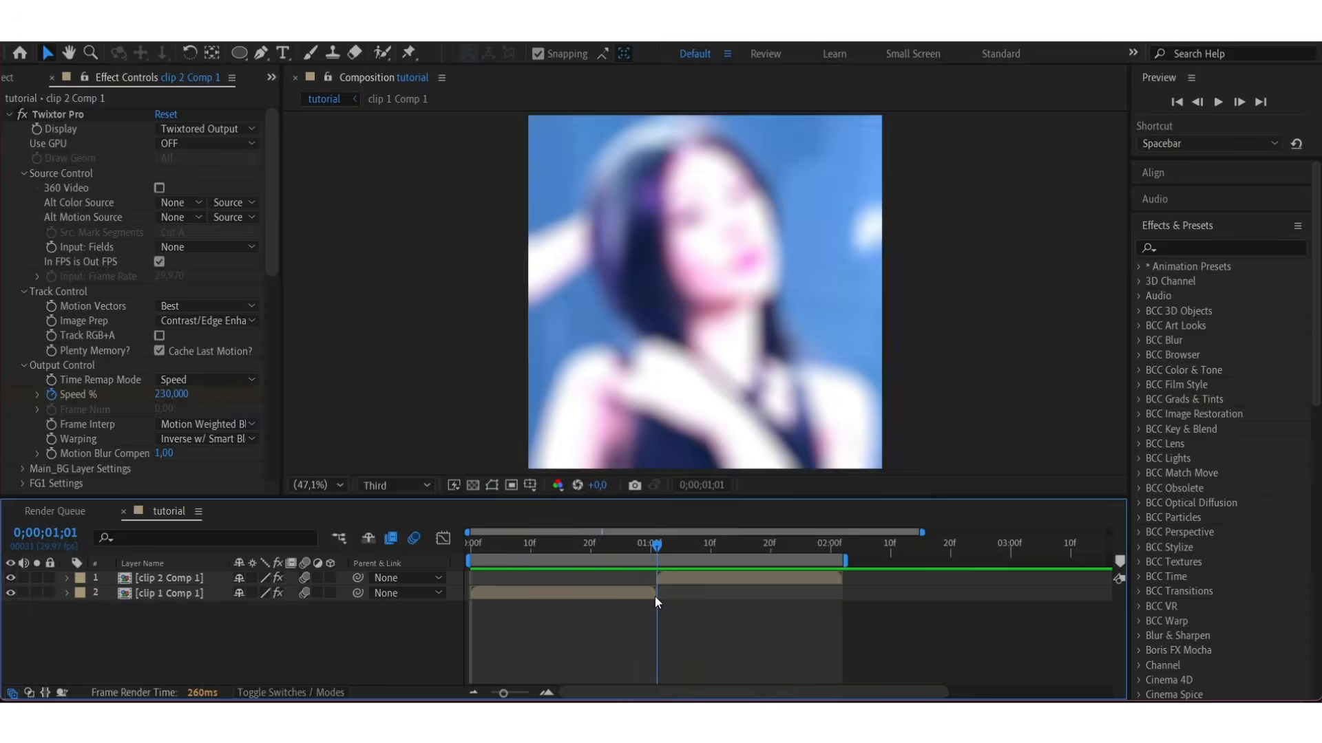
left_click(673, 575)
key("ctrl+y")
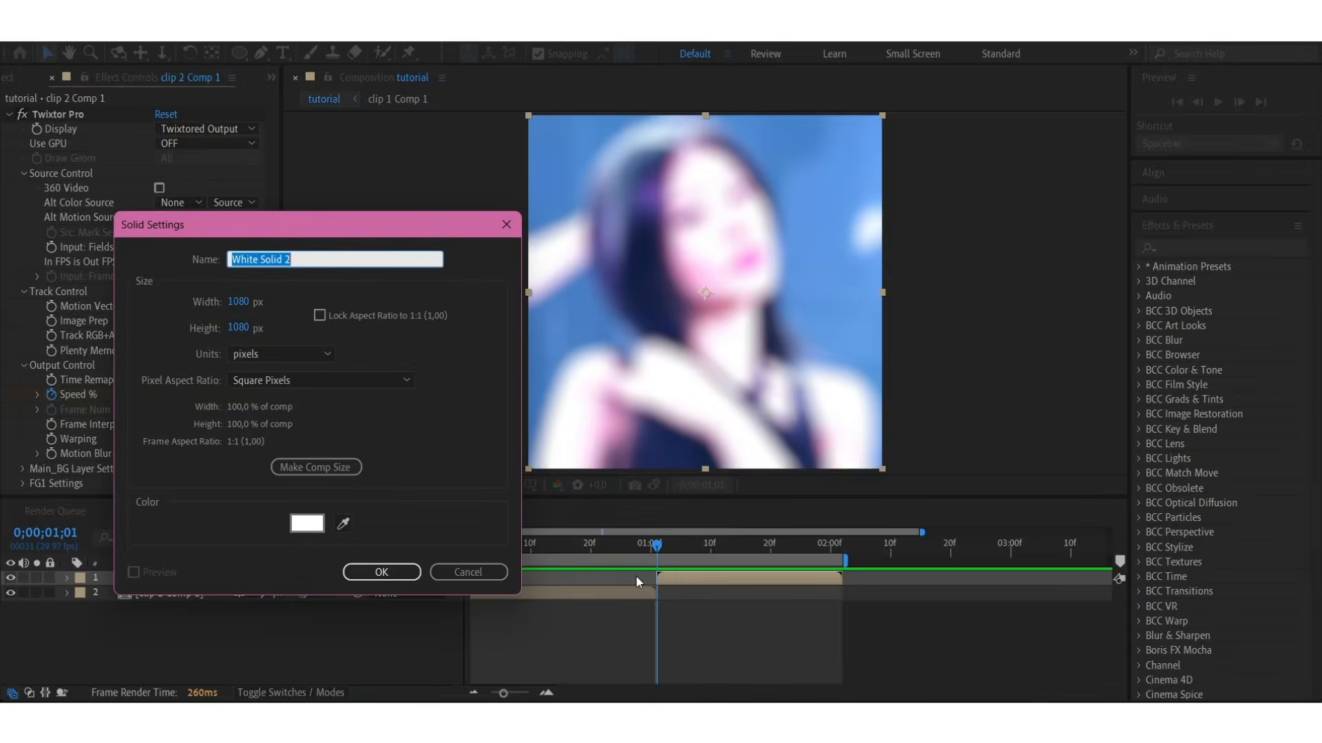
left_click(384, 573)
left_click_drag(664, 547, 844, 613)
key("ctrl+shift+d")
key("Delete")
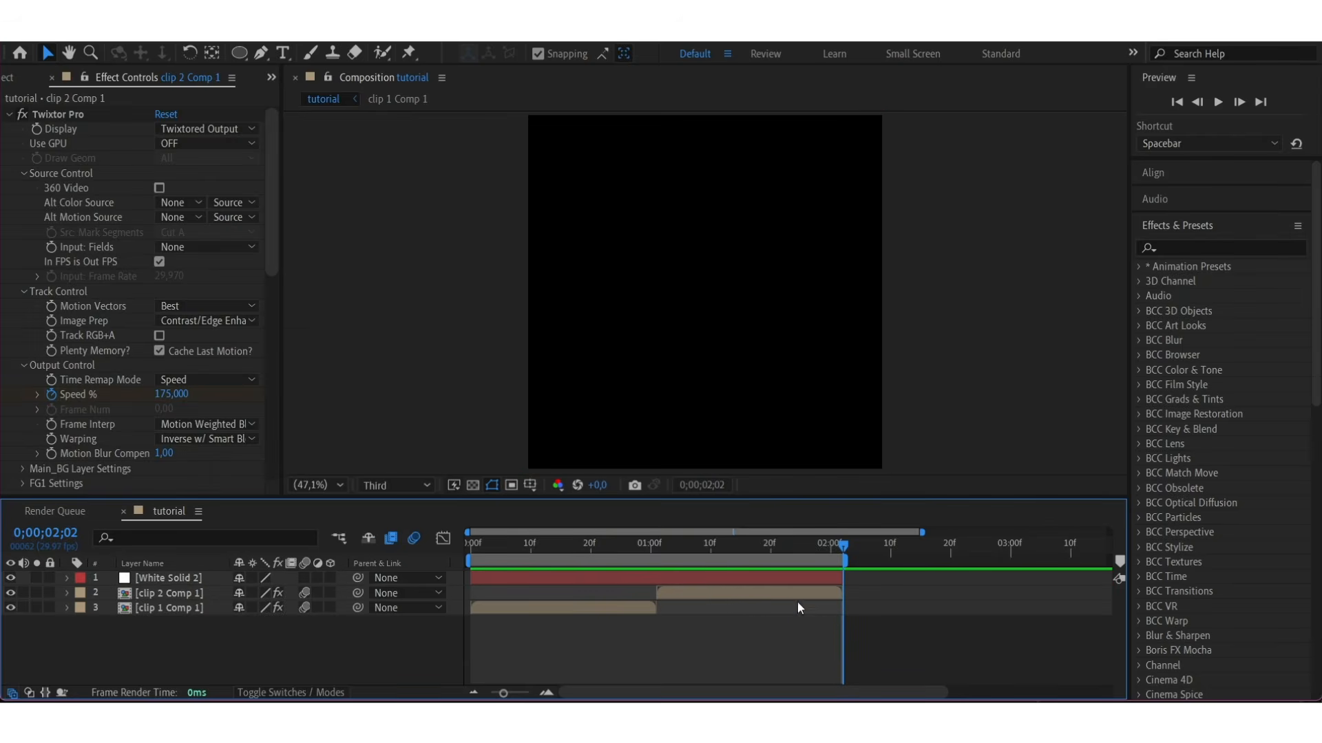
- Split the white solid at the second clip's first frame, 0;00;01;01
left_click(687, 591)
key("i")
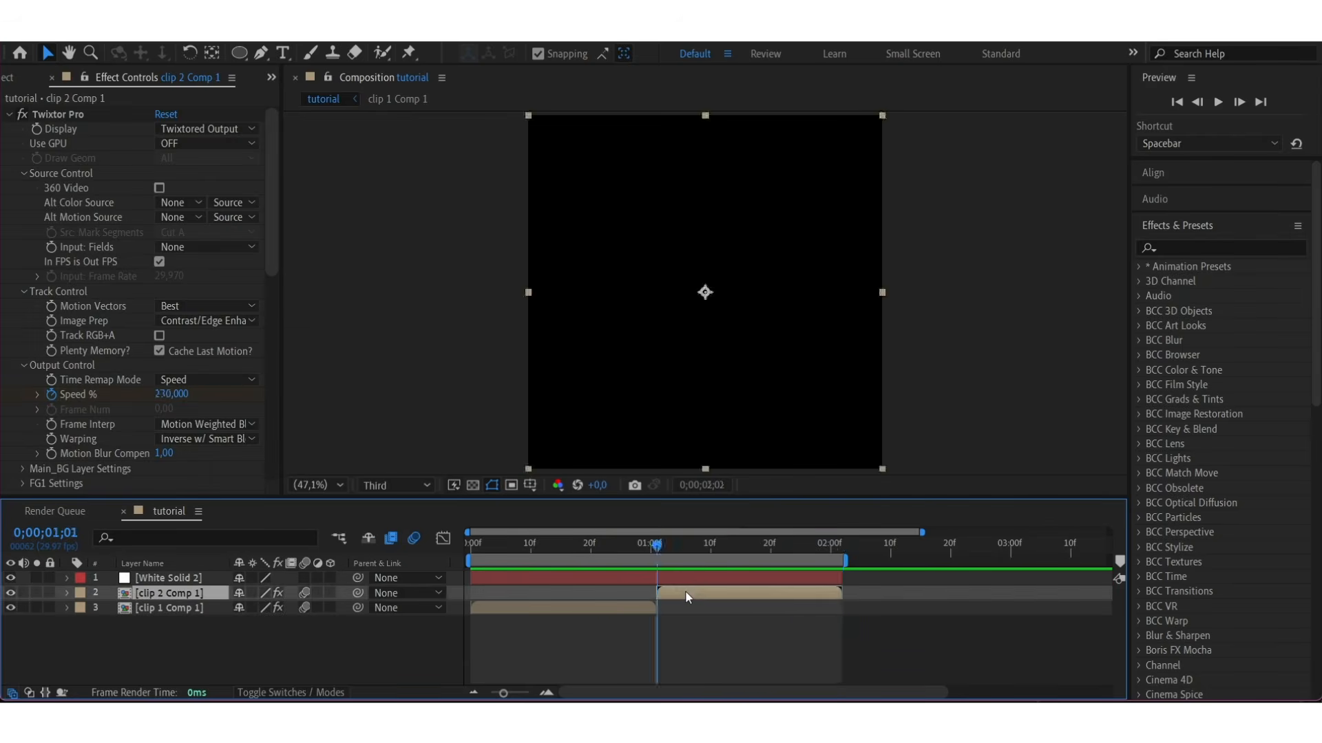
left_click(680, 577)
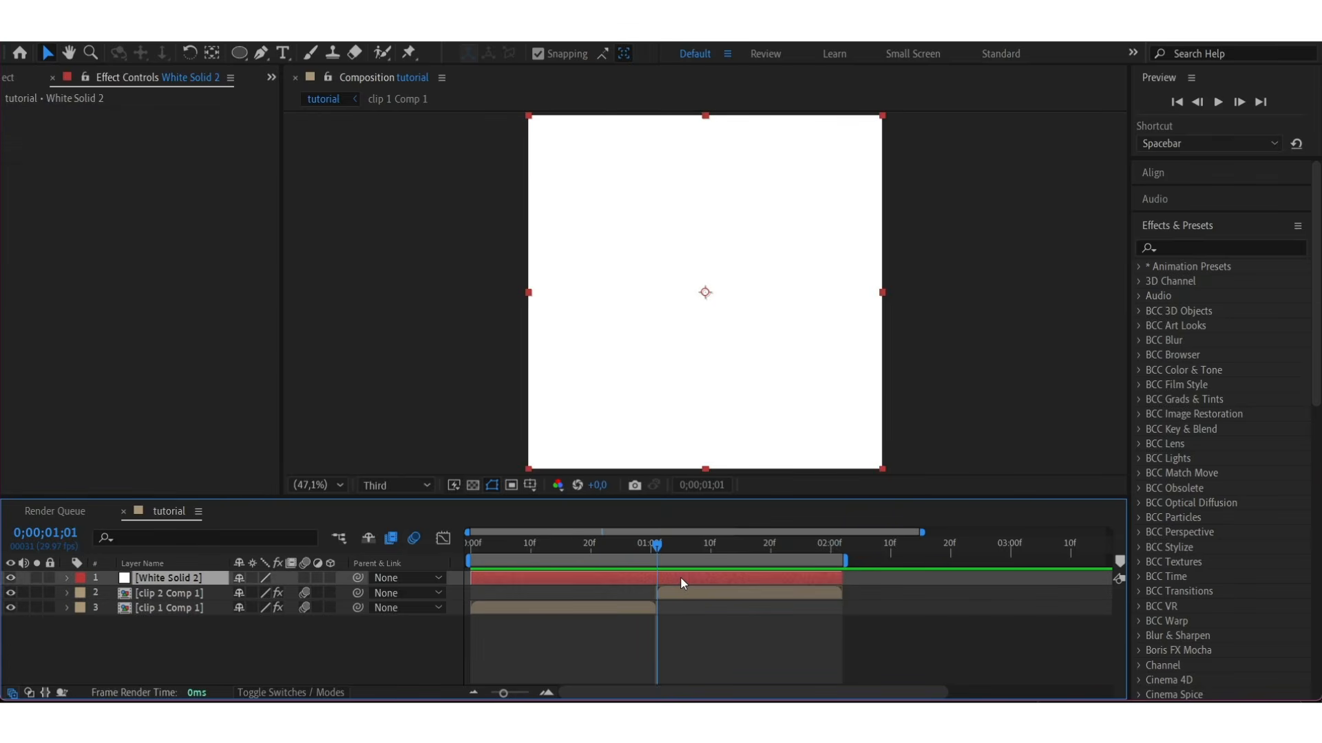
key("ctrl+shift+d")
- Trim the first solid part to start at 0;00;00;10
left_click(628, 594)
left_click_drag(535, 550, 533, 601)
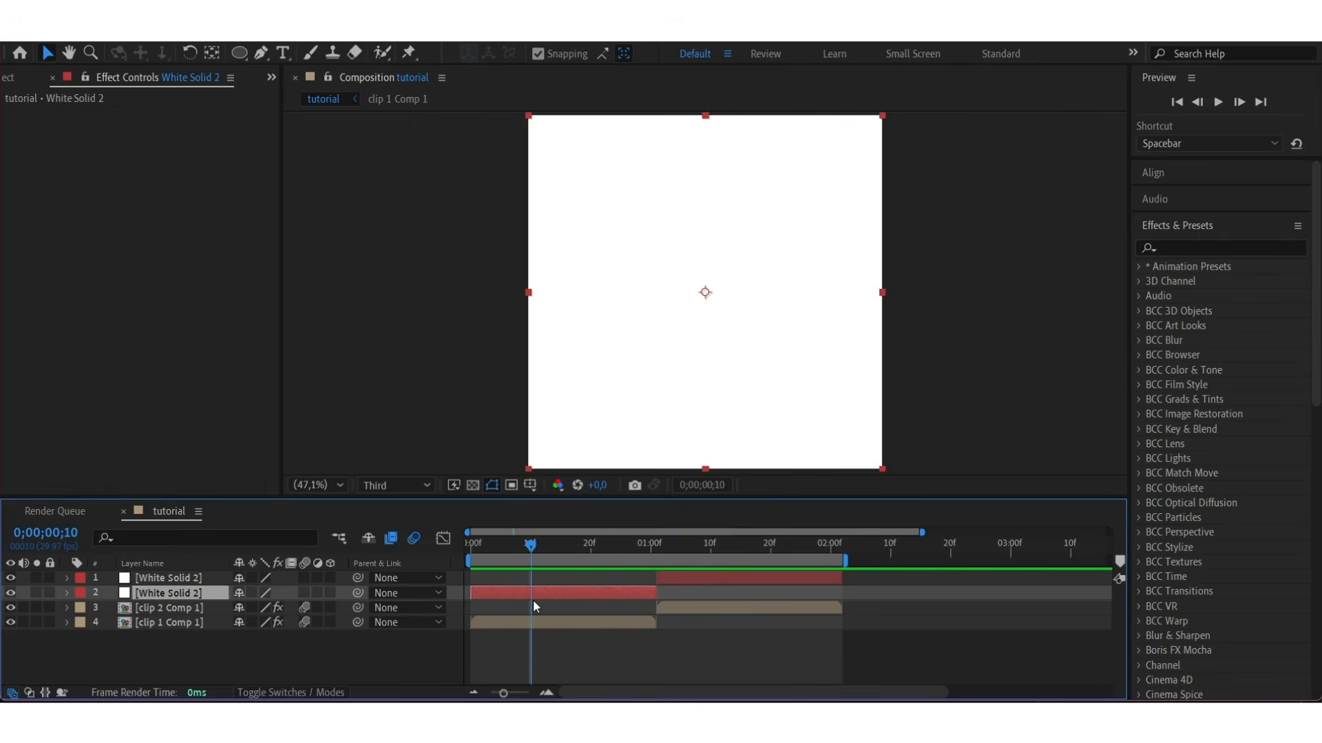
left_click_drag(475, 597, 531, 596)
left_click_drag(531, 547, 493, 606)
mouse_move(507, 609)
left_mouse_down()
mouse_move(597, 605)
mouse_move(531, 606)
left_mouse_up()
- Unlink the first solid part's Scale proportions and keyframe its horizontal Scale at 0% on 0;00;00;10
key("s")
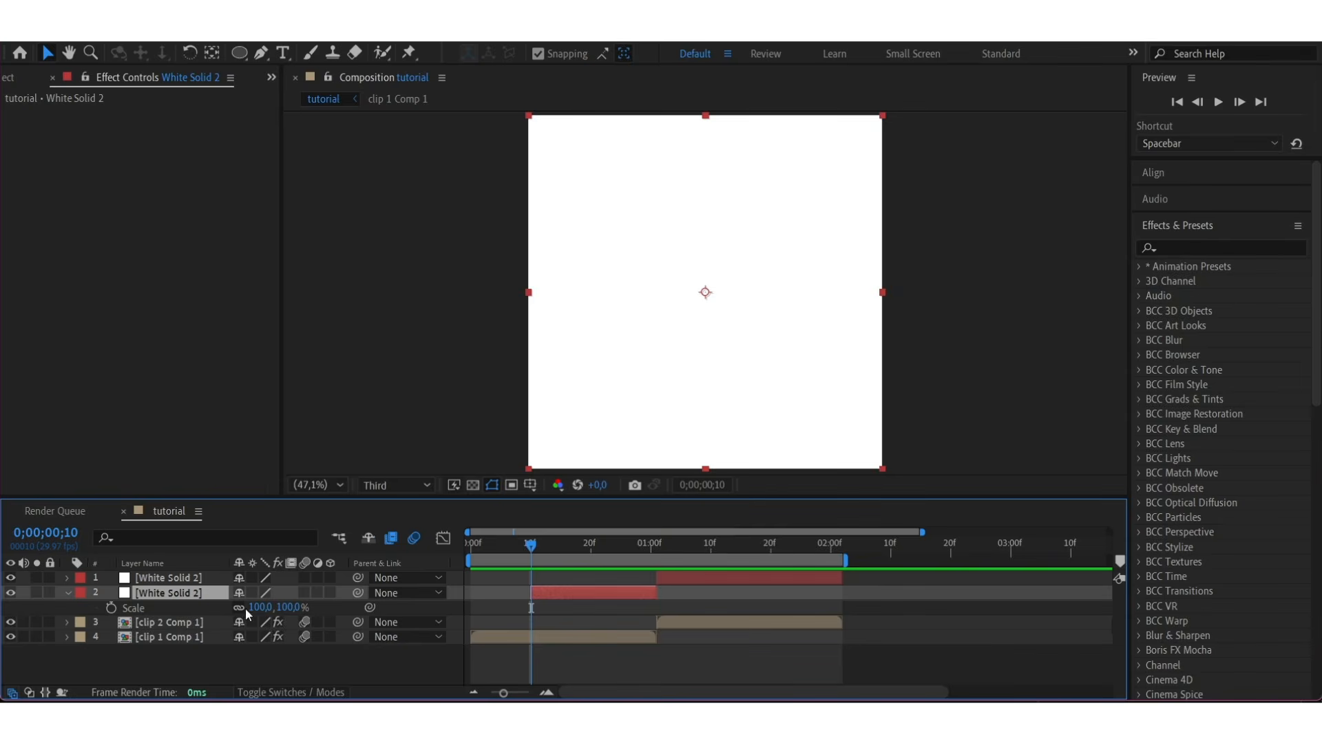
left_click(239, 608)
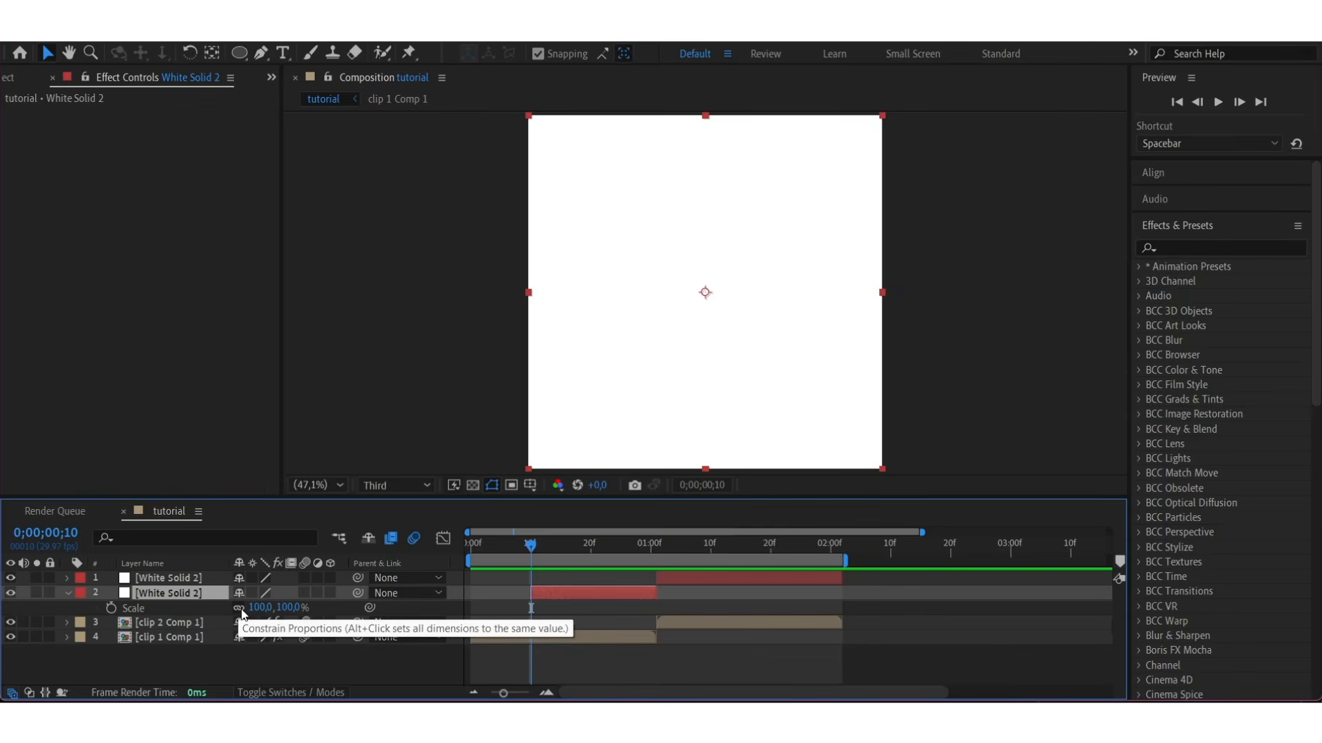
left_click(109, 608)
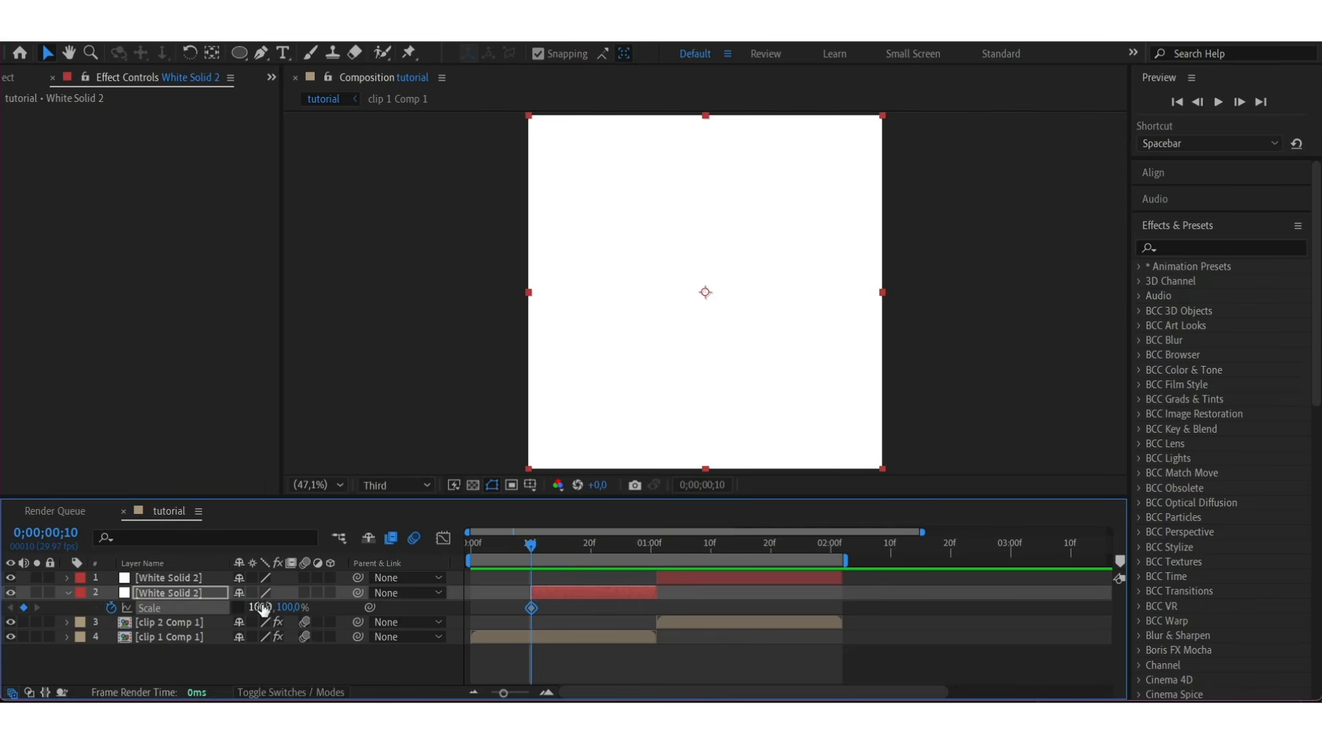
mouse_move(263, 611)
left_mouse_down()
mouse_move(244, 612)
mouse_move(264, 611)
left_mouse_up()
left_click(263, 608)
type("0")
key("Return")
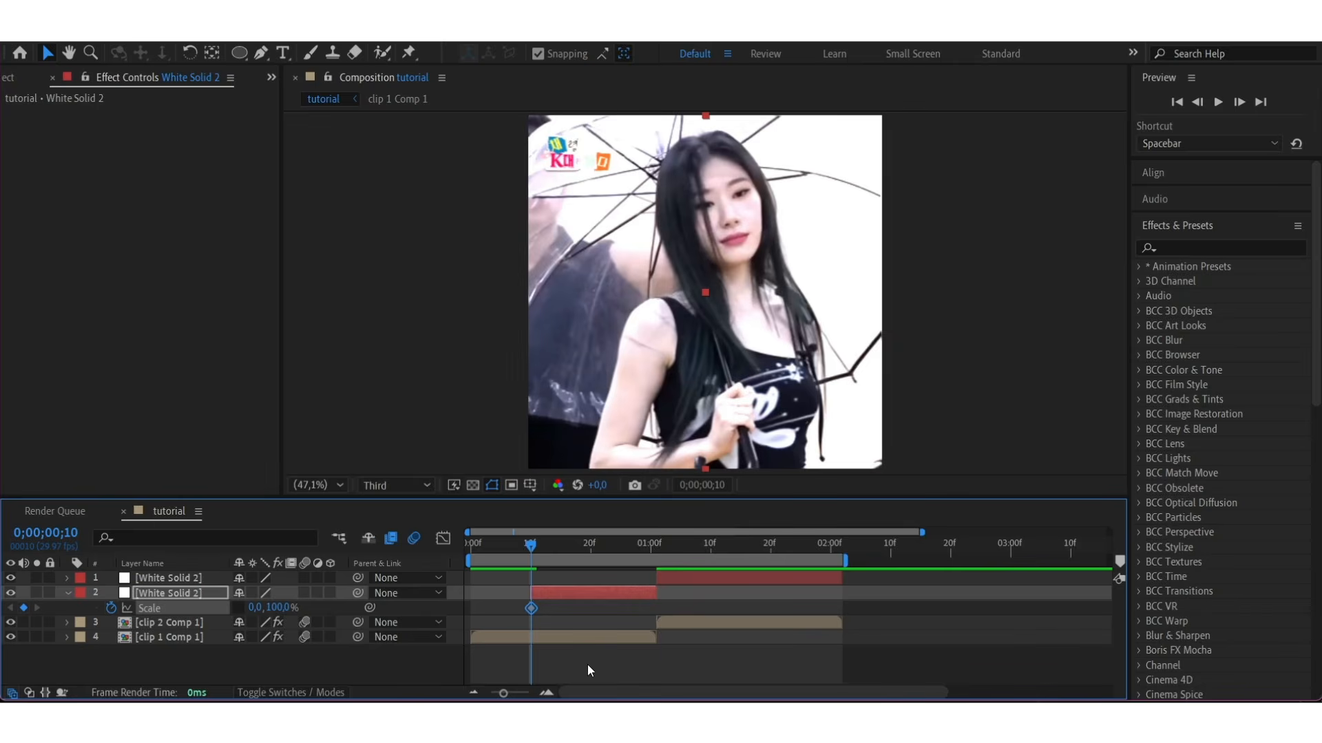
- Keyframe the first solid part's horizontal Scale at 30% on its last frame, 0;00;01;00
key("o")
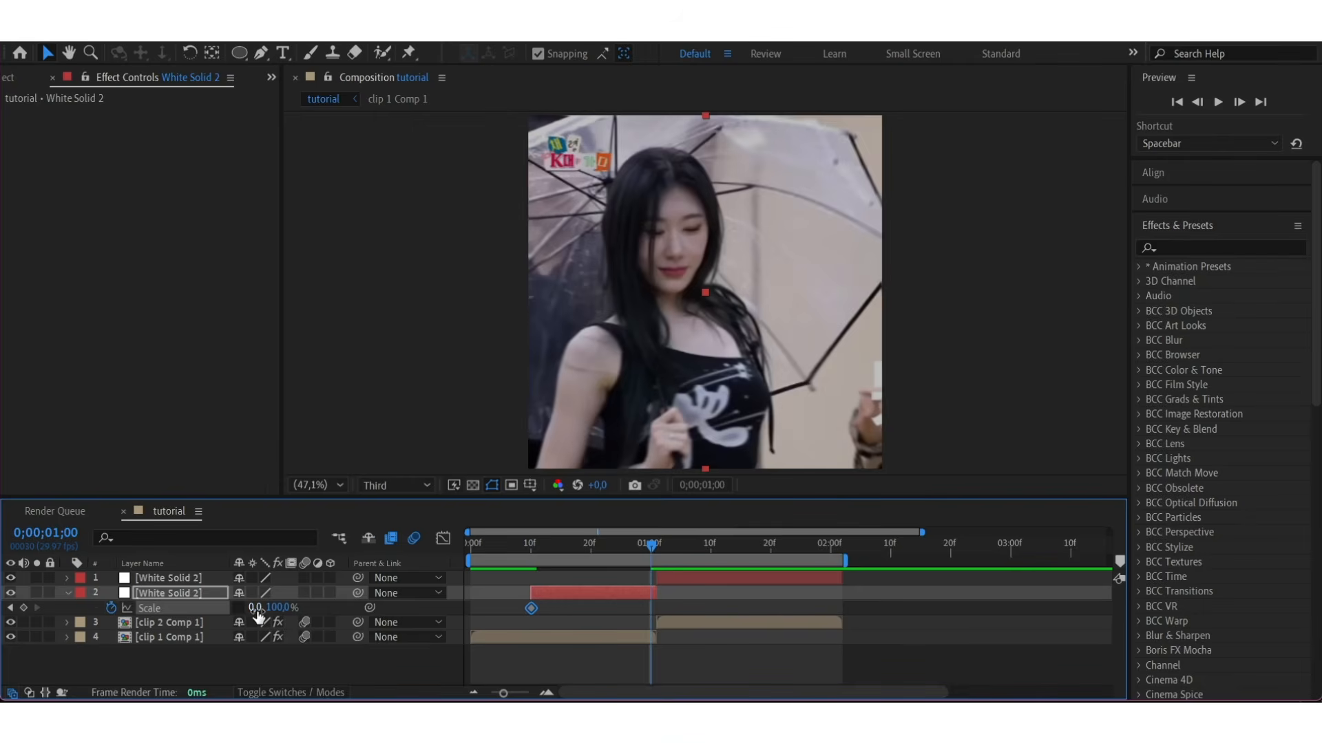
left_click_drag(254, 607, 287, 618)
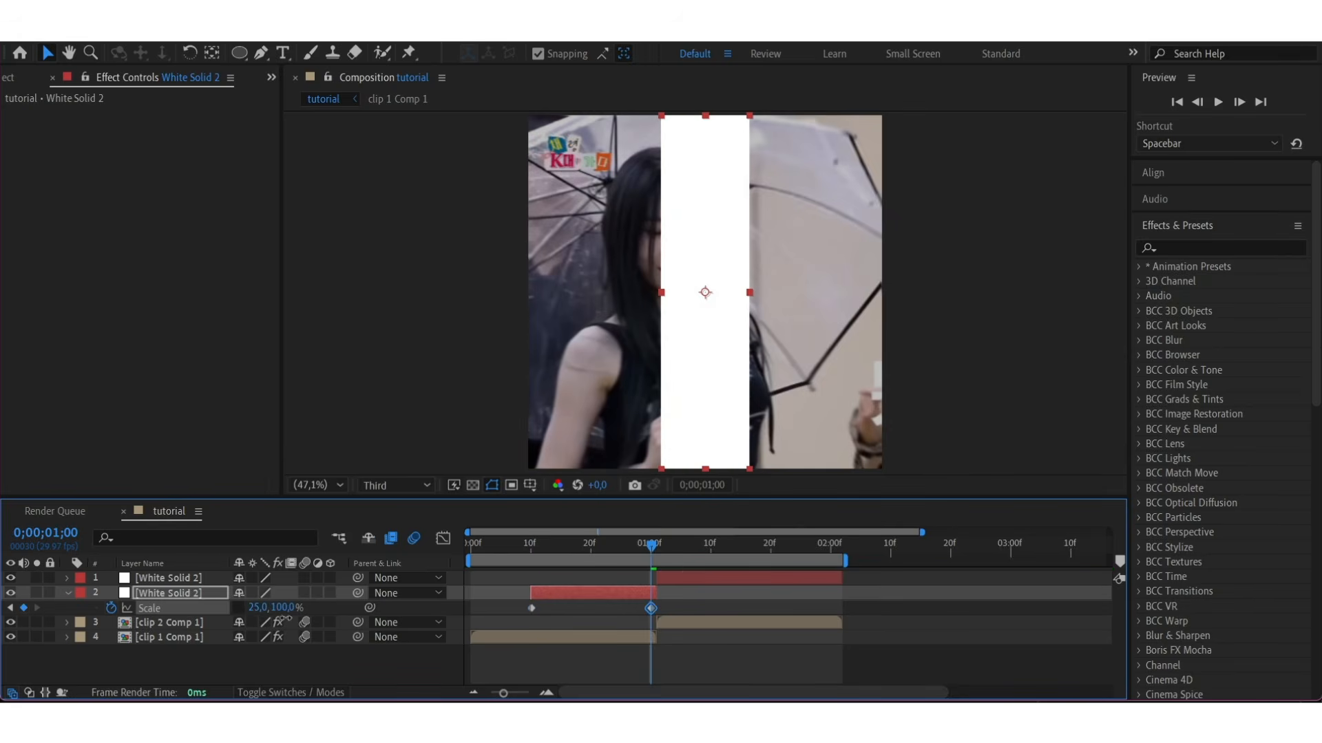
left_click(259, 608)
type("30")
key("Return")
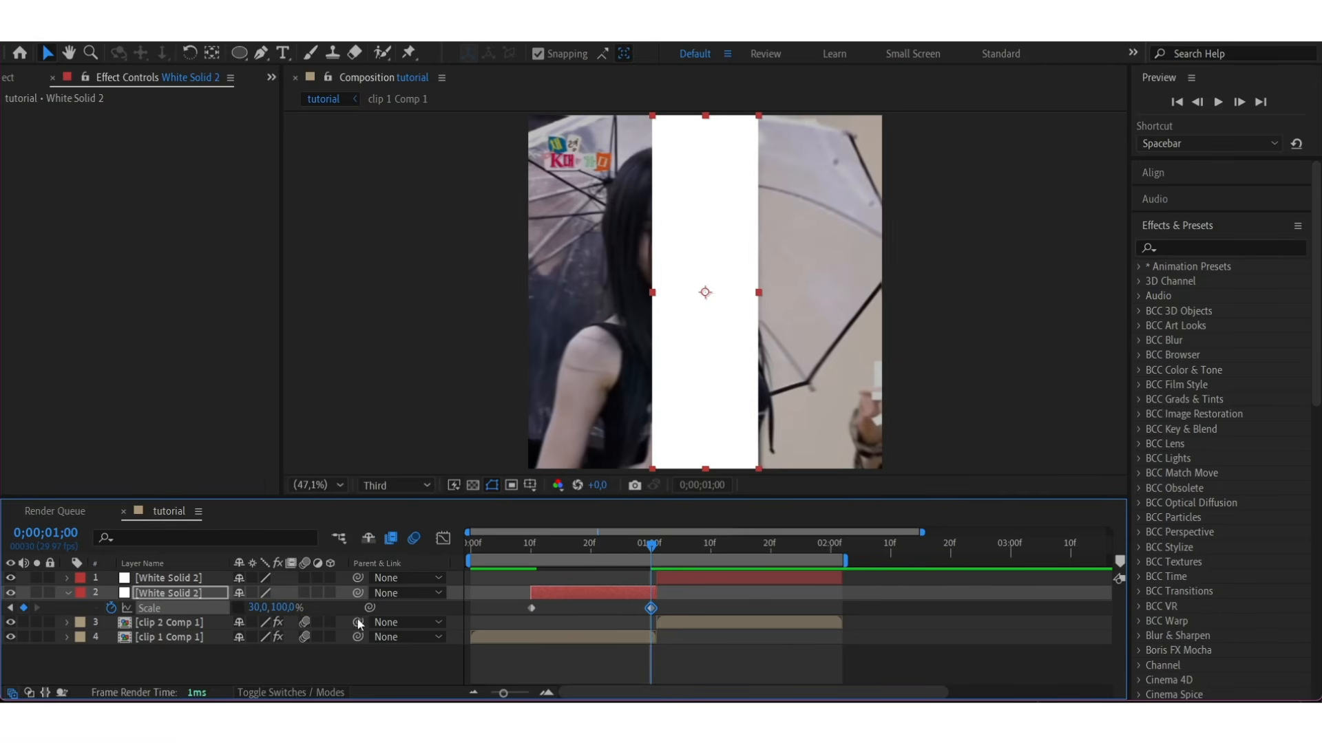
- Apply Easy Ease to the first part's Scale keyframes, shape the horizontal curve to rise steeply at the end, and preview
left_click_drag(685, 605, 515, 618)
key("F9")
left_click(444, 543)
left_click_drag(570, 653, 644, 654)
key("space")
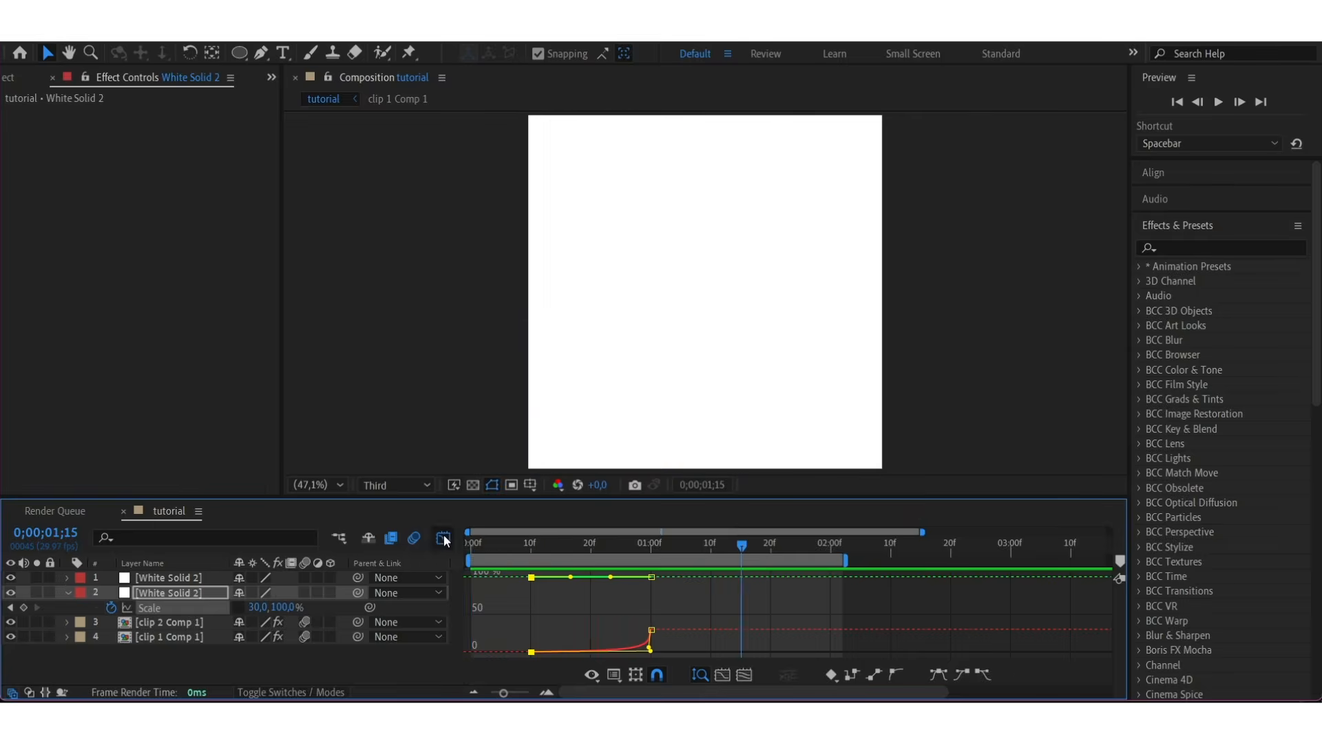
left_click(443, 538)
- Shorten the second solid part to end at about 0;00;01;24 and return to its first frame, 0;00;01;01
left_click(771, 578)
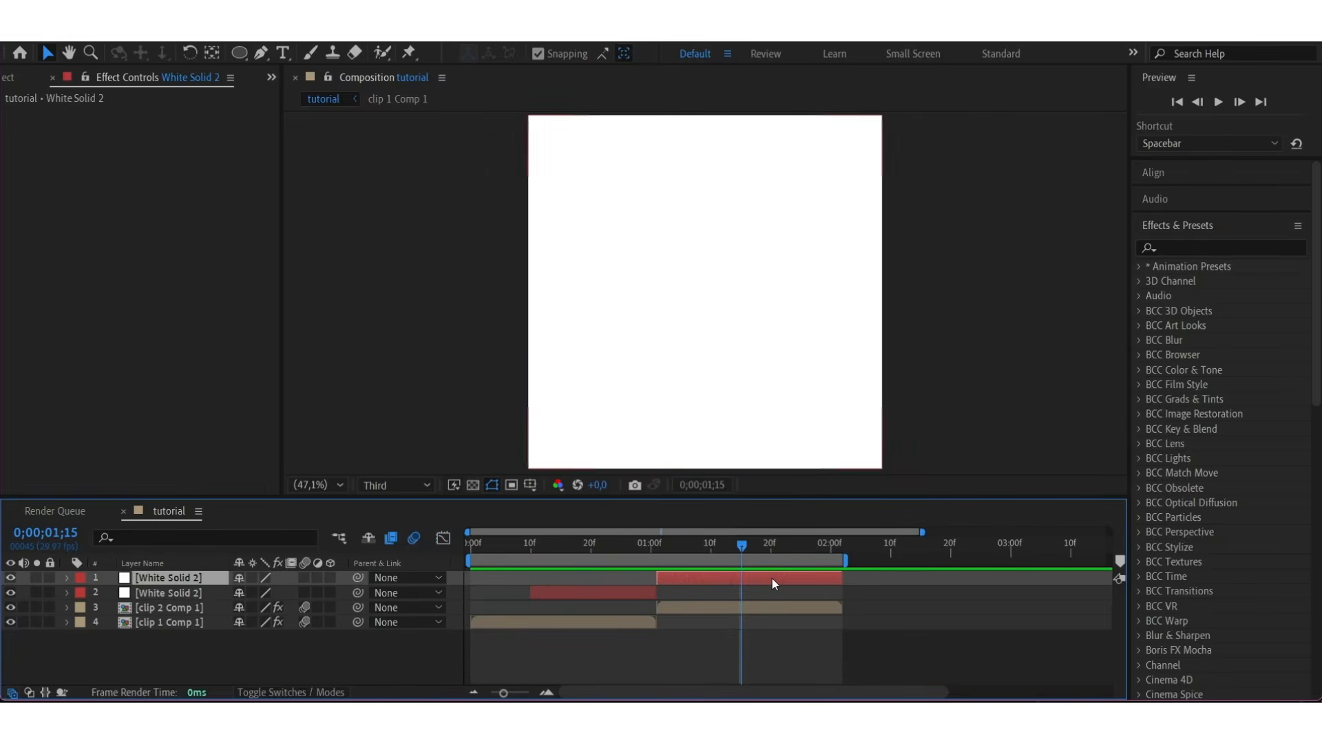
left_click_drag(839, 579, 788, 589)
left_click(730, 548)
key("i")
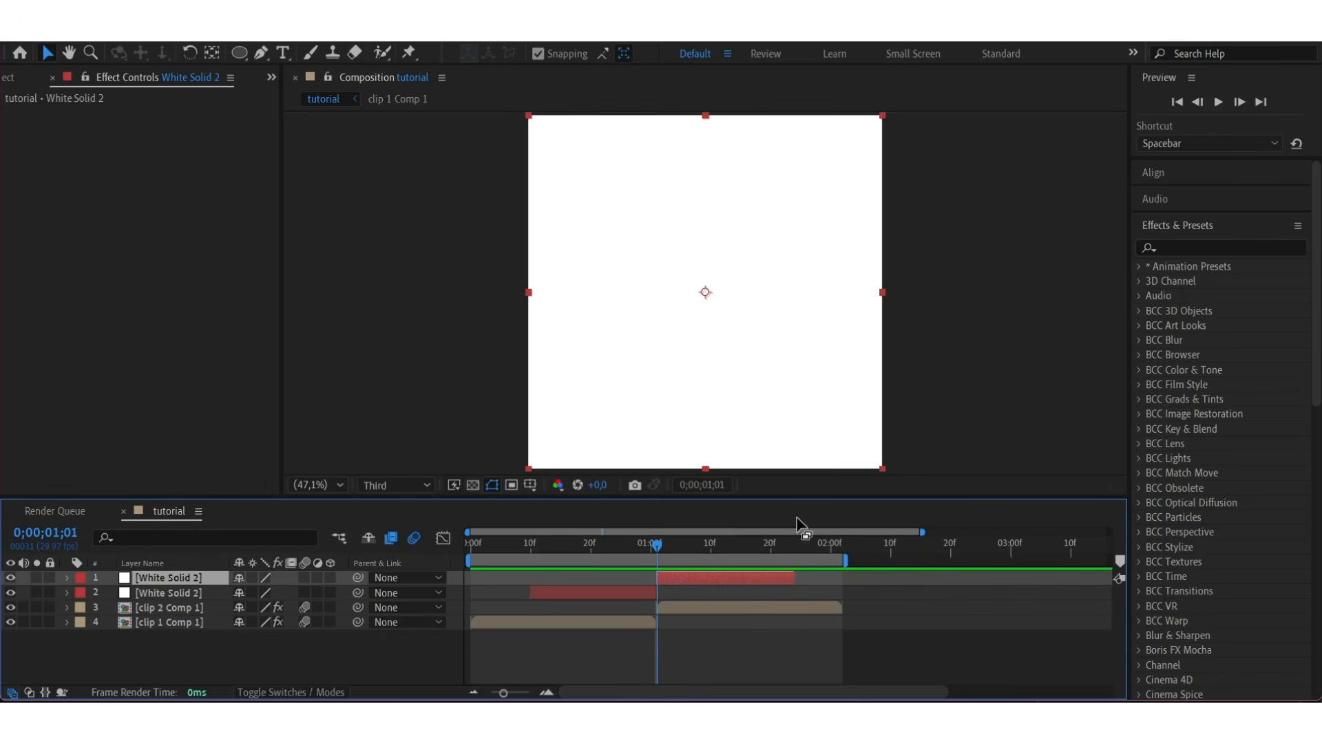
- Apply CC Jaws to the second solid part with Completion 20%, Height 0% and Direction 90°
left_click(1181, 248)
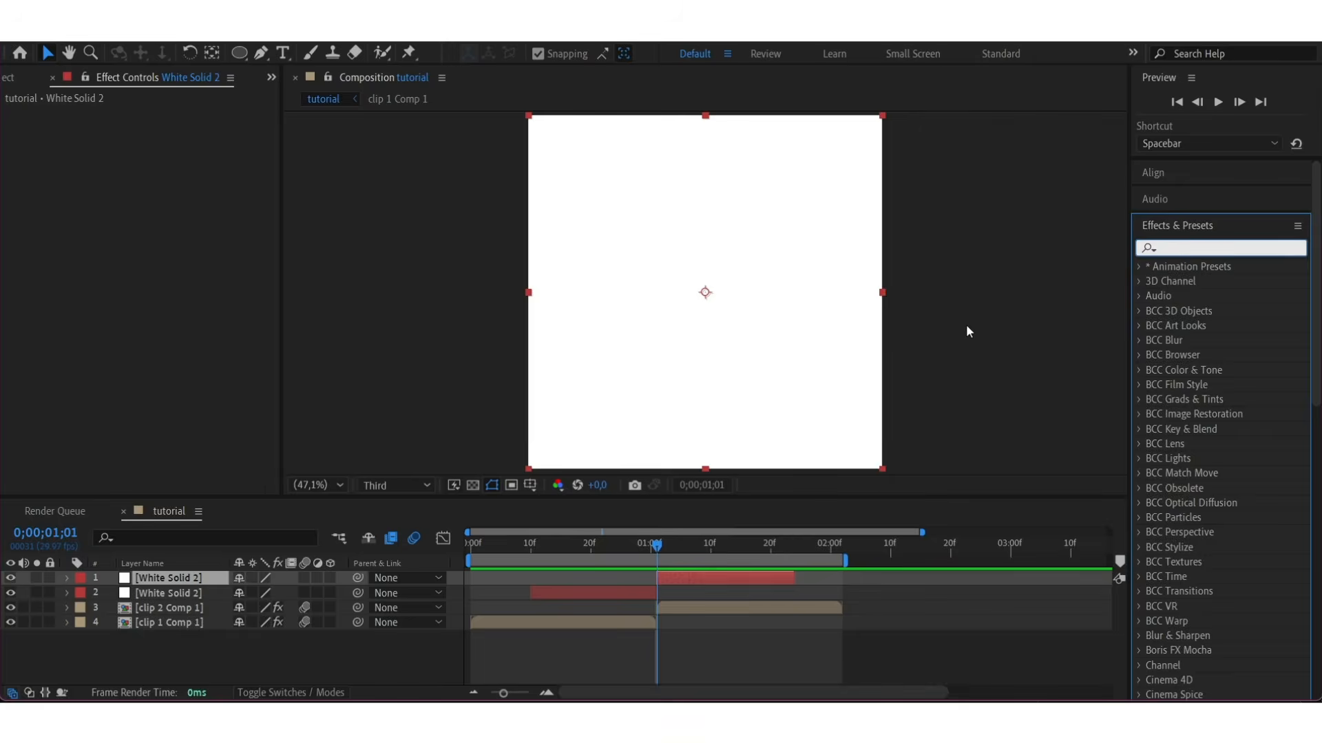
type("jaws")
double_click(1205, 282)
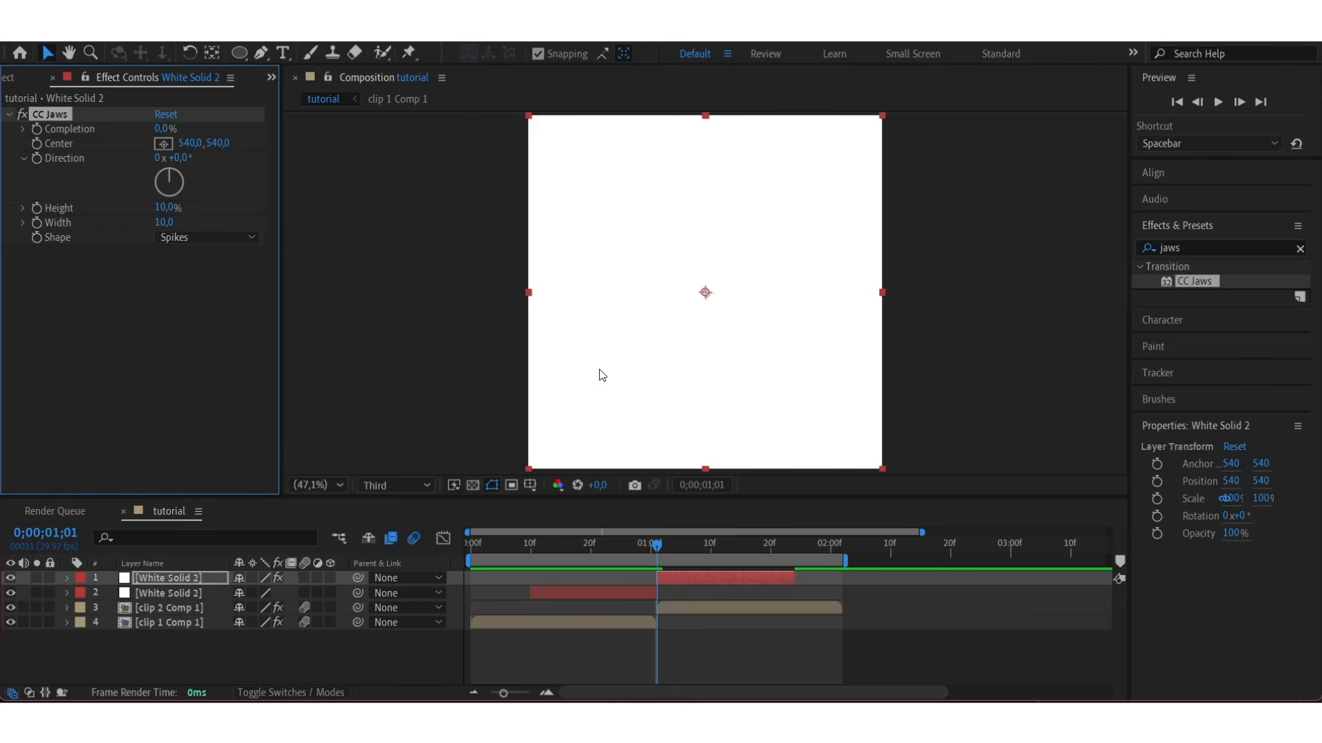
left_click_drag(161, 129, 174, 130)
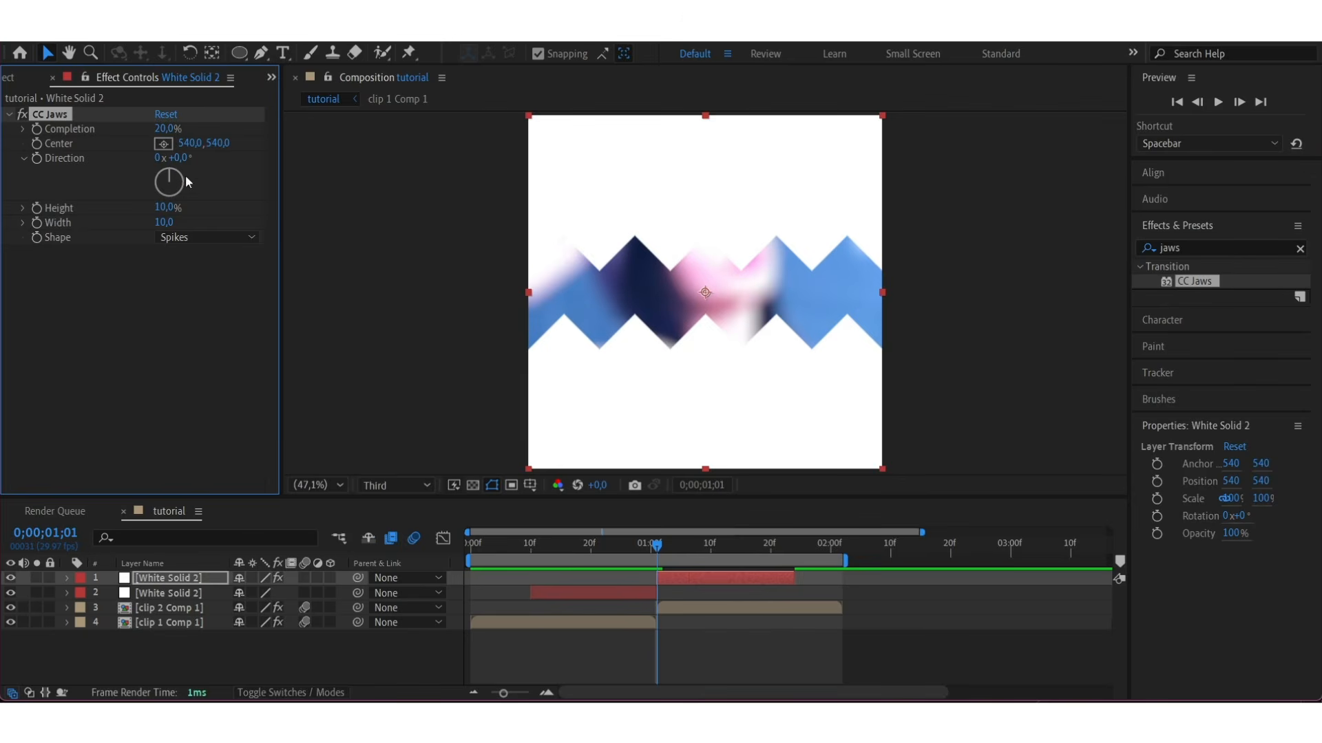
left_click_drag(163, 210, 155, 210)
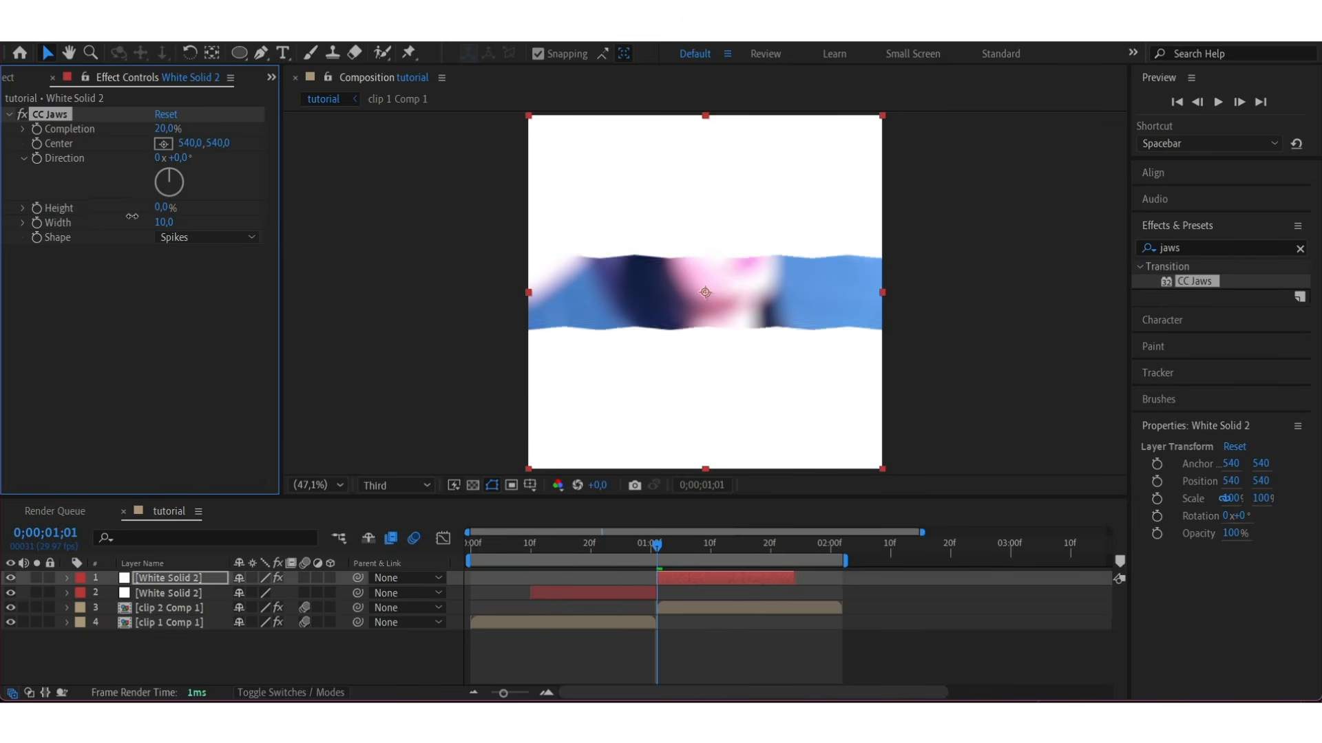
left_click(181, 159)
type("90")
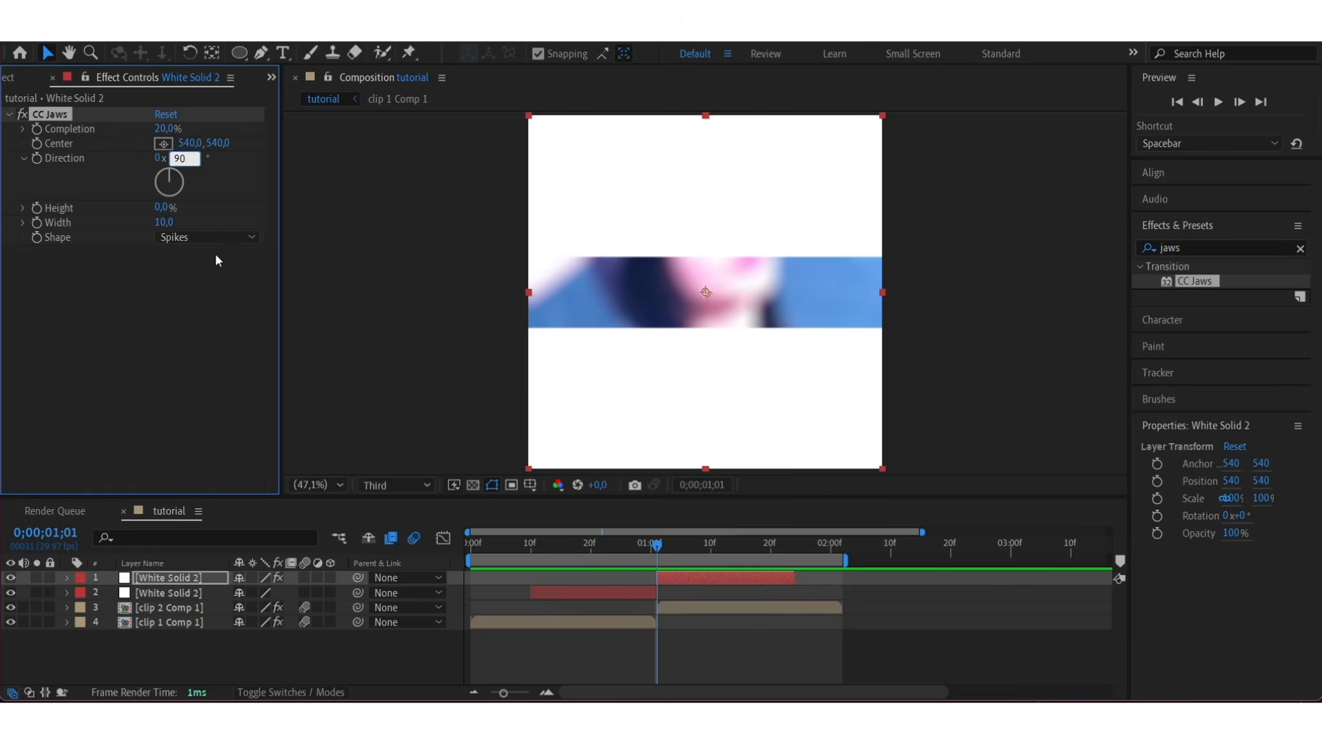
key("Return")
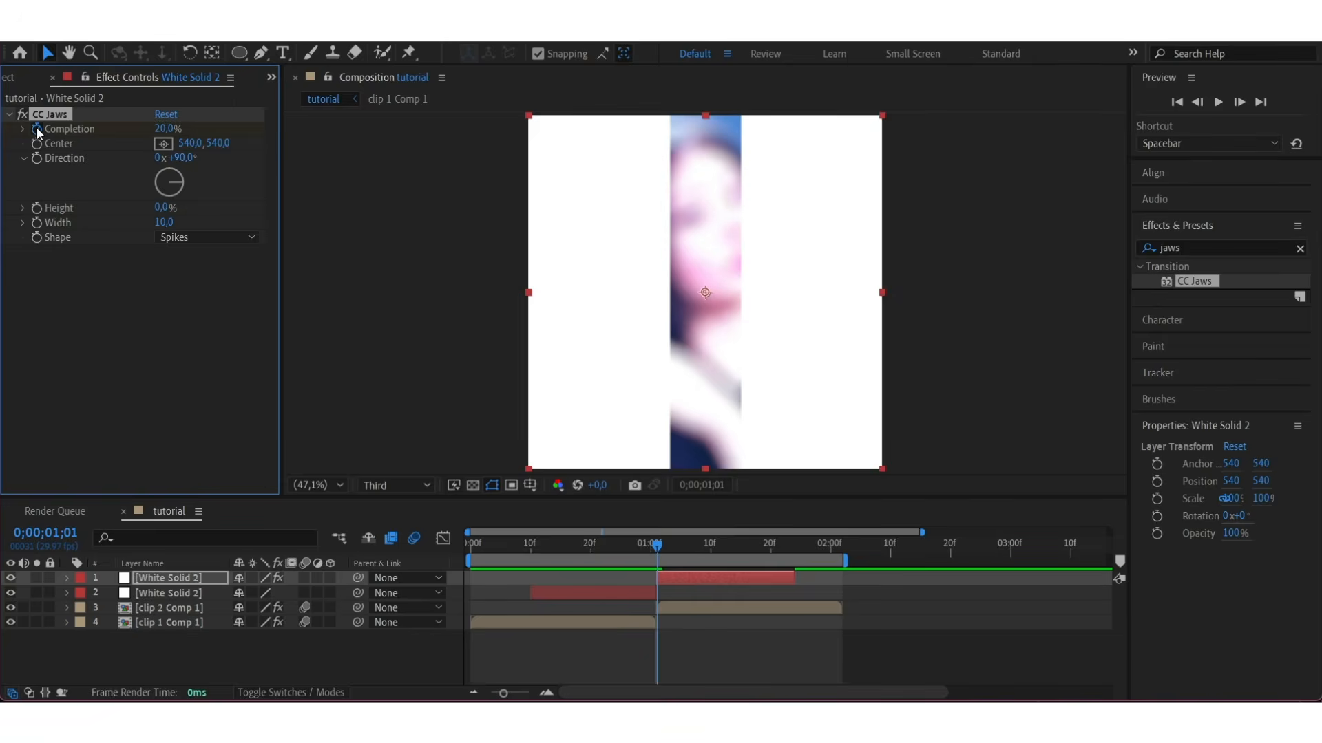
- Keyframe the CC Jaws Completion from 20% at 0;00;01;01 to 100% at 0;00;01;23
key("space")
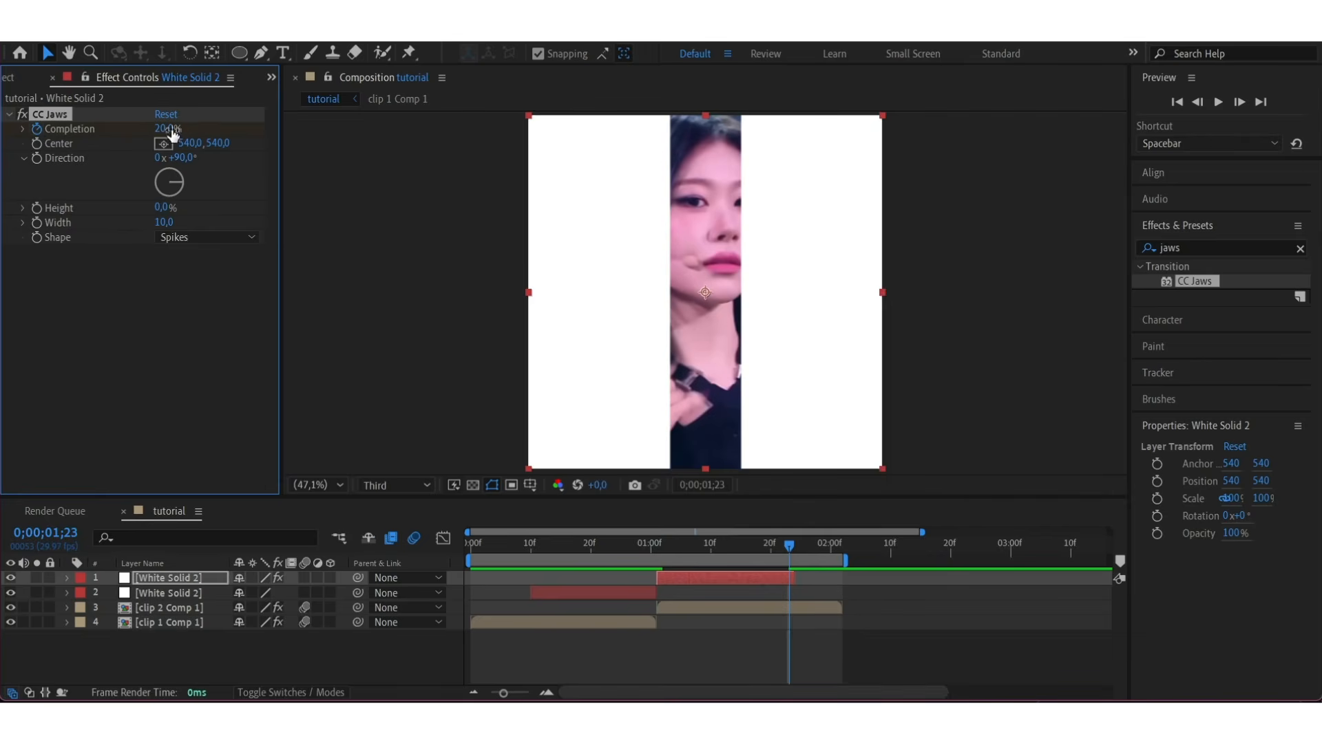
left_click_drag(171, 133, 280, 138)
key("u")
- Shape the CC Jaws Completion curve between its two keyframes to rise steeply at the start and level off
left_click(832, 601)
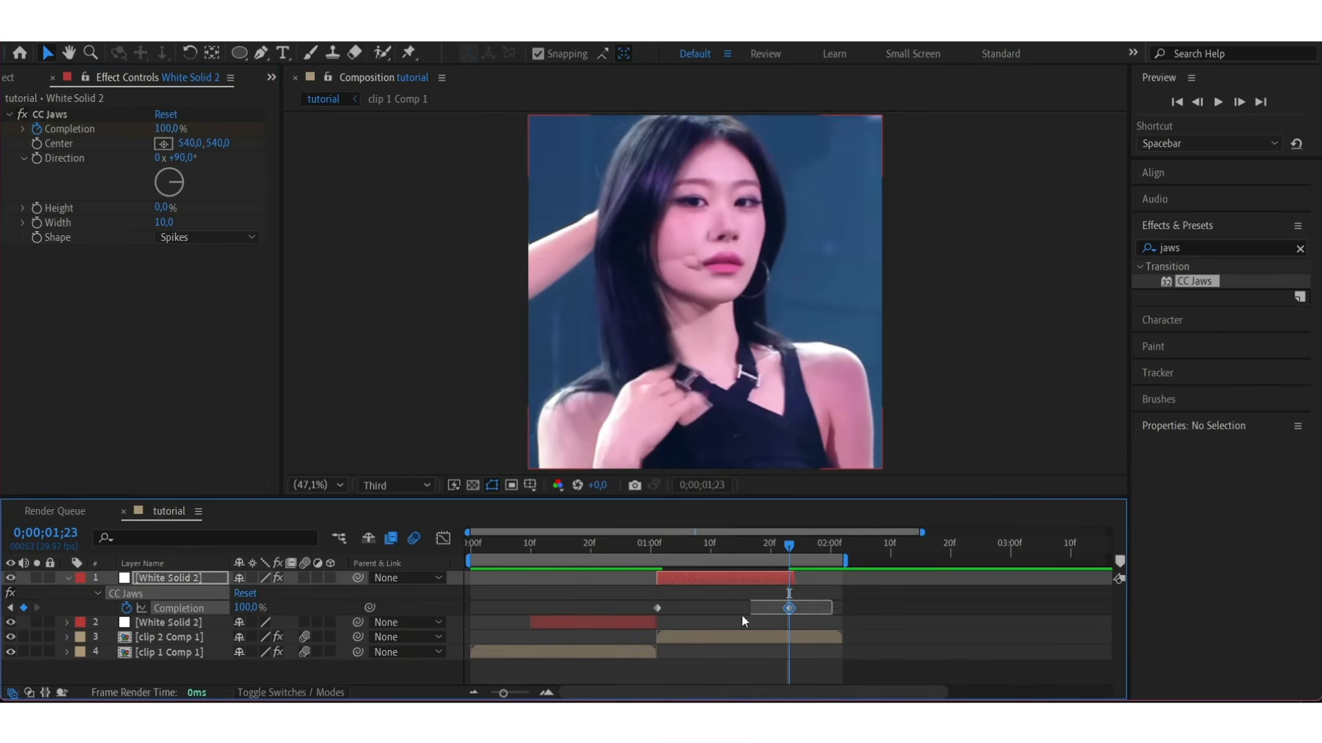
left_click(444, 538)
left_click(658, 652)
left_click_drag(705, 653, 626, 590)
left_click_drag(743, 578, 670, 576)
- Enable motion blur on both white solid parts and preview the split-bar transition
key("space")
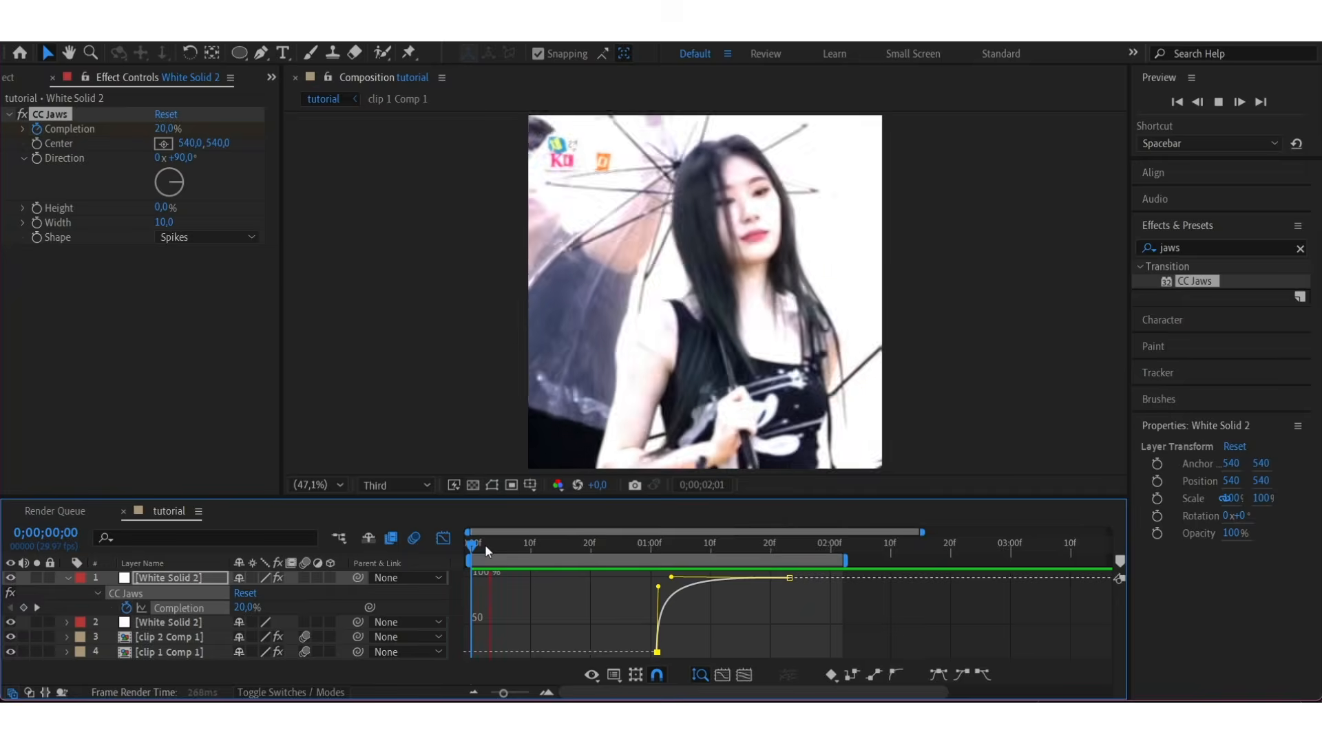
key("space")
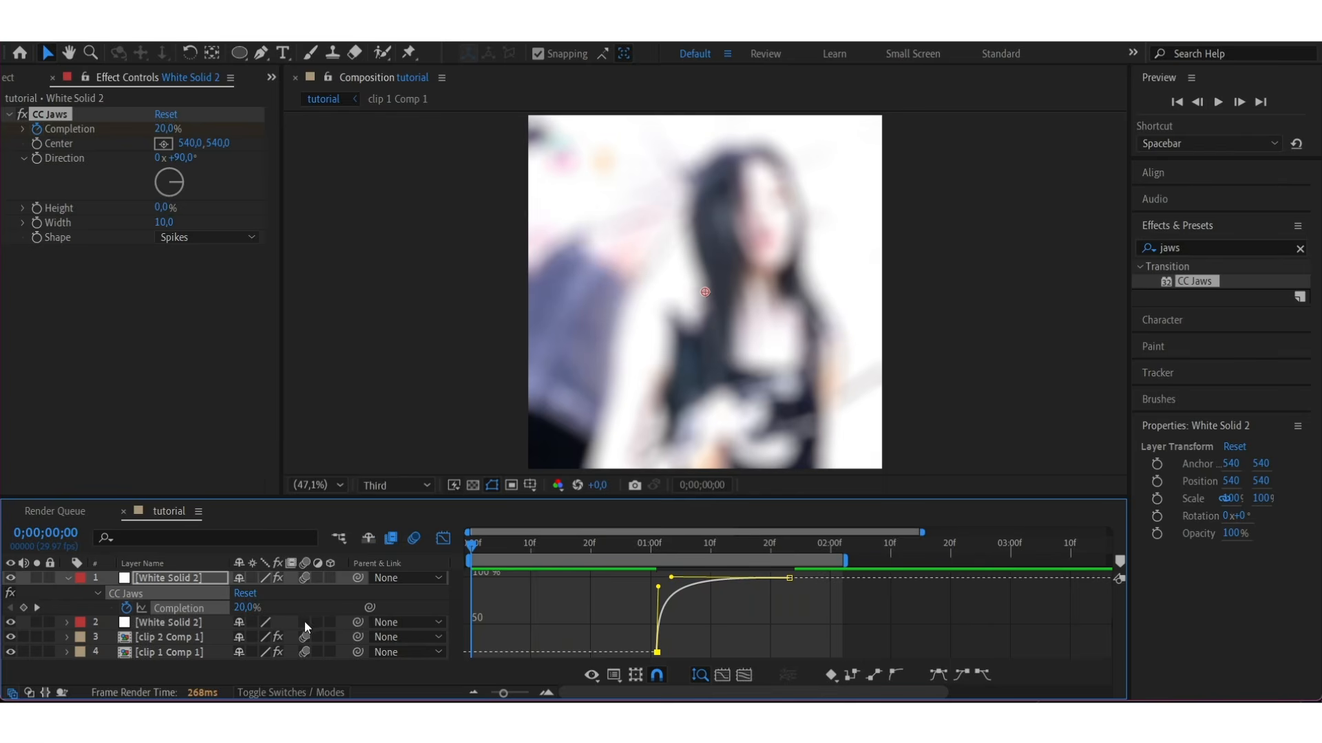
key("space")
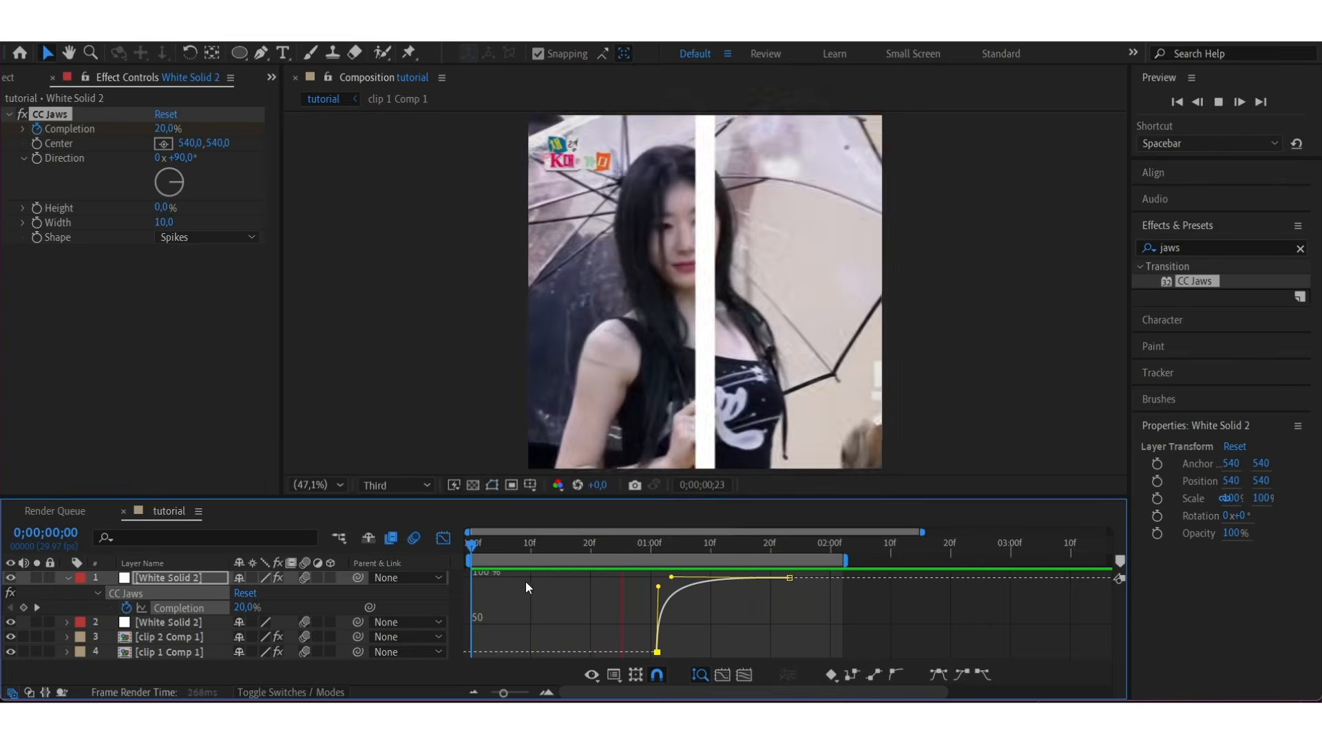